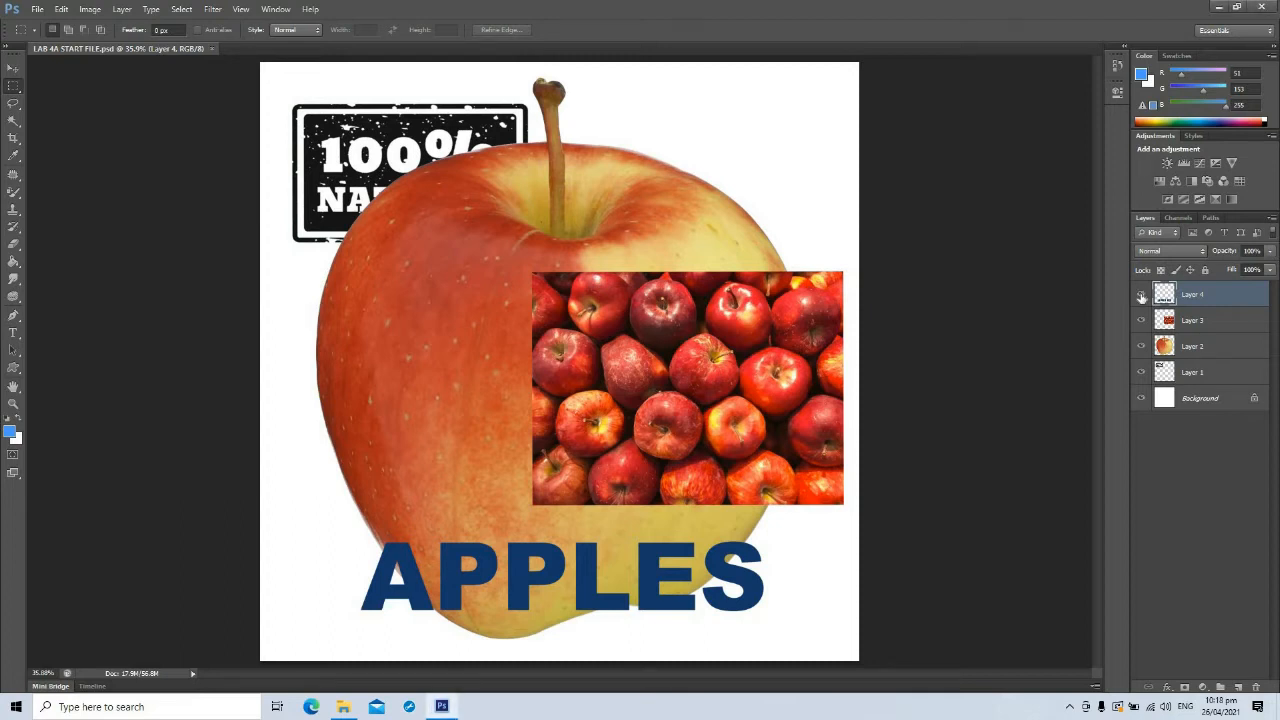
- Hide the layers one by one from Layer 4 down to Layer 1 to see their contents, and show them all again
click(1141, 297)
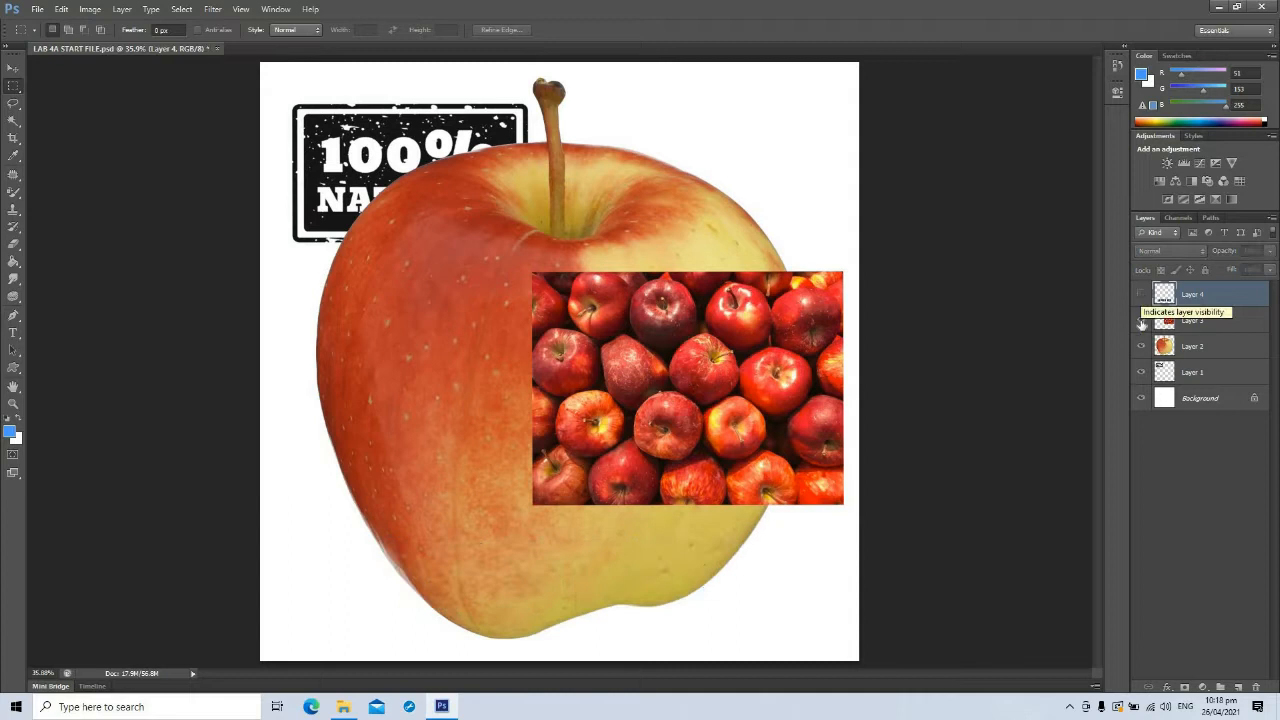
click(1141, 320)
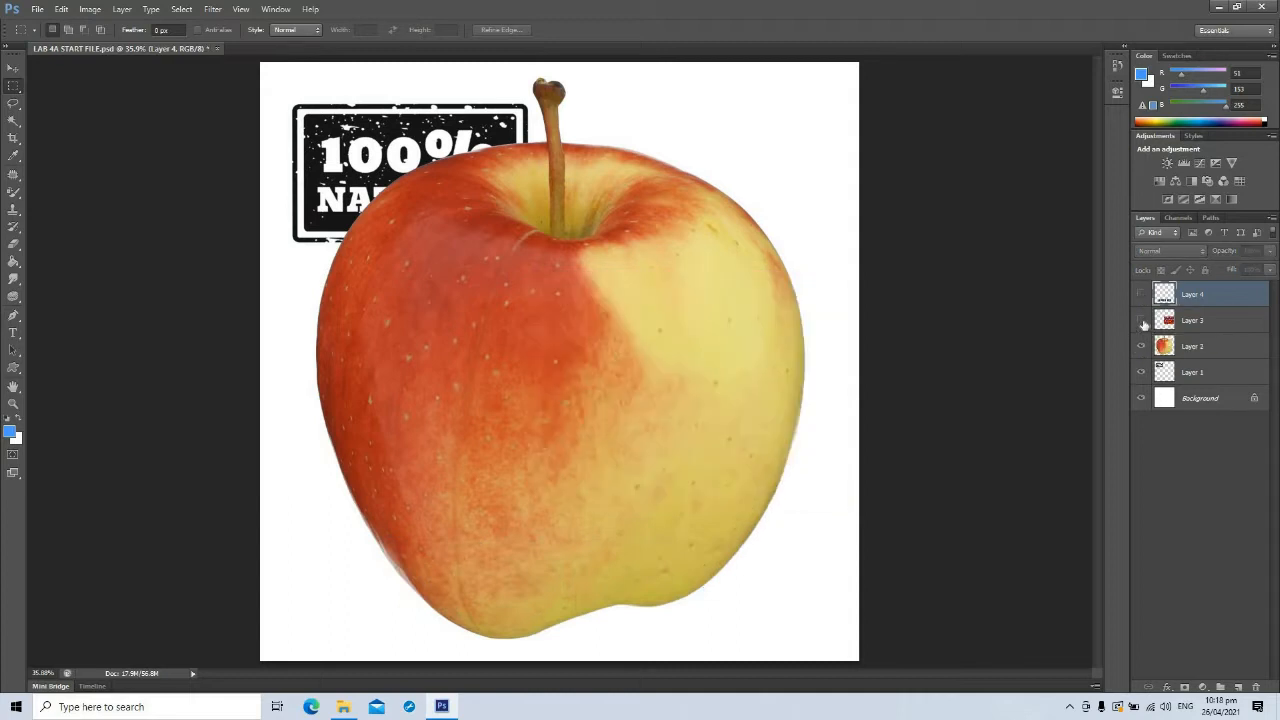
click(1141, 346)
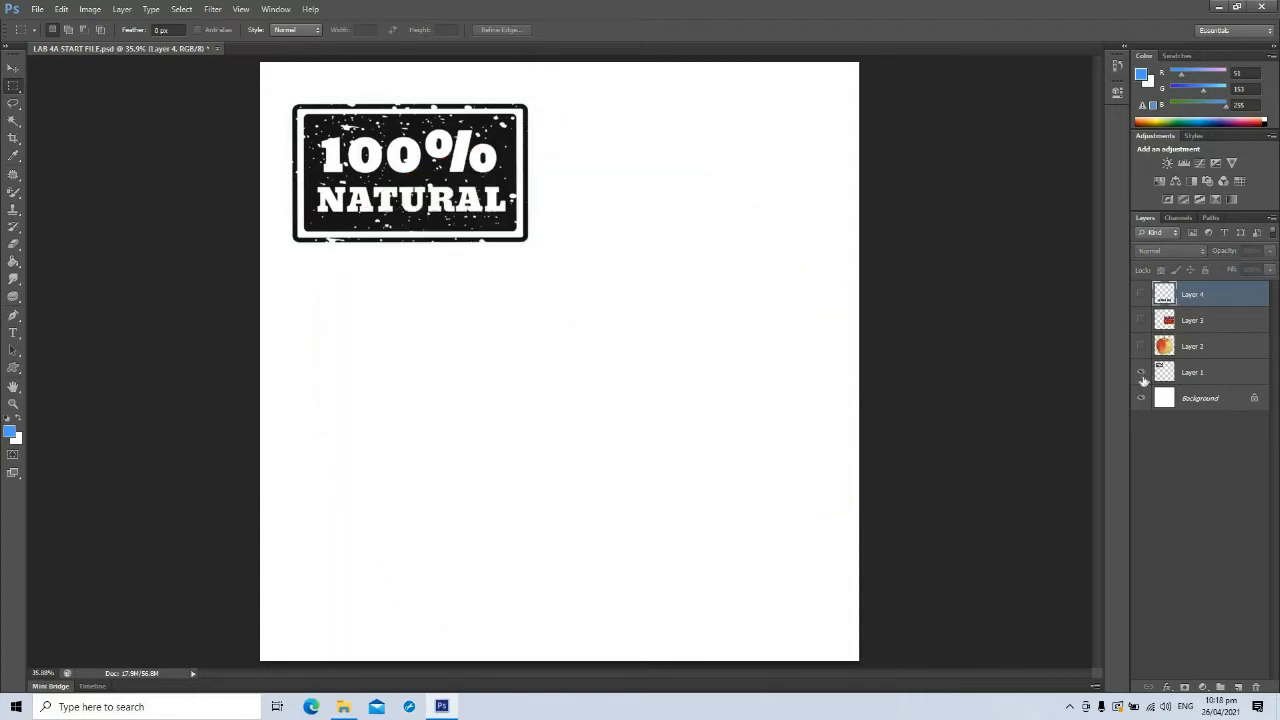
click(1141, 372)
click(1141, 399)
click(1141, 398)
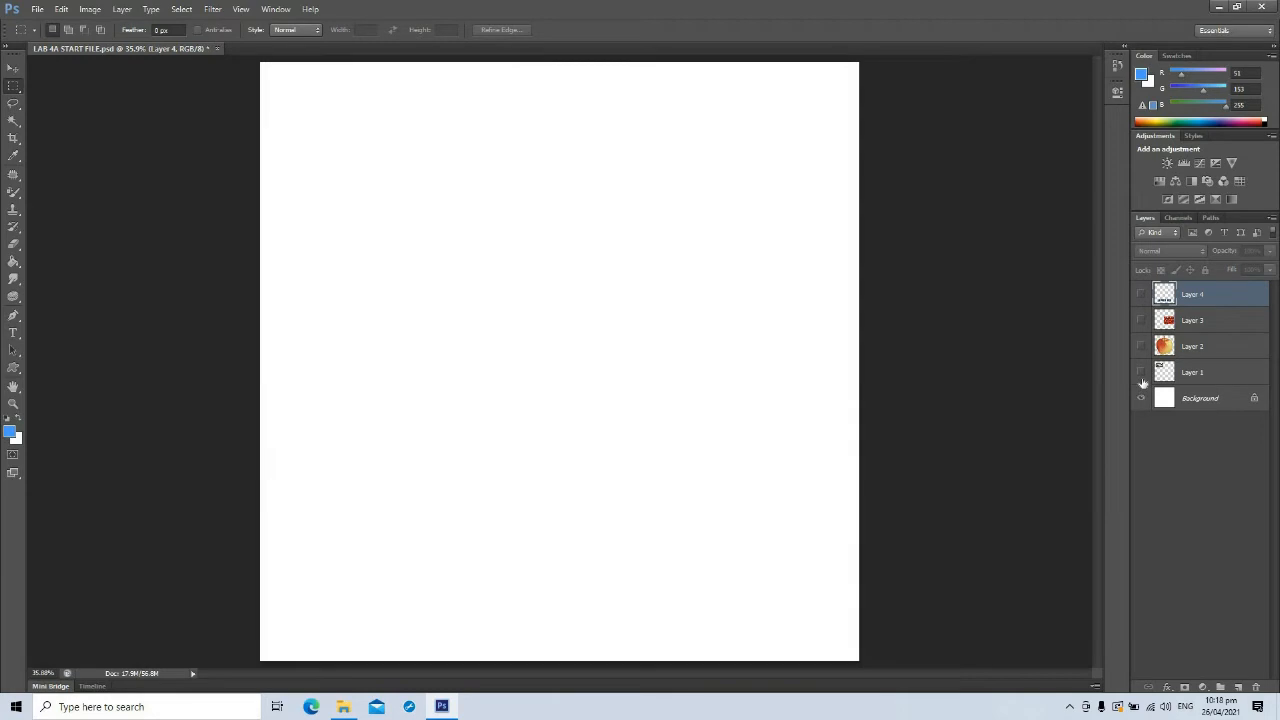
click(1141, 370)
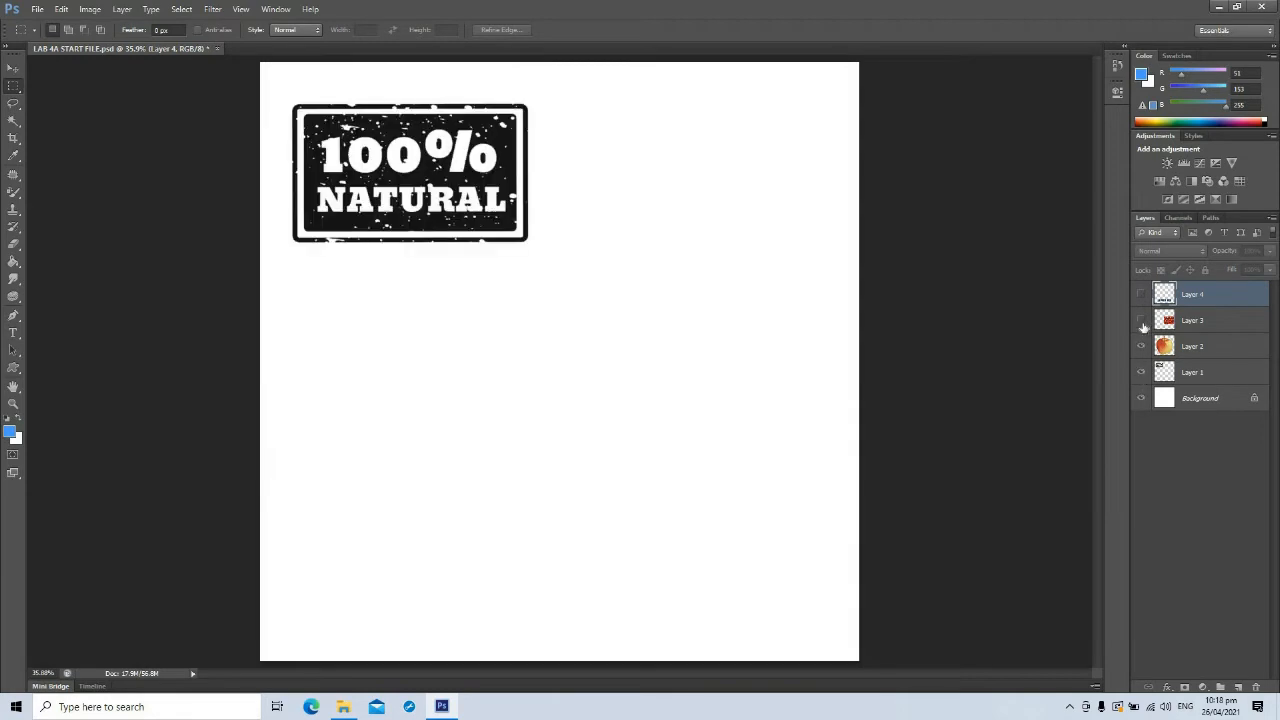
click(1141, 345)
click(1141, 319)
click(1141, 295)
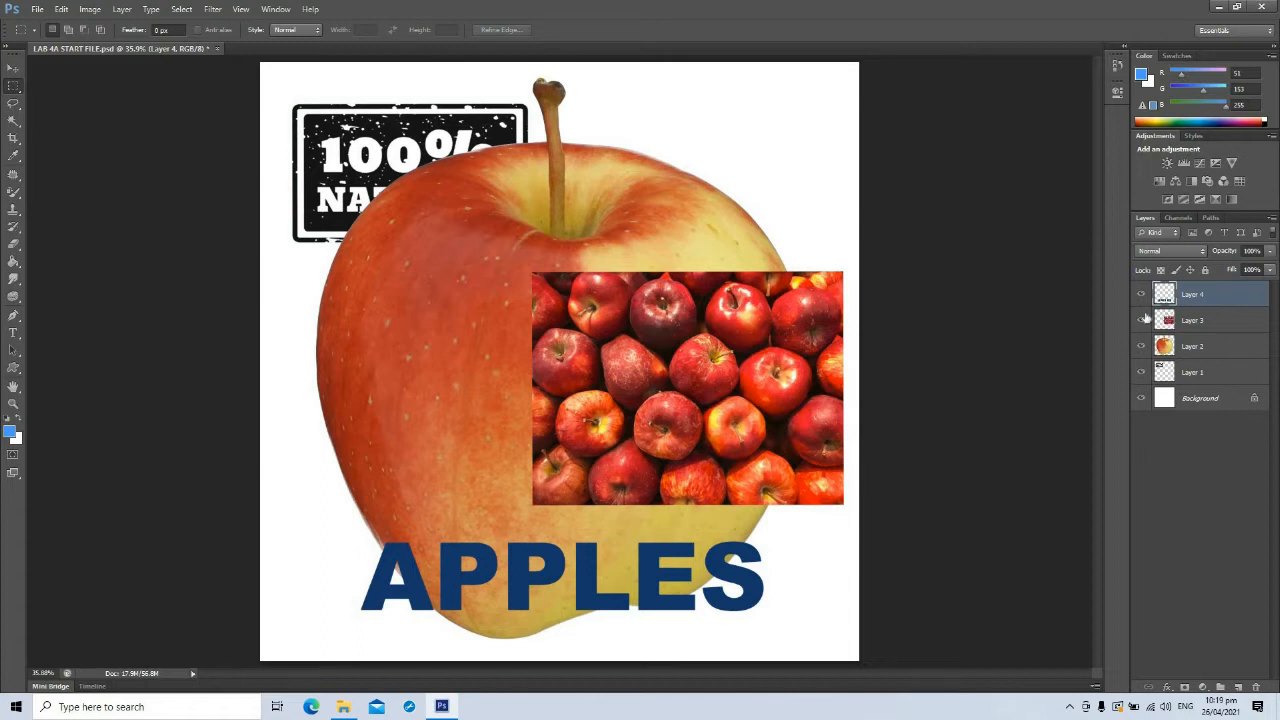
- Toggle the visibility of Layer 2, Layer 4 and Layer 1 individually to examine what each layer contains
click(1141, 347)
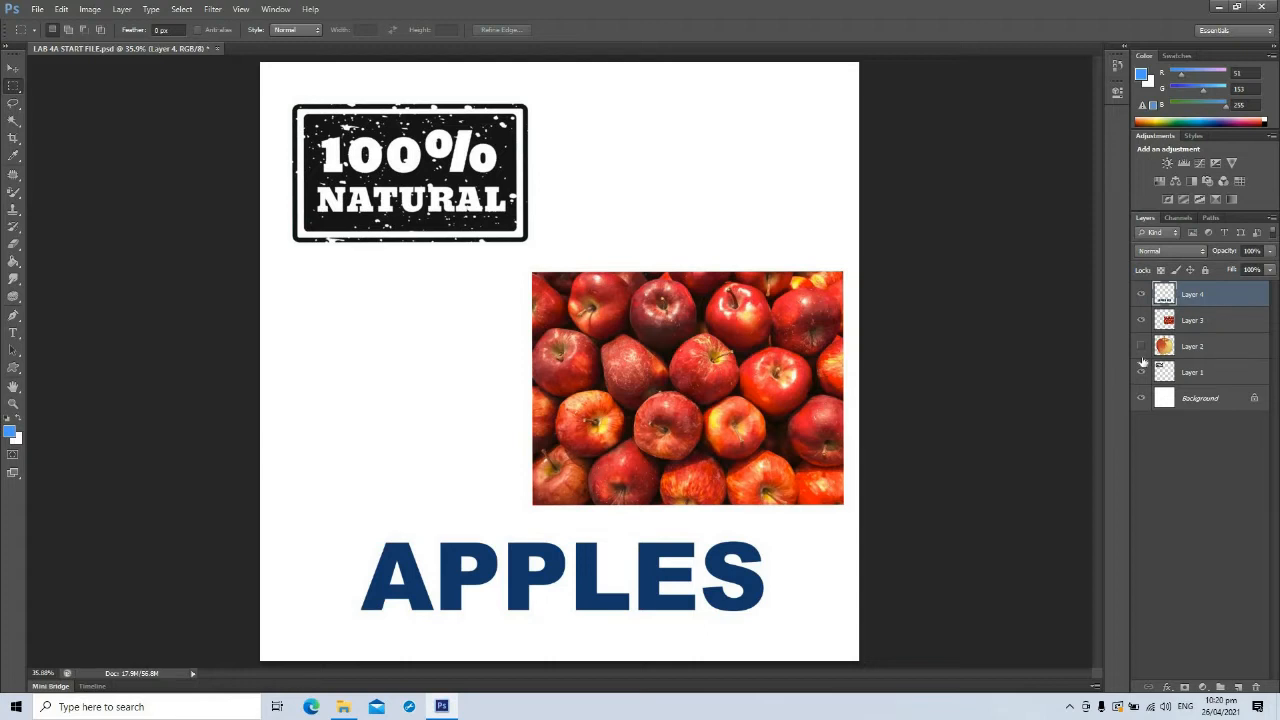
click(1141, 346)
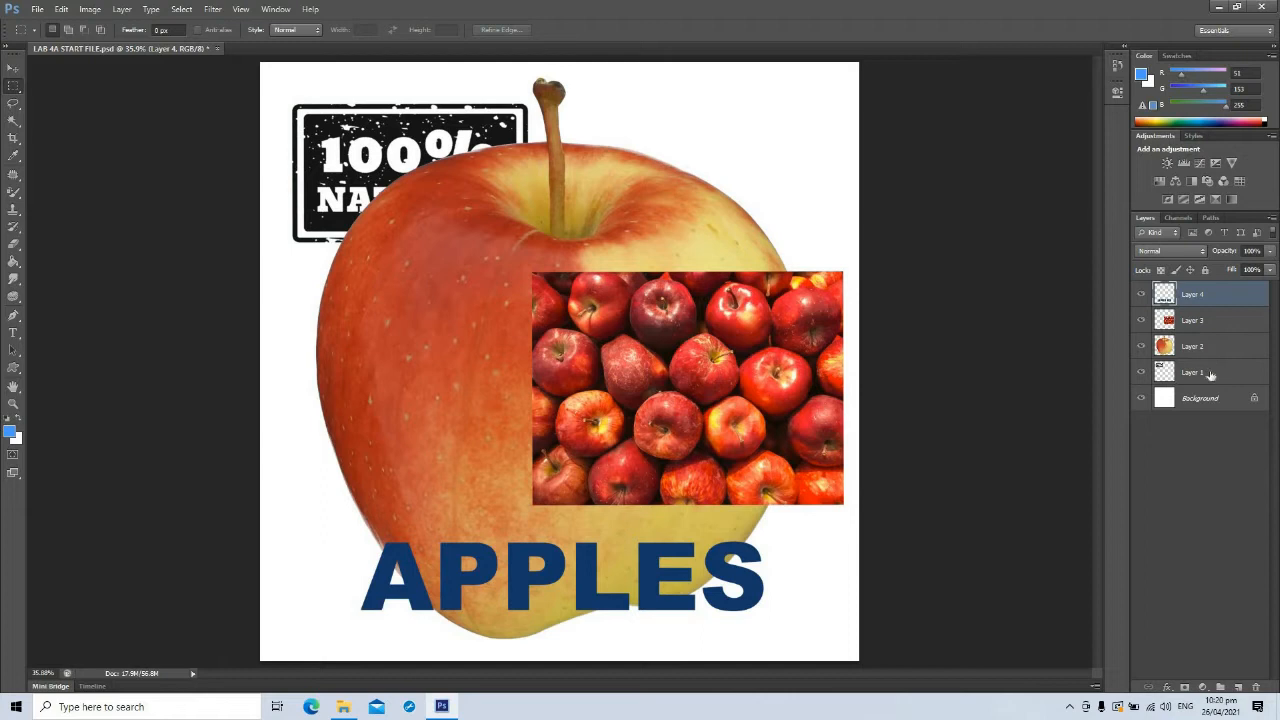
key(alt+bracketleft)
key(alt+bracketleft)
key(alt+bracketleft)
click(1158, 299)
click(1142, 295)
click(1142, 295)
click(1164, 378)
click(1142, 373)
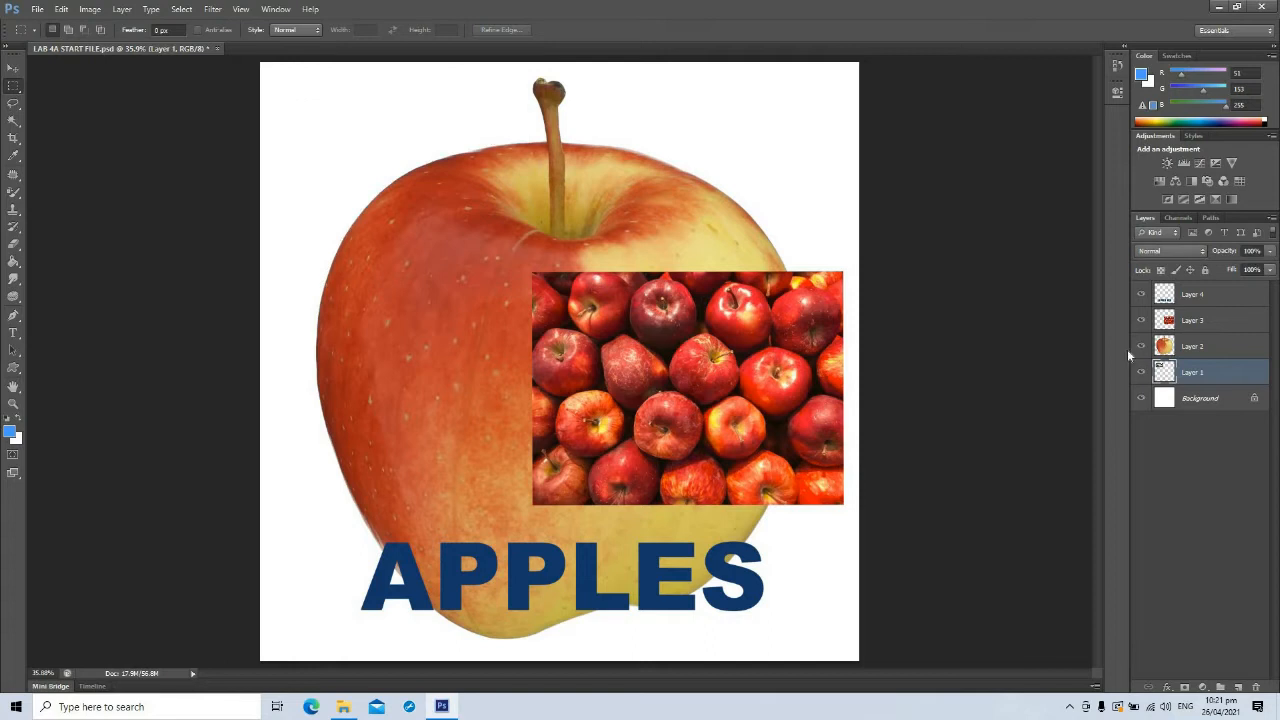
click(1142, 373)
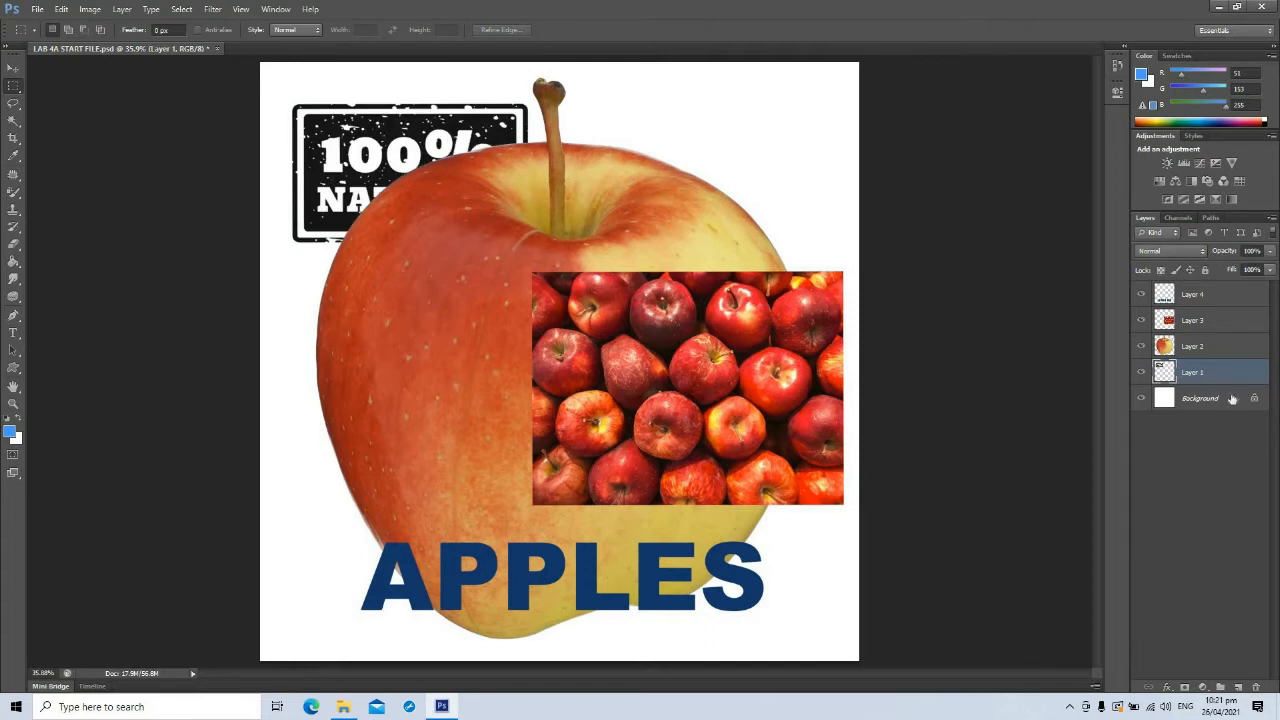
- Switch the active layer back and forth between Layer 2 and Layer 1
click(1195, 350)
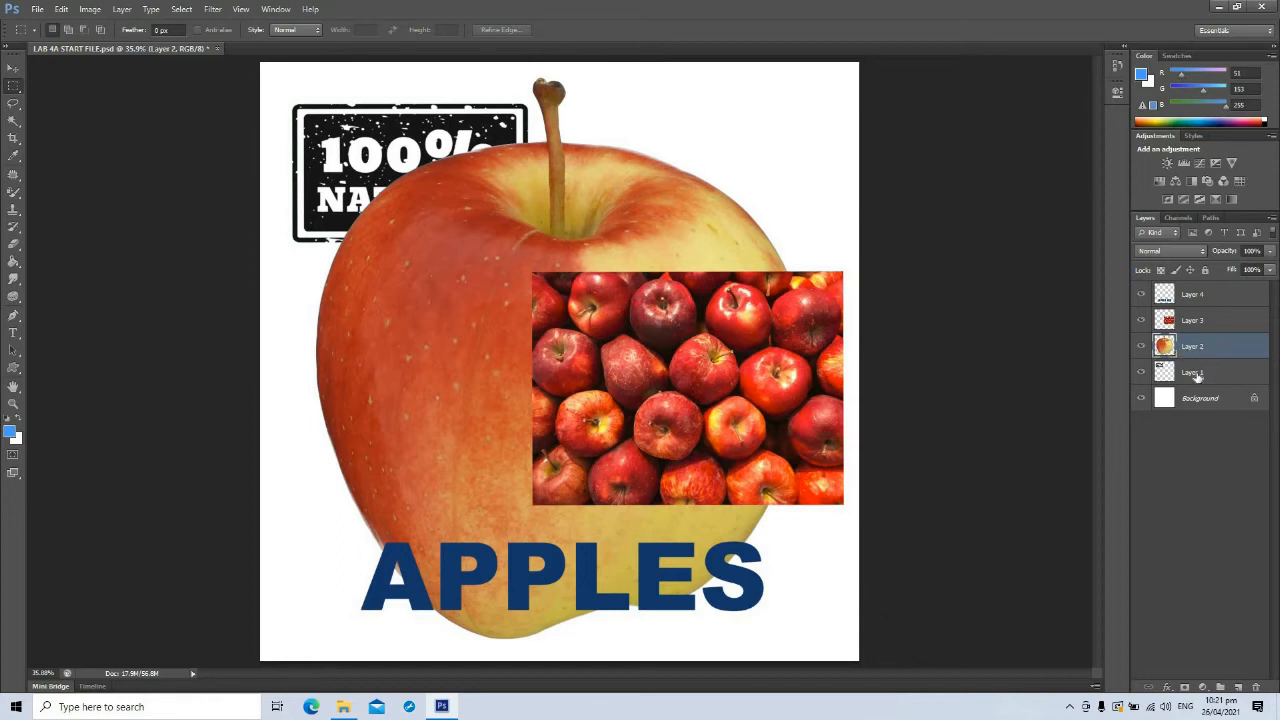
click(1198, 377)
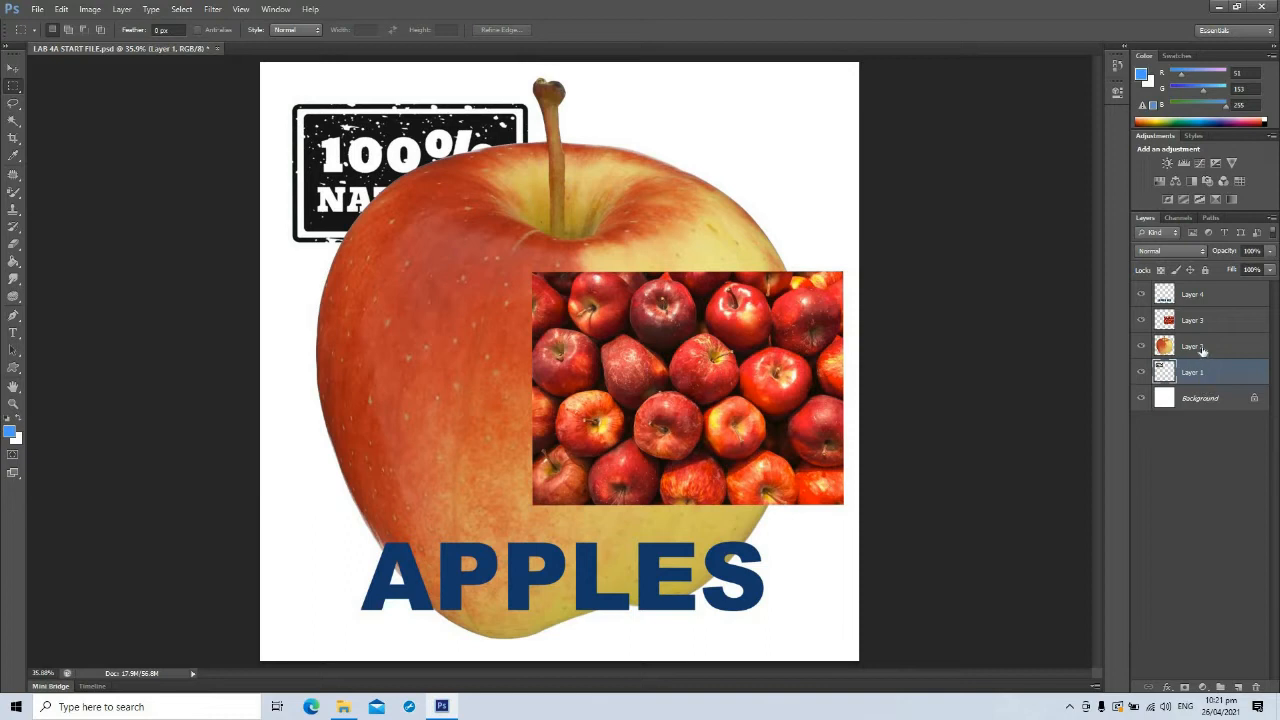
click(1203, 350)
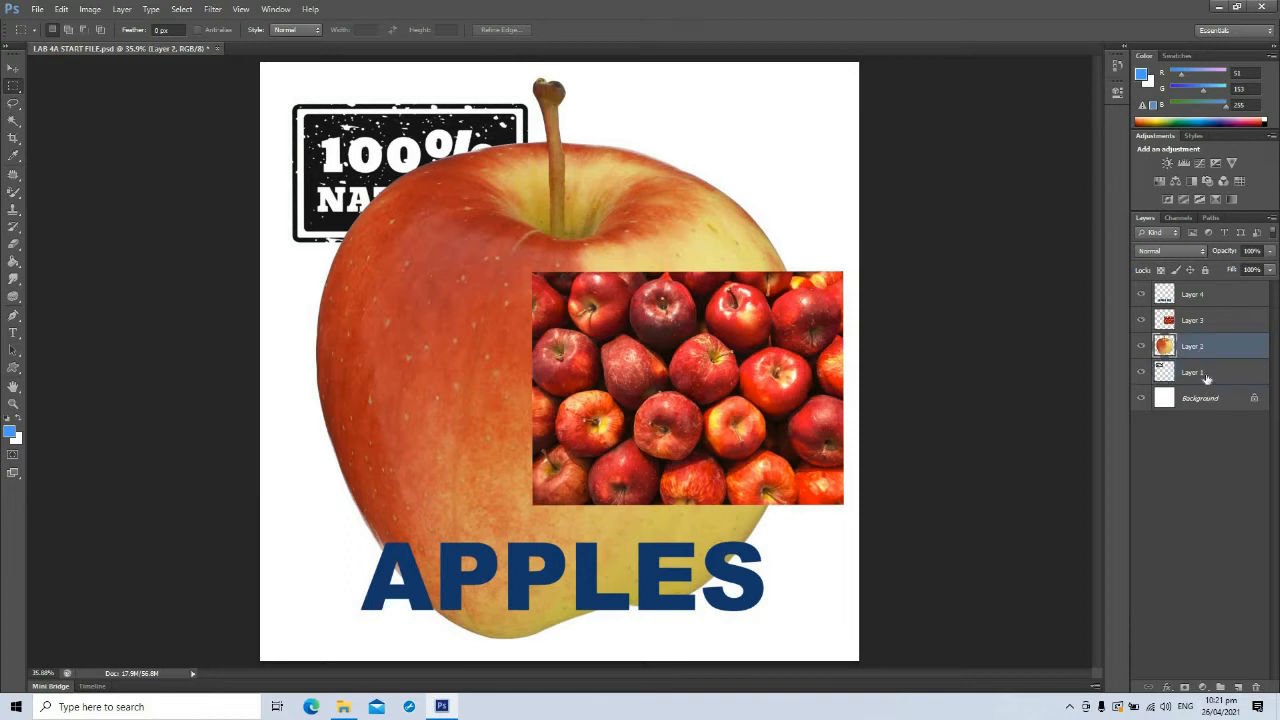
click(1206, 377)
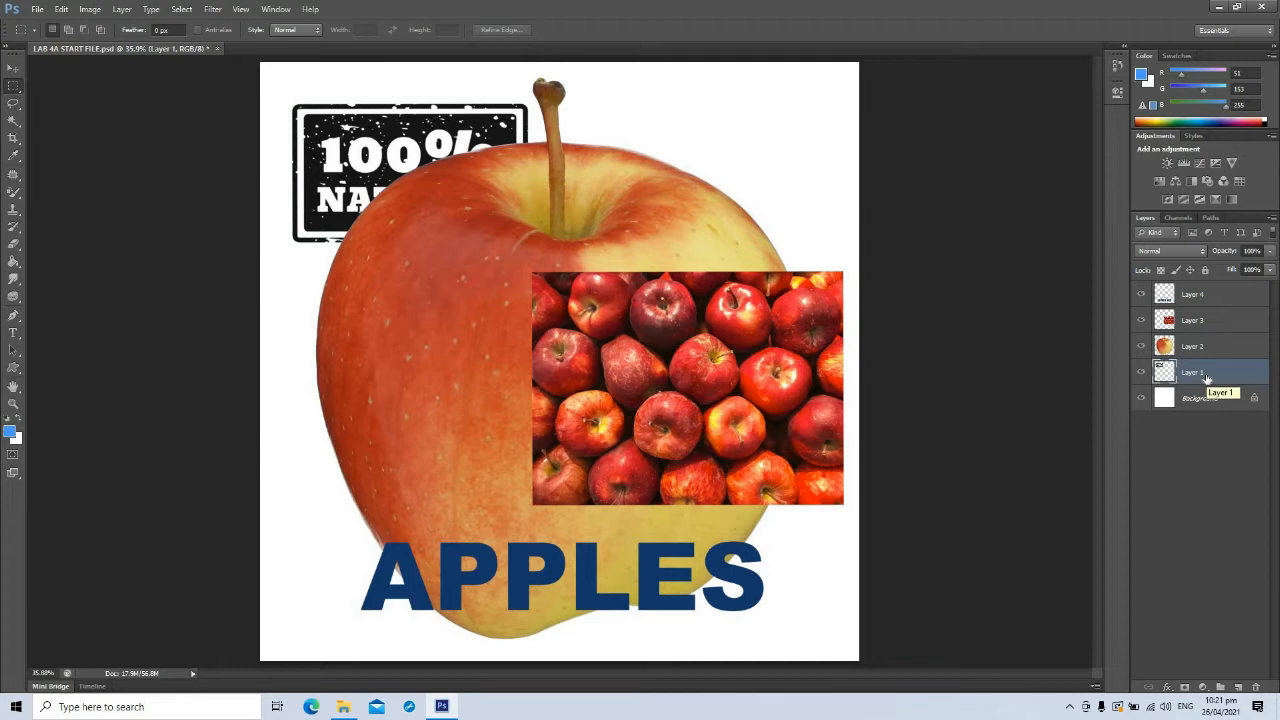
- Create a new empty layer directly above Layer 4, keeping the default name, Normal mode and 100% opacity
click(1203, 295)
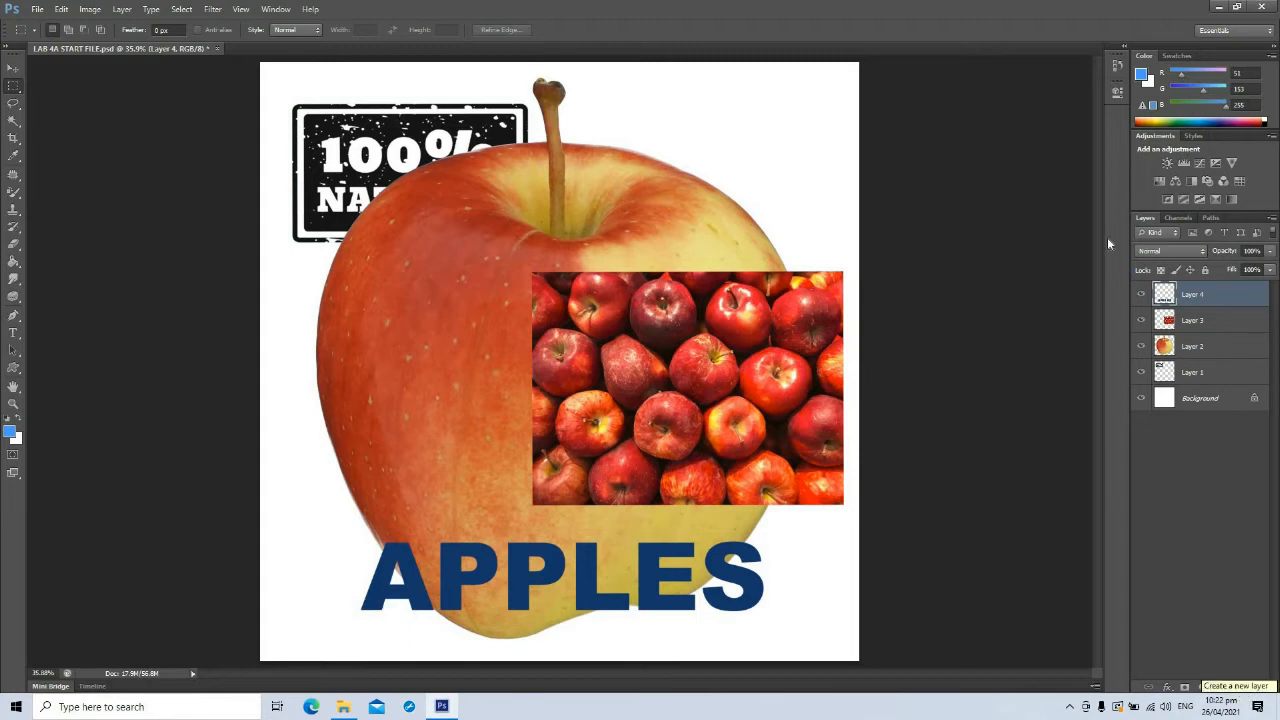
click(121, 10)
mouse_move(135, 24)
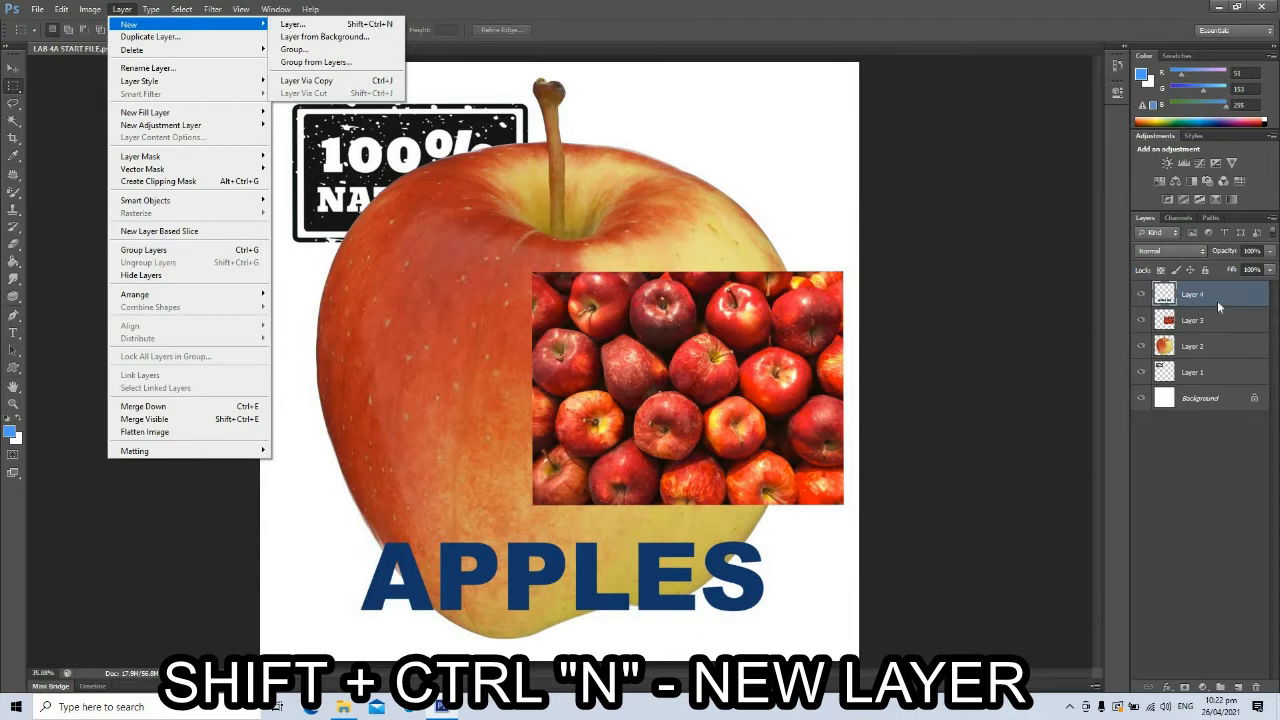
click(1252, 327)
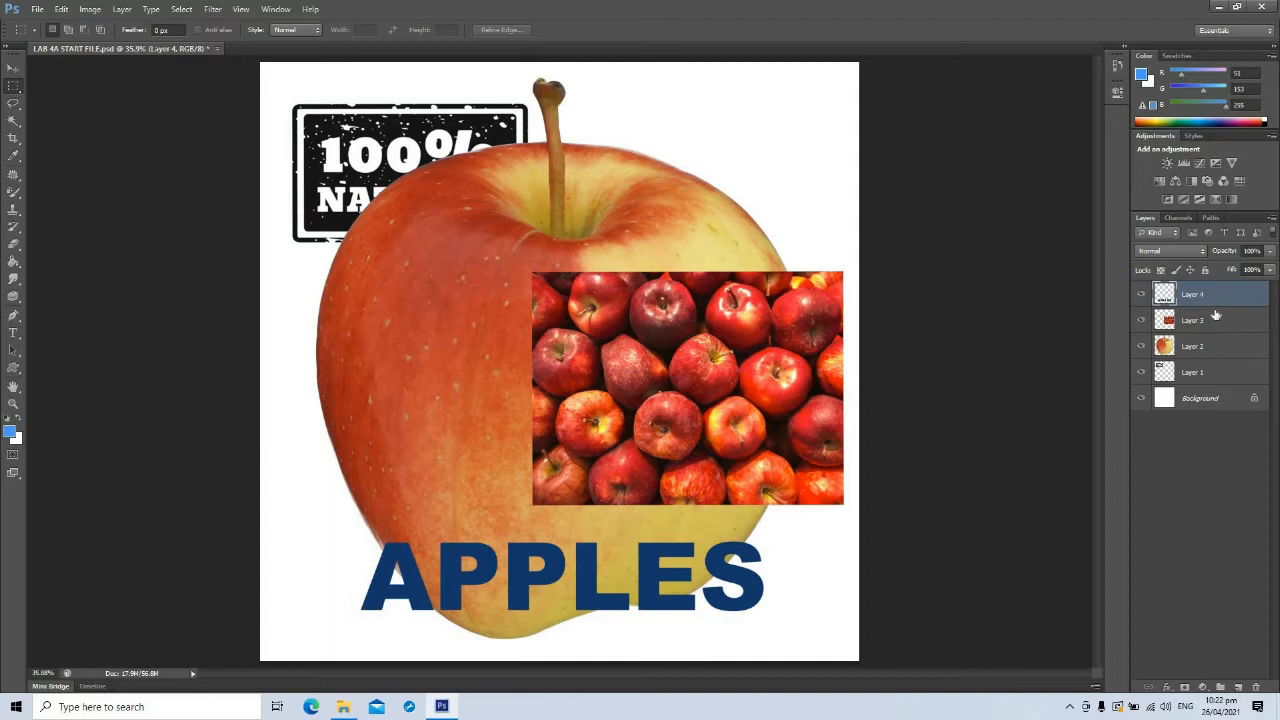
key(ctrl+shift+n)
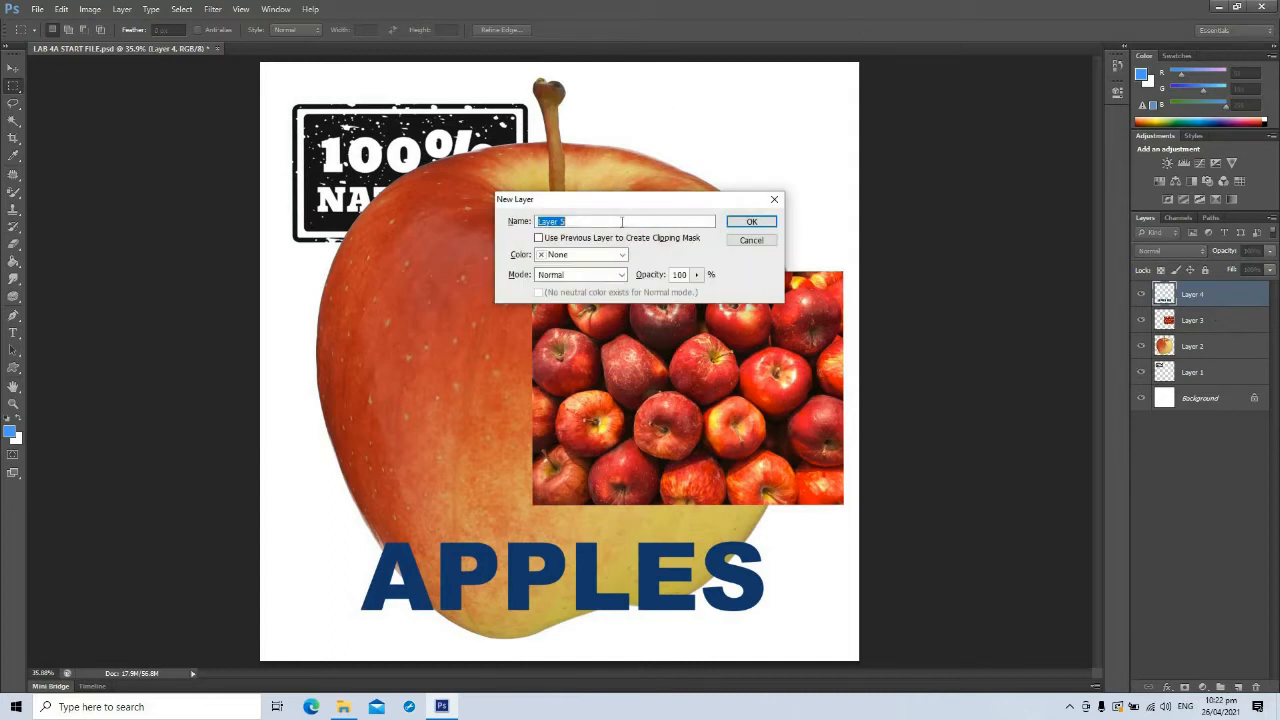
click(750, 224)
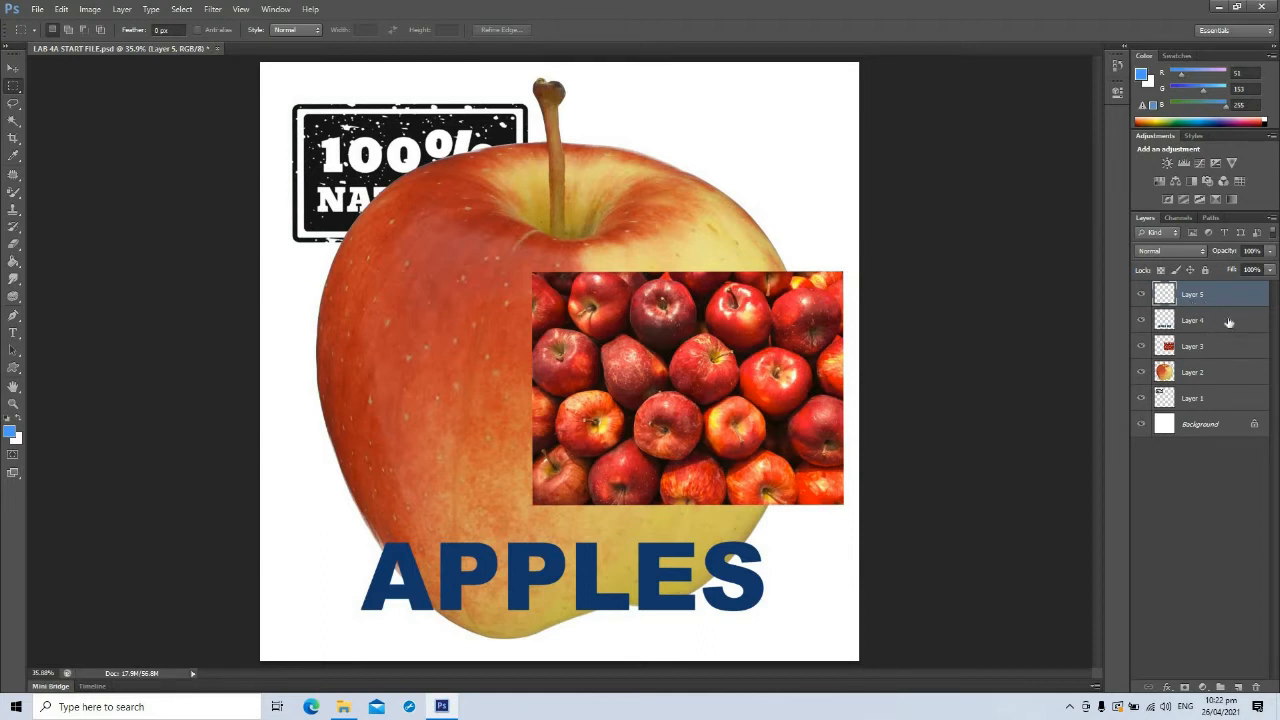
- Delete the empty layer above Layer 4
click(1229, 322)
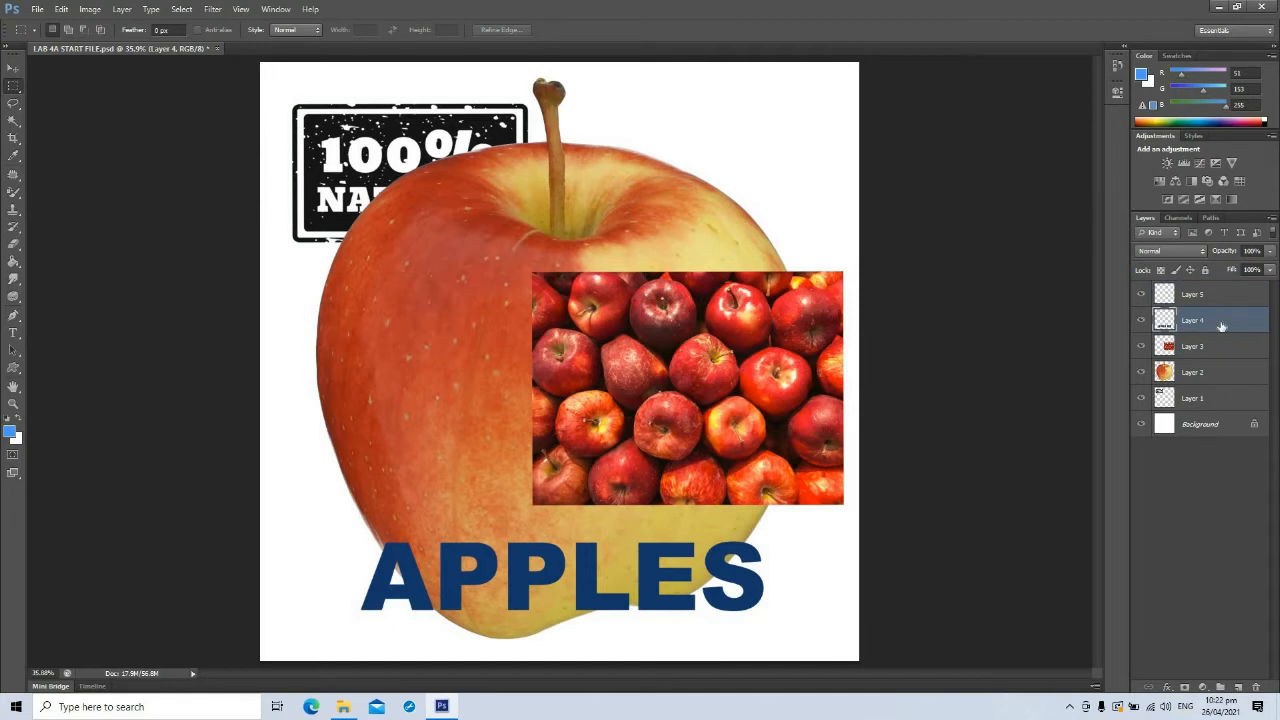
click(1227, 300)
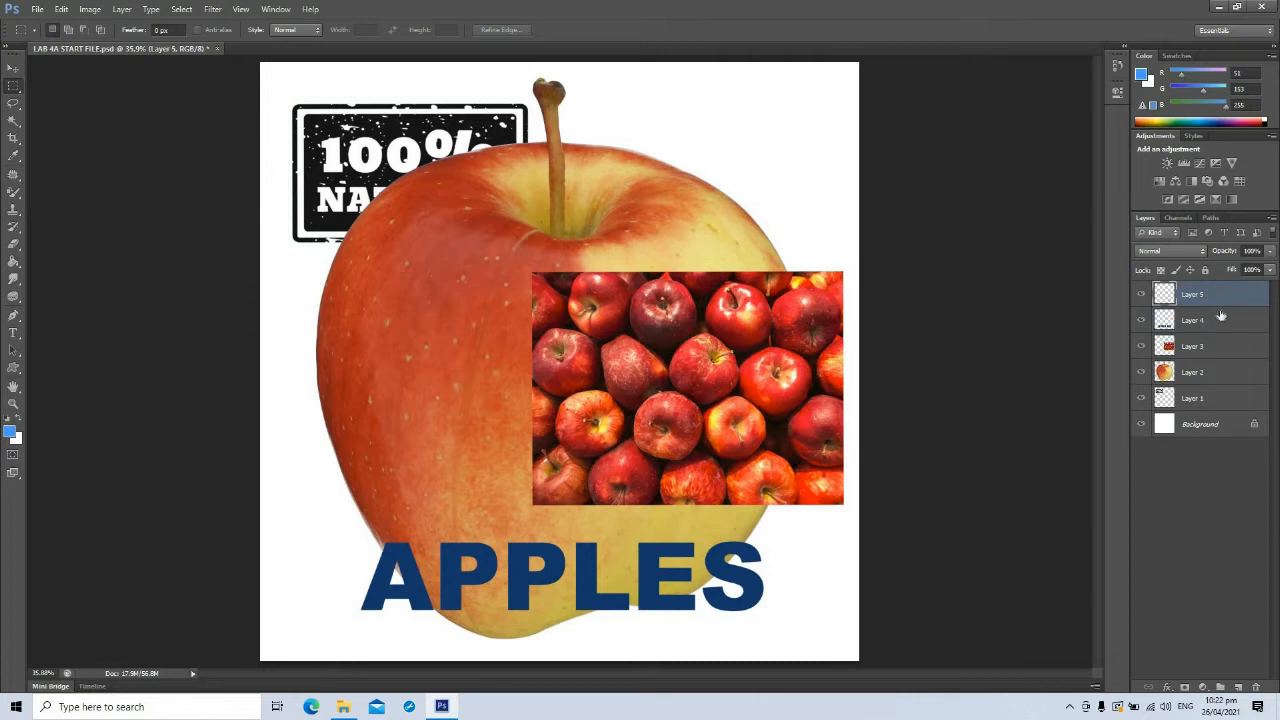
key(Delete)
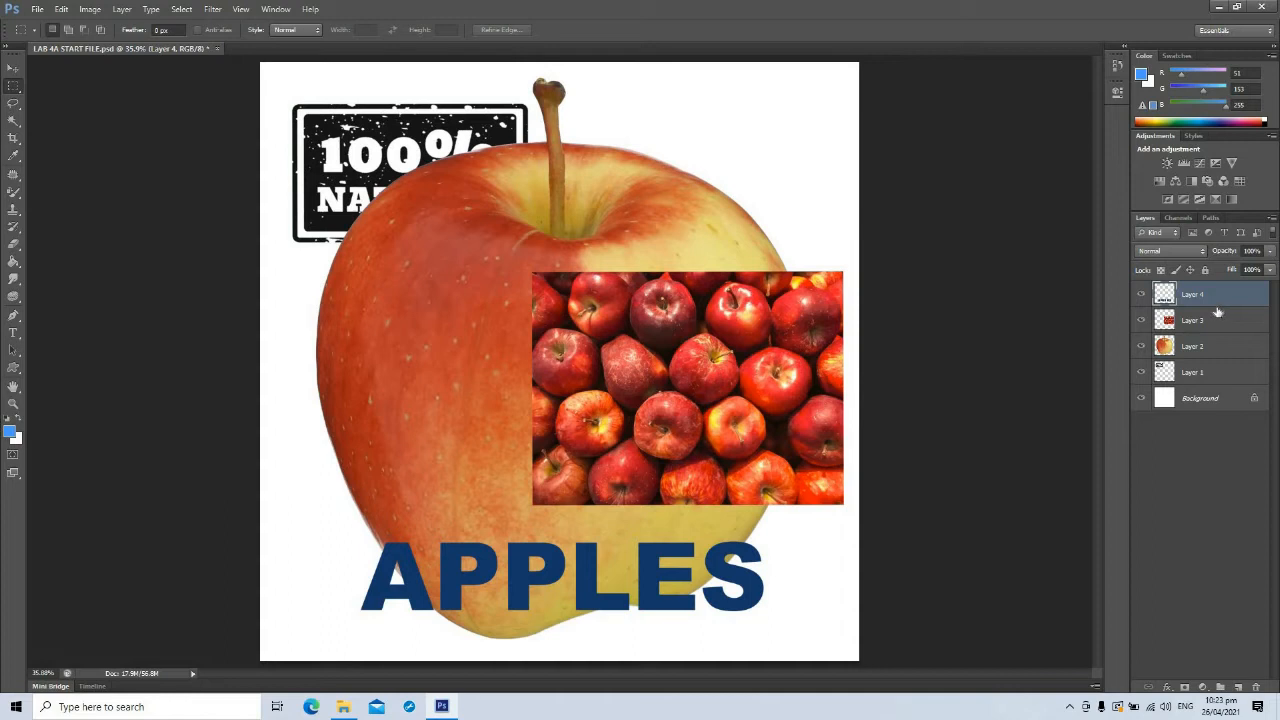
- Add a new empty layer above Layer 4, and toggle Layer 1's visibility to check its content
click(1239, 688)
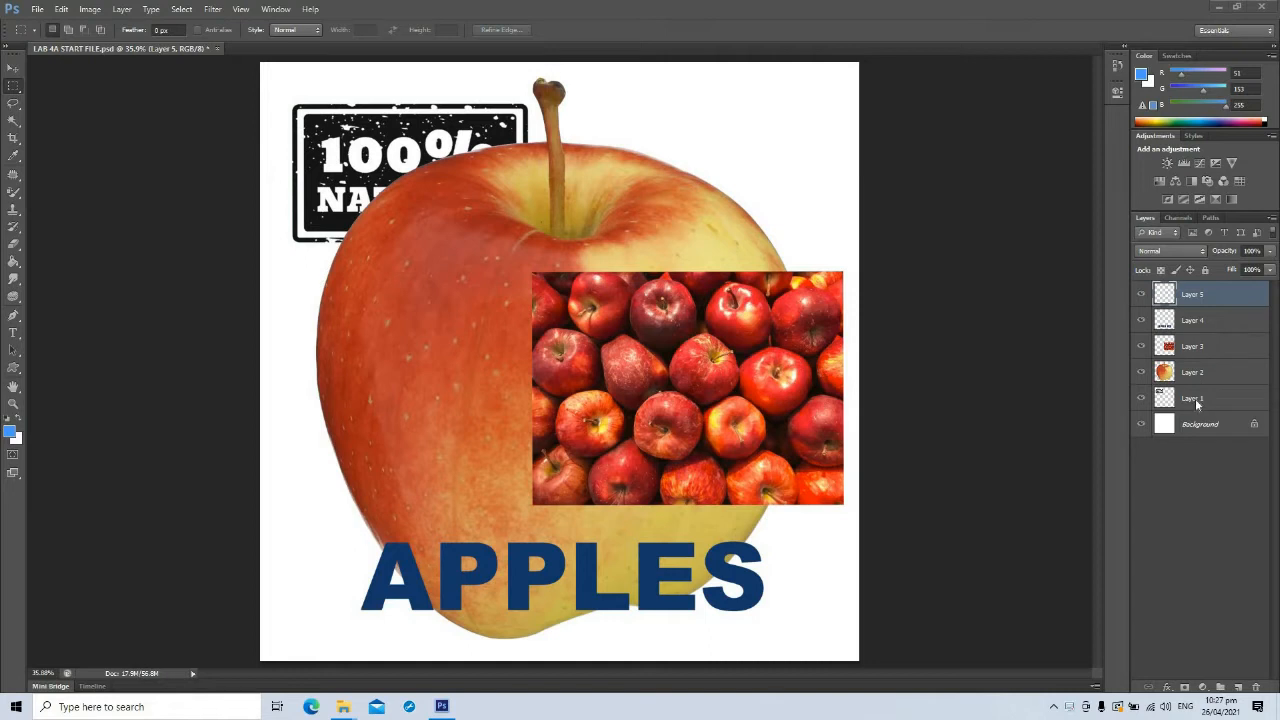
click(1141, 398)
click(1141, 398)
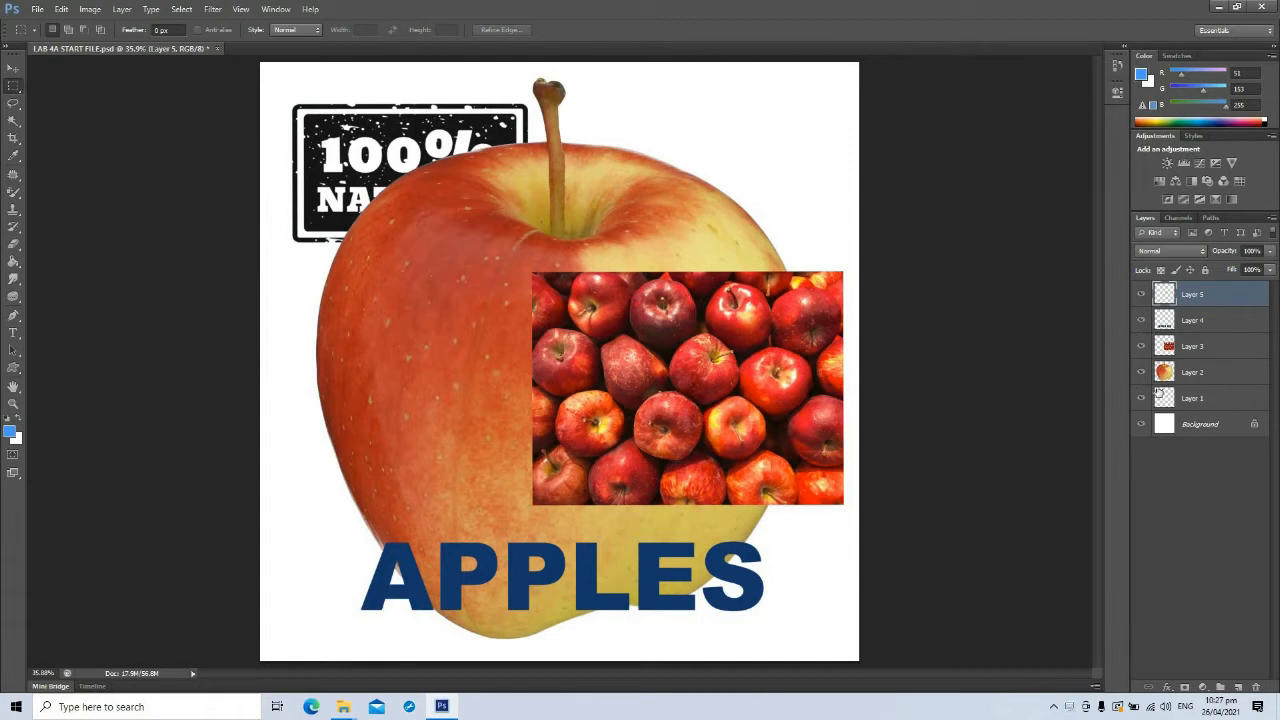
- Rename Layer 1 as STAMP and Layer 2 as APPLE 1
click(1200, 401)
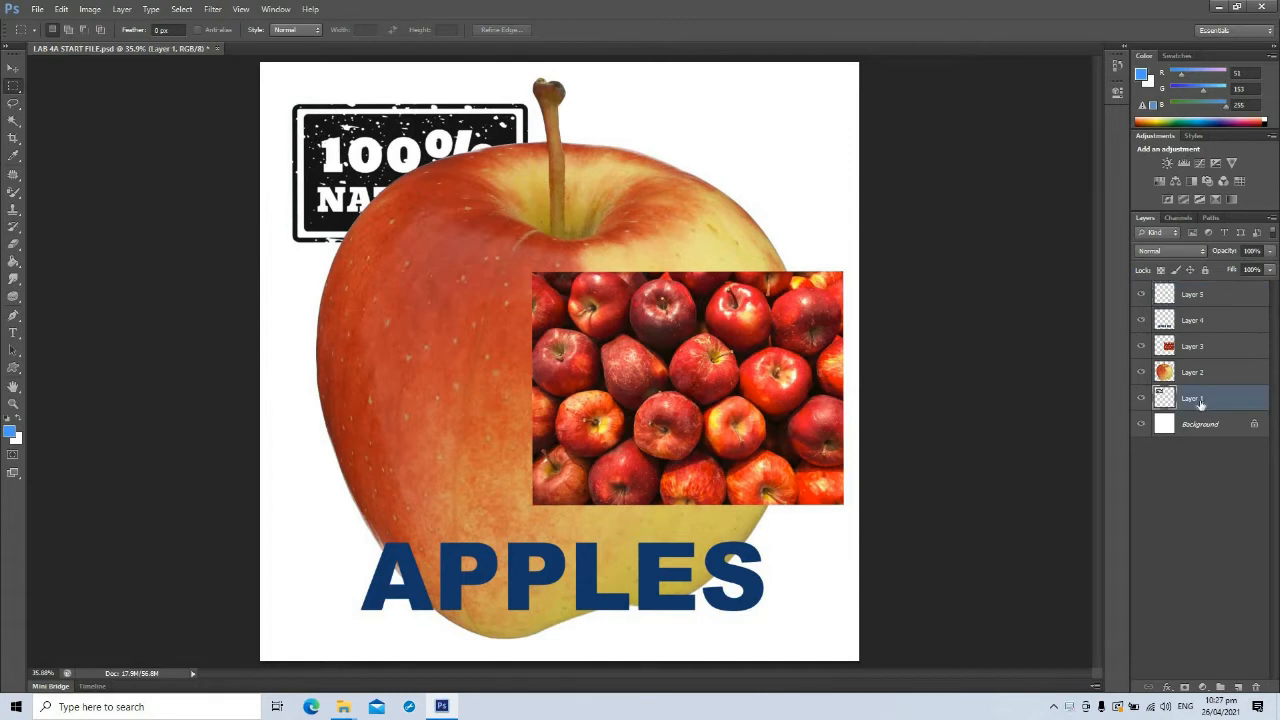
double_click(1193, 399)
text(STAMP)
double_click(1193, 372)
text(A)
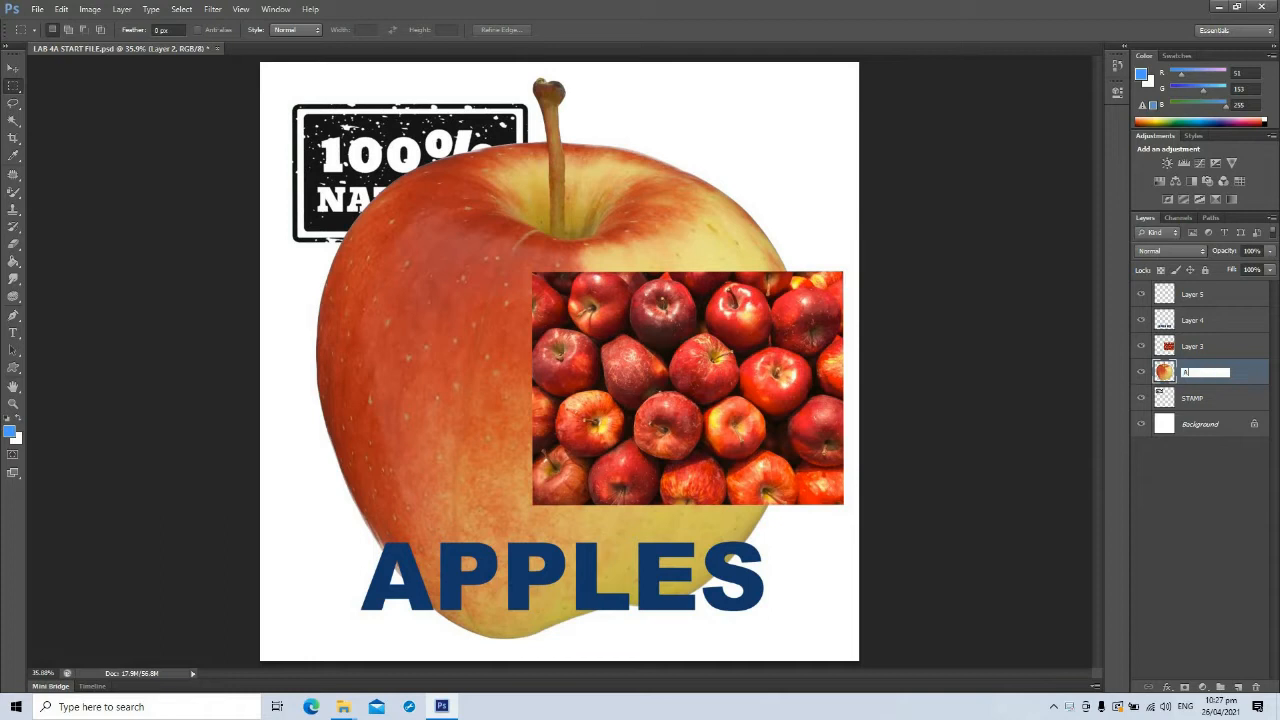
text(PPLE 1)
- Rename Layer 3 as APPLE 2 and Layer 4 as LABEL
double_click(1196, 347)
text(APPLE)
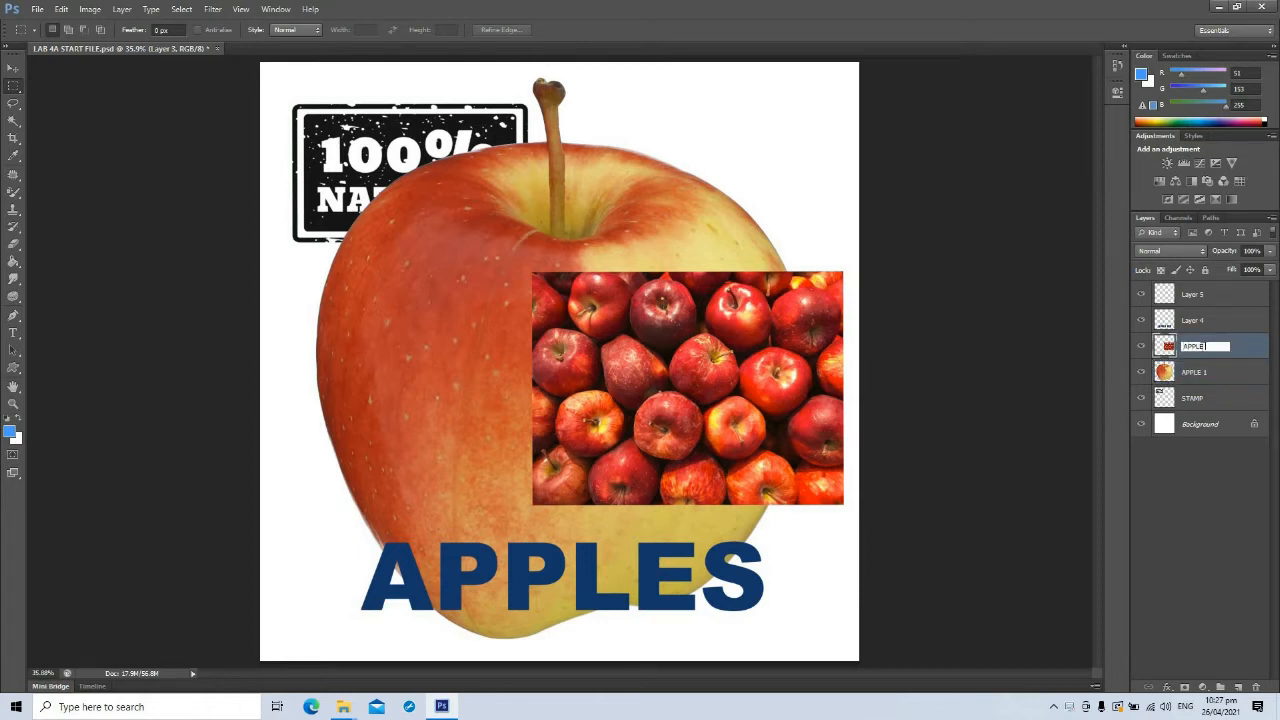
text( 2)
double_click(1193, 320)
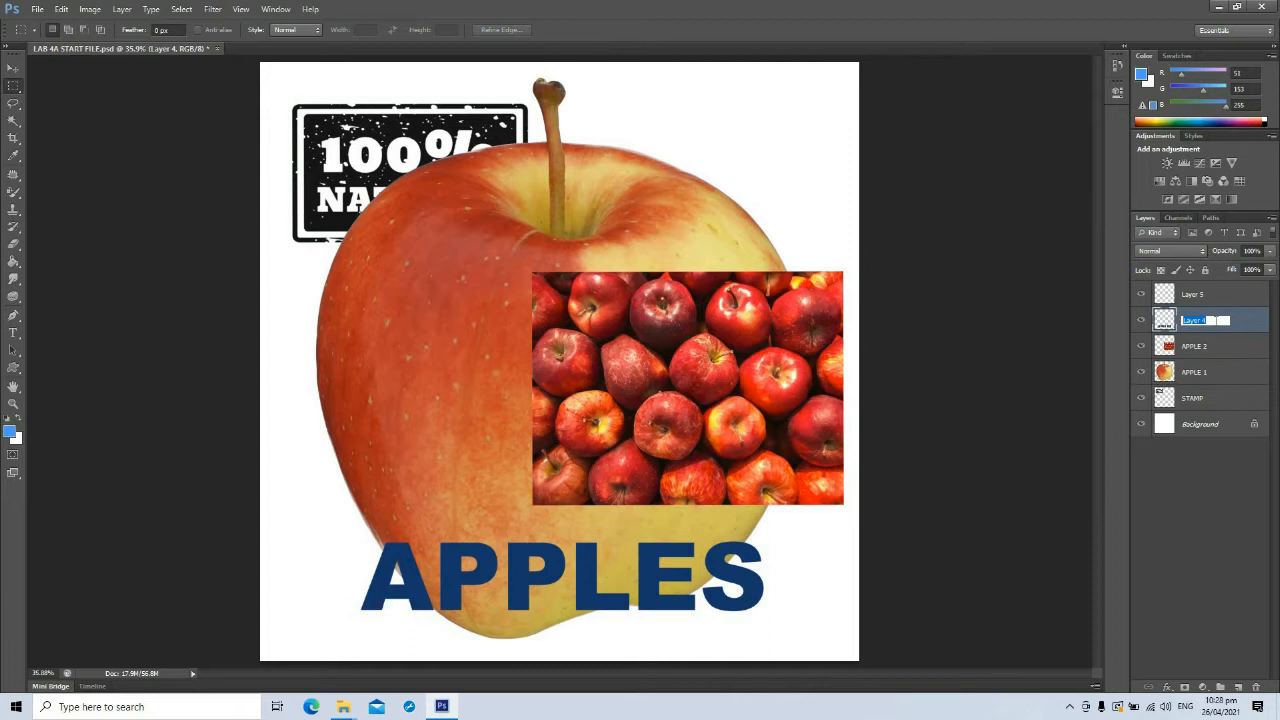
key(BackSpace)
text(LABEL)
click(1208, 345)
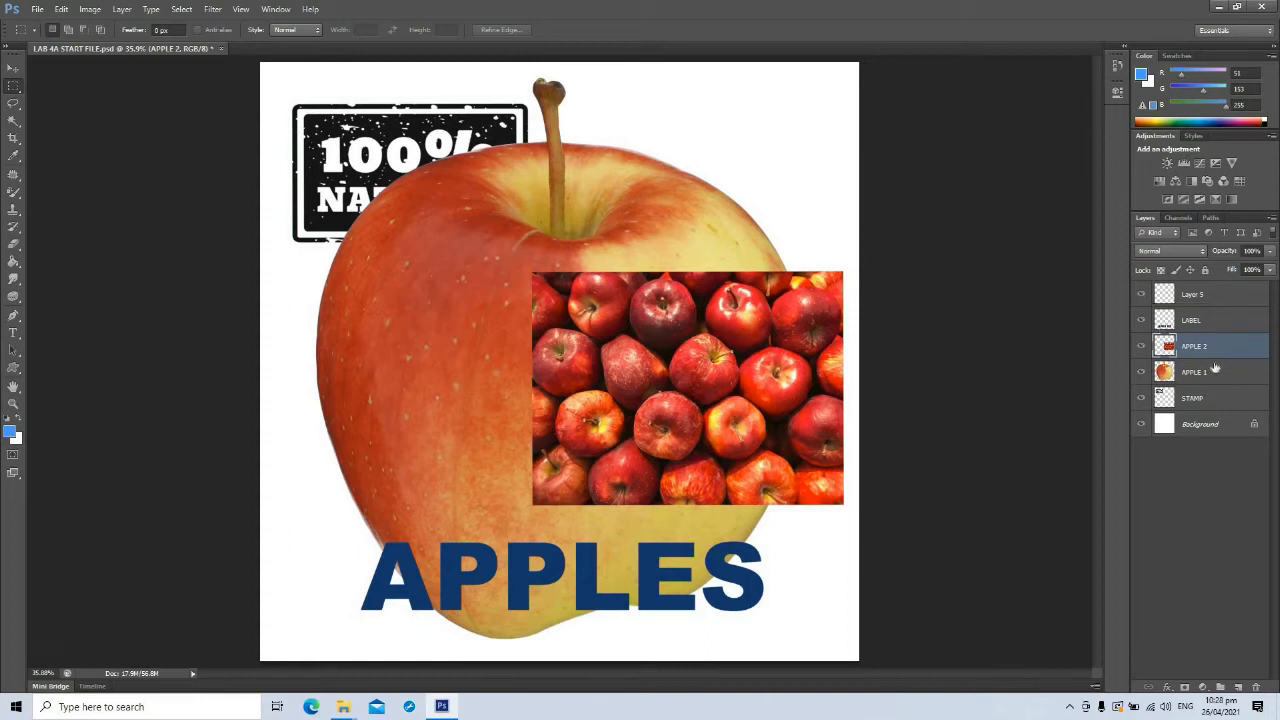
- Hide every layer except APPLE 1, including Layer 5 and the Background
click(1141, 295)
click(1142, 321)
click(1142, 348)
click(1141, 399)
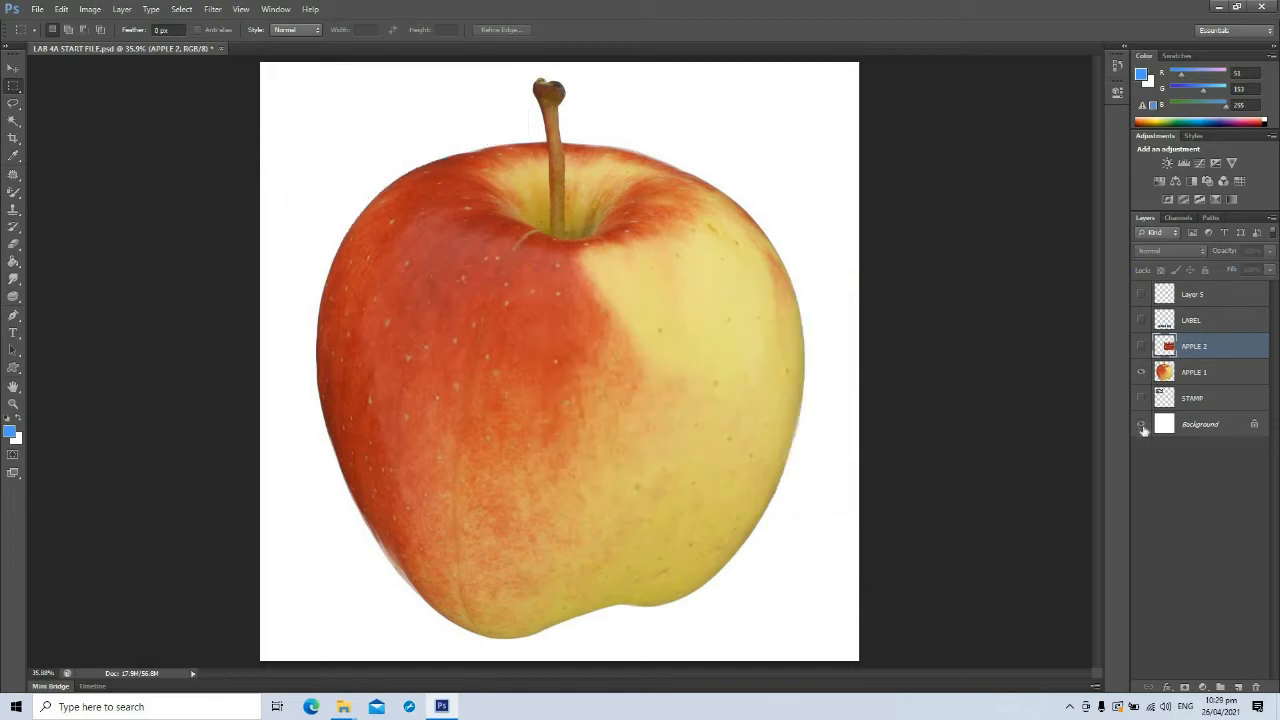
click(1141, 425)
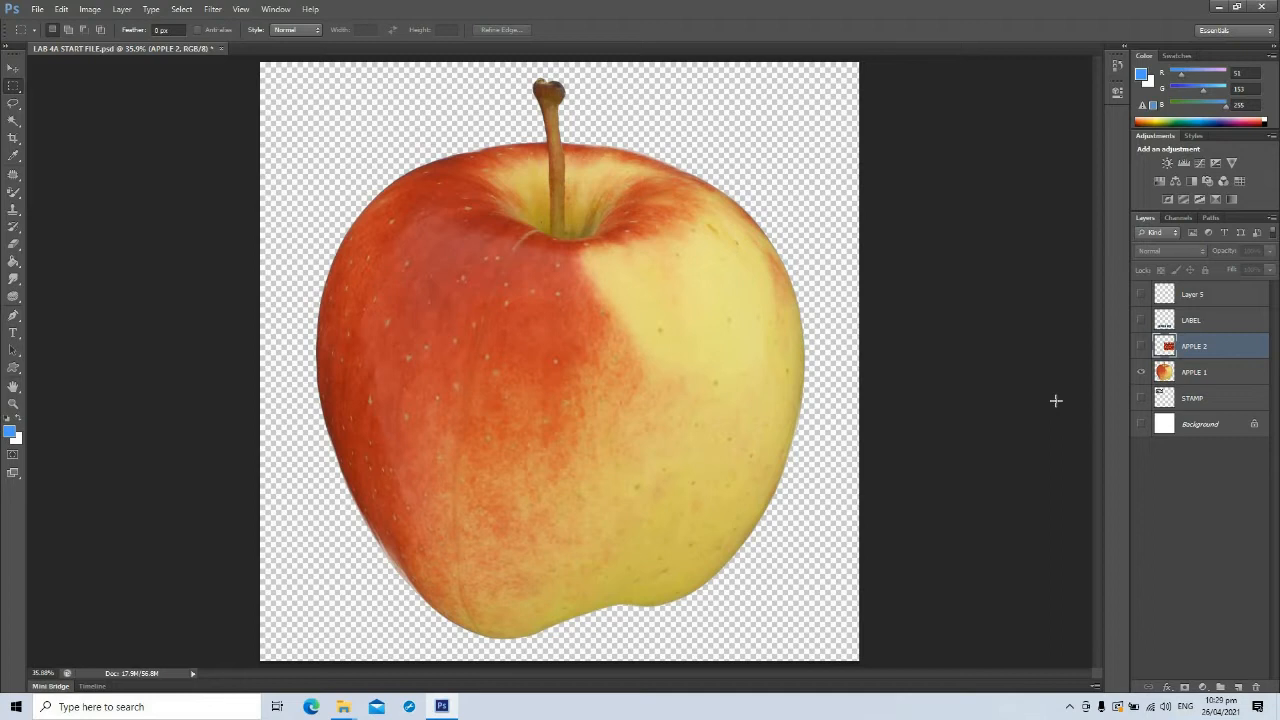
- Lock the transparent pixels of the APPLE 1 layer and move the apple slightly on the canvas
click(1200, 377)
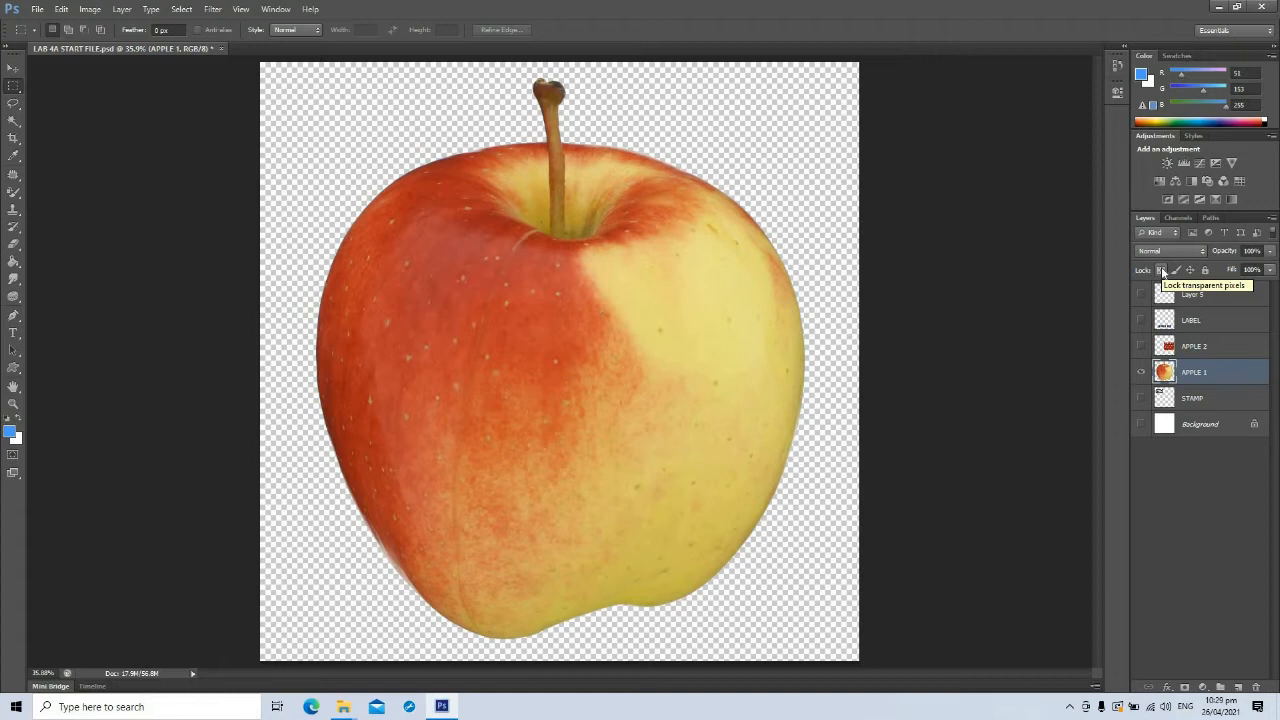
click(1162, 272)
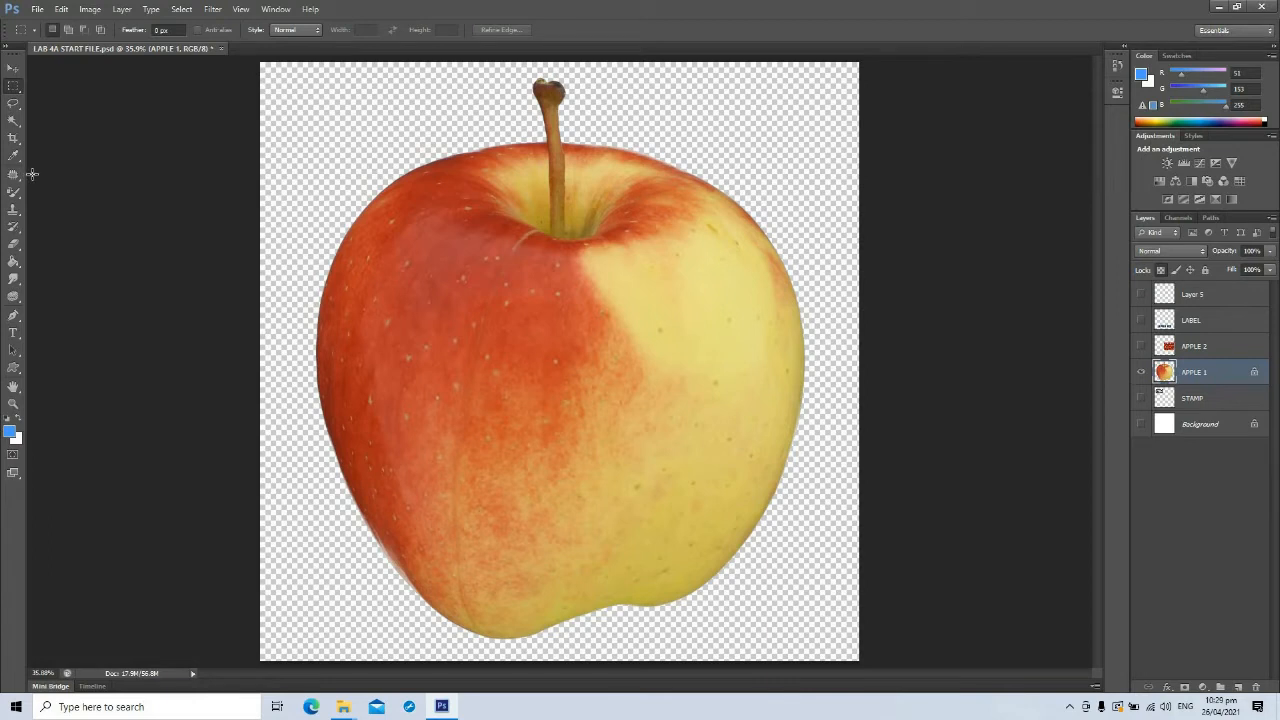
click(13, 67)
drag(458, 249, 497, 284)
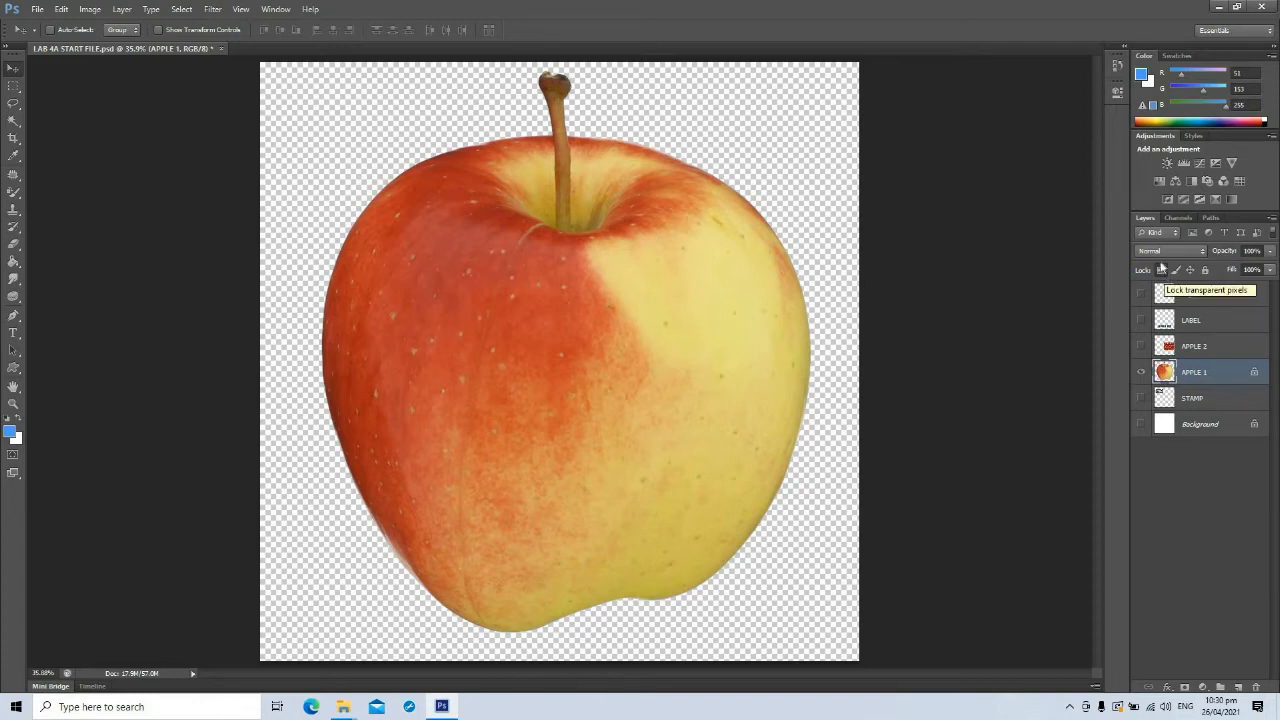
- Choose the Brush tool and set its size to 250 for painting on the APPLE 1 layer
click(17, 197)
click(17, 197)
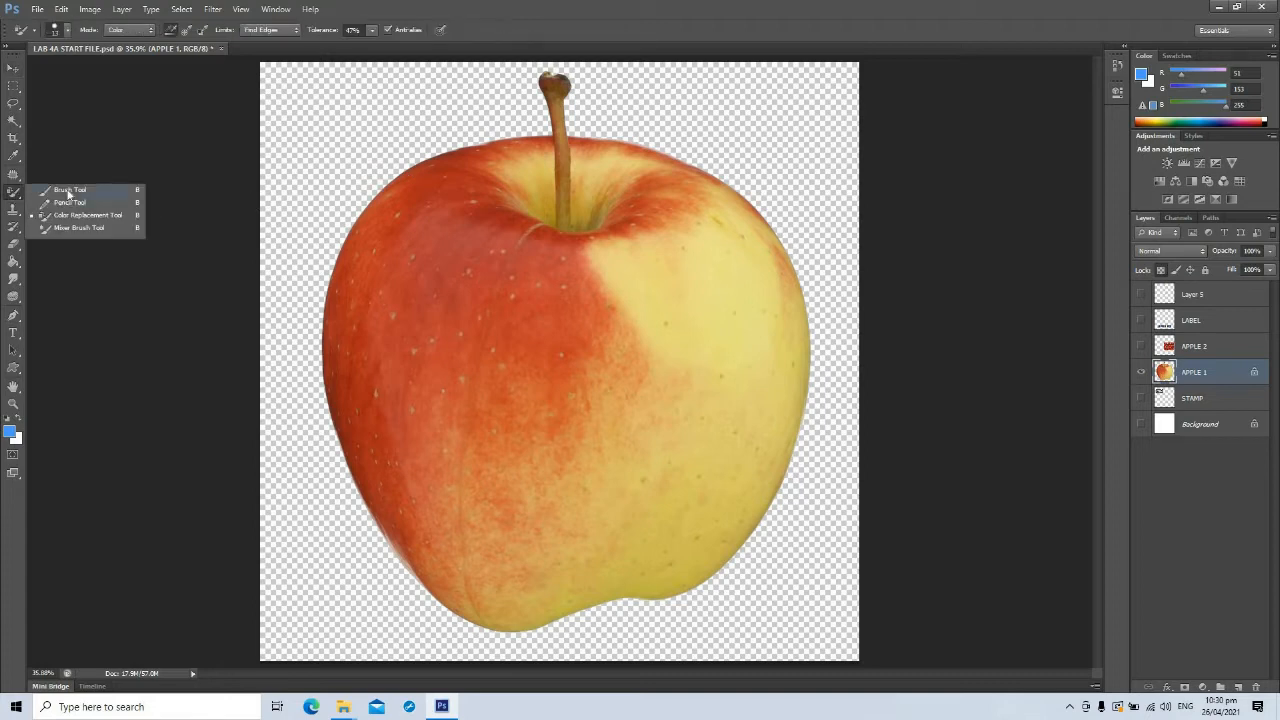
click(69, 190)
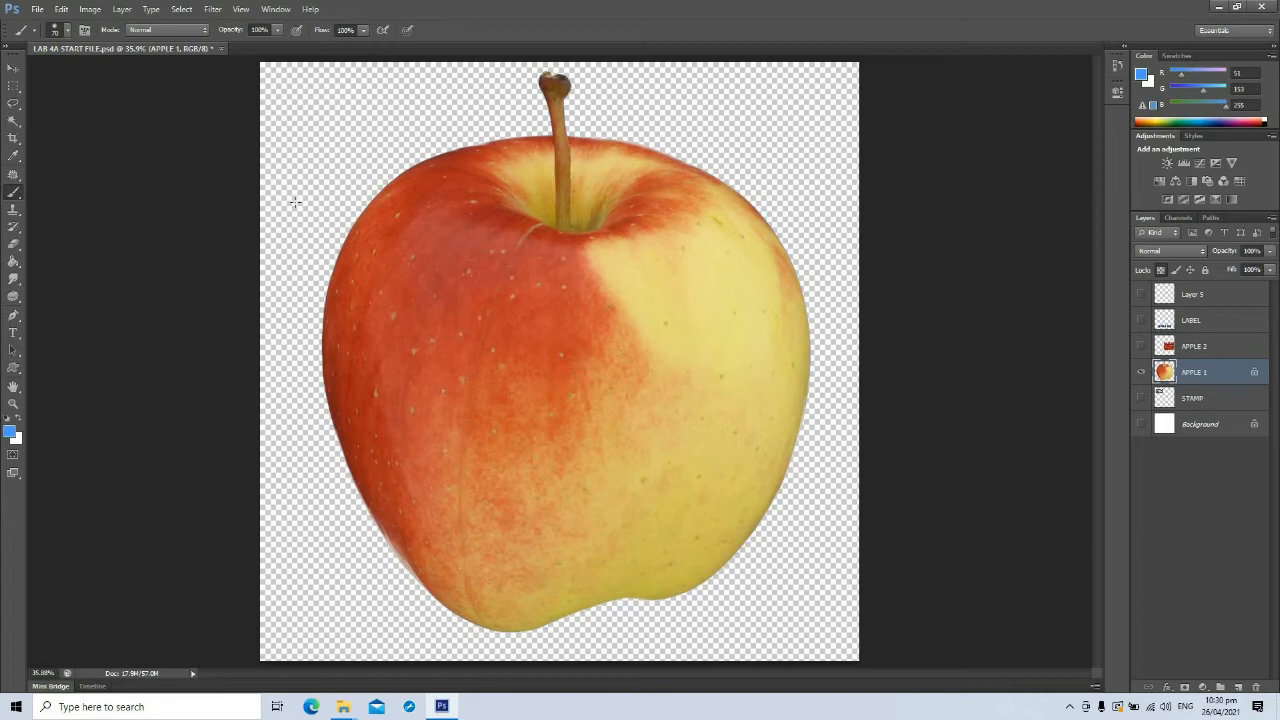
key(bracketright)
key(bracketright)
key(bracketright)
key(bracketright)
key(bracketright)
key(bracketright)
key(bracketright)
key(bracketright)
key(bracketright)
key(bracketright)
key(bracketright)
key(bracketright)
key(bracketright)
key(bracketright)
key(bracketright)
key(bracketright)
key(bracketright)
key(bracketright)
key(bracketright)
key(bracketright)
key(bracketleft)
key(bracketleft)
key(bracketleft)
key(bracketleft)
key(bracketleft)
key(bracketleft)
key(bracketleft)
key(bracketleft)
key(bracketleft)
key(bracketleft)
key(bracketleft)
key(bracketleft)
key(bracketleft)
key(bracketleft)
key(bracketleft)
key(bracketleft)
key(bracketleft)
key(bracketleft)
key(bracketleft)
key(bracketleft)
key(bracketleft)
key(bracketleft)
key(bracketleft)
key(bracketleft)
key(bracketleft)
key(bracketleft)
key(bracketleft)
key(bracketleft)
key(bracketleft)
key(bracketleft)
key(bracketright)
key(bracketright)
key(bracketright)
key(bracketright)
key(bracketright)
key(bracketright)
key(bracketright)
key(bracketright)
key(bracketright)
key(bracketright)
key(bracketleft)
key(bracketleft)
key(bracketleft)
key(bracketleft)
key(bracketleft)
key(bracketleft)
key(bracketleft)
key(bracketleft)
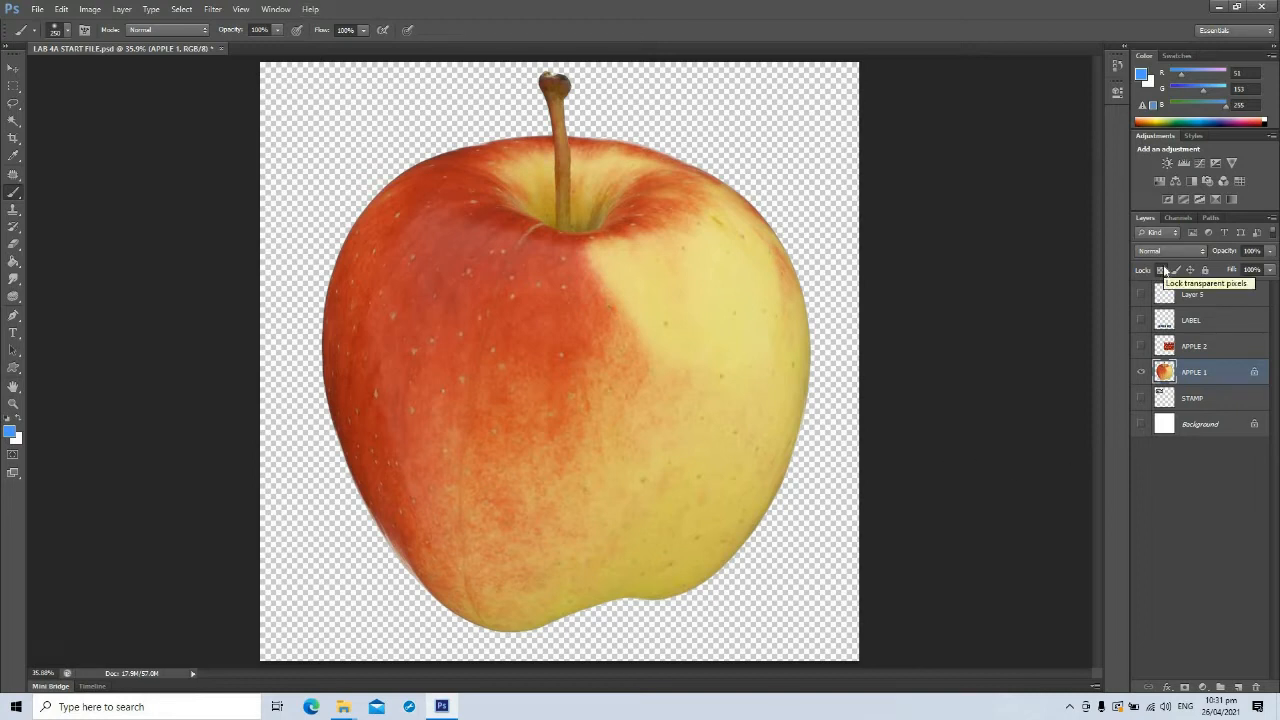
- Paint broad blue strokes across the apple and past its edges with the APPLE 1 layer's transparent pixels locked
click(1161, 270)
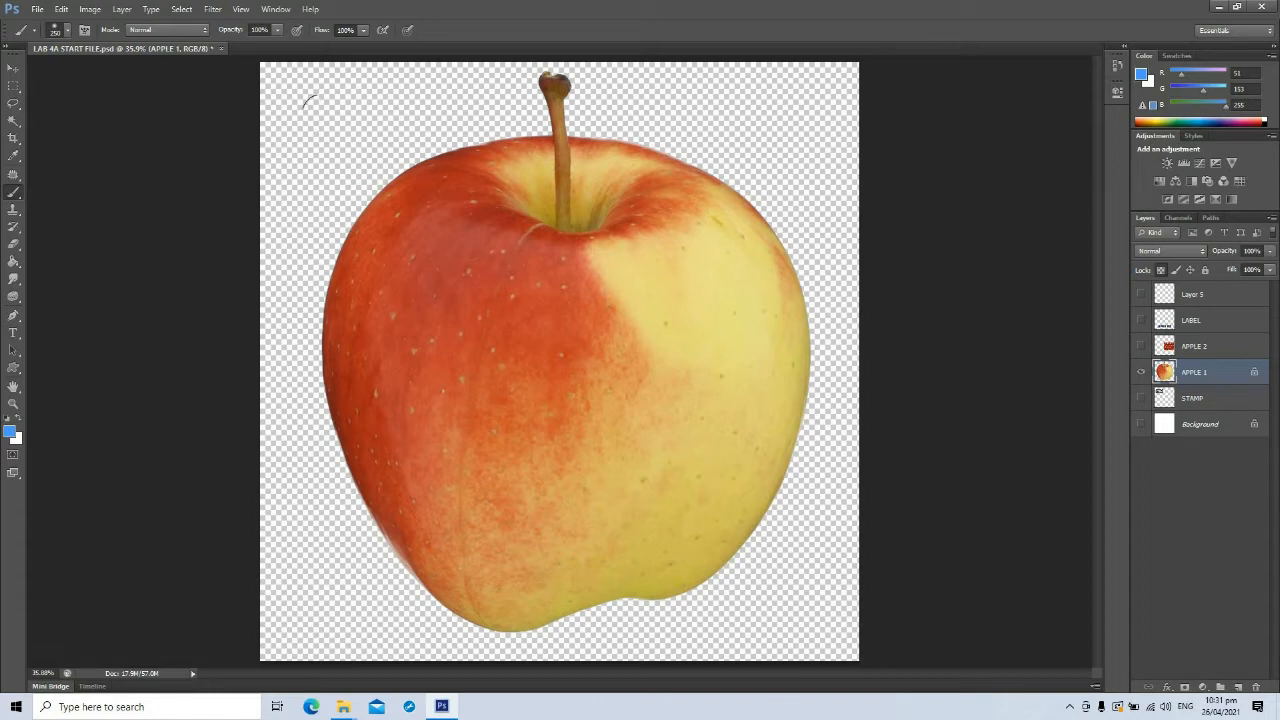
drag(385, 200, 437, 280)
mouse_move(893, 187)
mouse_down()
mouse_move(610, 415)
mouse_move(515, 260)
mouse_move(525, 42)
mouse_move(472, 92)
mouse_move(410, 228)
mouse_move(653, 270)
mouse_move(495, 360)
mouse_move(490, 387)
mouse_move(560, 533)
mouse_move(638, 203)
mouse_move(682, 122)
mouse_move(683, 318)
mouse_move(643, 574)
mouse_move(868, 425)
mouse_up()
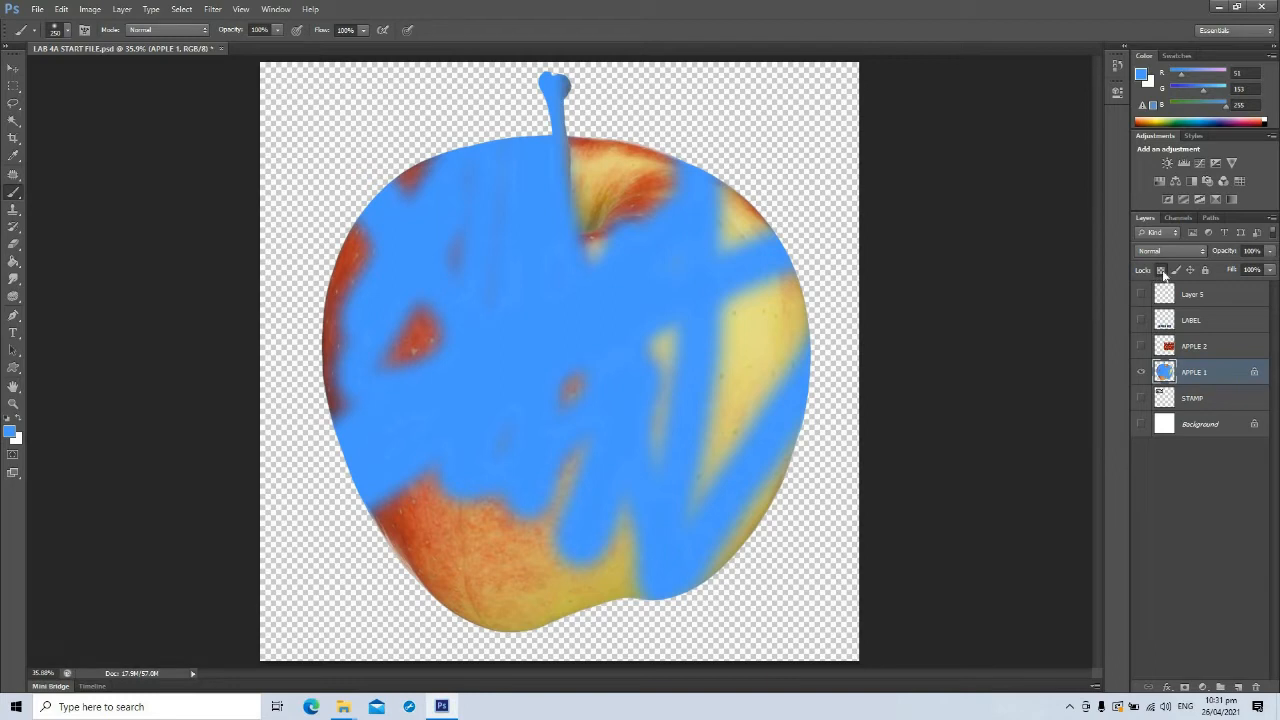
- Move the painted apple slightly on the canvas, and undo the moves and all the blue strokes
click(13, 67)
mouse_move(505, 317)
mouse_down()
mouse_move(342, 311)
mouse_move(533, 334)
mouse_move(518, 318)
mouse_up()
drag(515, 328, 509, 327)
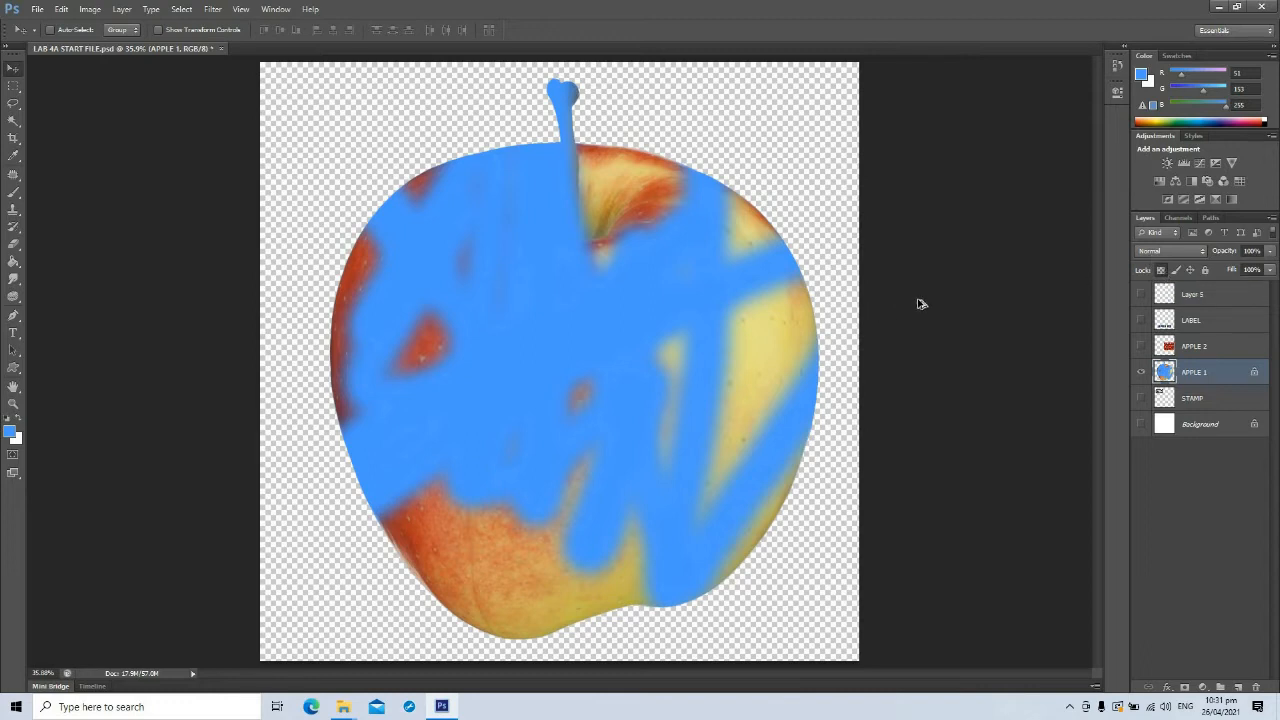
key(ctrl+alt+z)
key(ctrl+alt+z)
key(ctrl+alt+z)
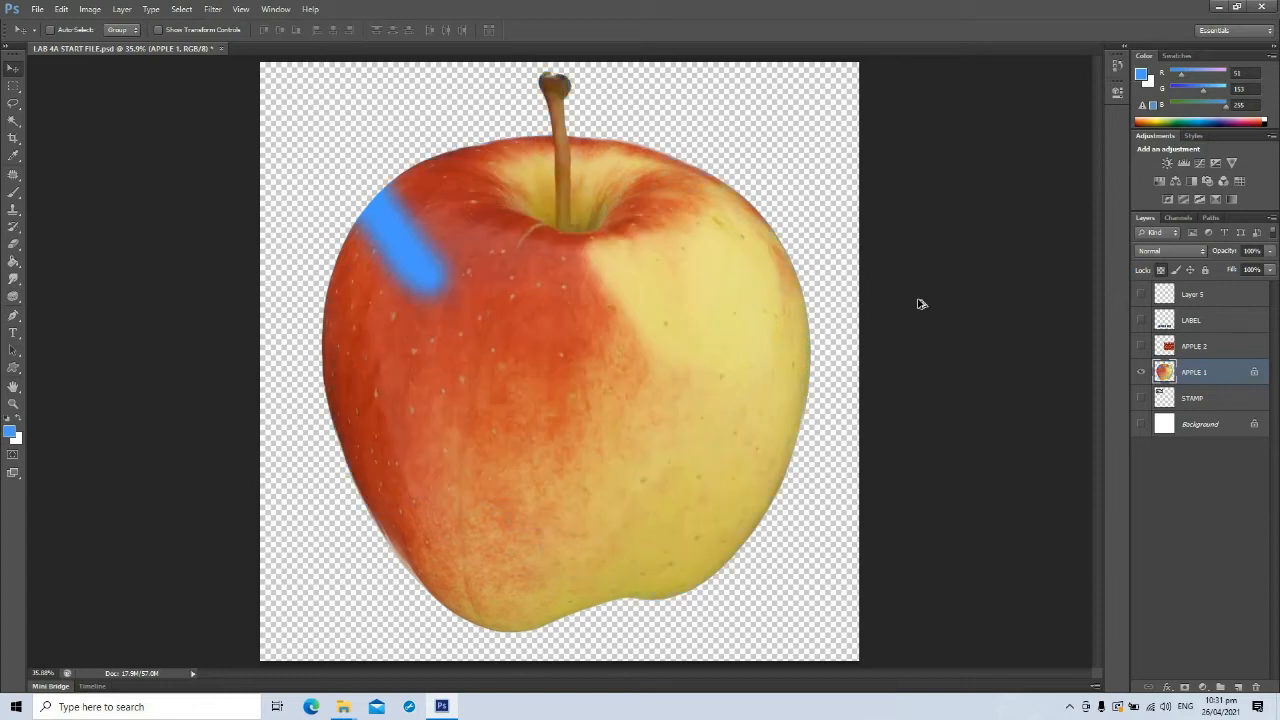
key(ctrl+alt+z)
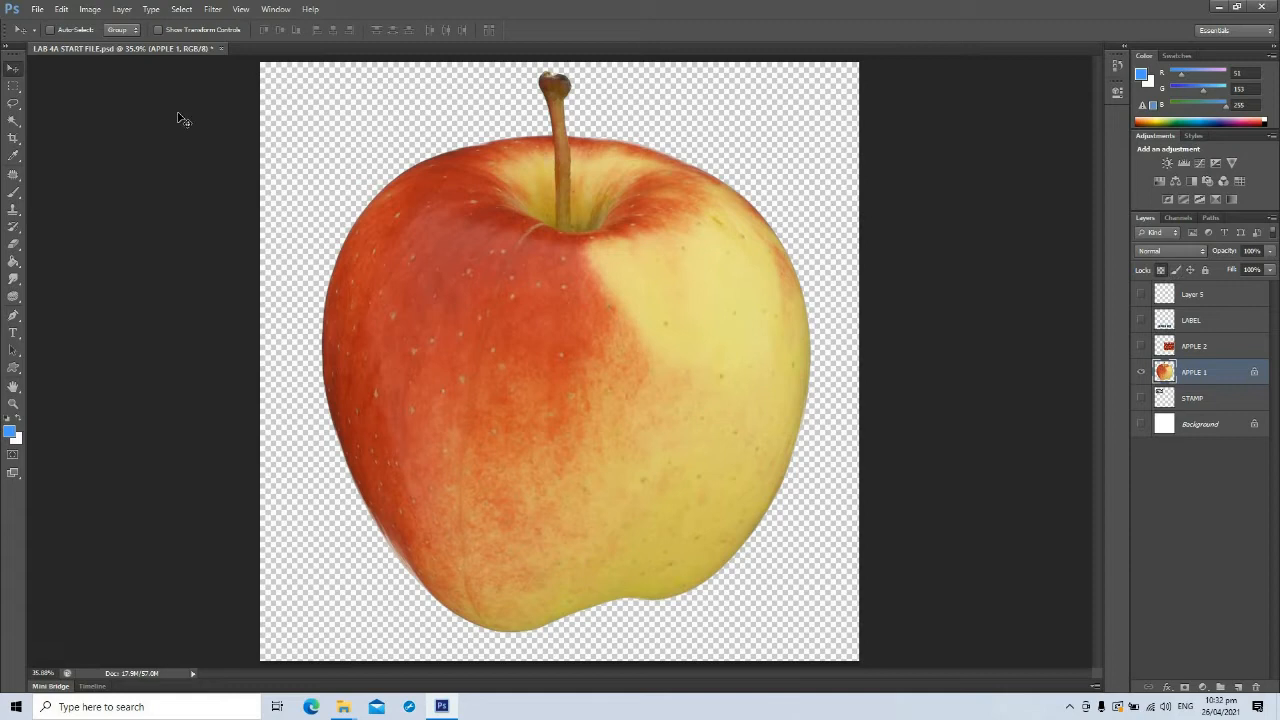
- Brush several wavy blue strokes over the apple with the transparency lock on, and undo all of them
click(15, 192)
mouse_move(497, 155)
mouse_down()
mouse_move(610, 105)
mouse_move(695, 125)
mouse_move(803, 256)
mouse_move(805, 350)
mouse_up()
mouse_move(438, 368)
mouse_down()
mouse_move(652, 312)
mouse_move(695, 330)
mouse_up()
mouse_move(292, 268)
mouse_down()
mouse_move(421, 325)
mouse_move(368, 448)
mouse_move(352, 575)
mouse_move(486, 550)
mouse_move(641, 552)
mouse_move(716, 579)
mouse_move(765, 567)
mouse_up()
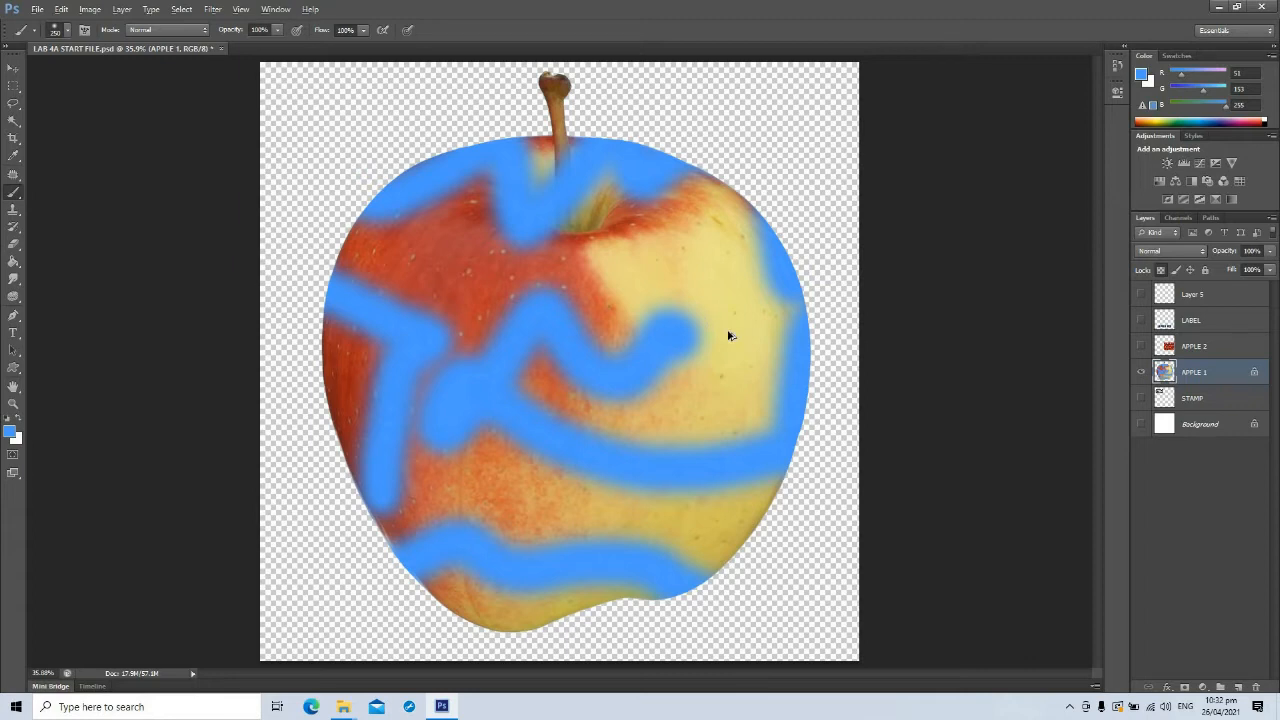
key(ctrl+alt+z)
key(ctrl+alt+z)
key(ctrl+alt+z)
key(ctrl+alt+z)
key(ctrl+alt+z)
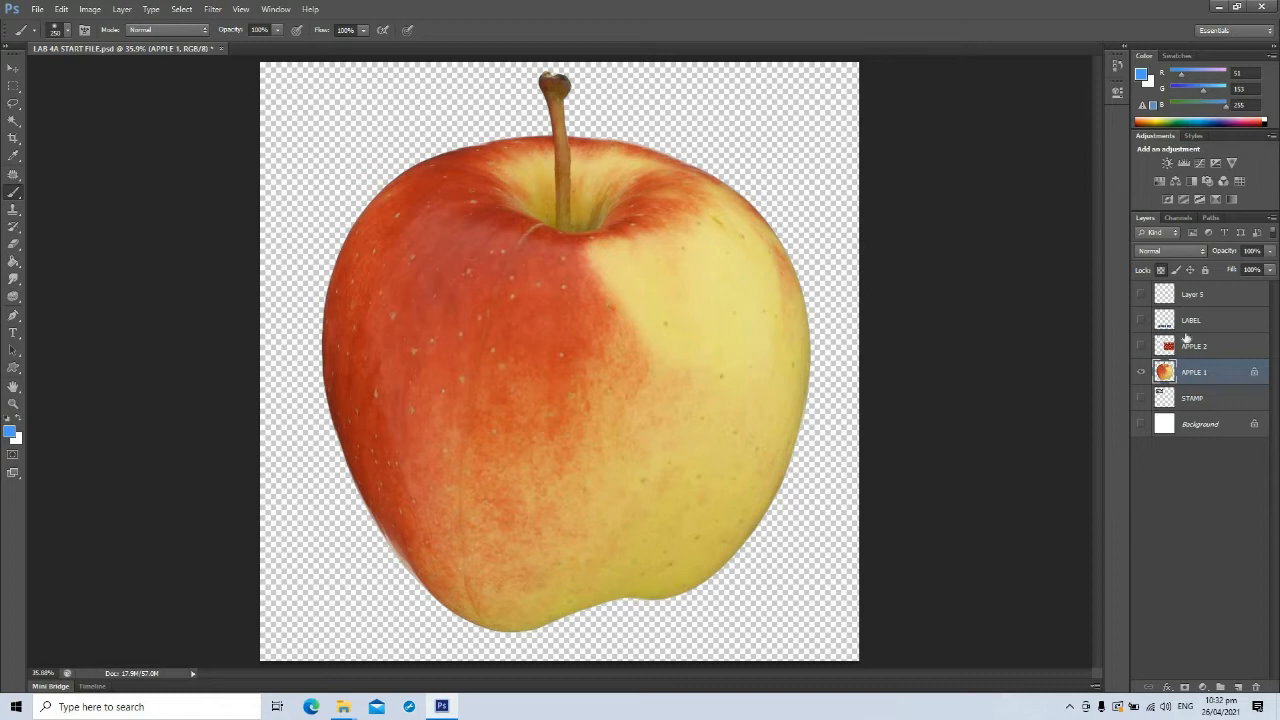
- Replace the APPLE 1 layer's transparent pixels lock with the image pixels lock, and move the apple slightly
click(1161, 270)
click(1177, 271)
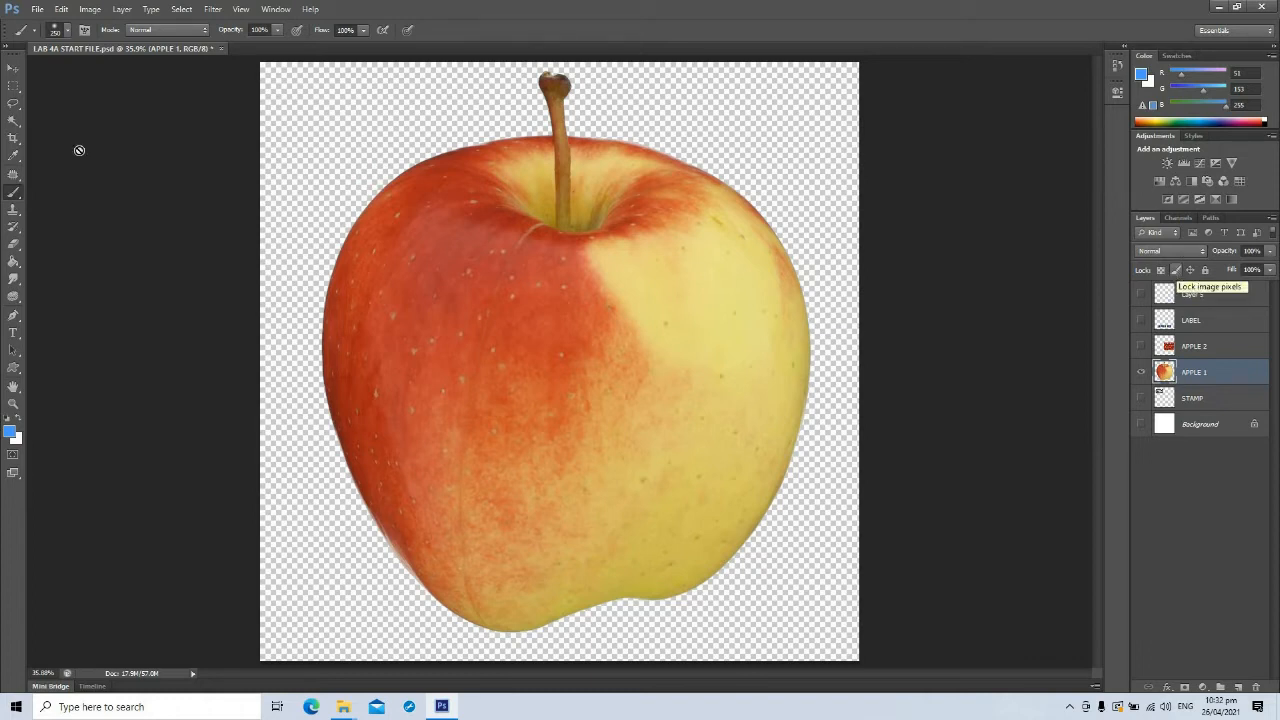
click(13, 67)
mouse_move(525, 293)
mouse_down()
mouse_move(580, 296)
mouse_move(506, 297)
mouse_move(520, 292)
mouse_up()
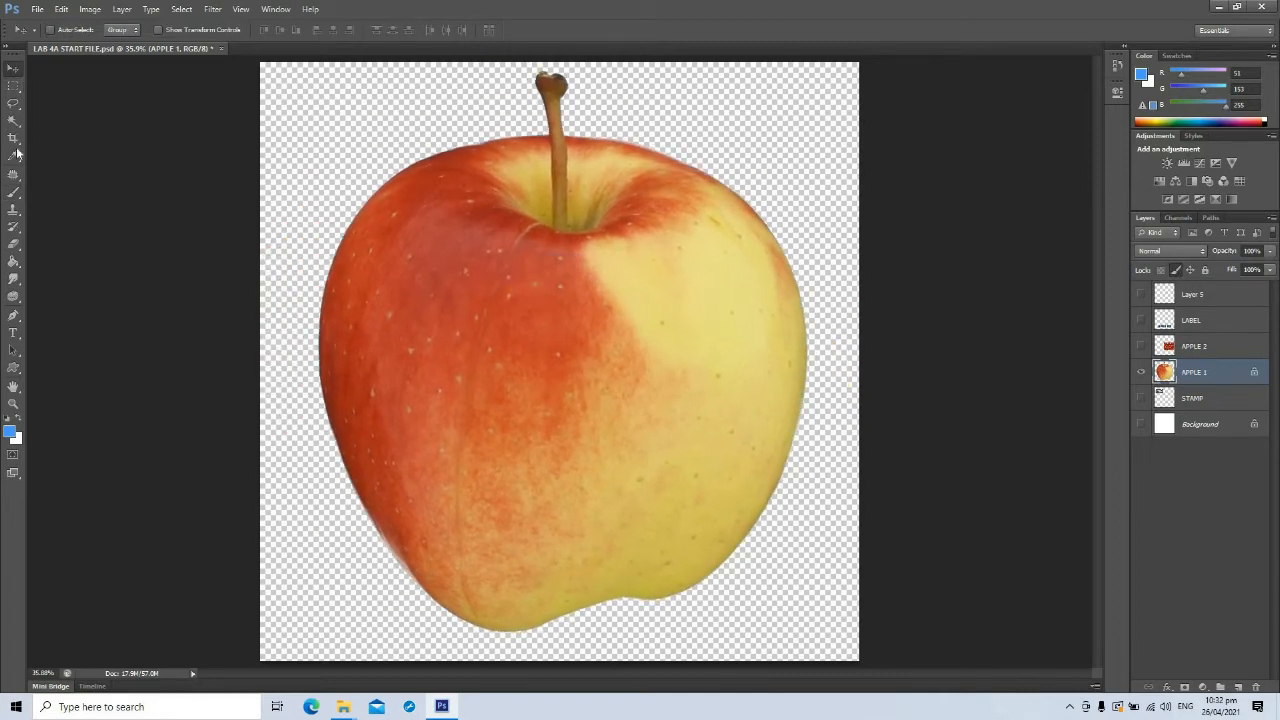
- Try to paint on the apple with the Brush tool while its image pixels are locked
click(13, 192)
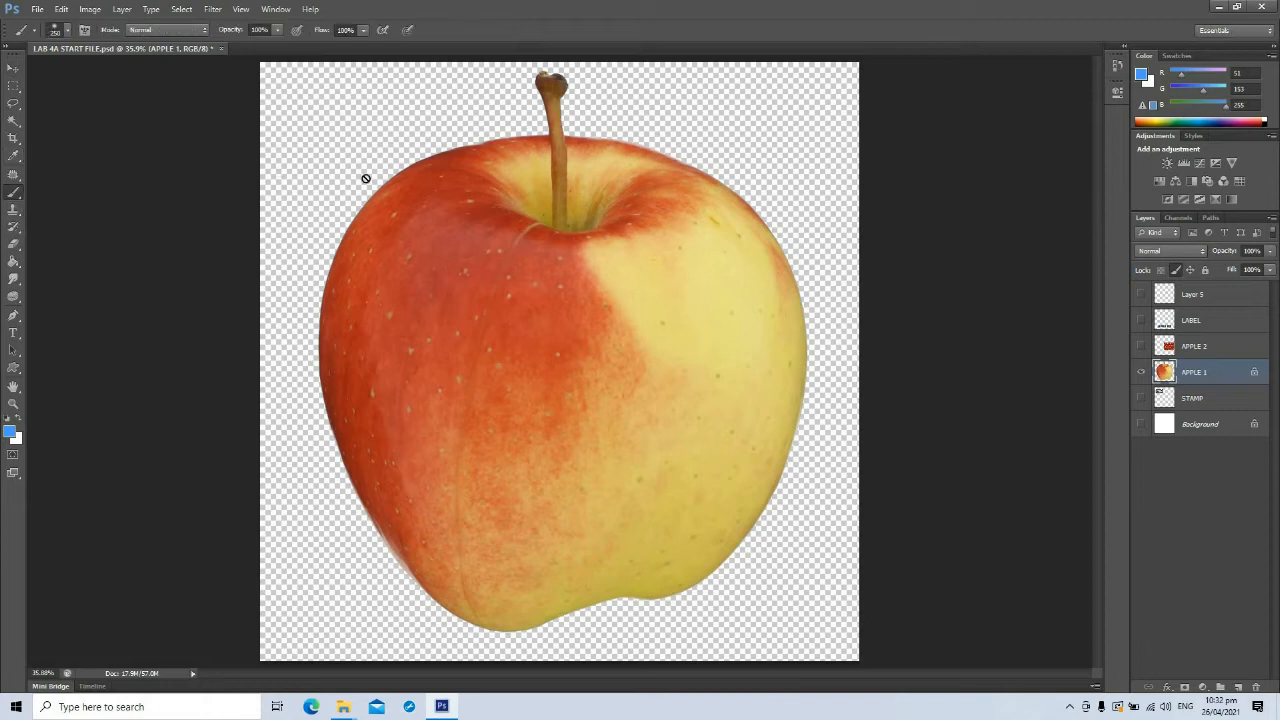
click(506, 259)
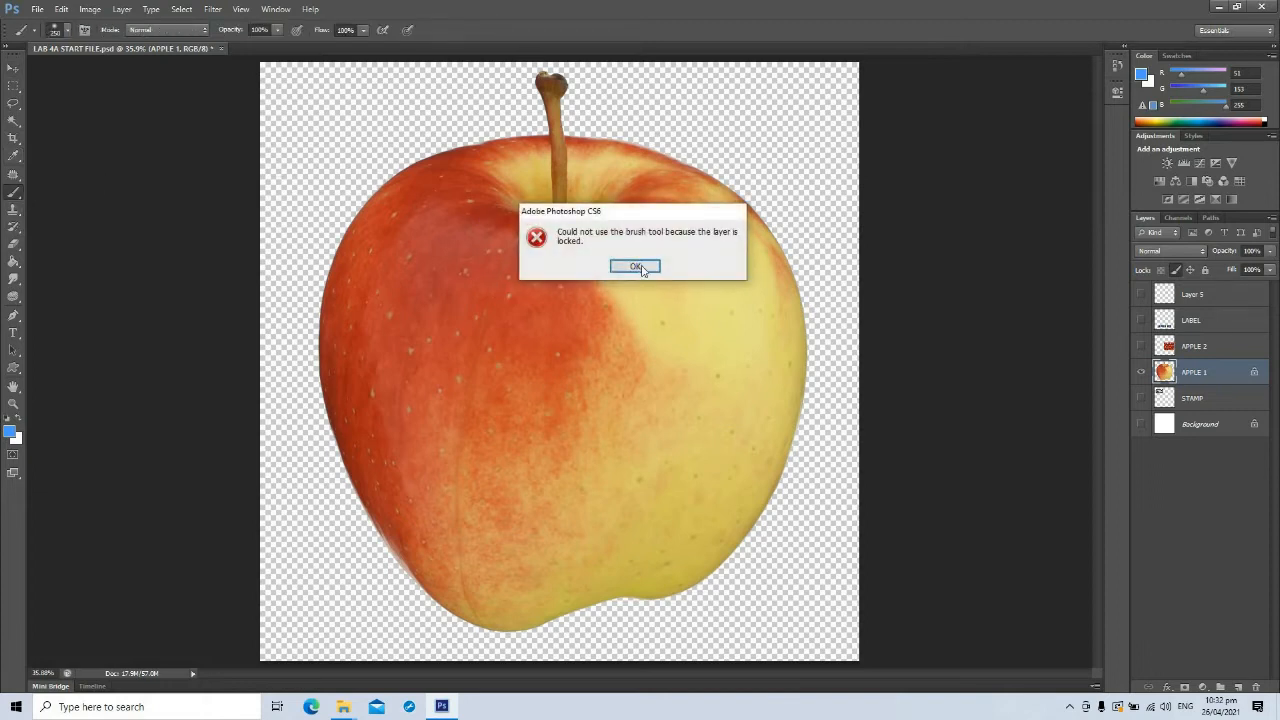
key(Return)
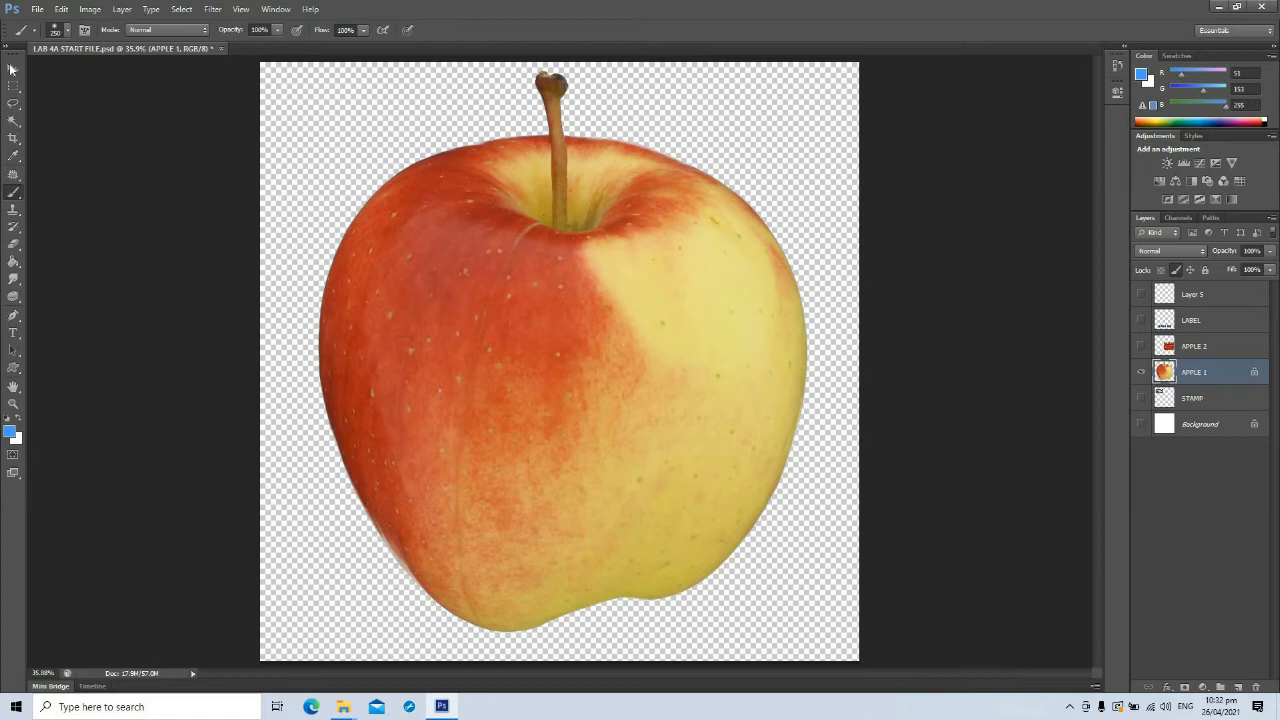
- Move the apple slightly down and to the left, and try again to brush over the pixel-locked layer
click(13, 67)
mouse_move(497, 204)
mouse_down()
mouse_move(442, 104)
mouse_move(542, 254)
mouse_move(492, 217)
mouse_up()
key(b)
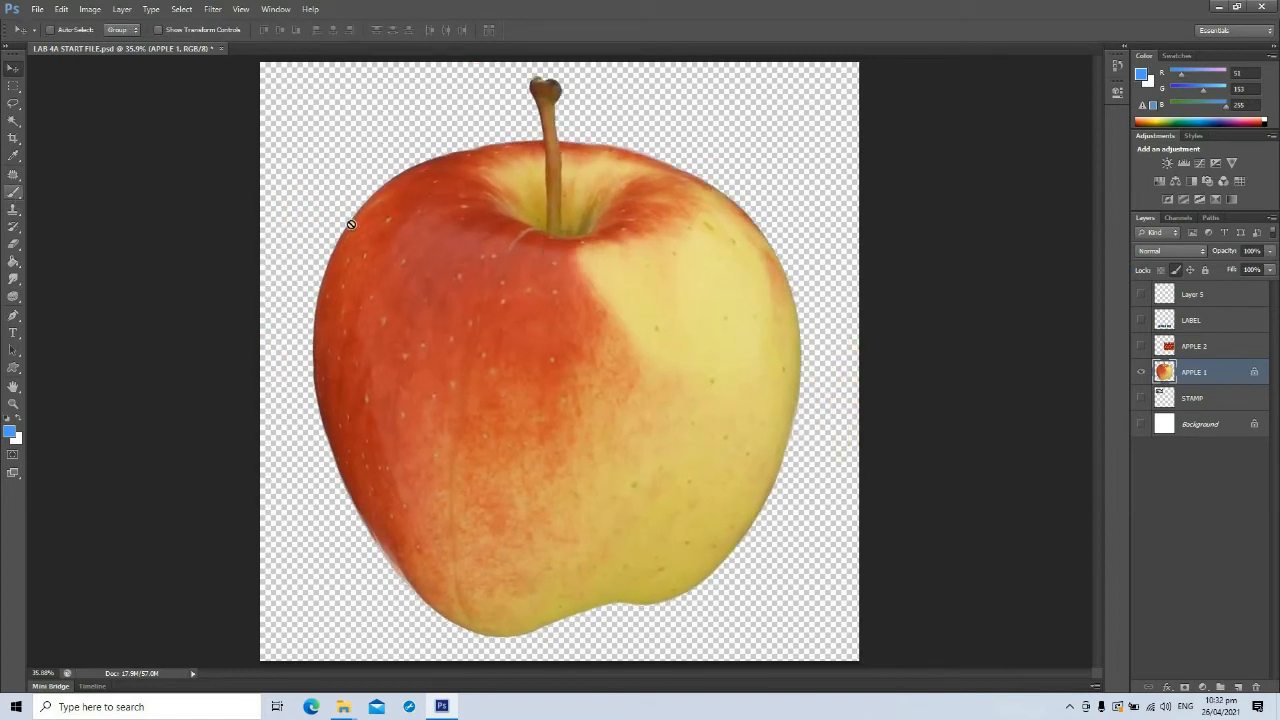
click(579, 369)
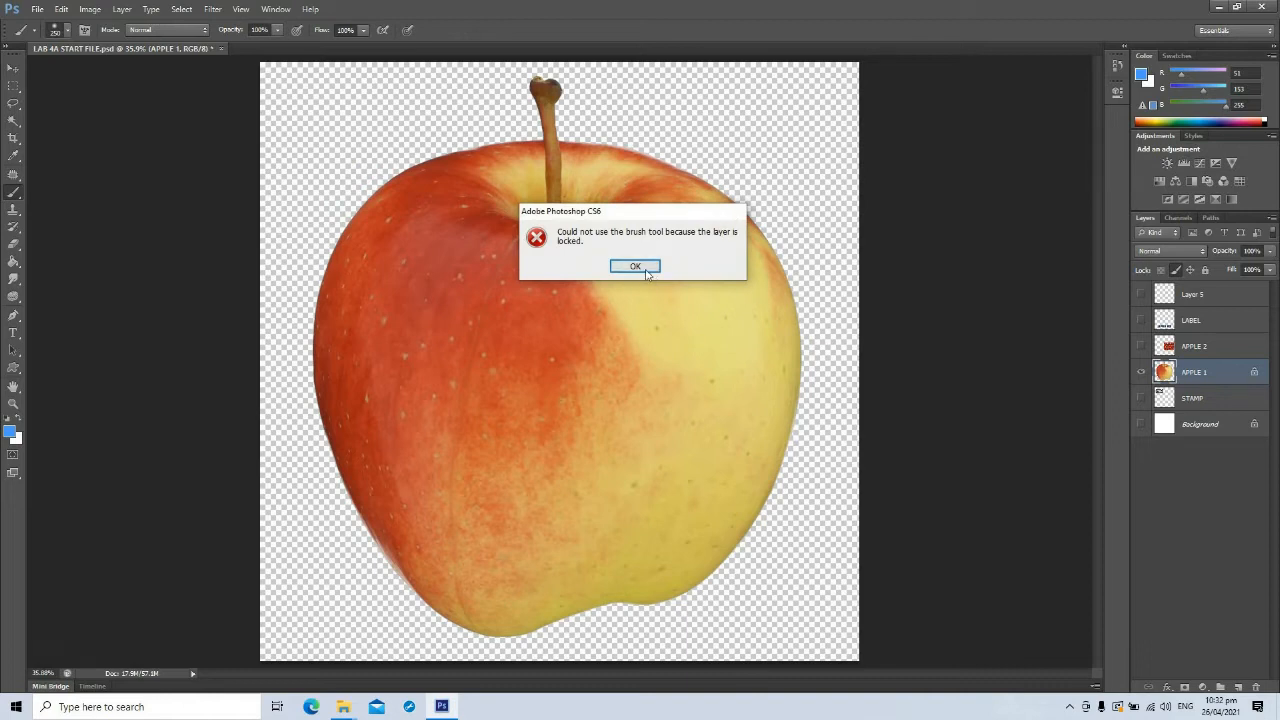
key(Return)
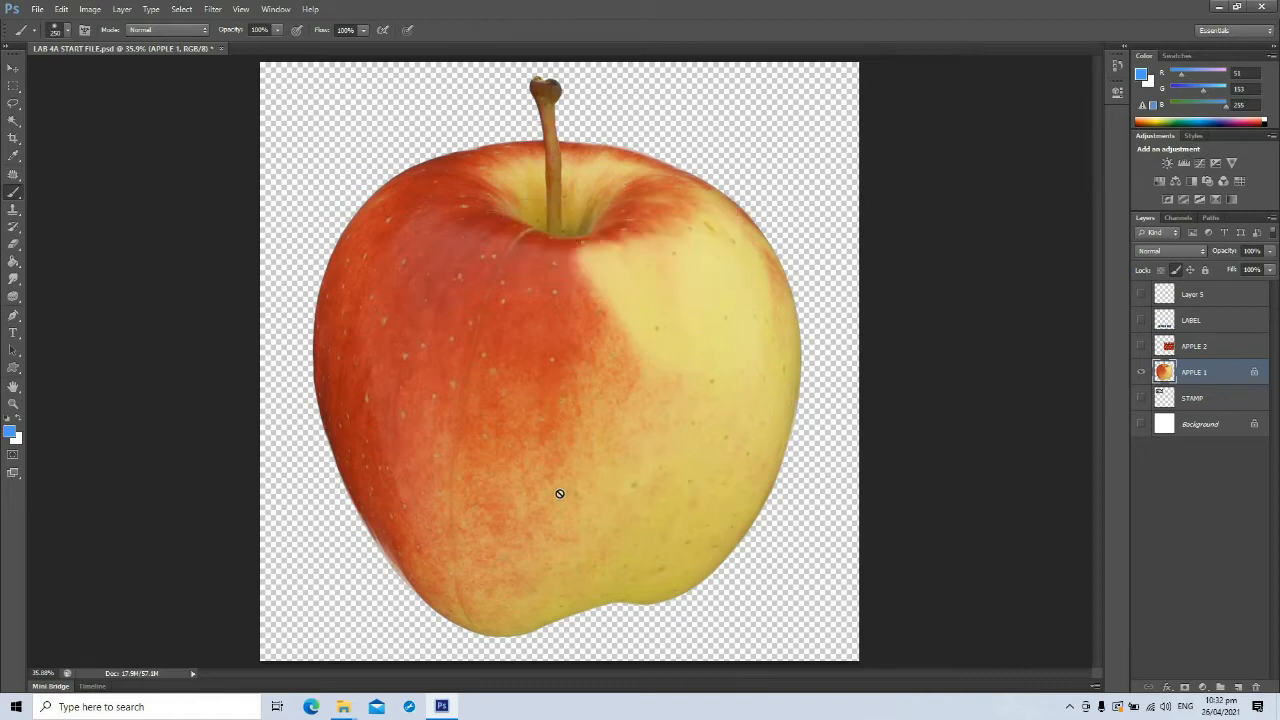
click(403, 209)
click(650, 269)
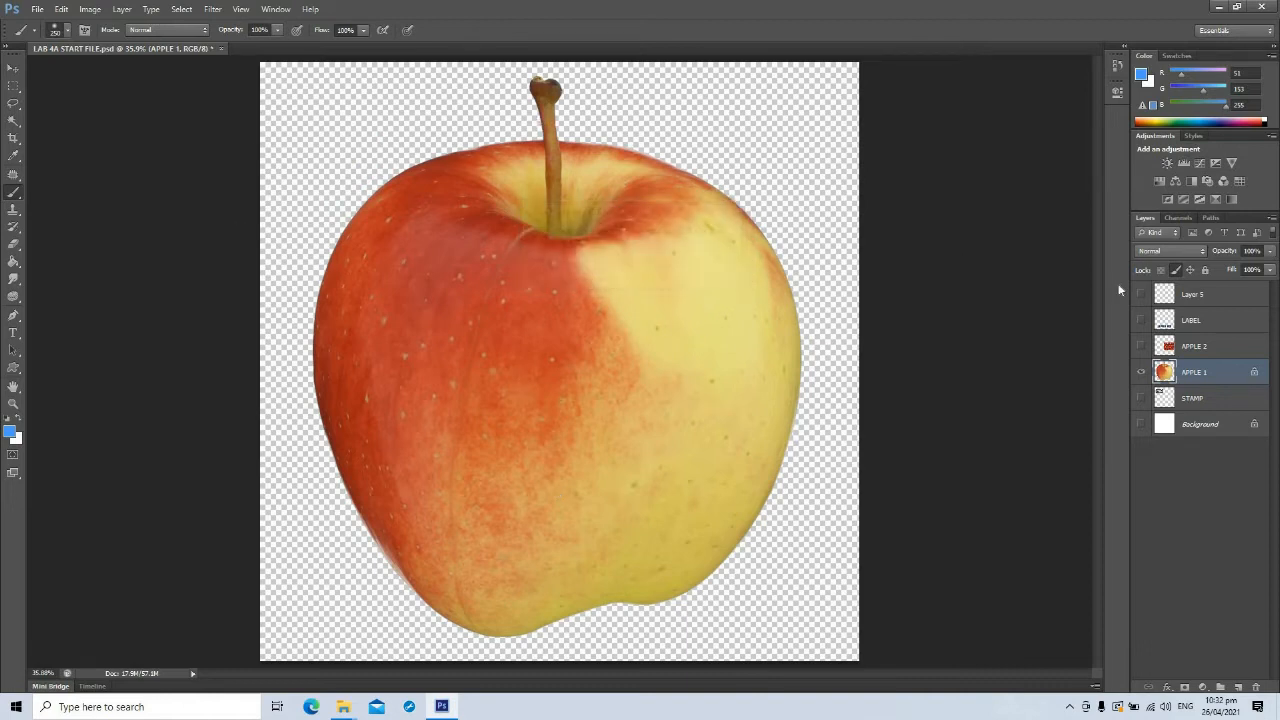
- Switch the APPLE 1 layer from the image pixels lock to the position lock and try to move the apple
click(1177, 271)
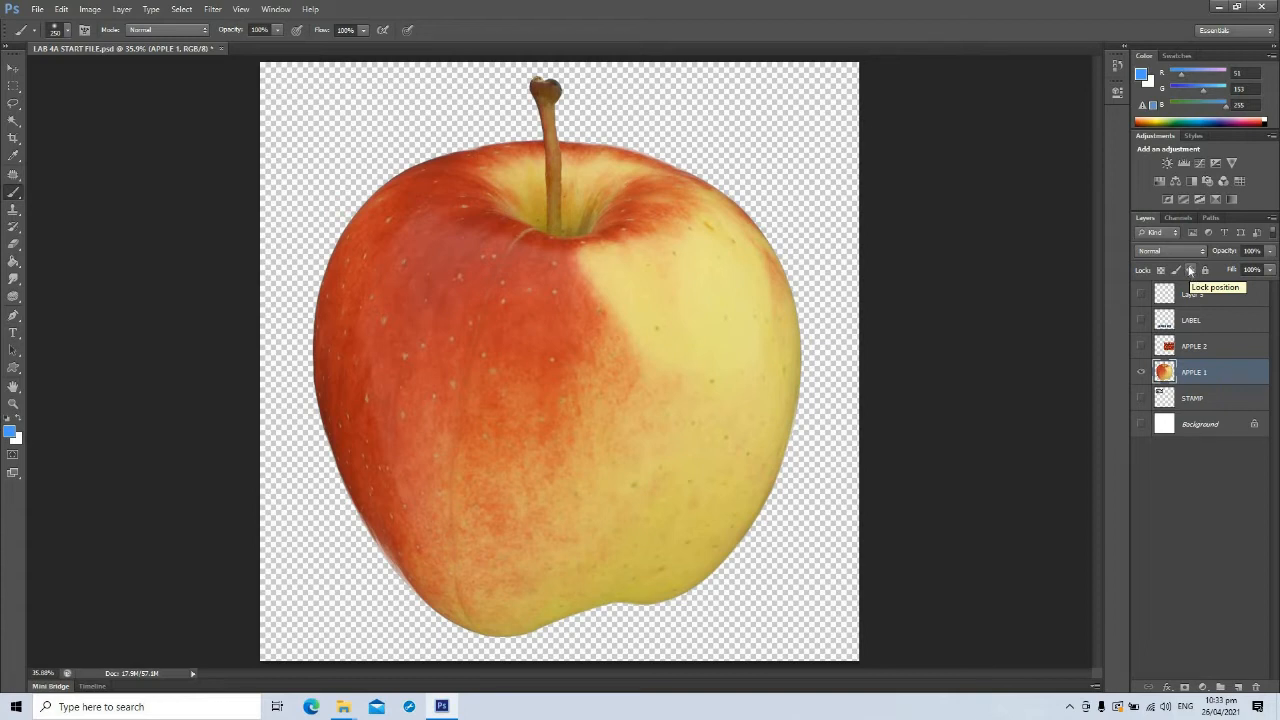
click(1189, 271)
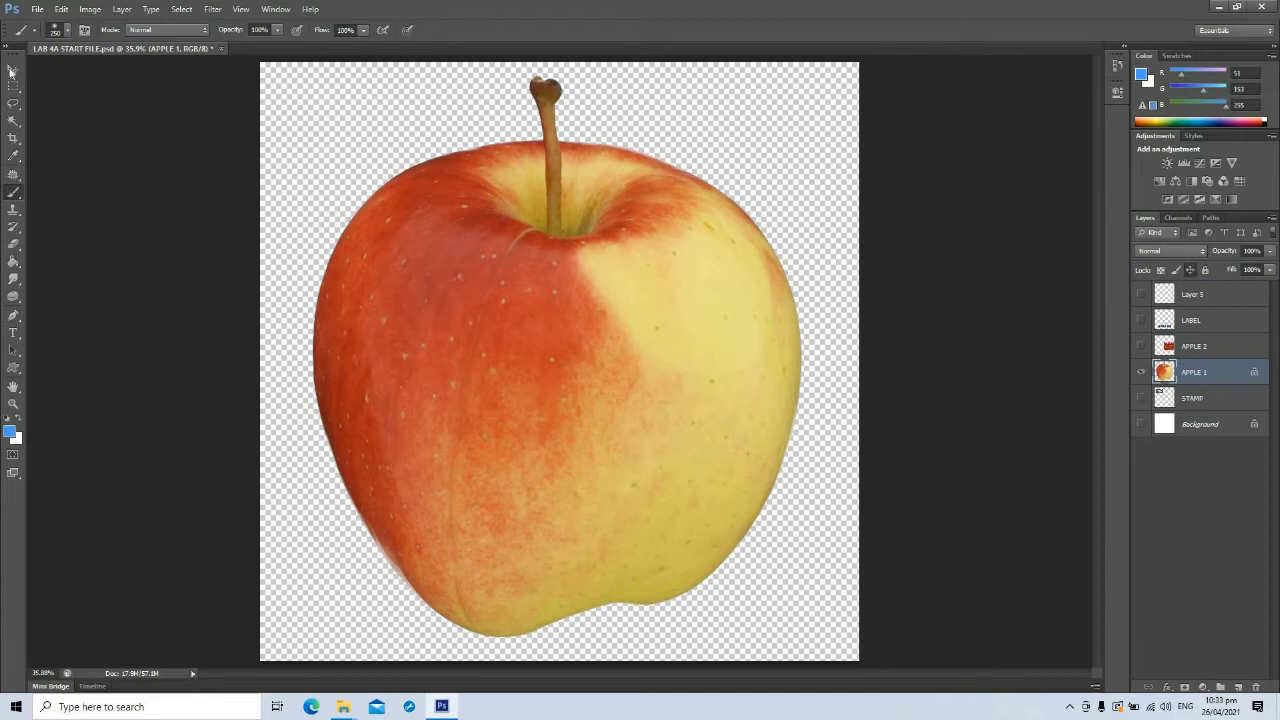
click(12, 69)
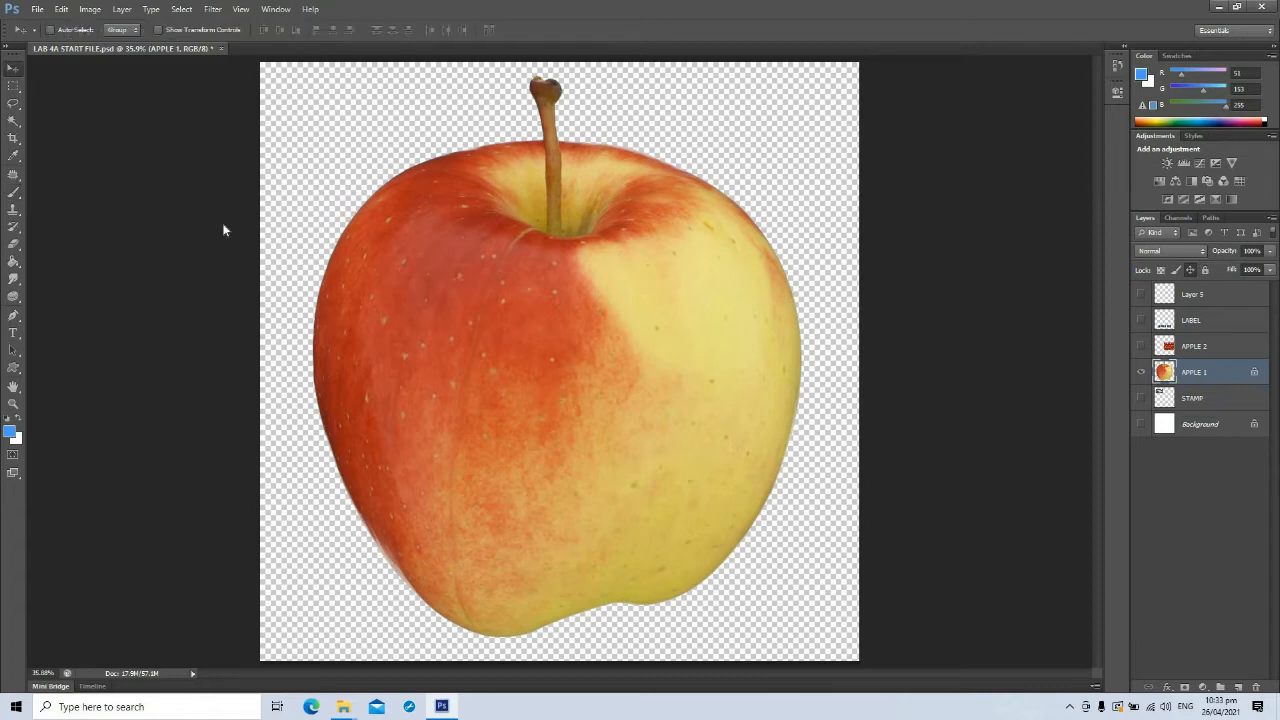
click(661, 307)
key(Return)
click(682, 322)
key(Return)
click(349, 207)
key(Return)
- Paint a blue scribble across the position-locked apple and its transparent surroundings, and undo it
click(13, 192)
mouse_move(322, 136)
mouse_down()
mouse_move(660, 237)
mouse_move(797, 155)
mouse_move(385, 388)
mouse_move(450, 403)
mouse_up()
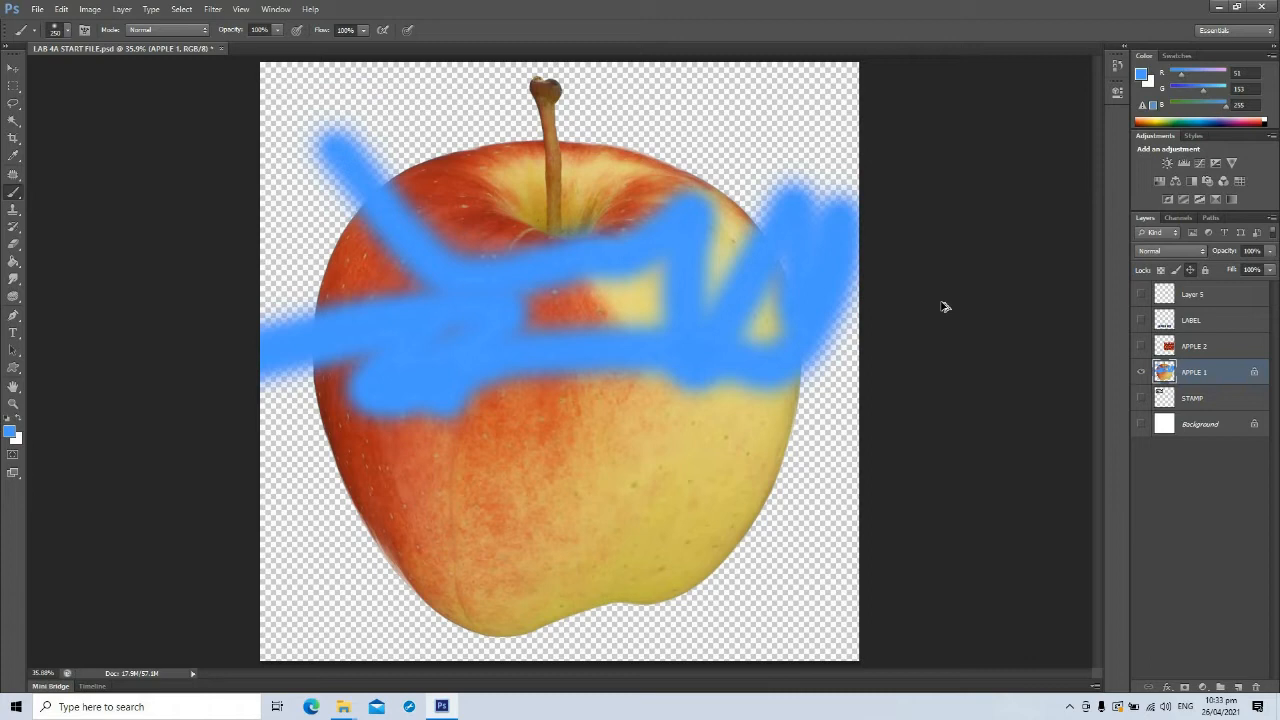
key(ctrl+z)
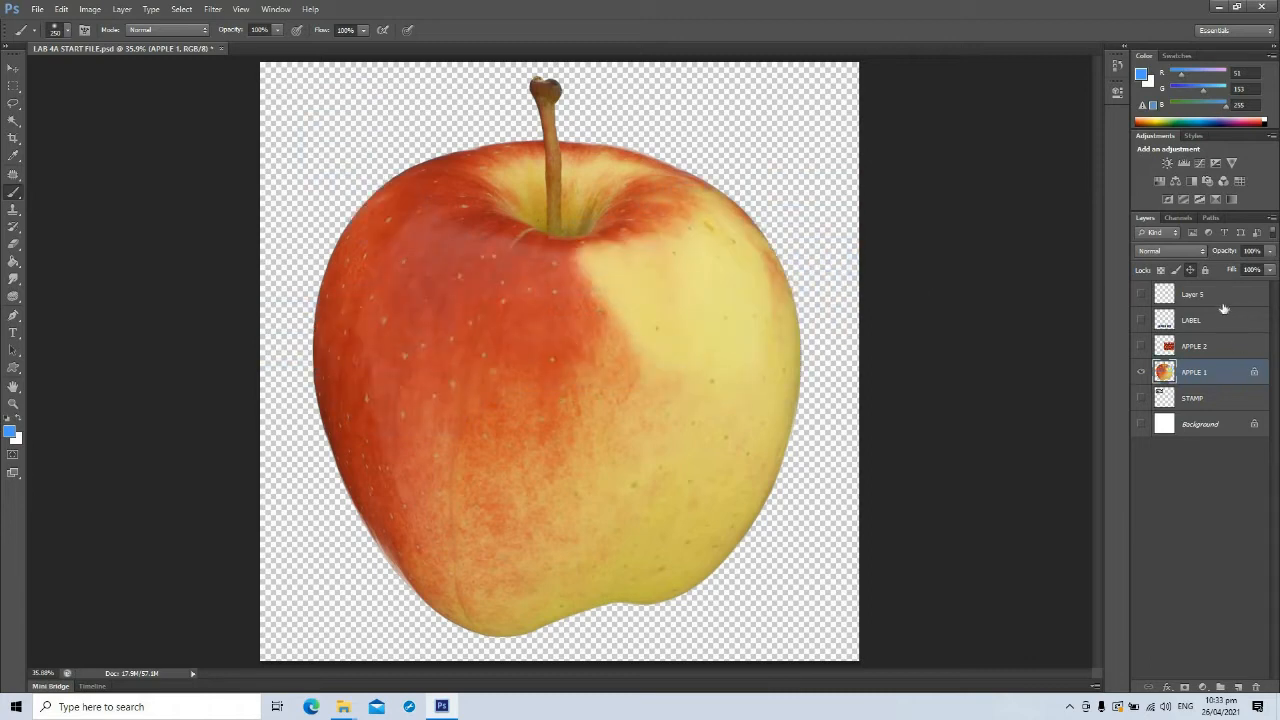
- Replace the APPLE 1 layer's position lock with the full lock and try to move the apple
click(1193, 270)
click(1205, 270)
key(v)
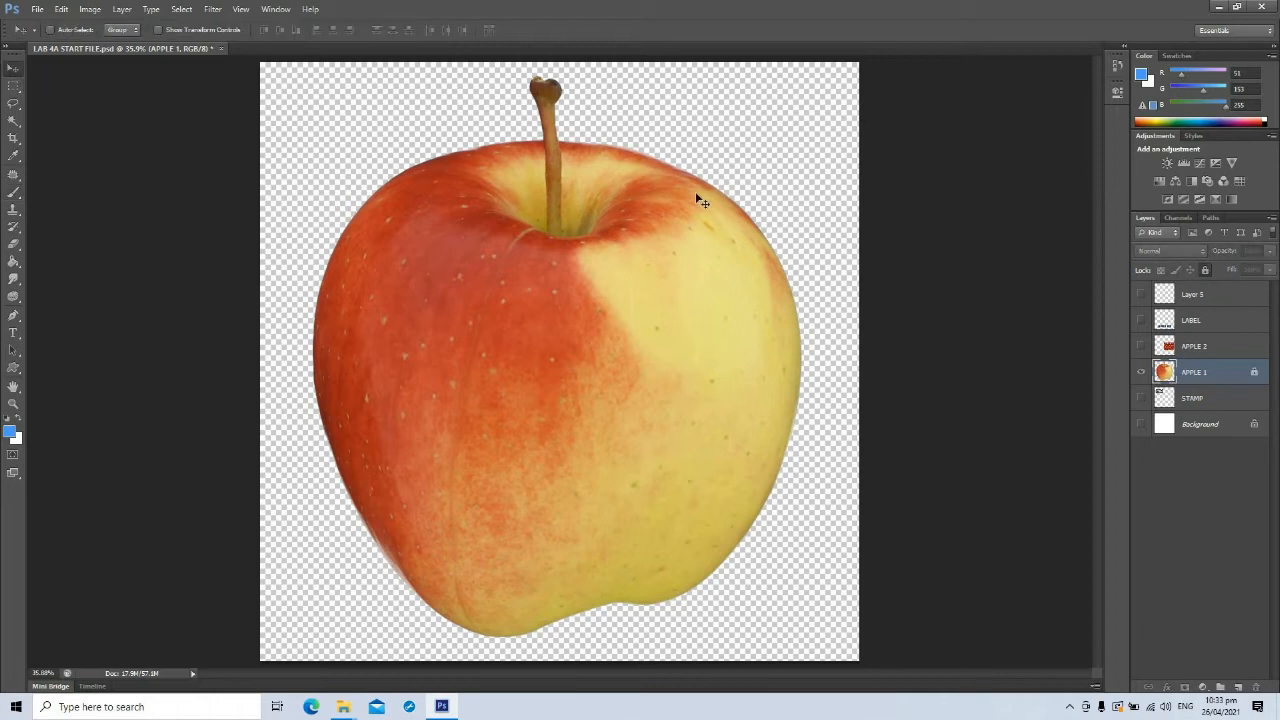
click(575, 290)
key(Return)
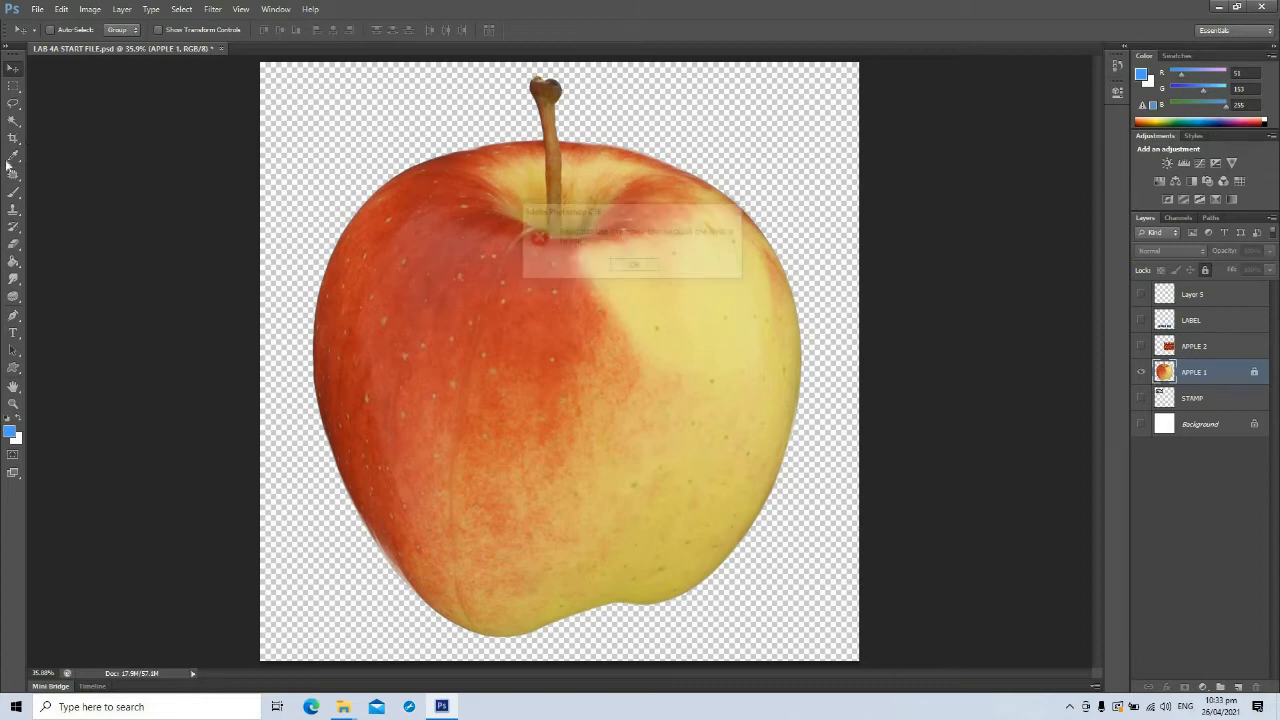
- Try to brush over the fully locked apple, and return to the Move tool
click(14, 193)
click(14, 193)
click(584, 280)
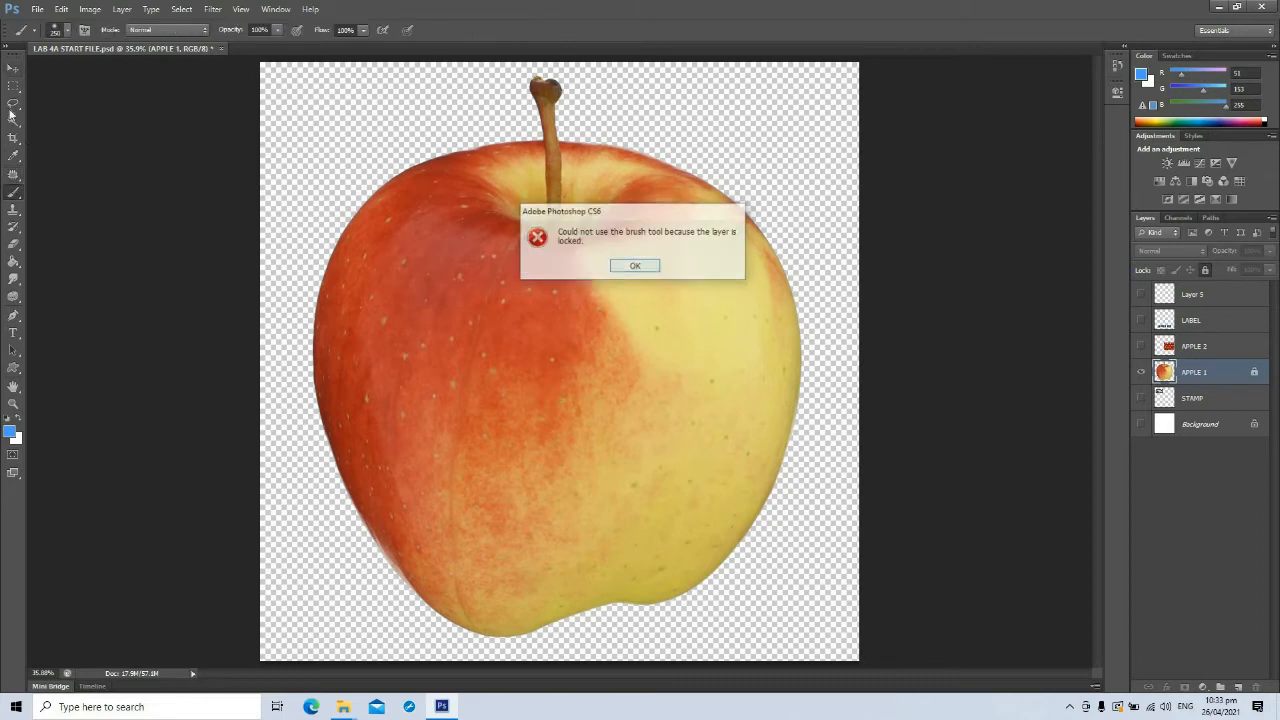
key(Return)
click(14, 68)
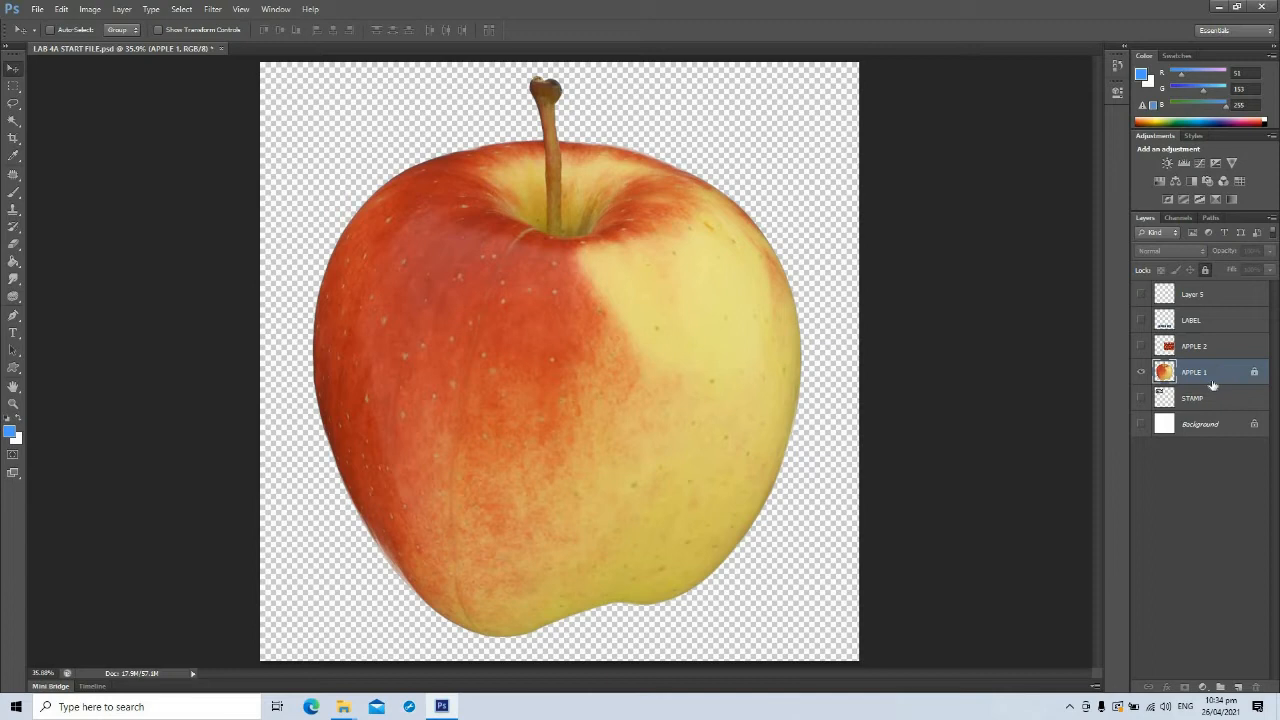
- Unlock the APPLE 1 layer and show all the hidden layers, including the Background
click(1205, 270)
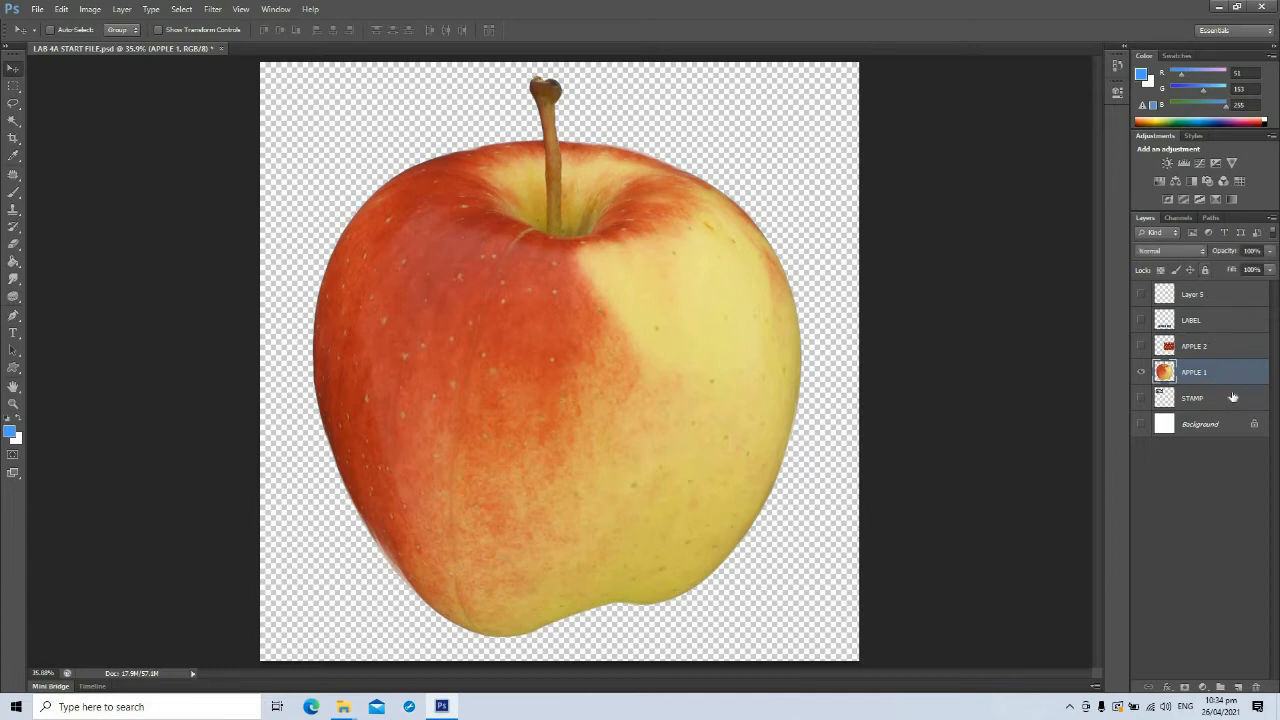
click(1141, 295)
click(1141, 320)
click(1141, 346)
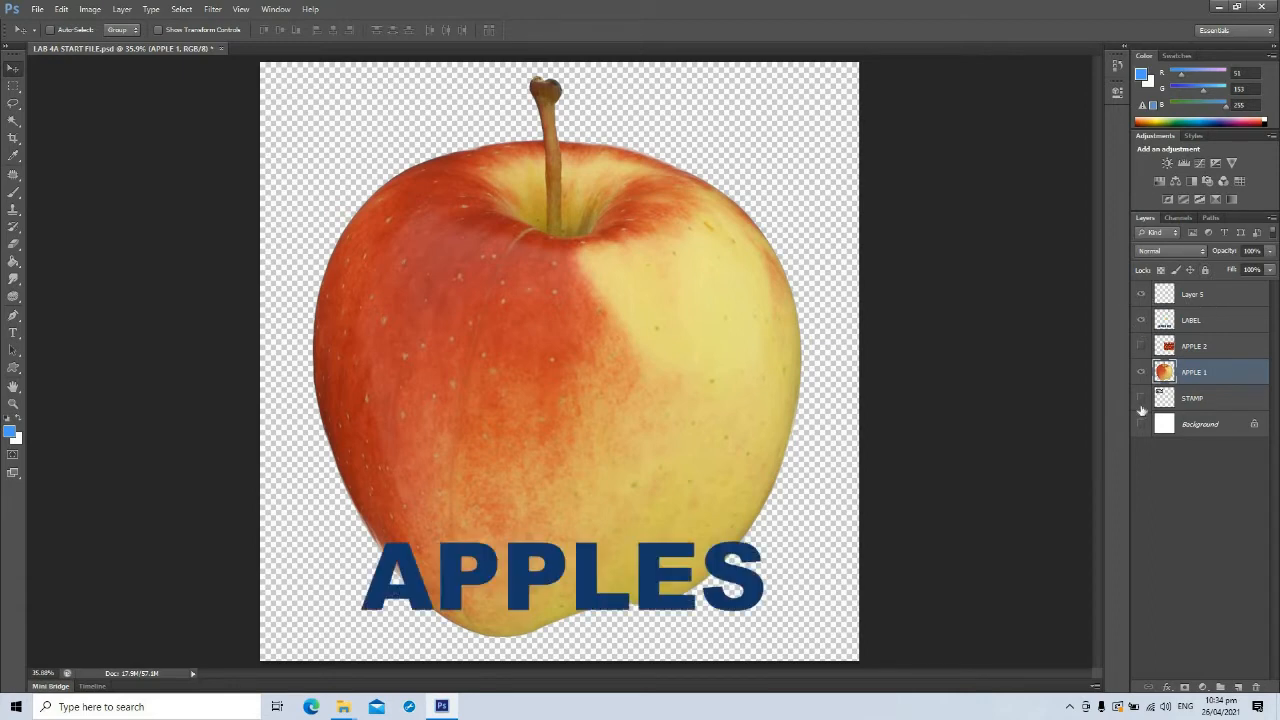
click(1142, 424)
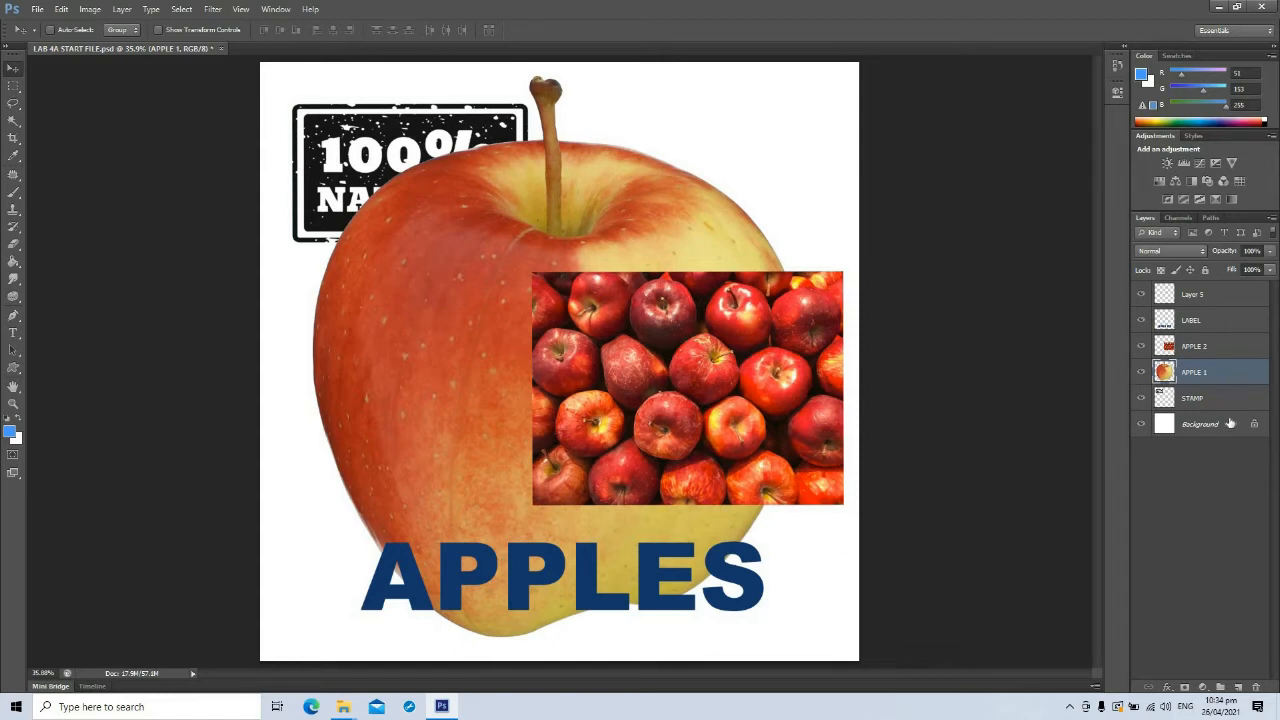
- Toggle the LABEL, APPLE 2, APPLE 1 and STAMP layers off and on to examine what each one contains
click(1141, 322)
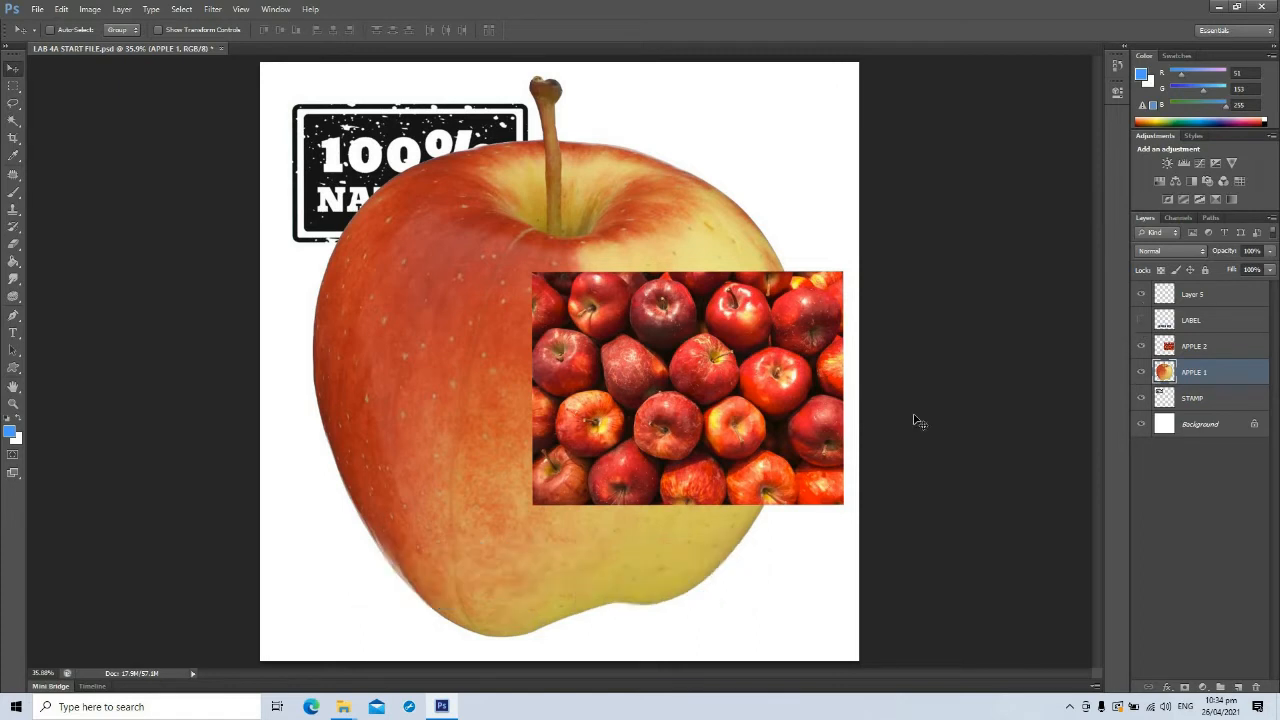
click(1141, 322)
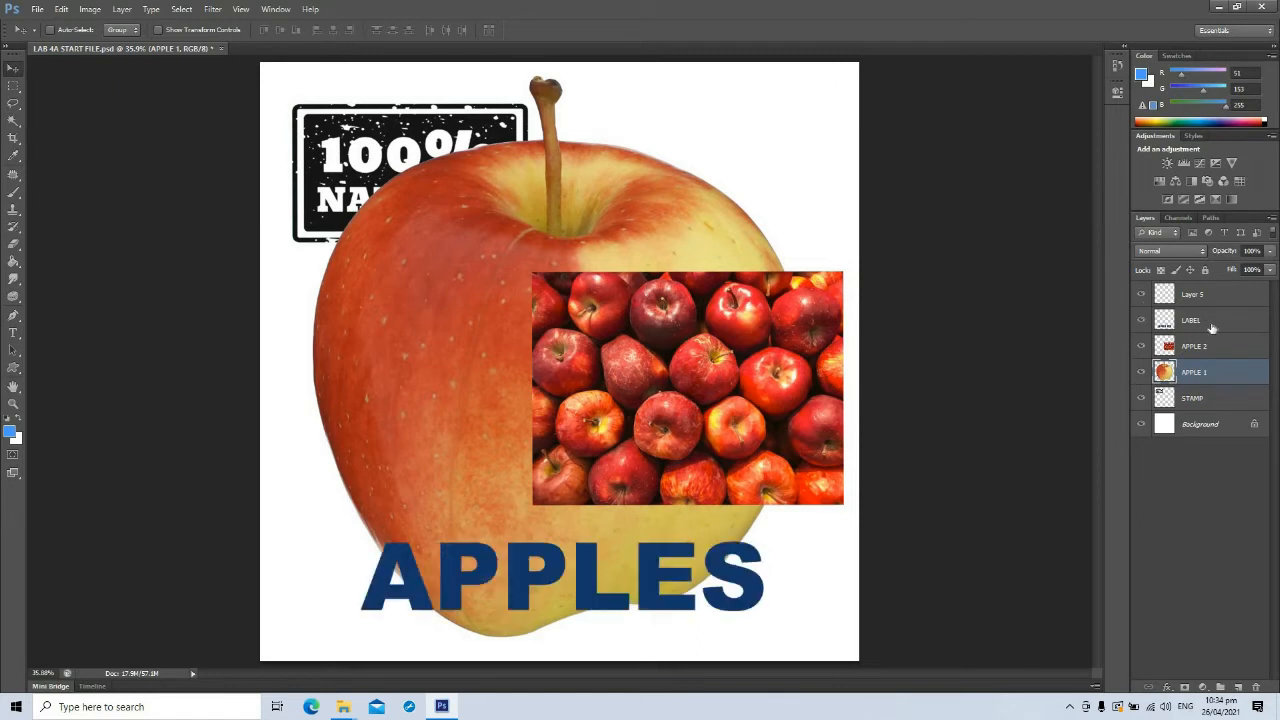
click(1141, 346)
click(1140, 376)
click(1140, 374)
click(1141, 374)
click(1141, 398)
click(1141, 398)
- Move the STAMP layer to the top of the layer stack, above Layer 5
click(1256, 404)
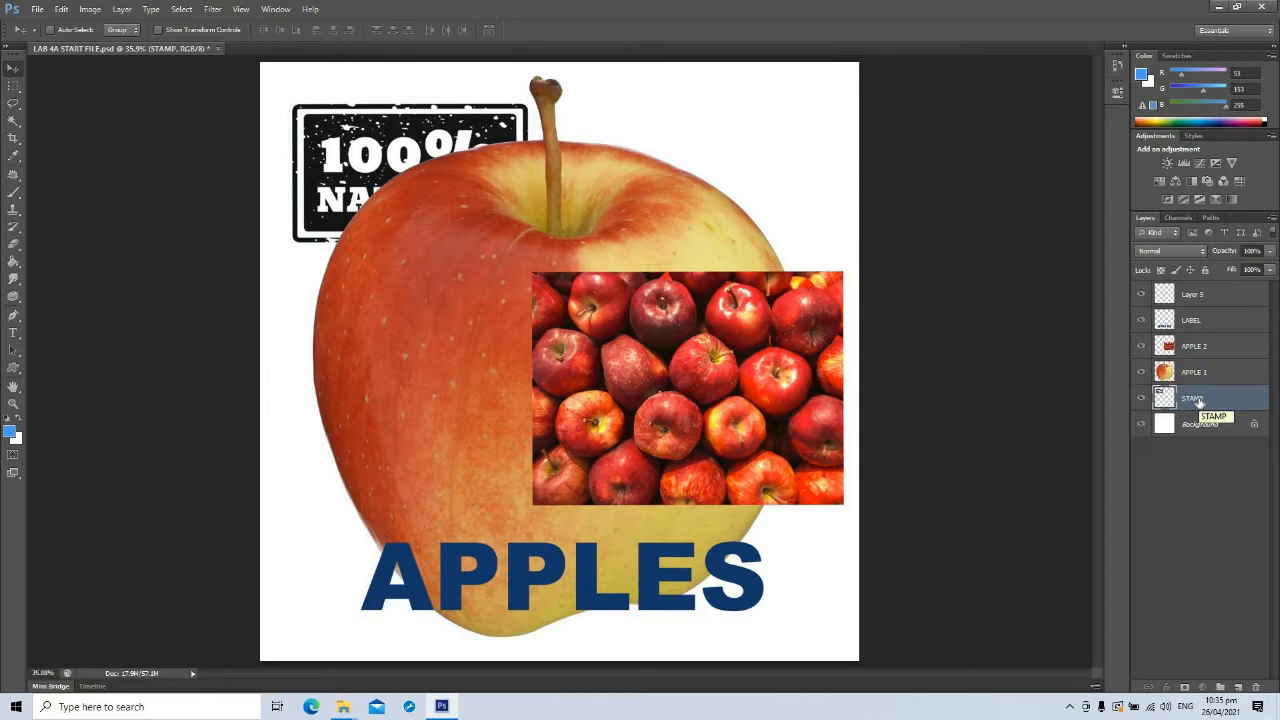
drag(1200, 399, 1209, 291)
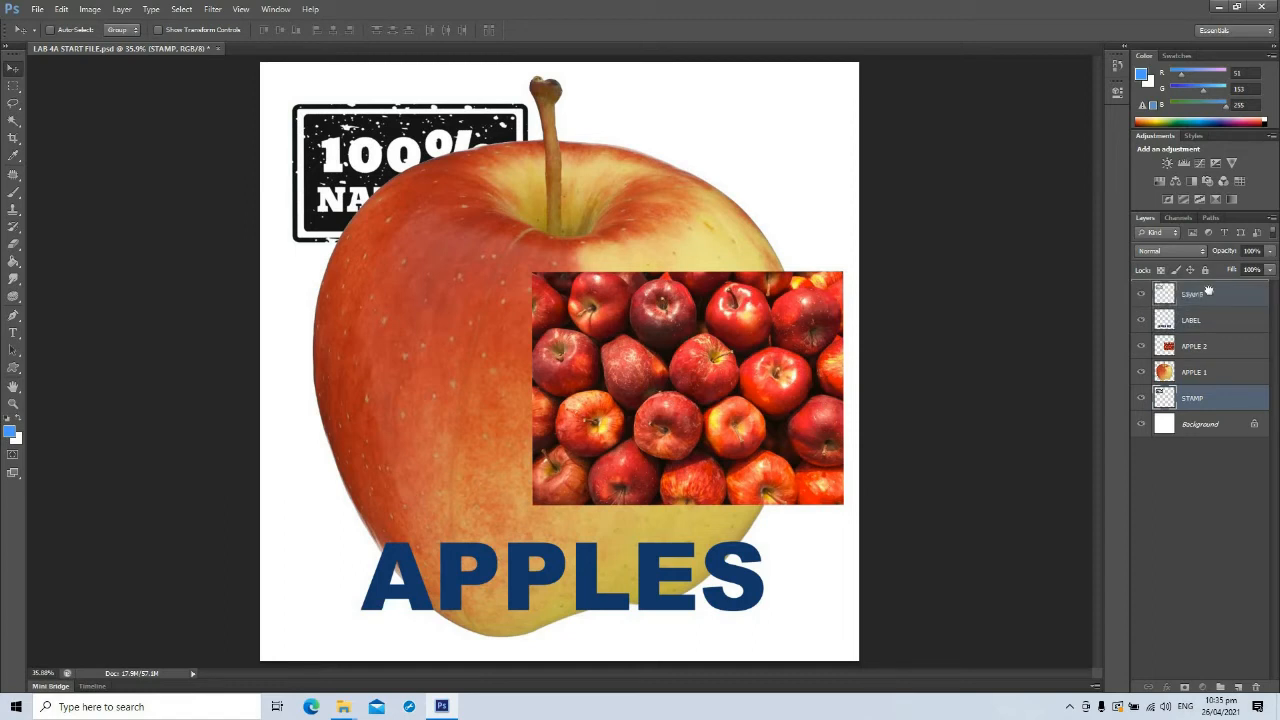
drag(1208, 291, 1209, 292)
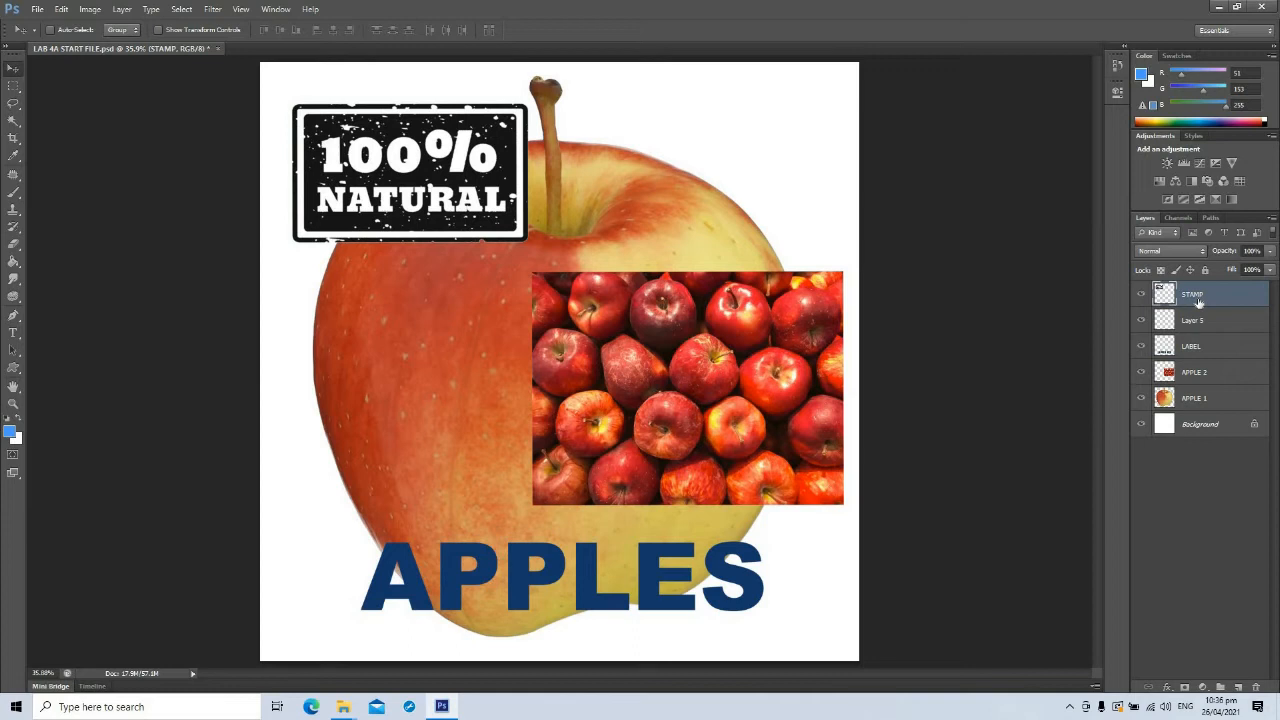
- Free-transform the stamp: rotate it about 23° counter-clockwise and shift it slightly down and to the left over the apple's edge
key(ctrl+t)
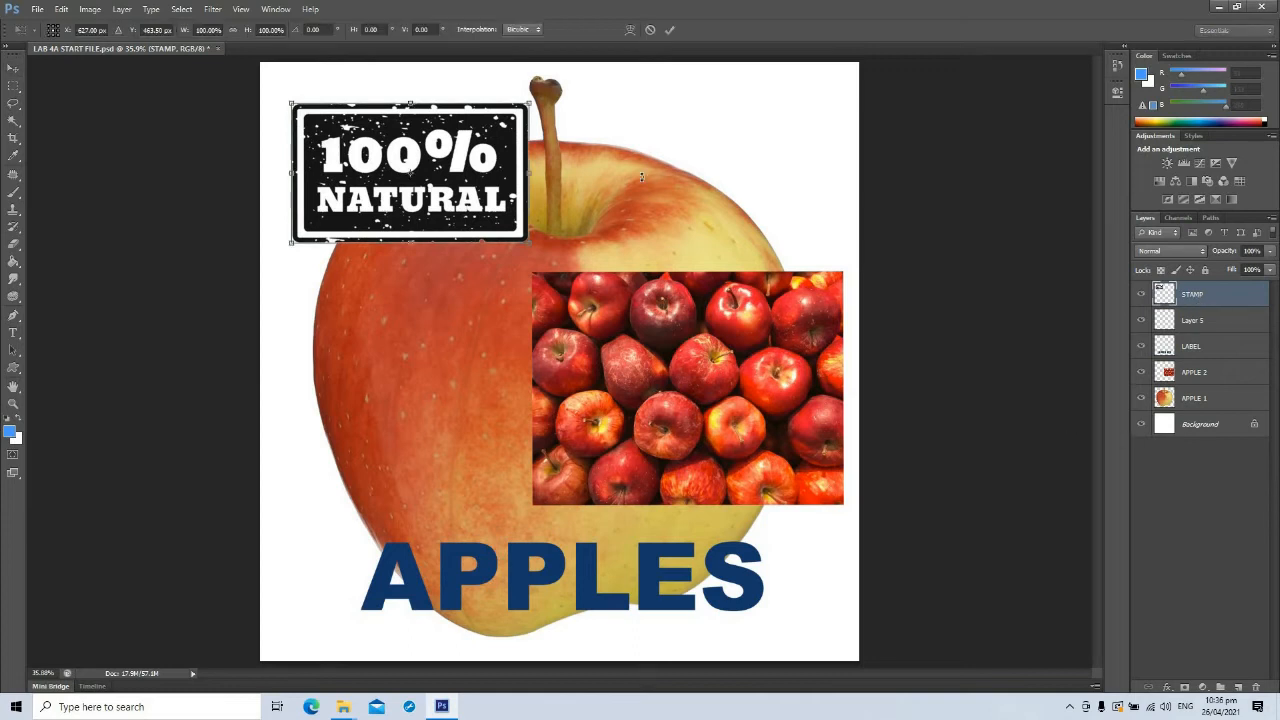
drag(532, 84, 472, 46)
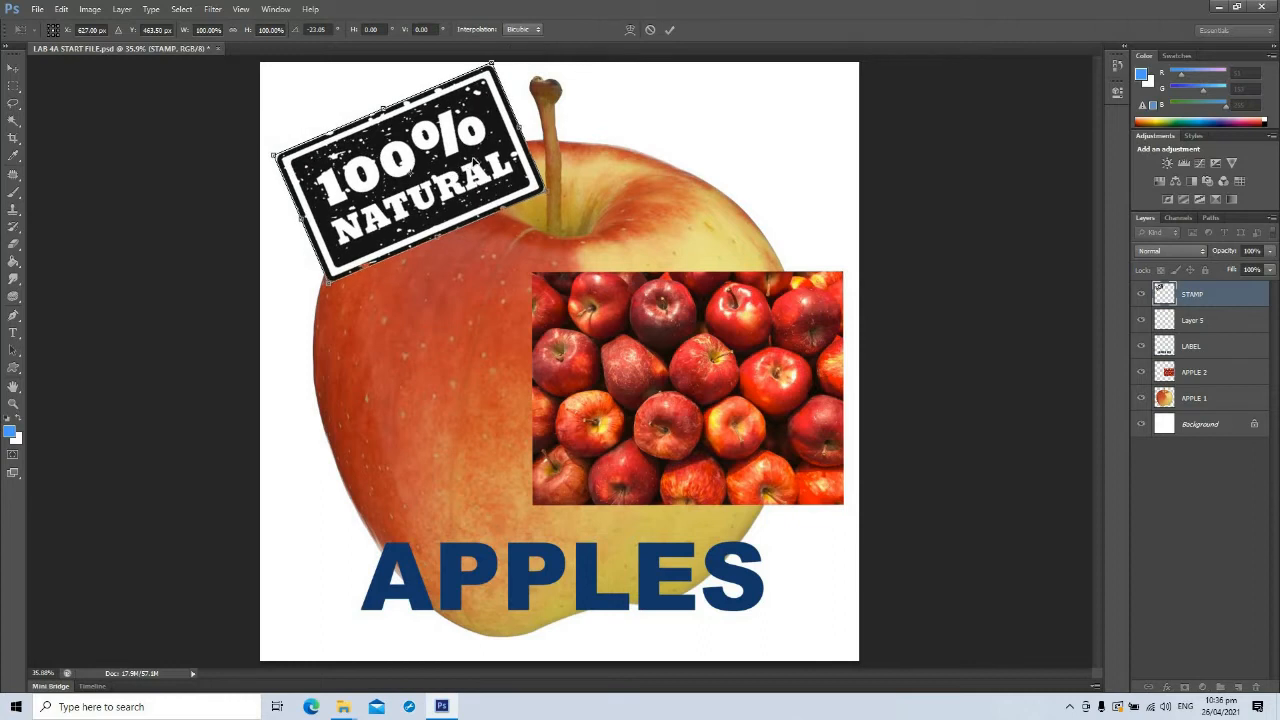
mouse_move(476, 150)
mouse_down()
mouse_move(472, 222)
mouse_move(463, 170)
mouse_up()
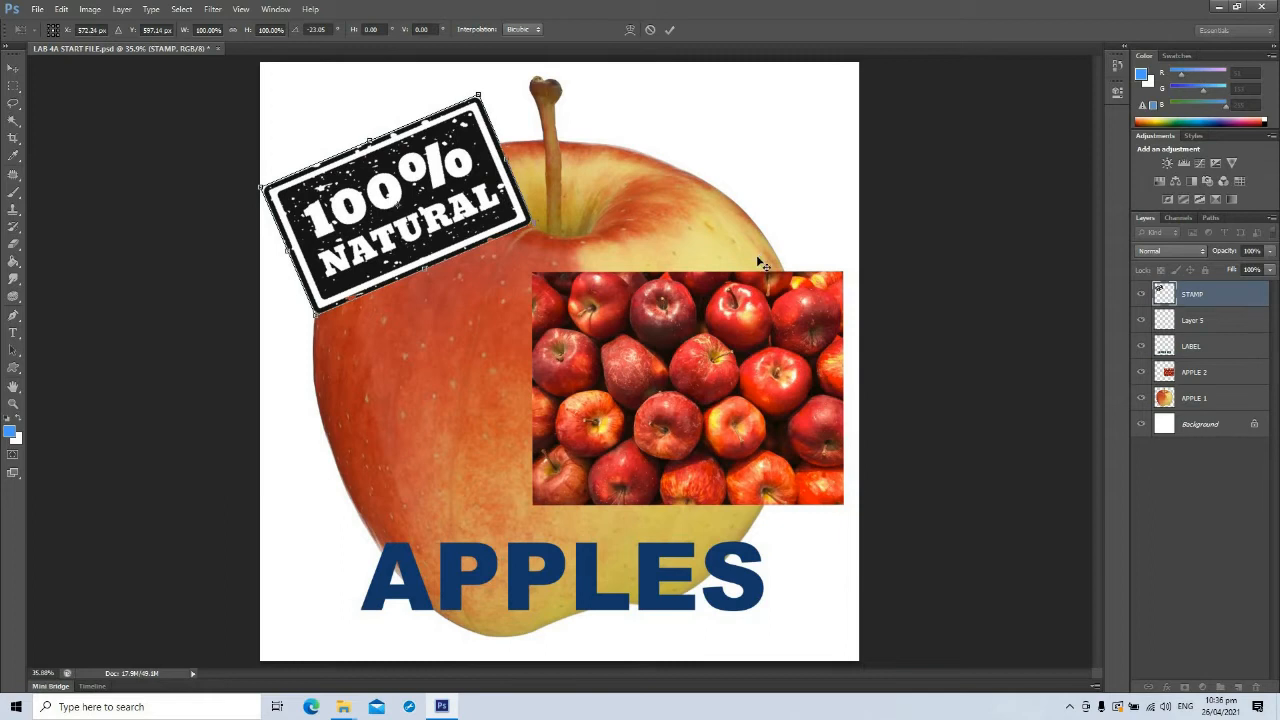
key(Return)
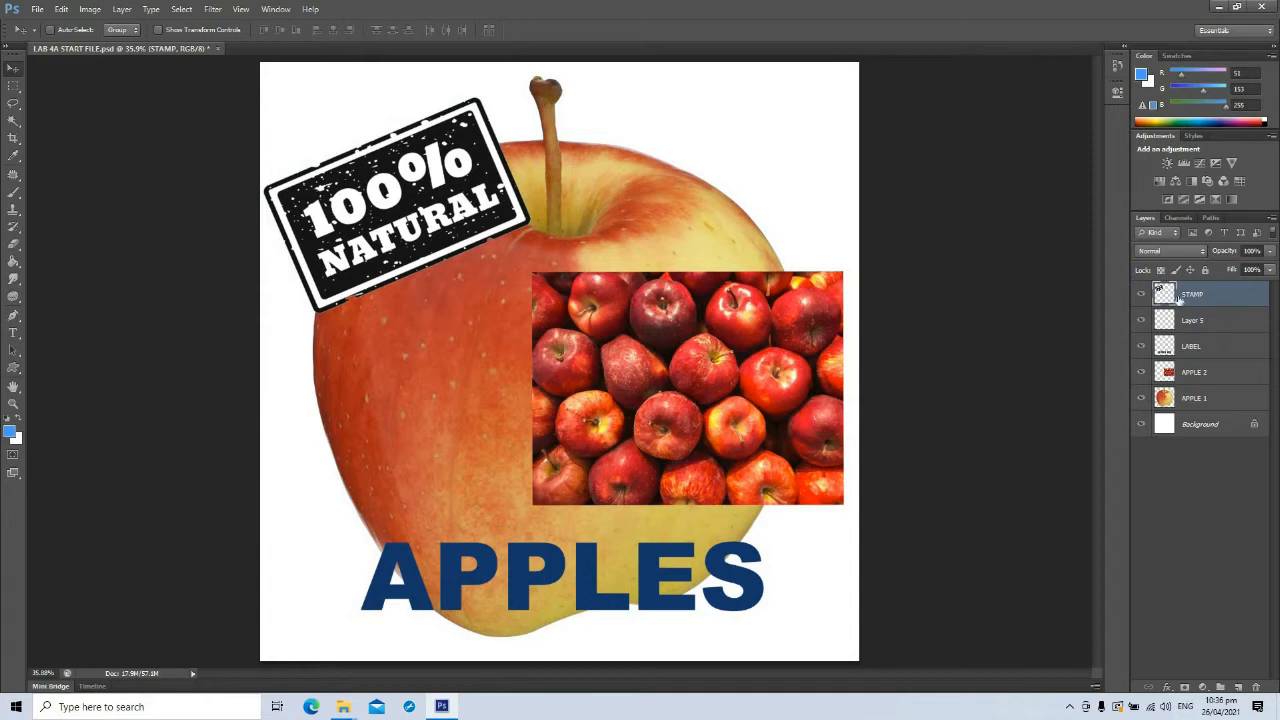
- Lower the STAMP layer's opacity to 52% and deselect the layer
click(1271, 251)
drag(1272, 270, 1239, 271)
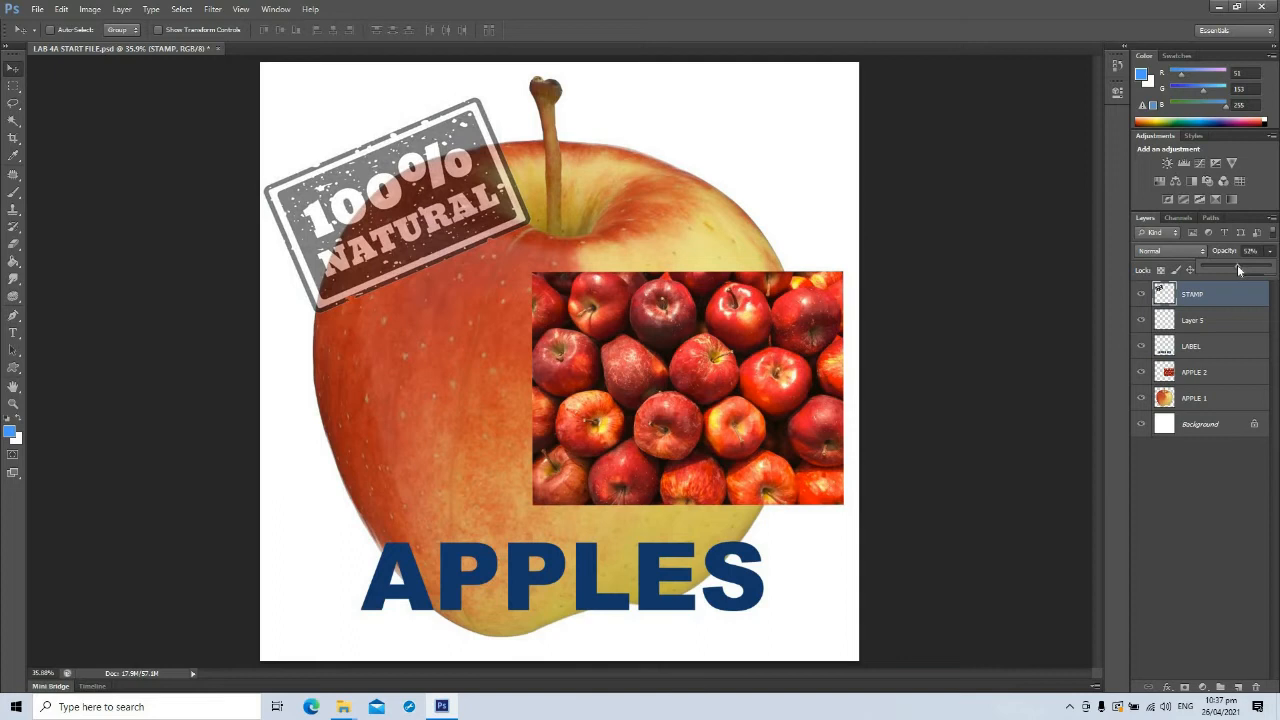
click(1216, 490)
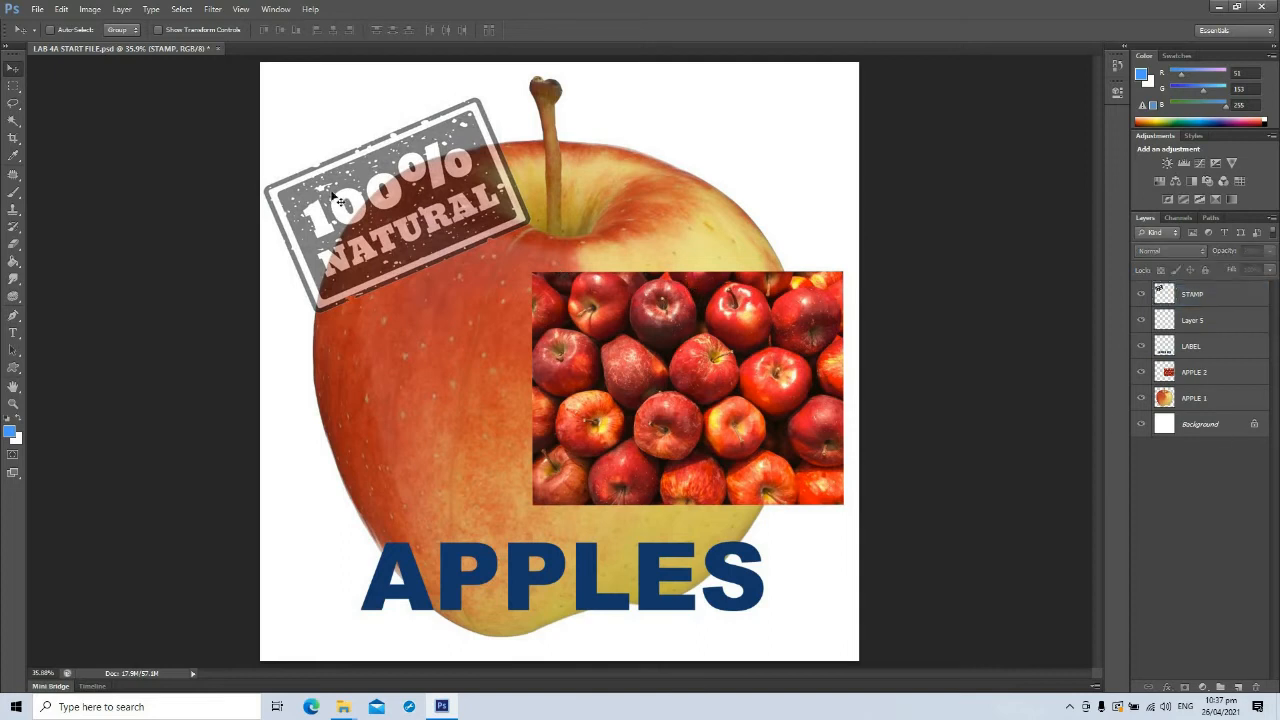
- Reselect the STAMP layer and move the stamp further down so it overlaps more of the apple
click(388, 242)
click(643, 267)
click(1234, 290)
drag(437, 208, 424, 255)
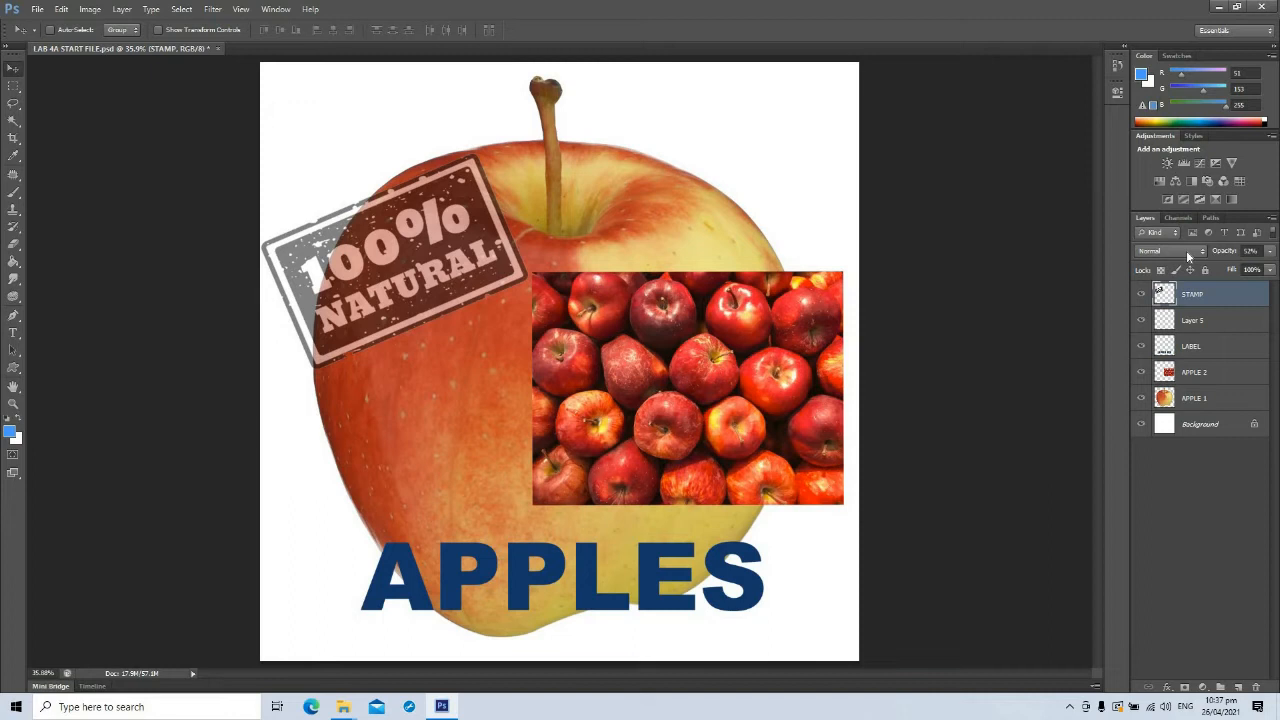
- Hide the STAMP, Layer 5, LABEL, APPLE 2 and Background layers, leaving only APPLE 1 shown
click(1142, 296)
click(1142, 320)
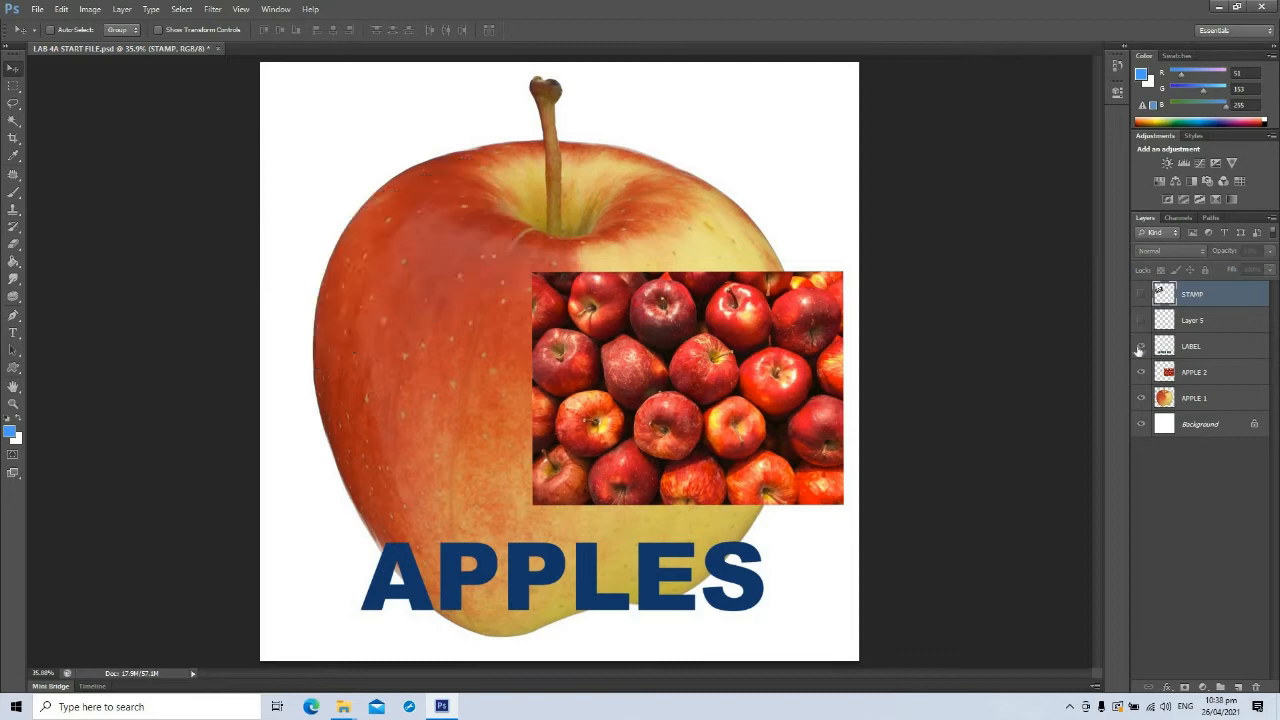
click(1142, 346)
click(1142, 372)
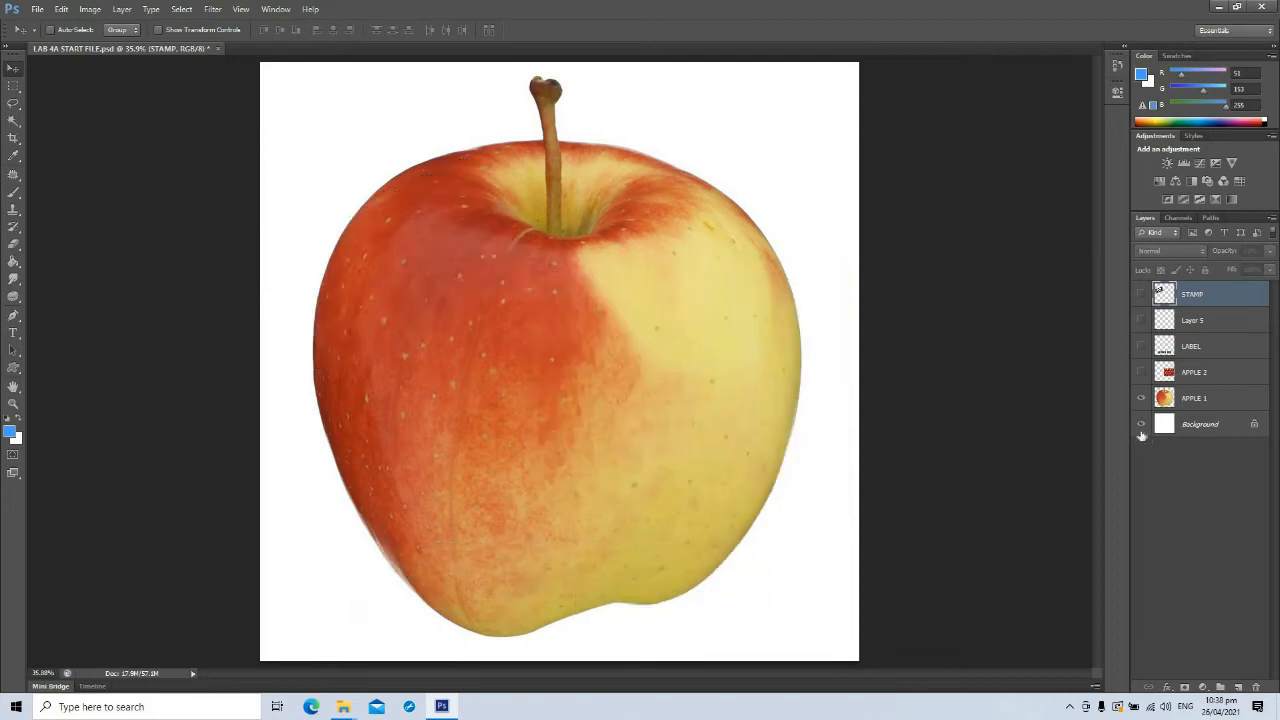
click(1142, 424)
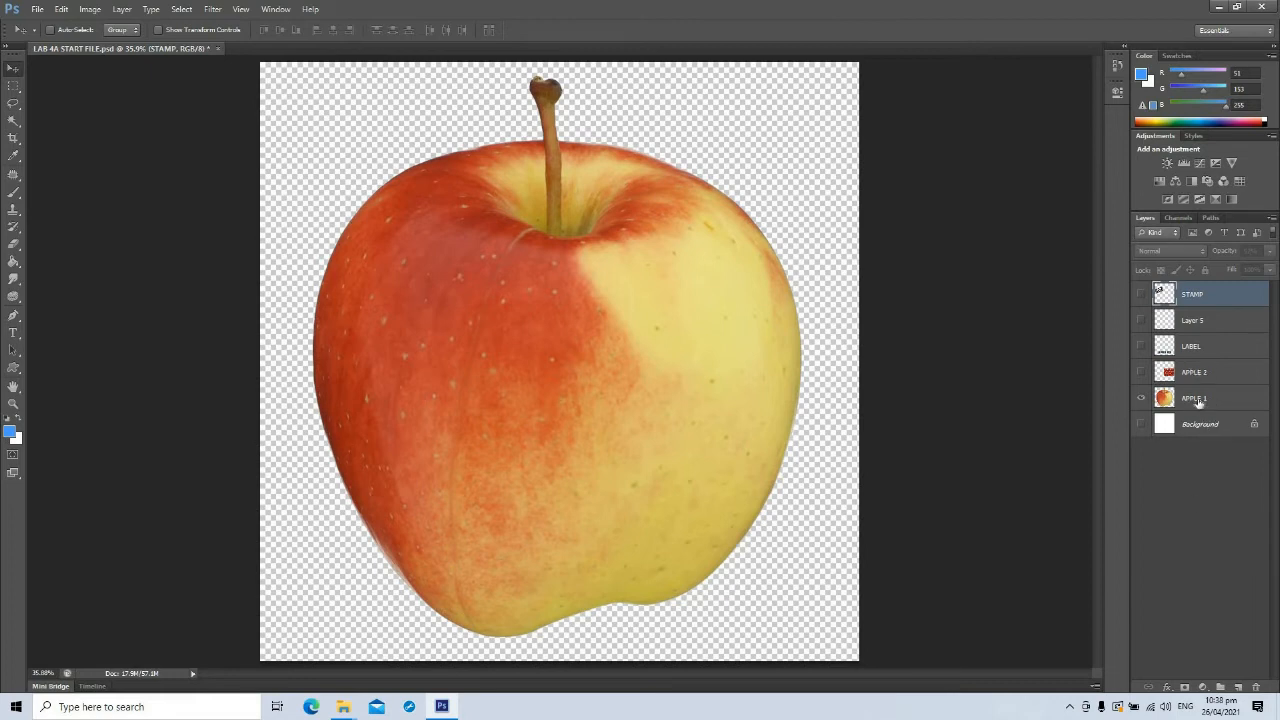
- Duplicate the APPLE 1 layer and delete the copy
click(1228, 400)
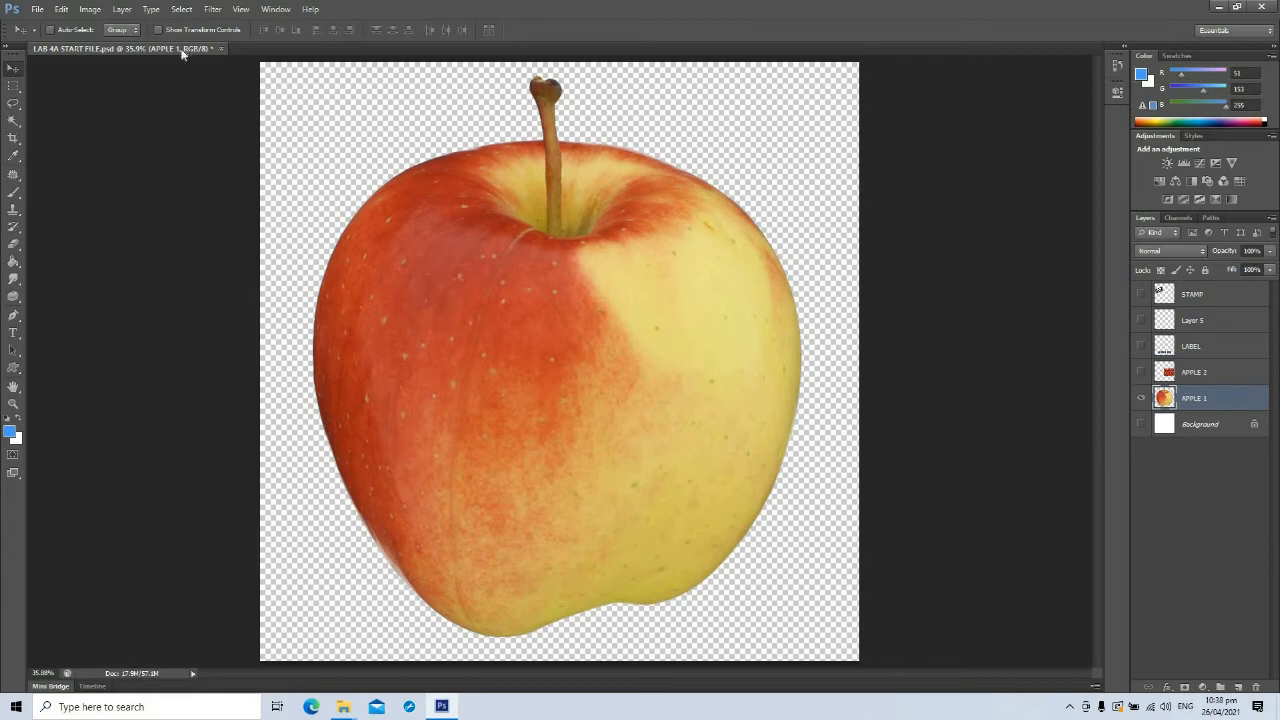
click(122, 9)
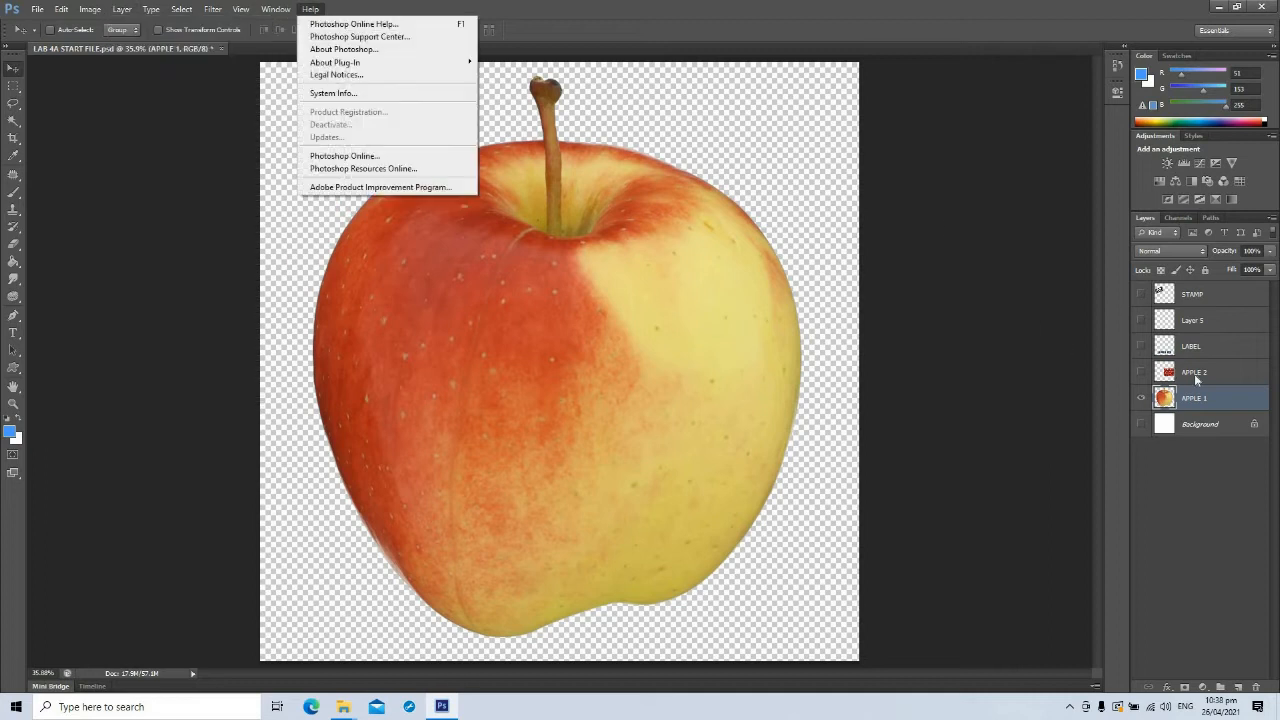
click(1212, 400)
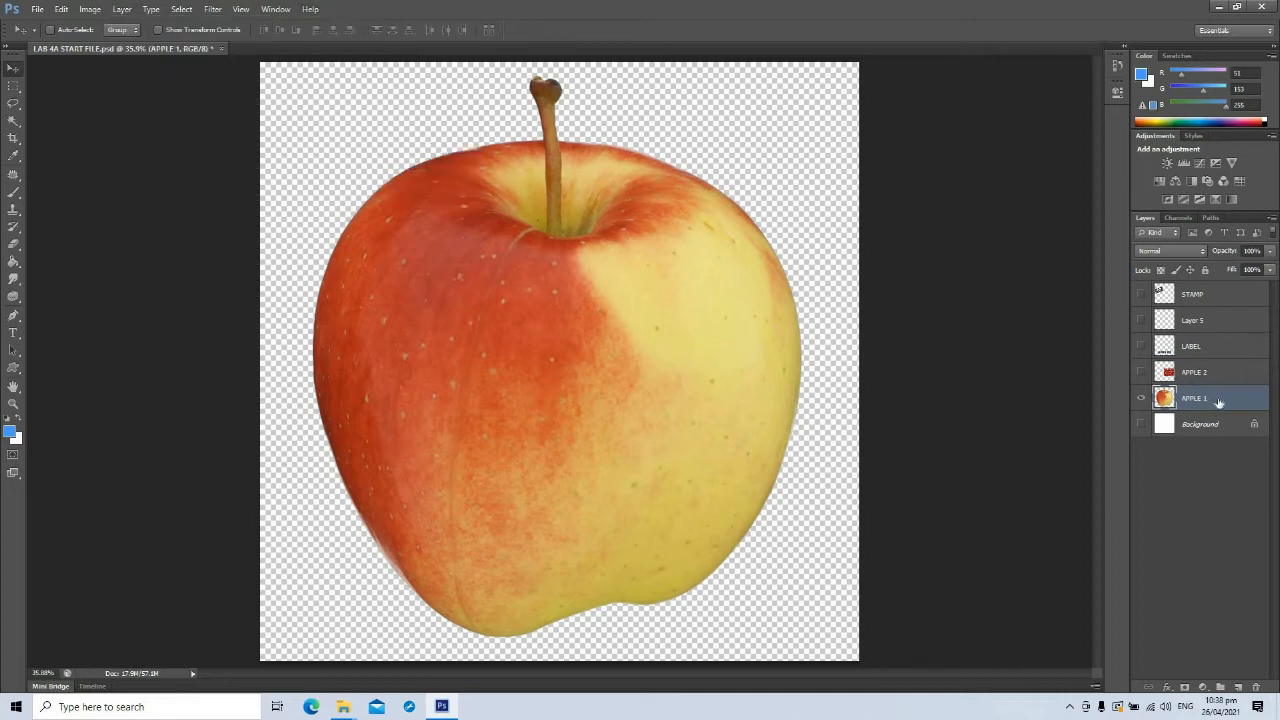
key(ctrl+j)
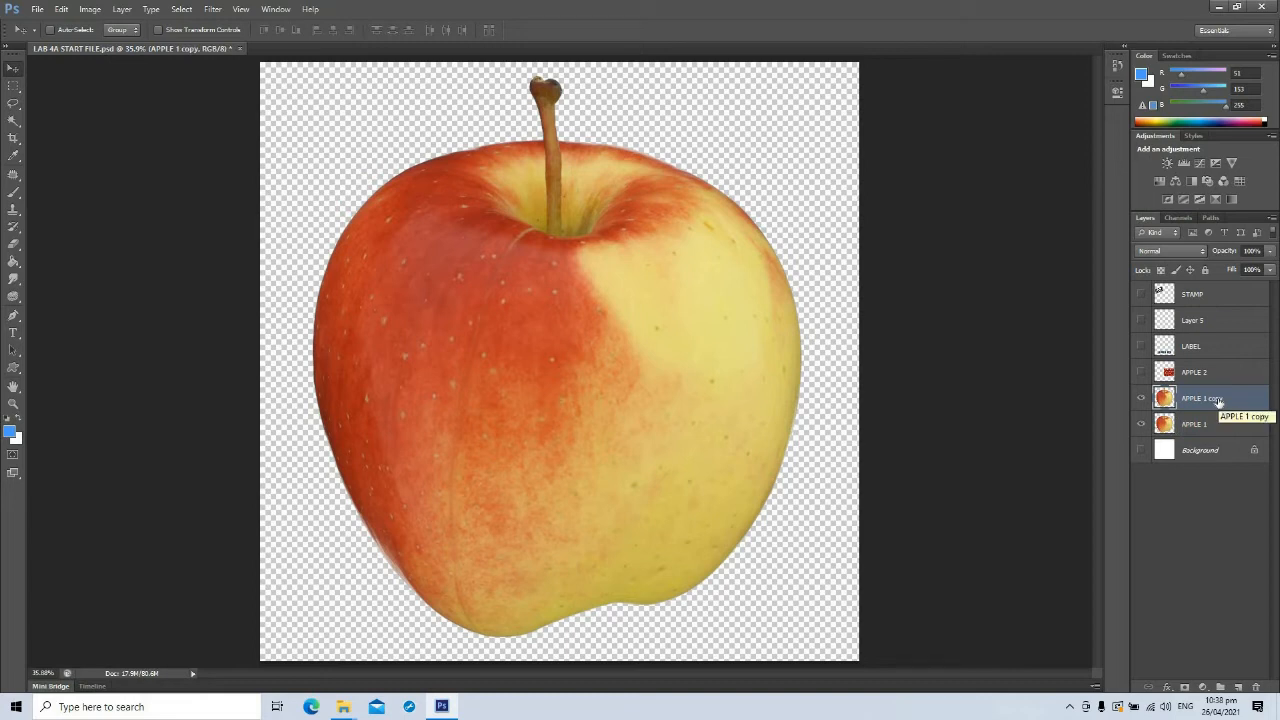
key(Delete)
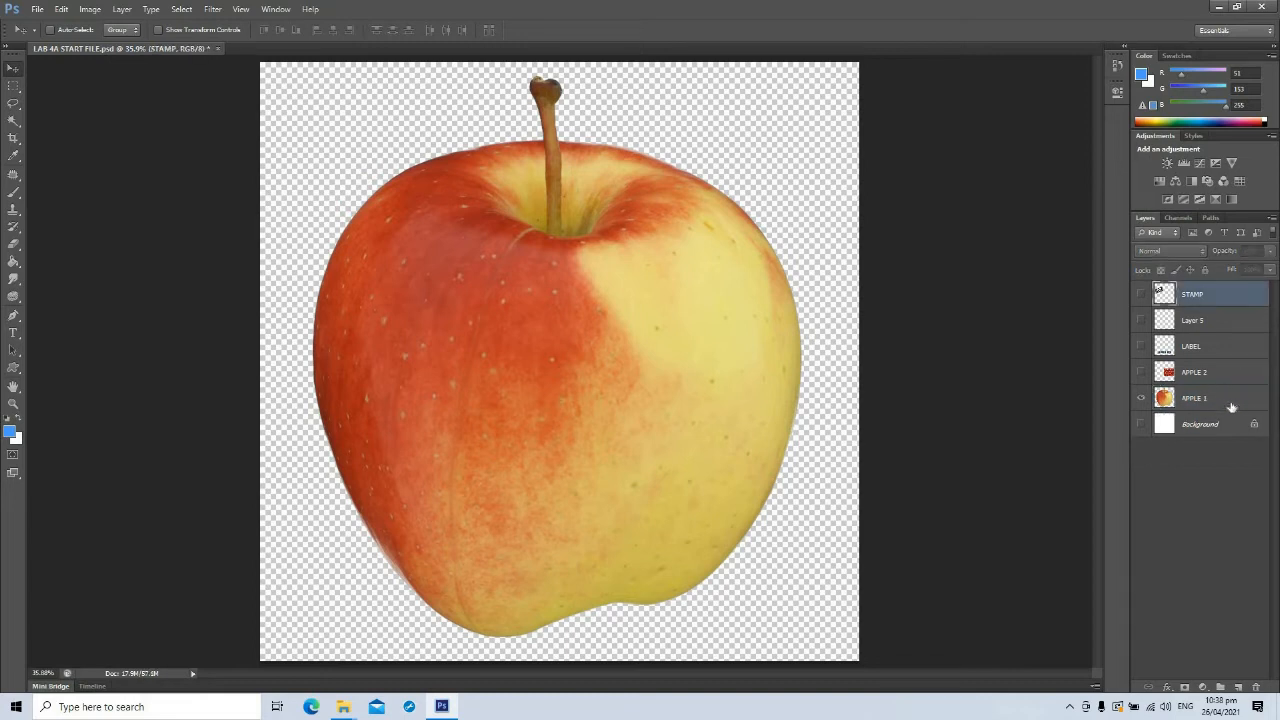
- Duplicate the APPLE 1 layer and keep the copy selected
click(1233, 401)
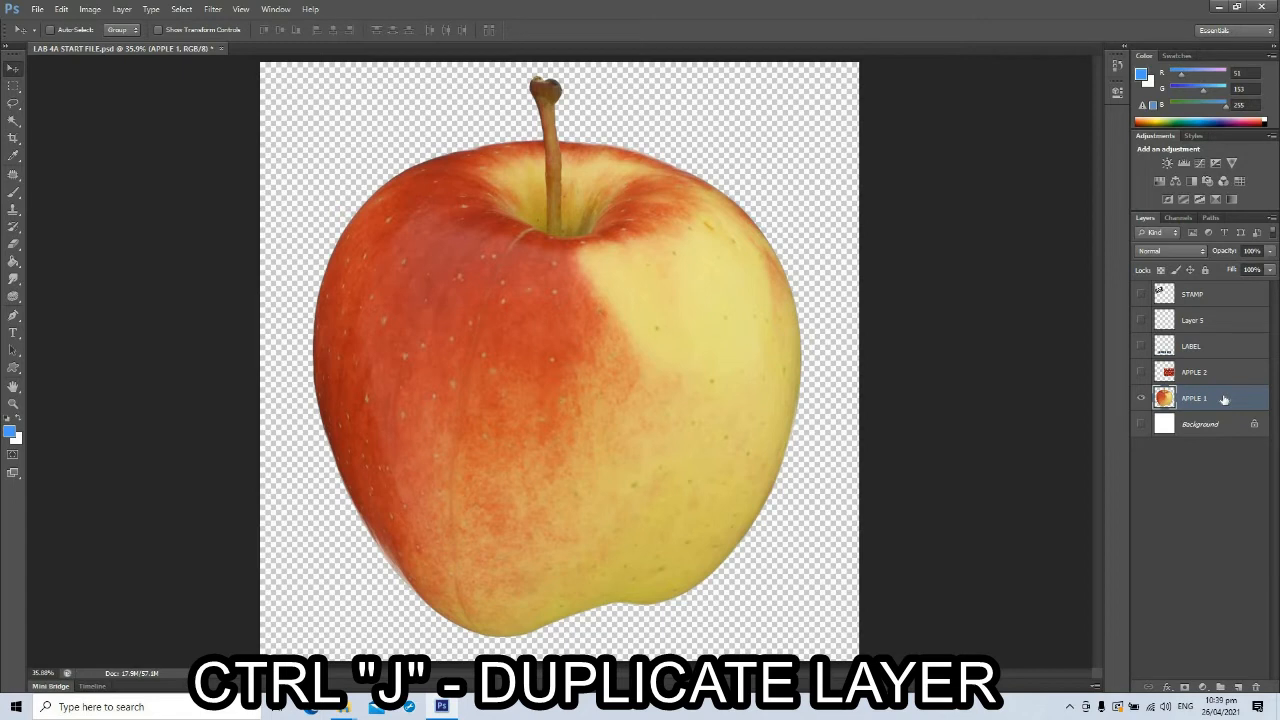
key(ctrl+j)
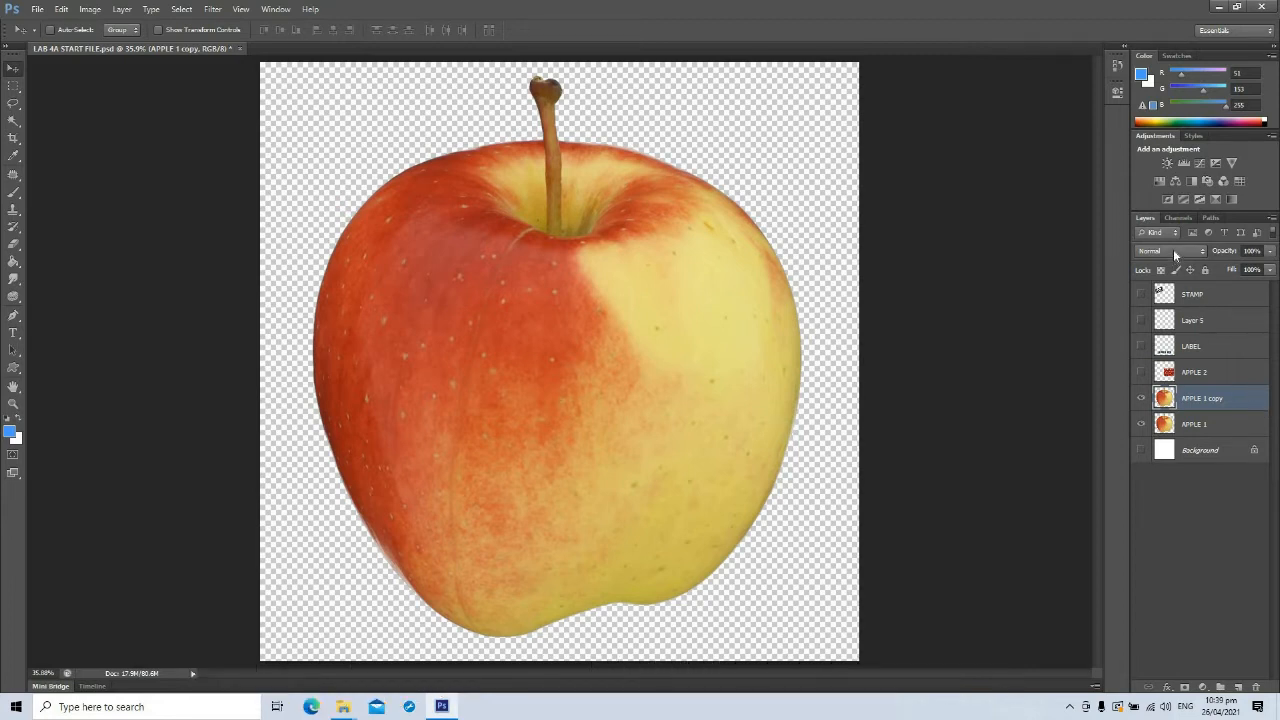
click(1225, 415)
click(1222, 399)
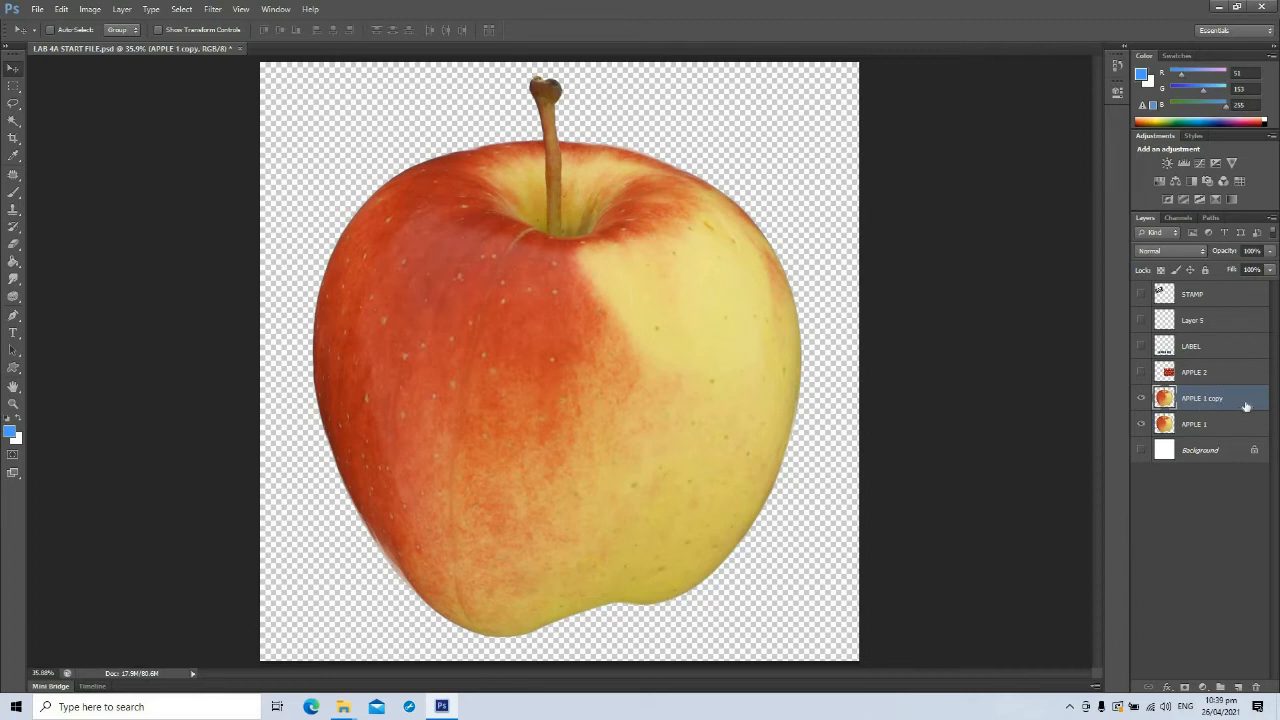
- Set the blend mode of the duplicated apple layer to Overlay, and compare it with the original APPLE 1 layer
click(1177, 254)
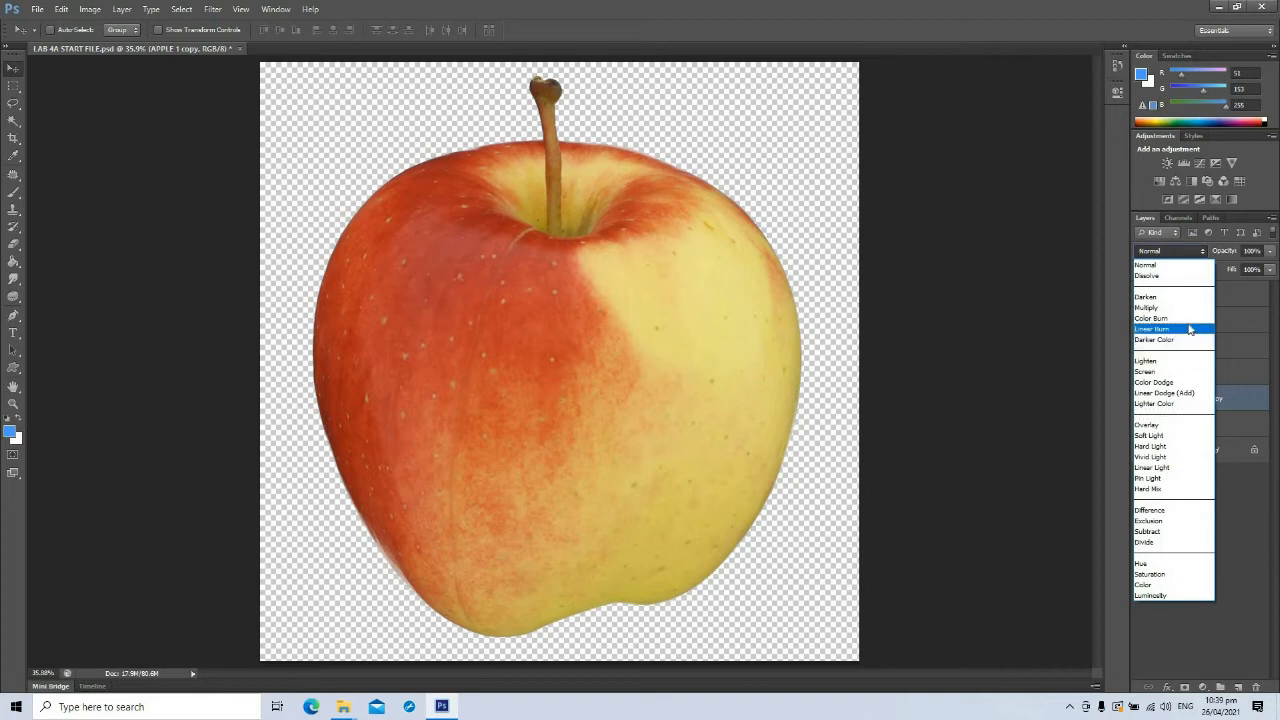
click(1170, 426)
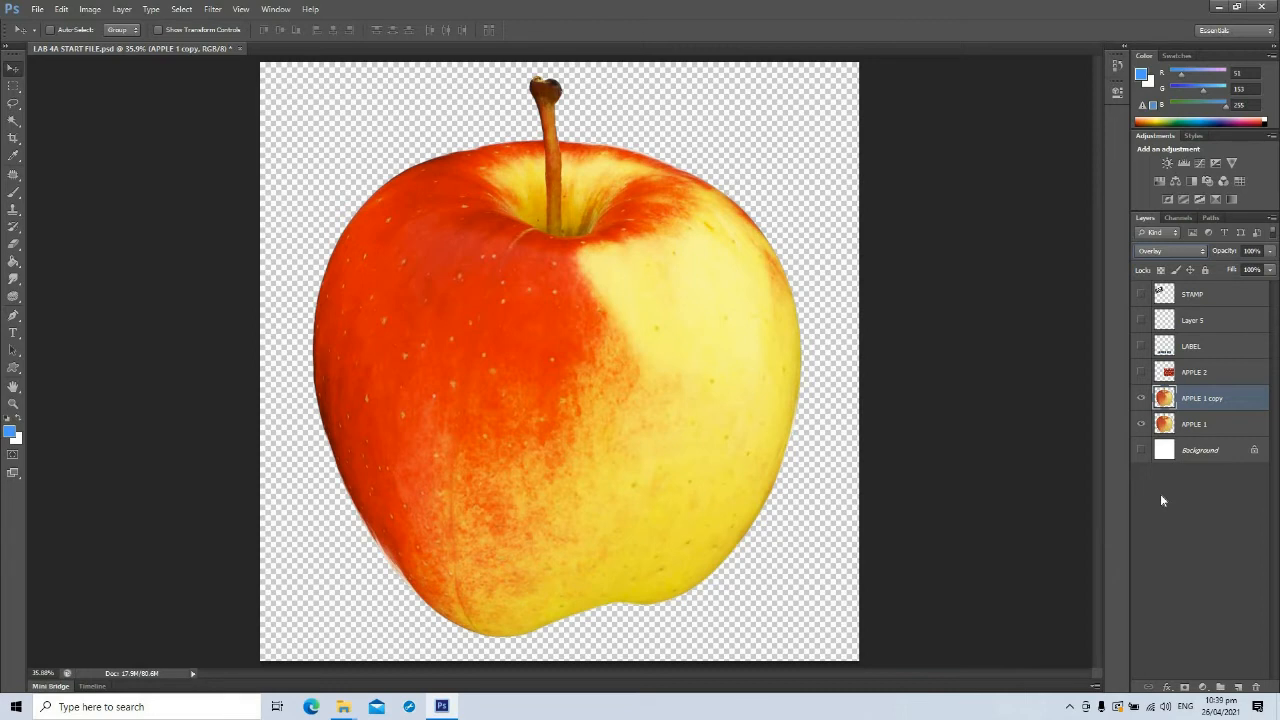
click(1228, 425)
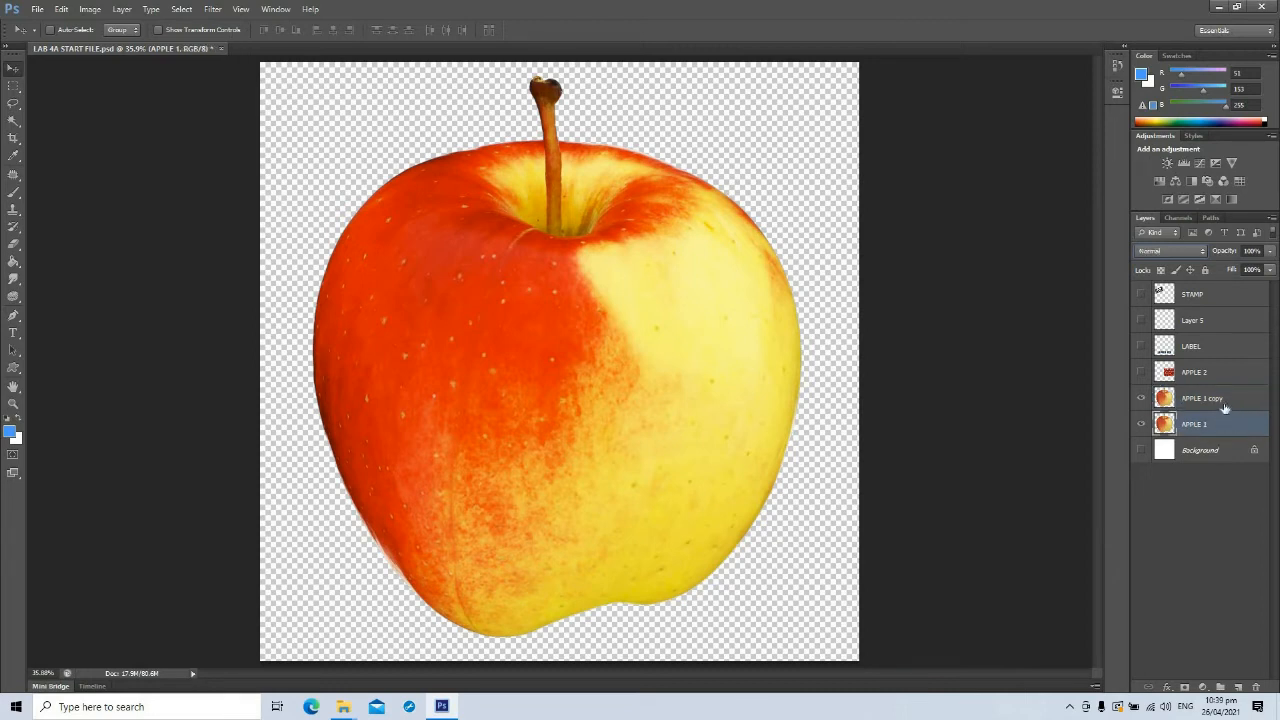
click(1224, 406)
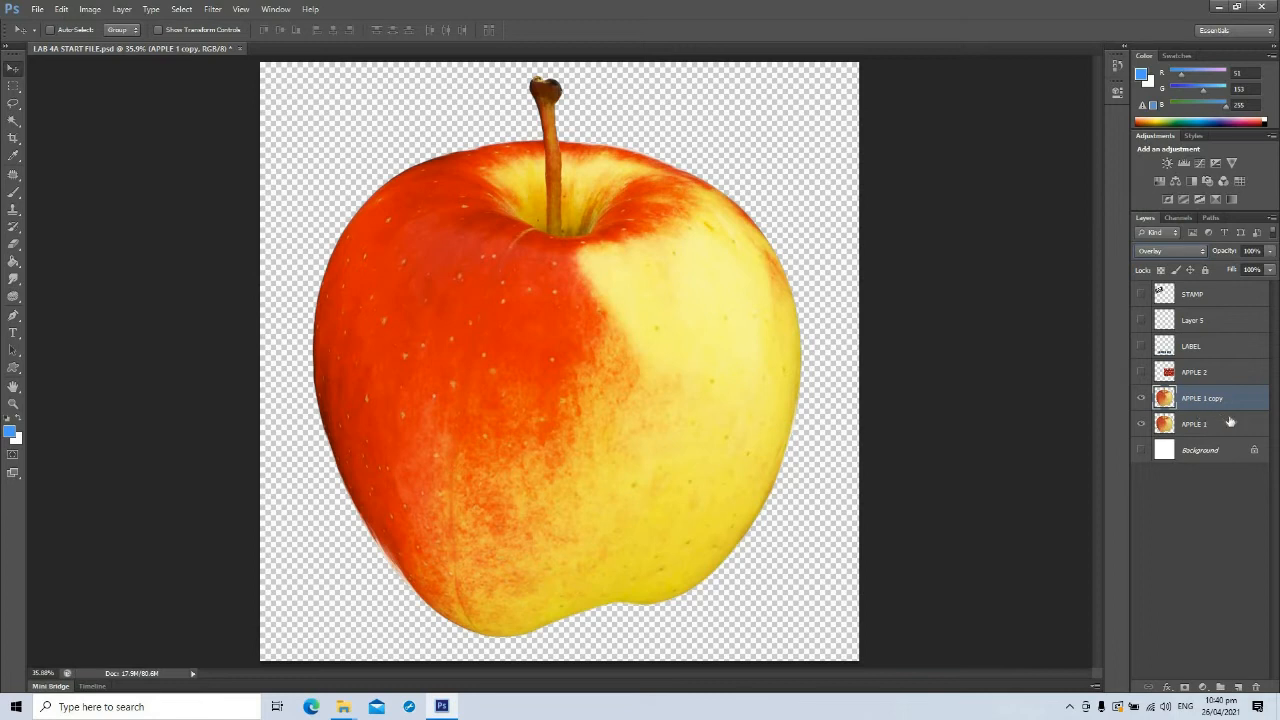
- Try the Darker Color, Pin Light, Hard Mix and Exclusion blend modes on the duplicated apple layer, and return it to Overlay
click(1178, 256)
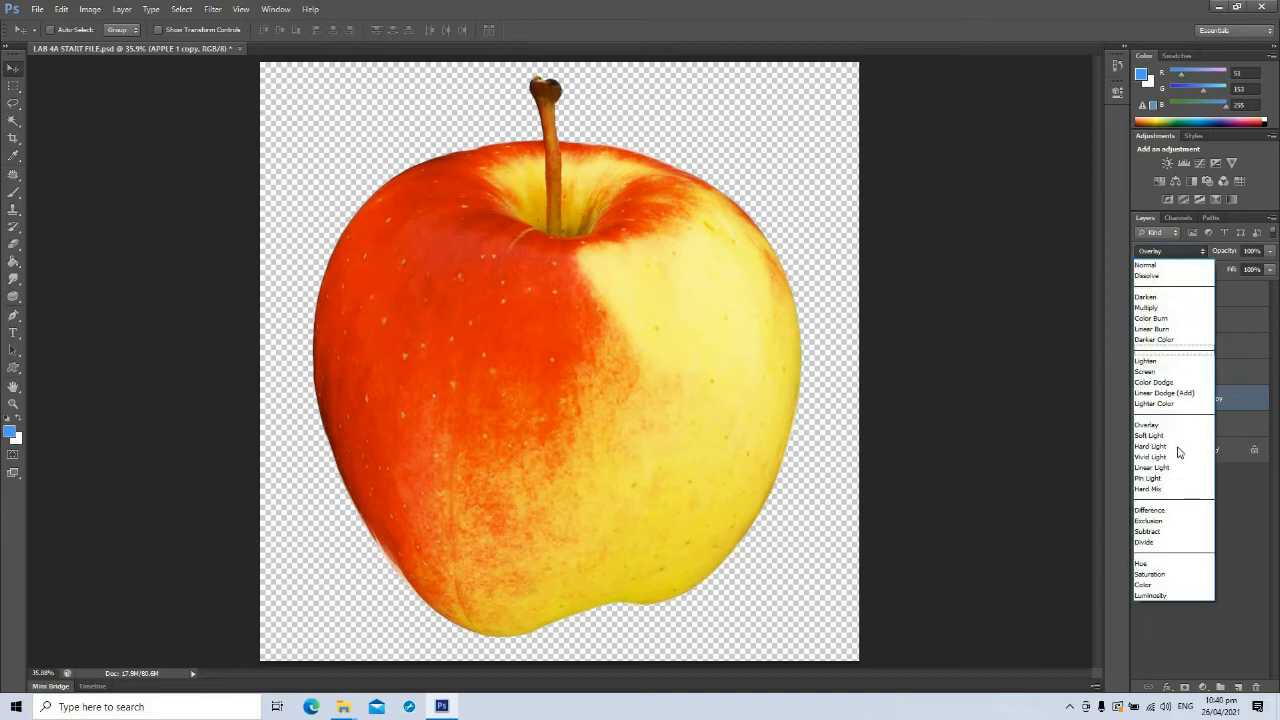
click(1178, 341)
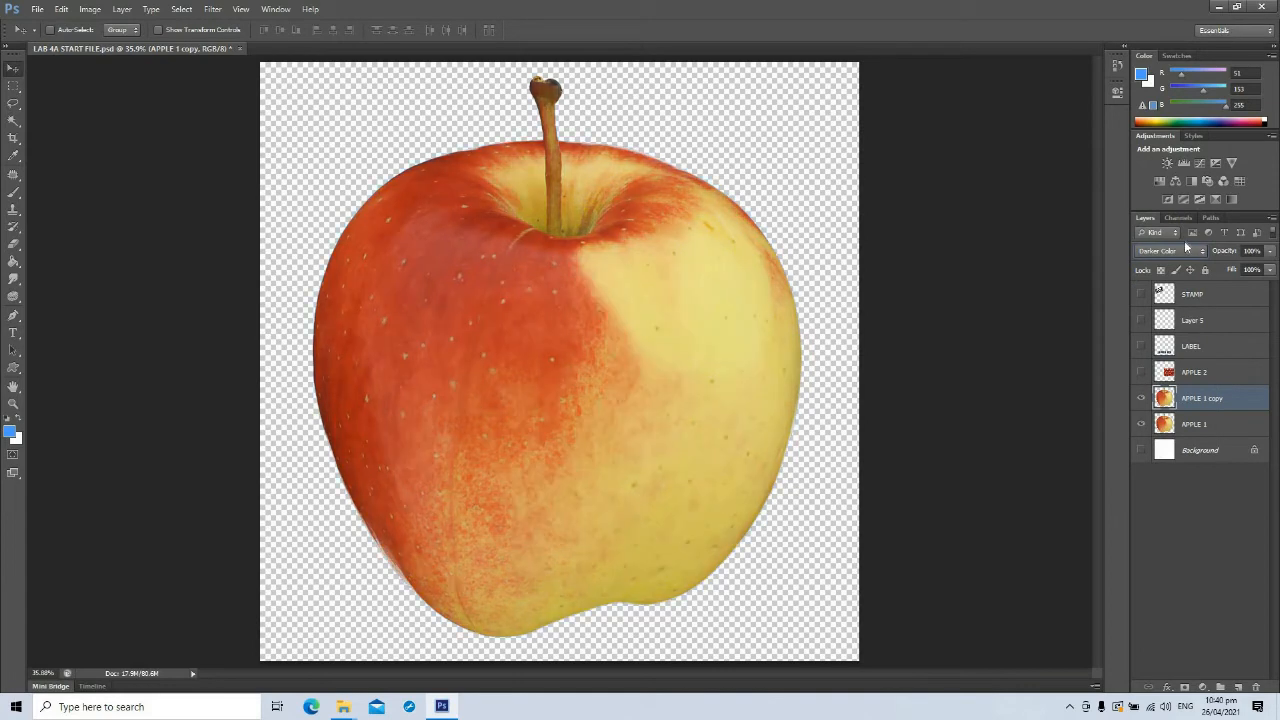
click(1177, 255)
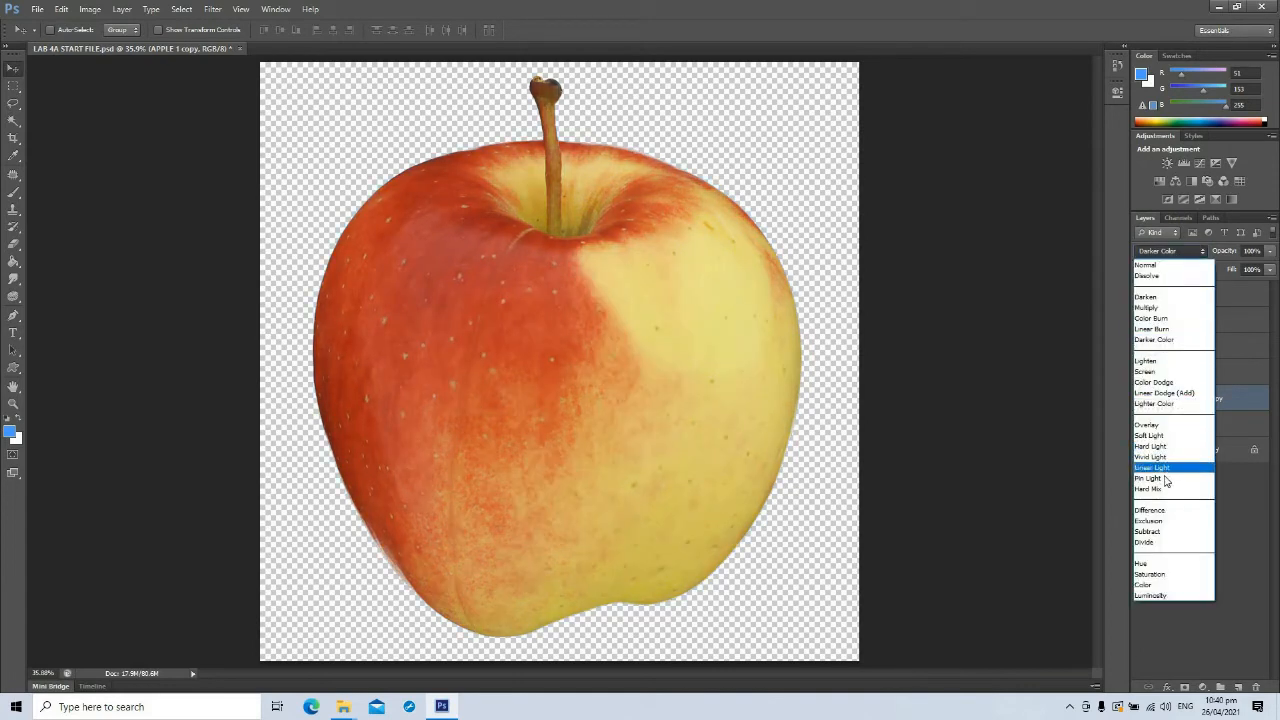
key(Return)
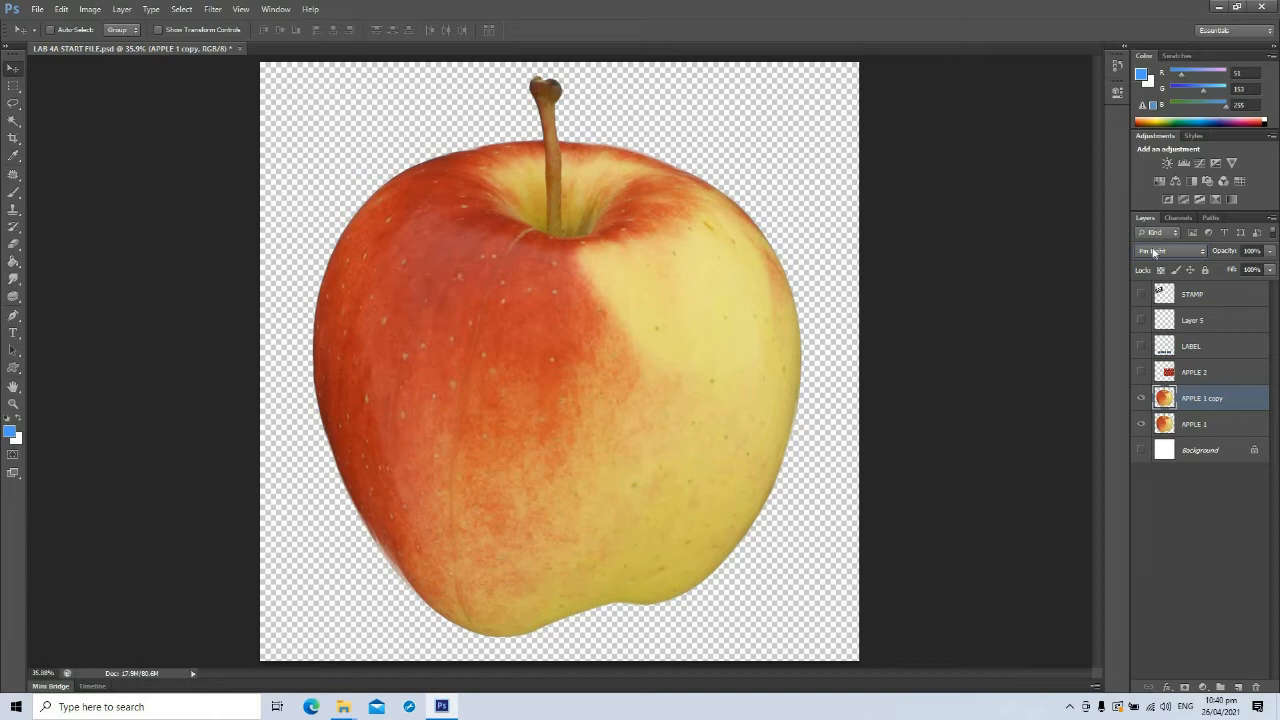
click(1155, 253)
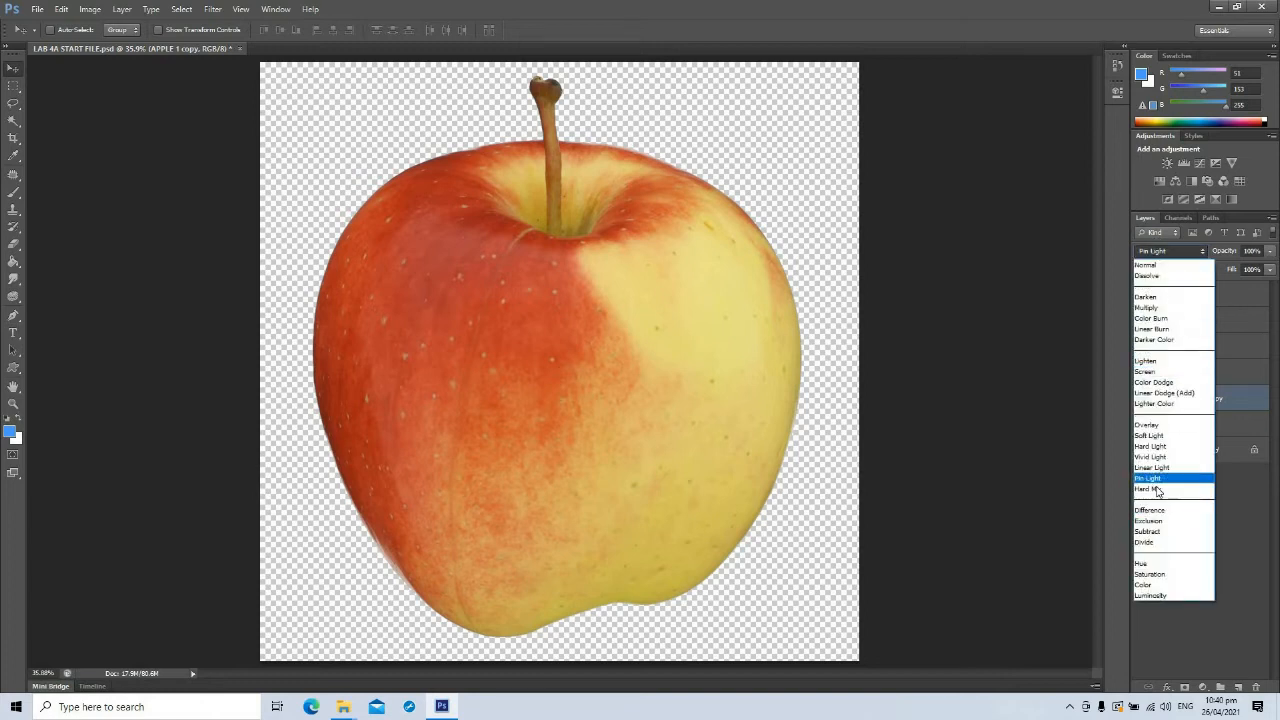
key(Return)
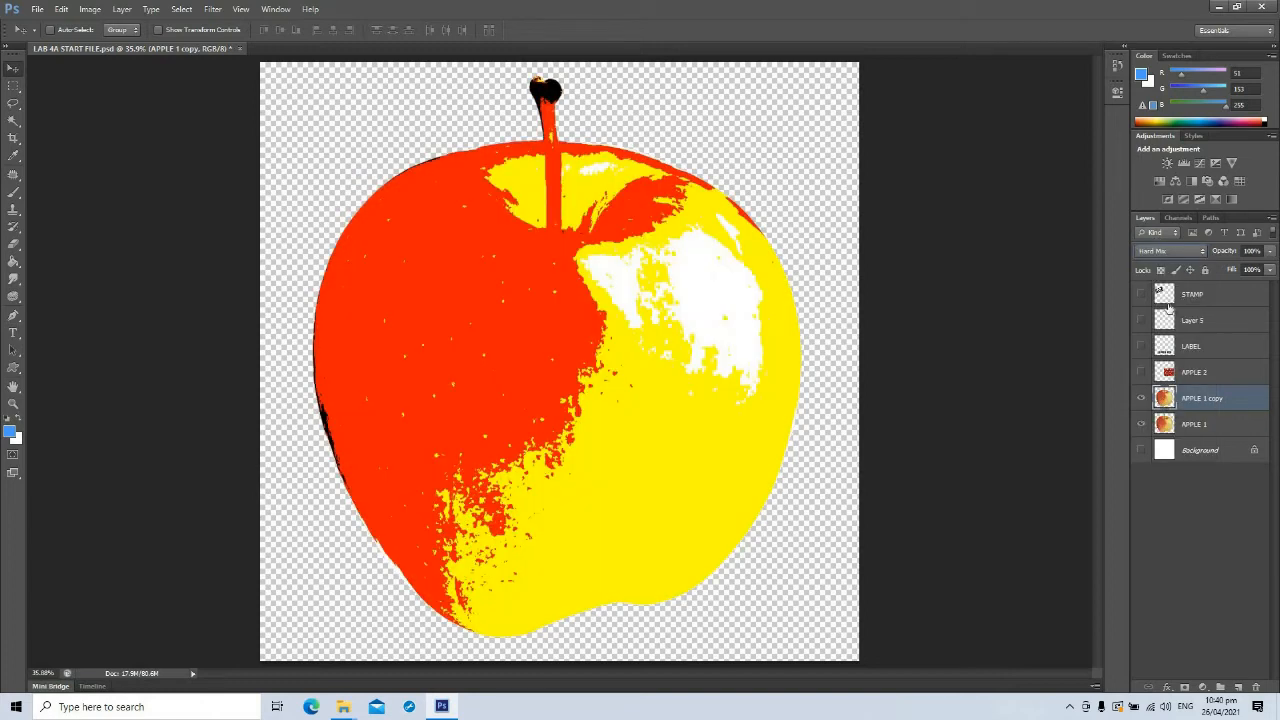
click(1160, 253)
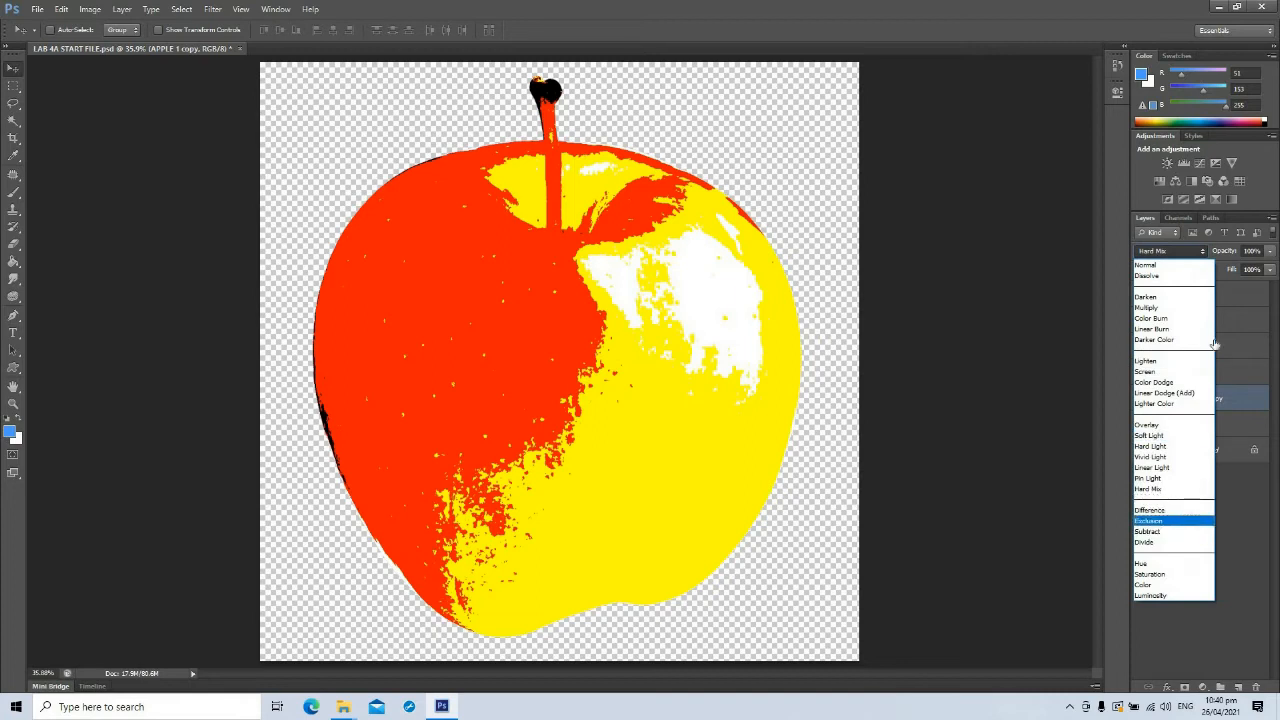
click(1181, 527)
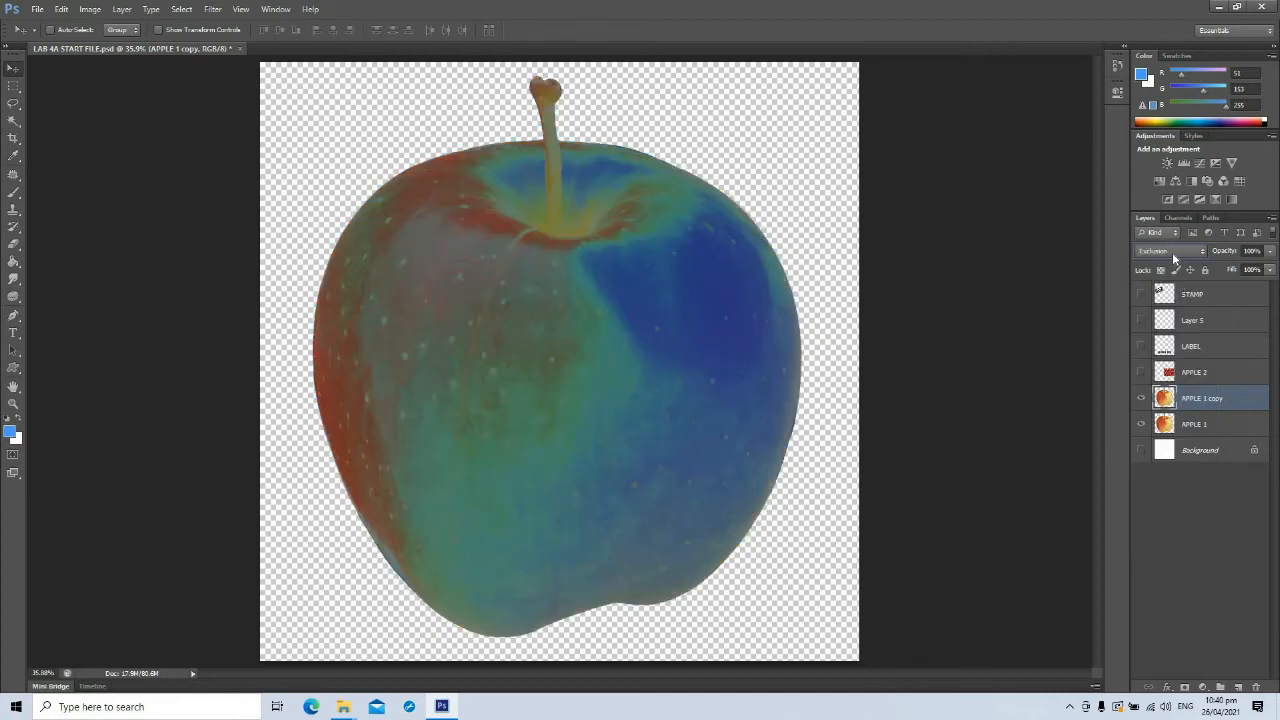
click(1173, 253)
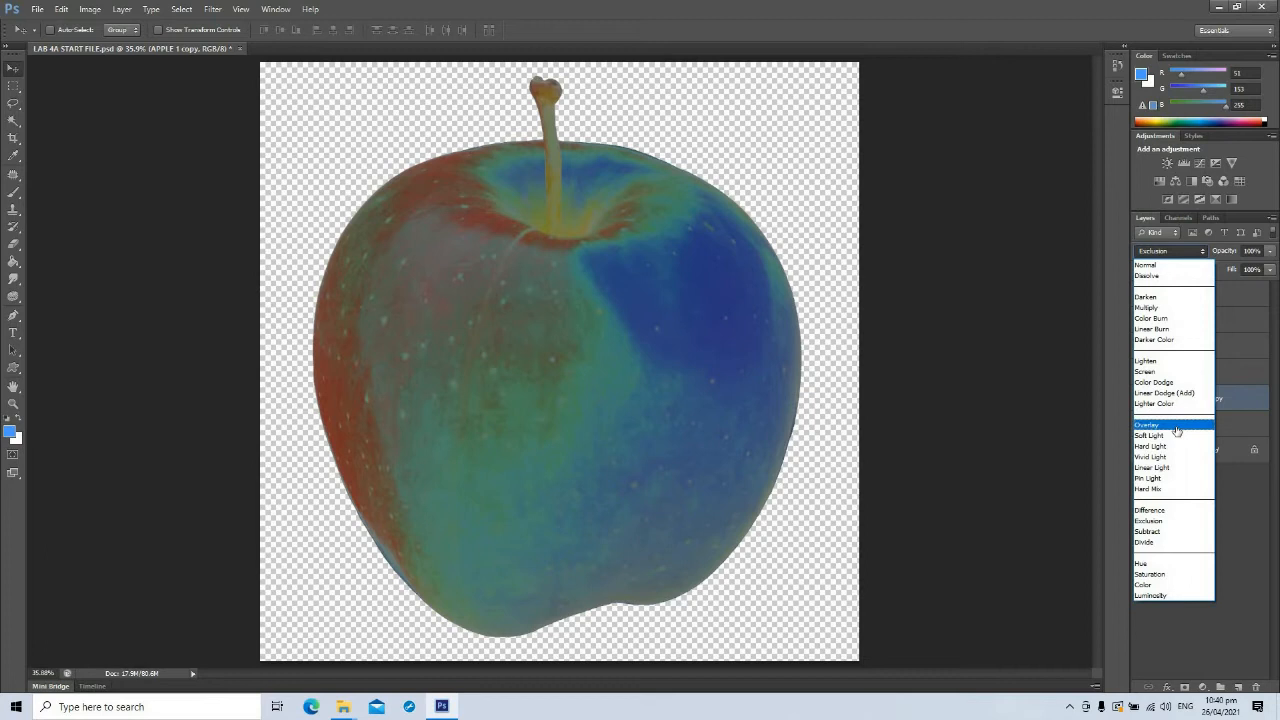
click(1177, 430)
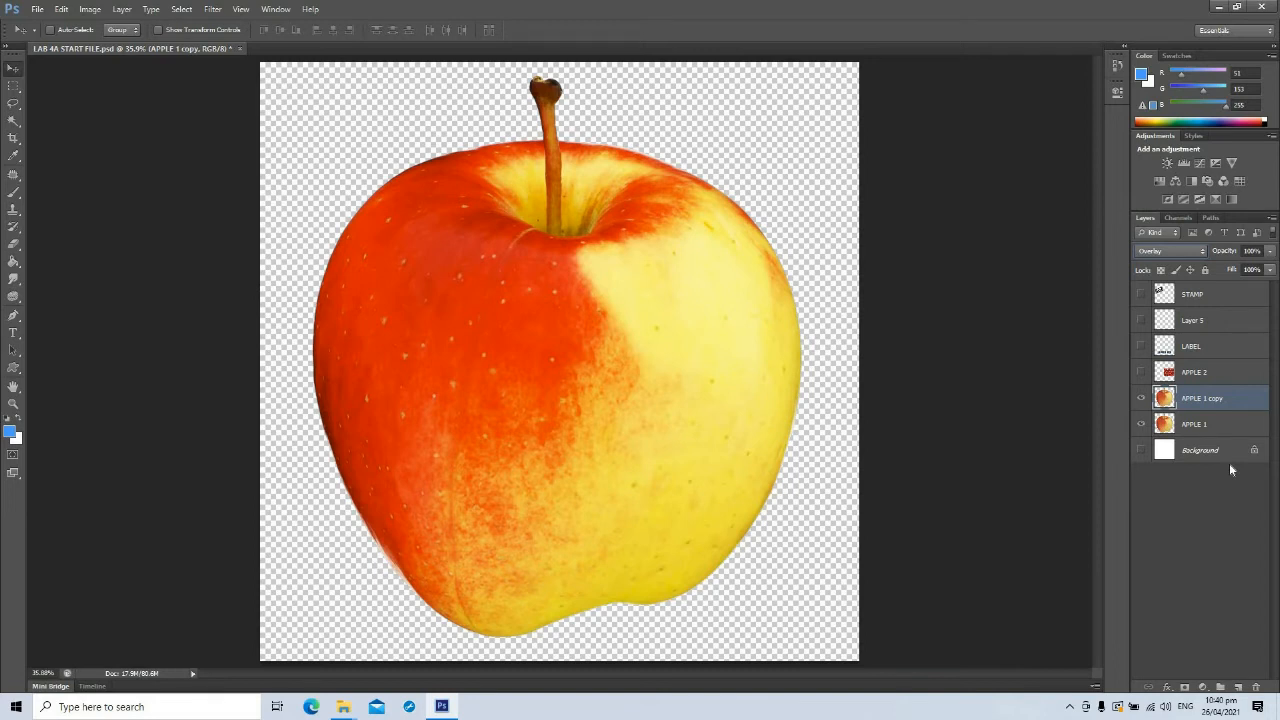
- Show the APPLE 2, LABEL, Layer 5, STAMP and Background layers again
click(1141, 372)
click(1141, 348)
click(1141, 320)
click(1141, 295)
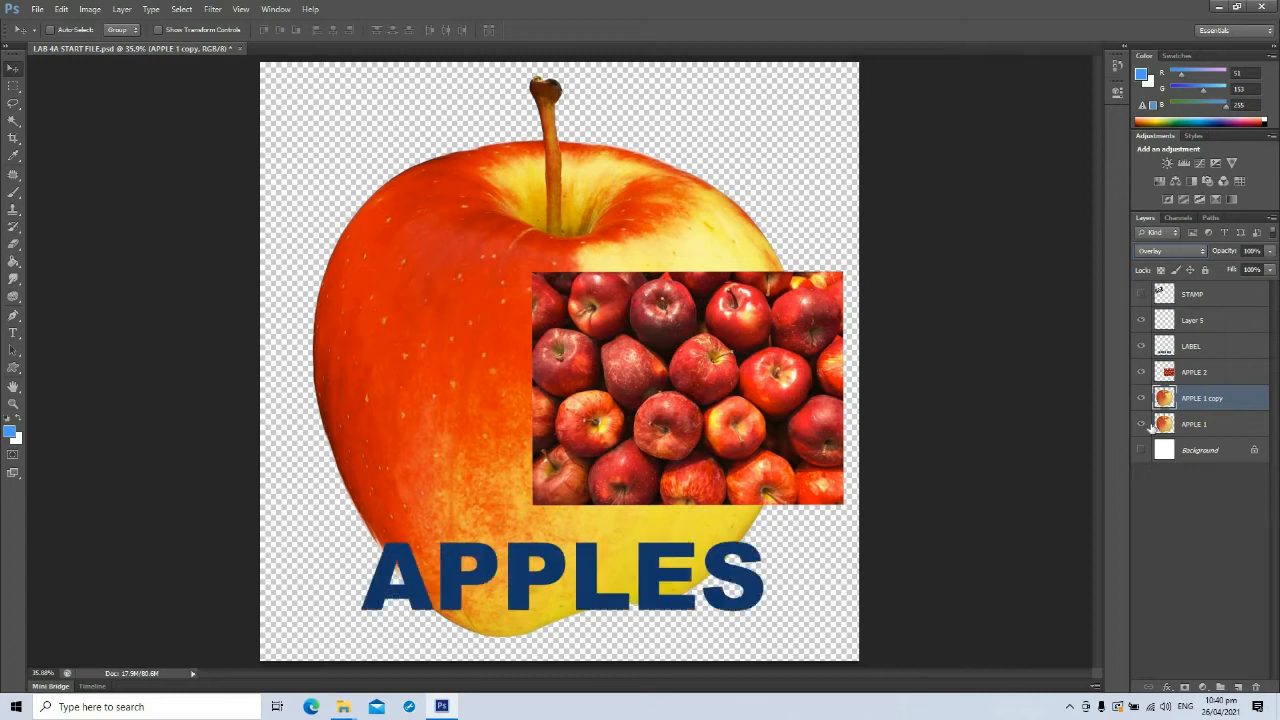
click(1143, 447)
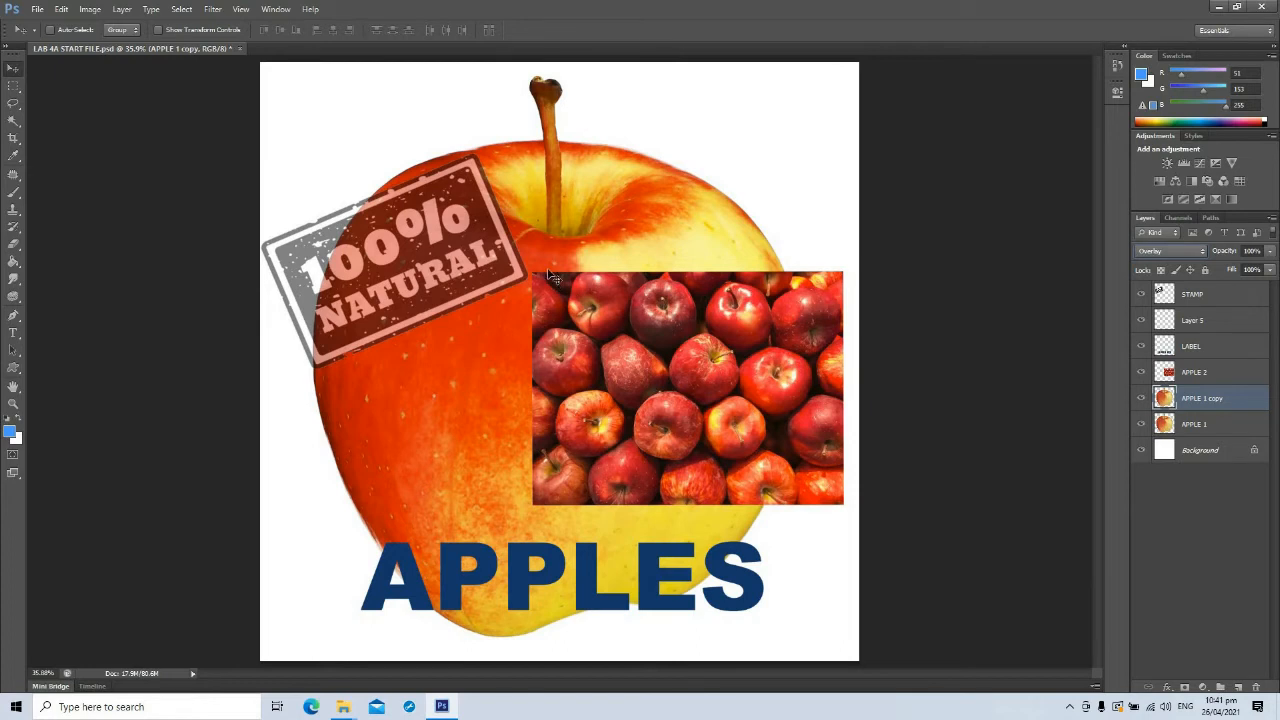
- View the Blending Options of the APPLE 2 layer and close them without applying anything
click(1213, 373)
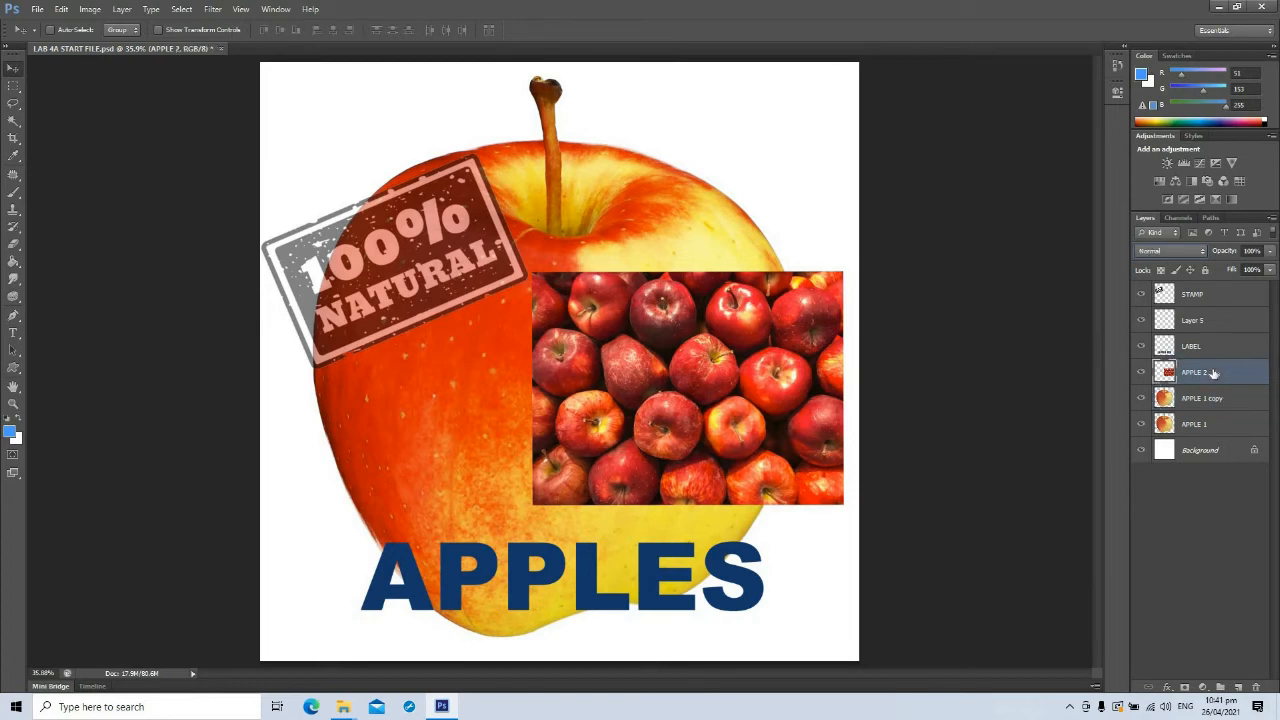
right_click(1215, 374)
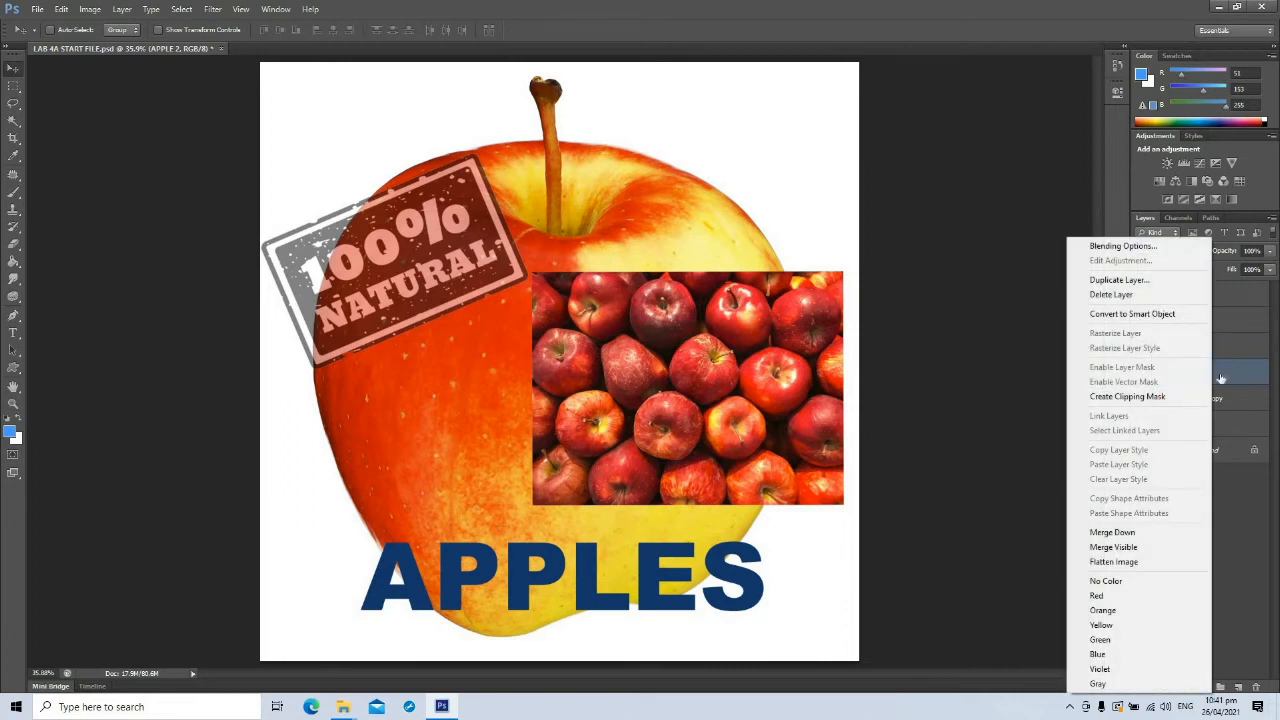
click(1220, 377)
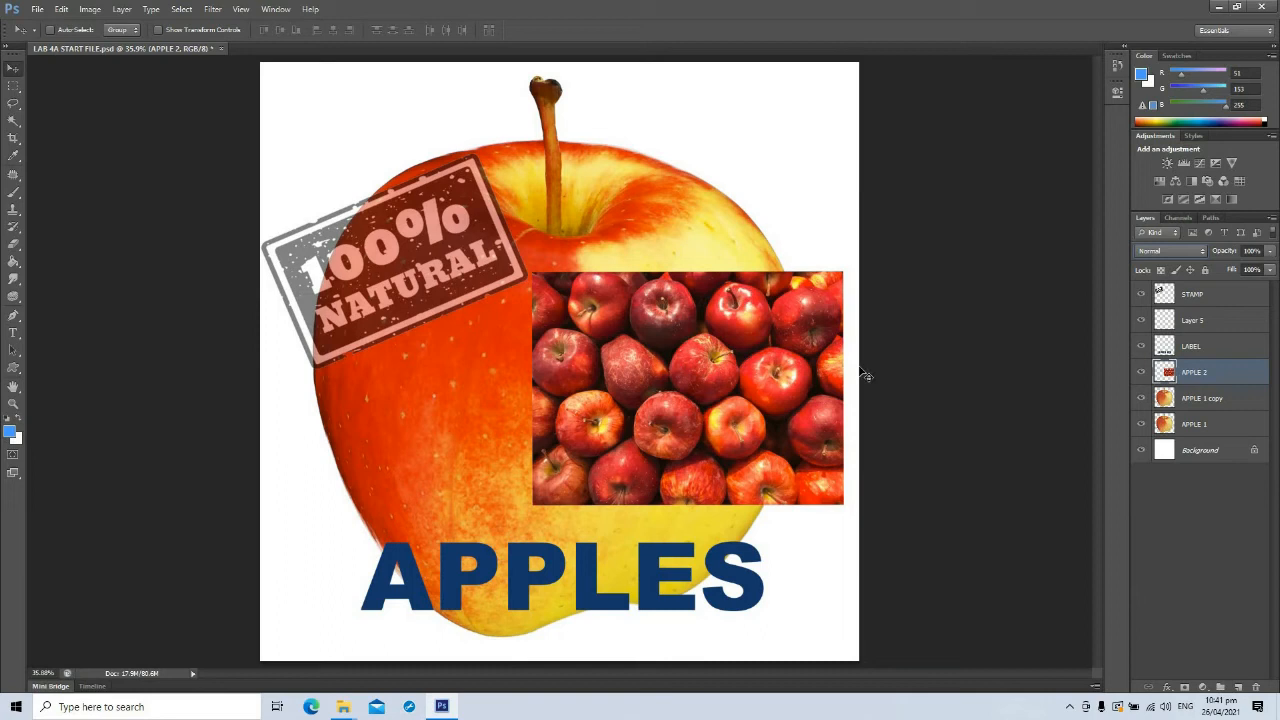
right_click(1213, 375)
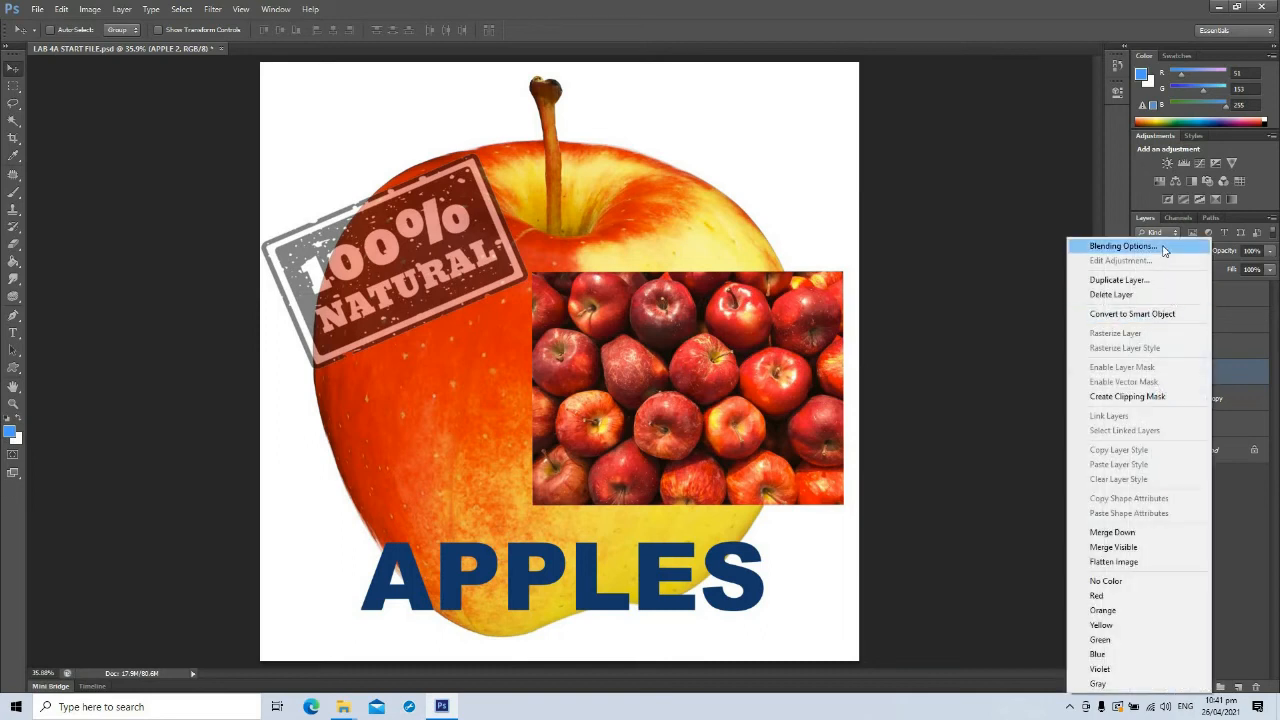
click(1163, 250)
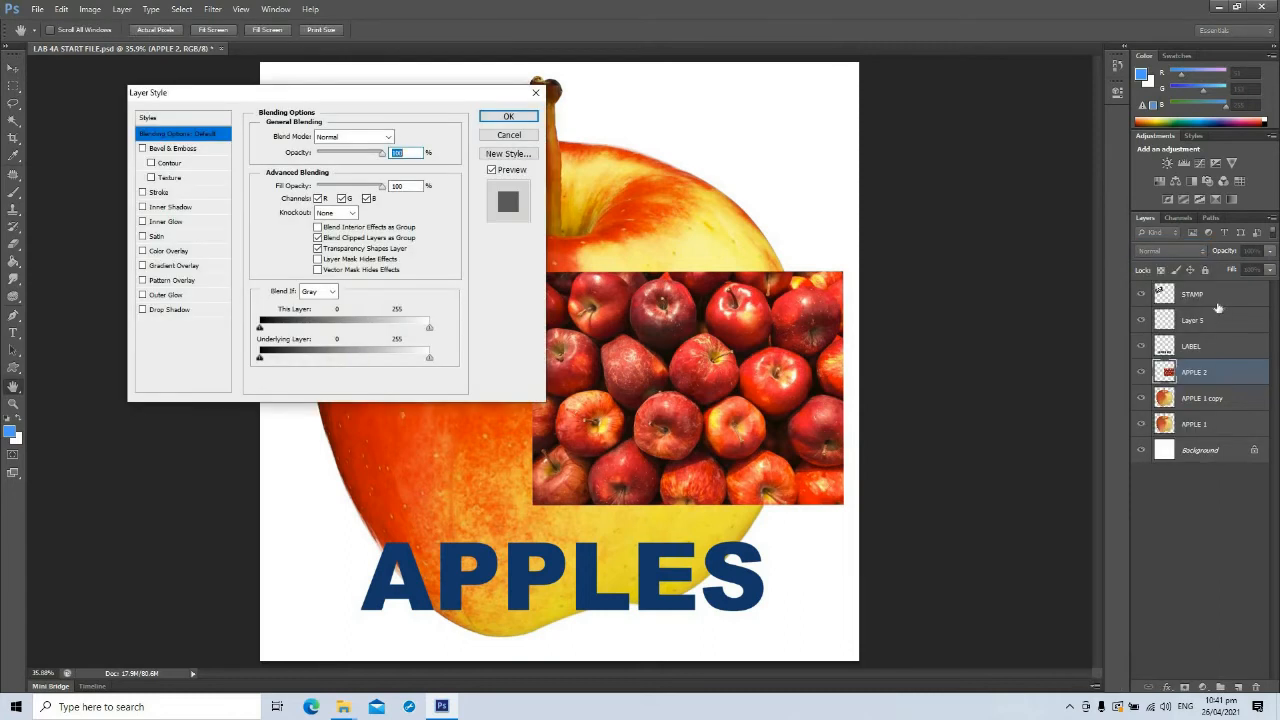
click(509, 136)
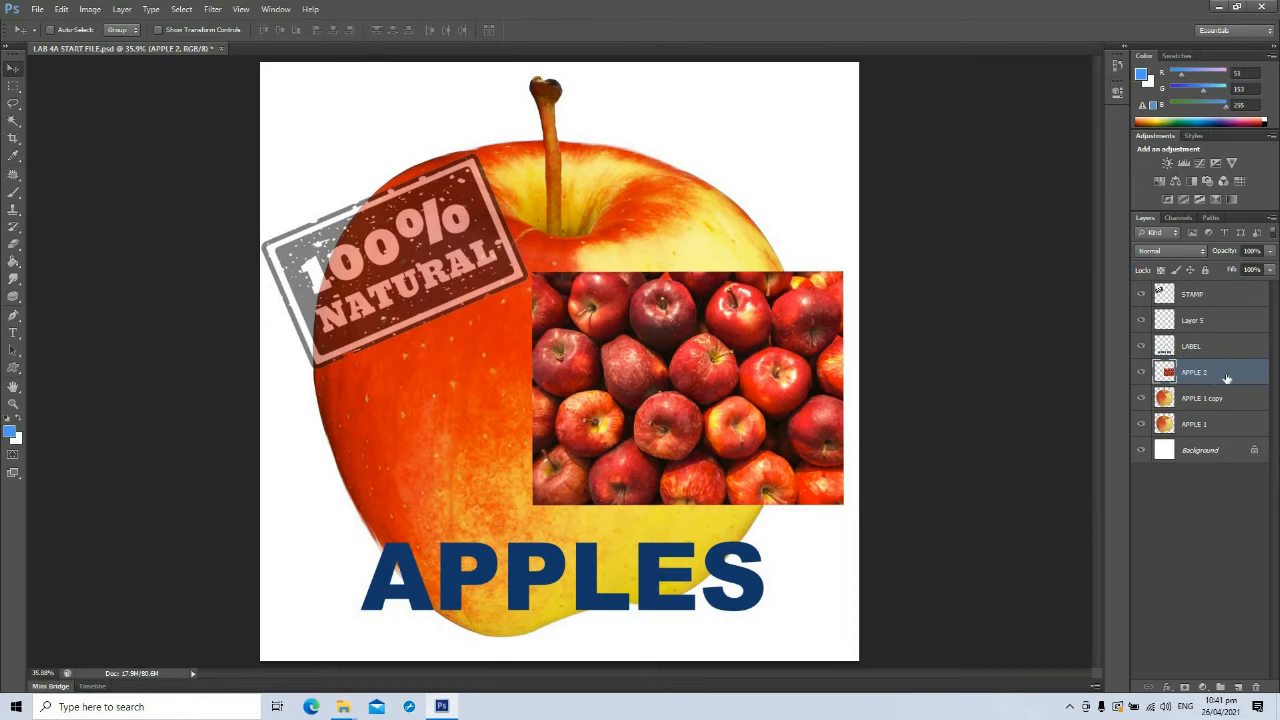
right_click(1222, 376)
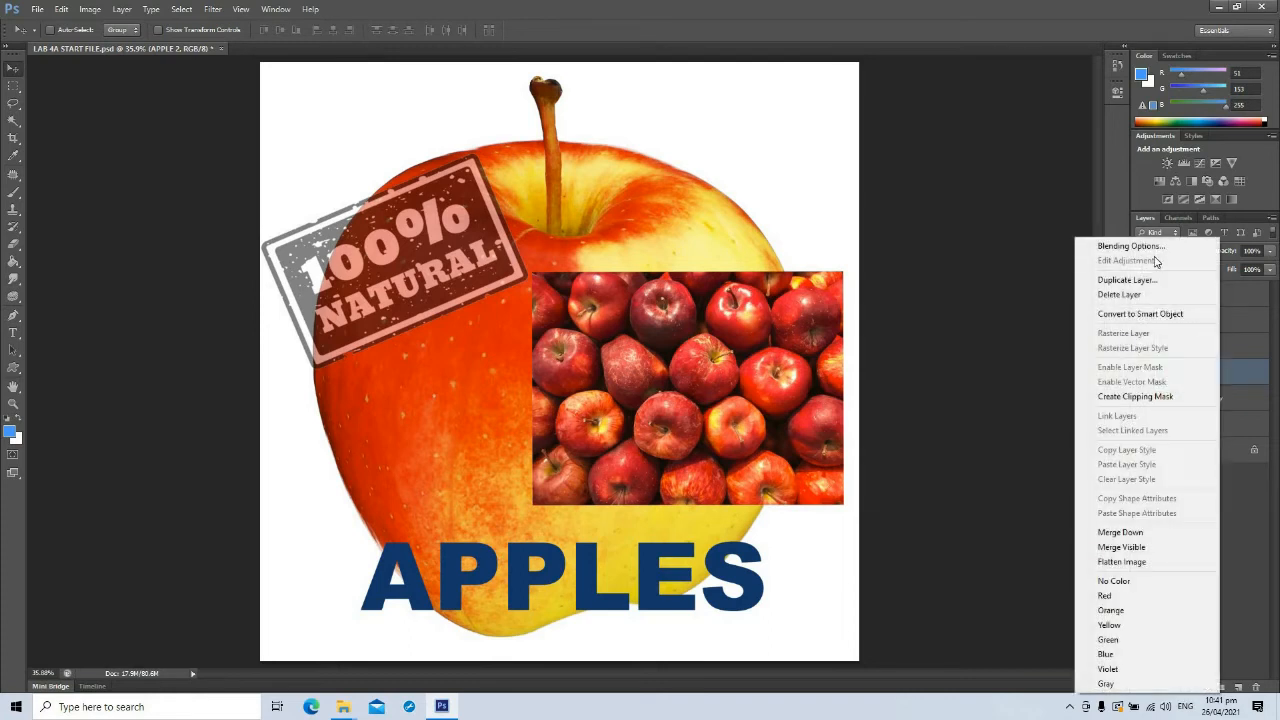
click(1178, 253)
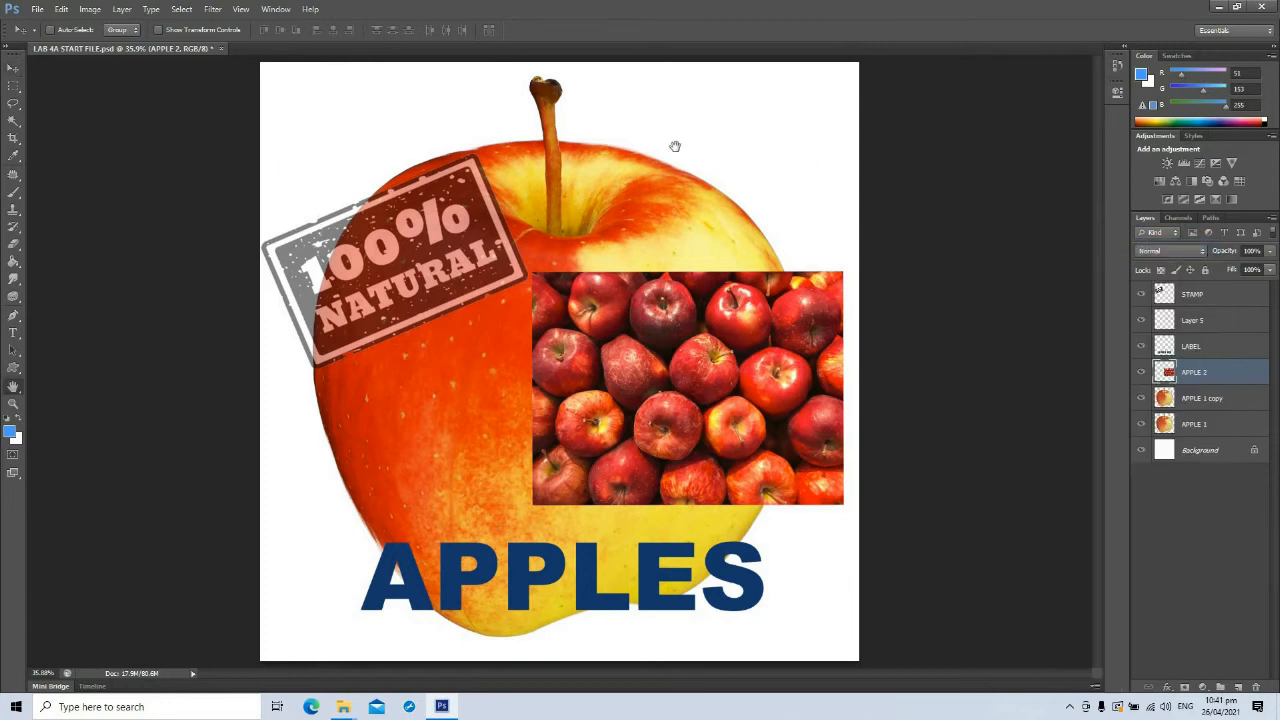
drag(419, 94, 1182, 54)
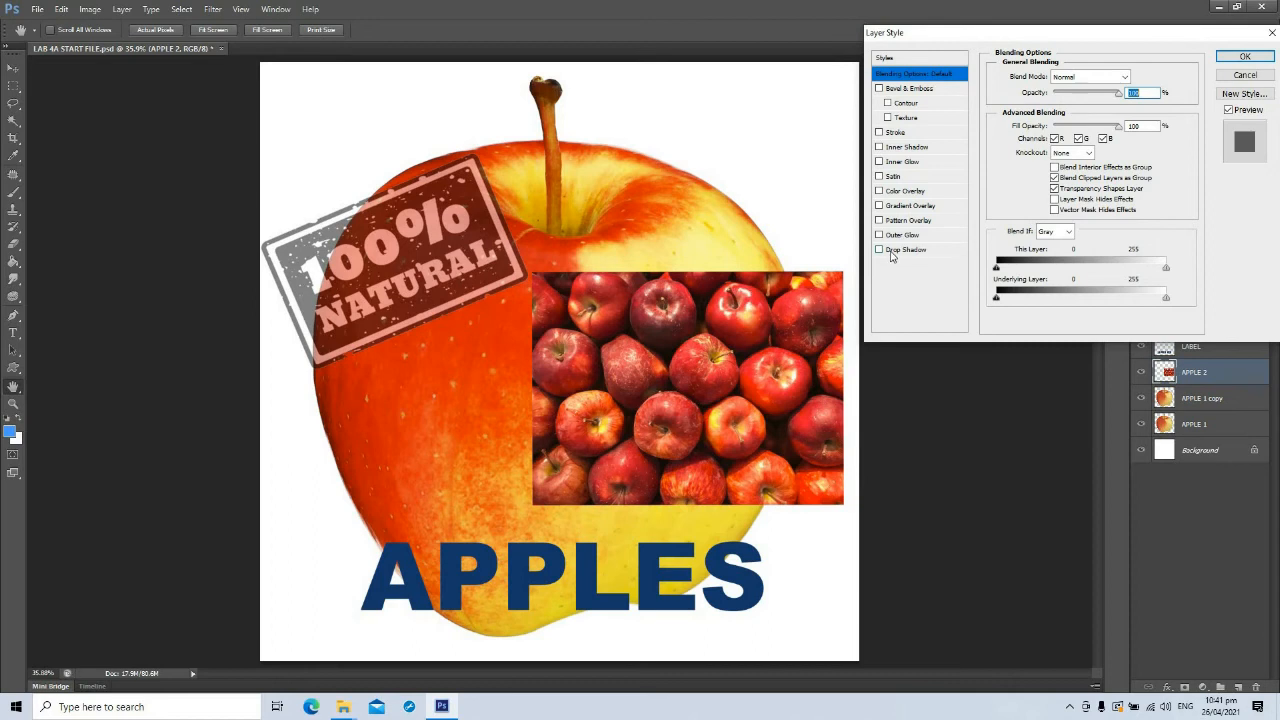
click(879, 133)
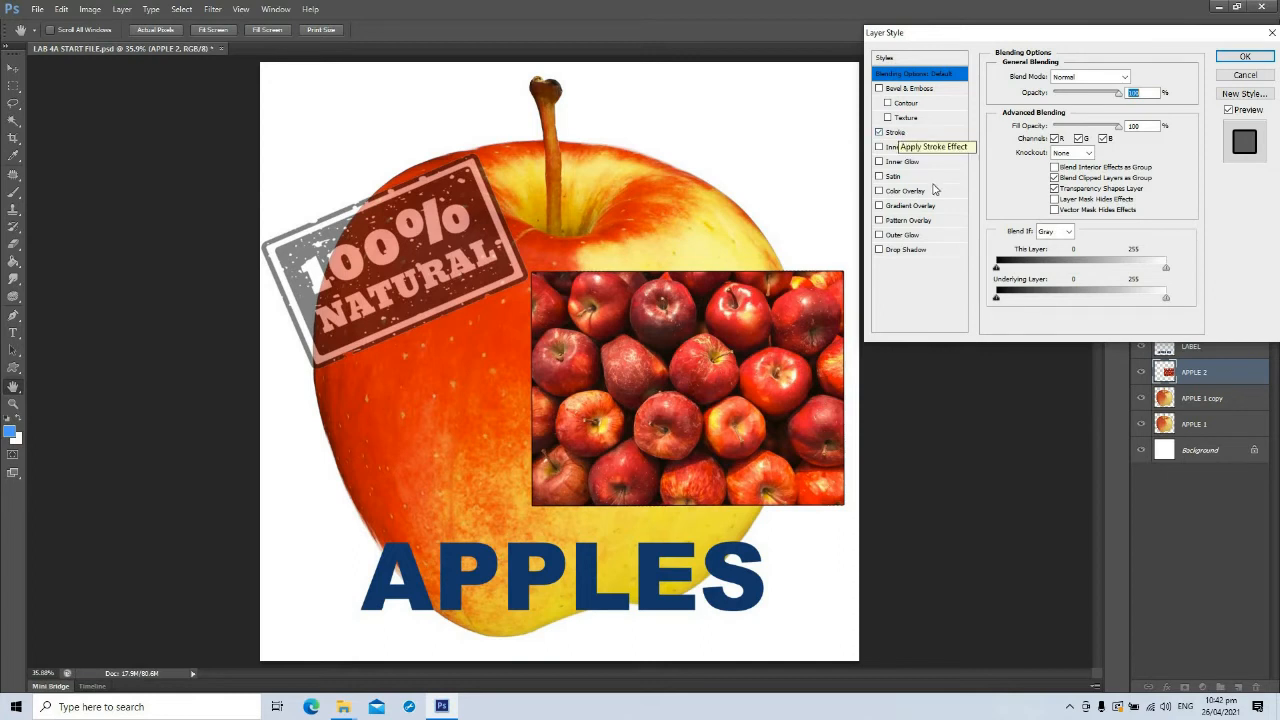
click(896, 132)
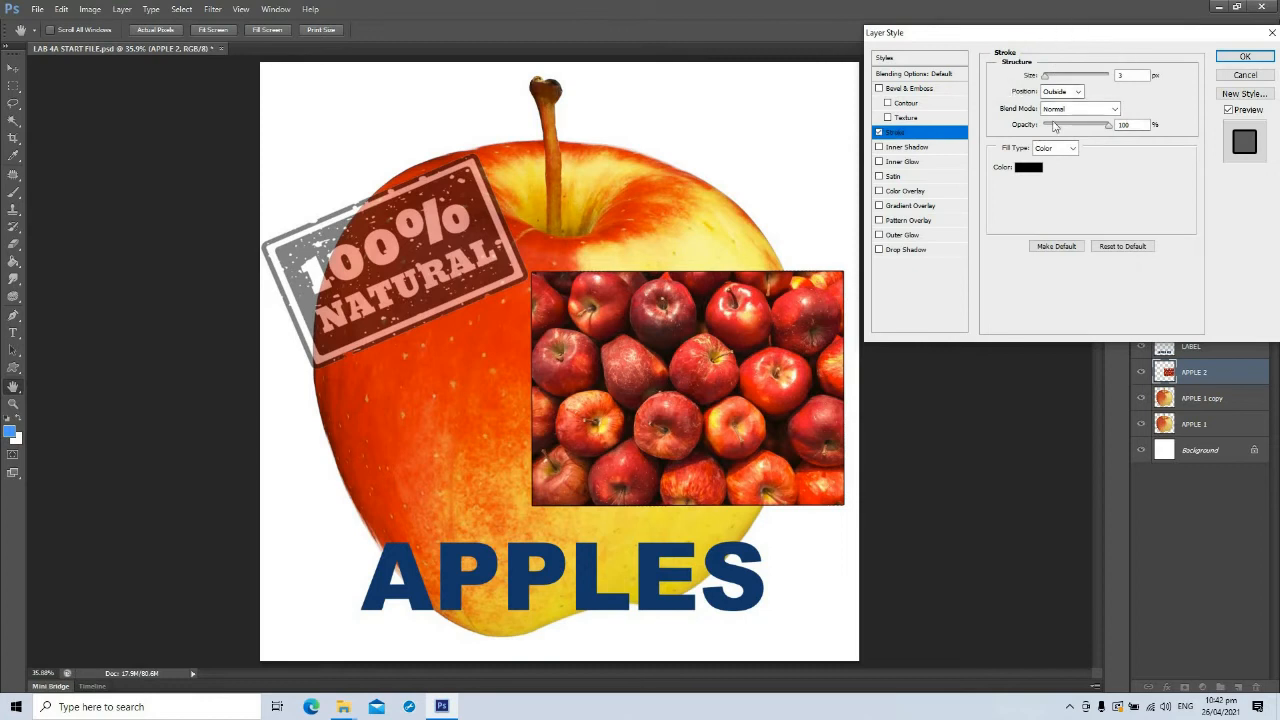
click(1028, 168)
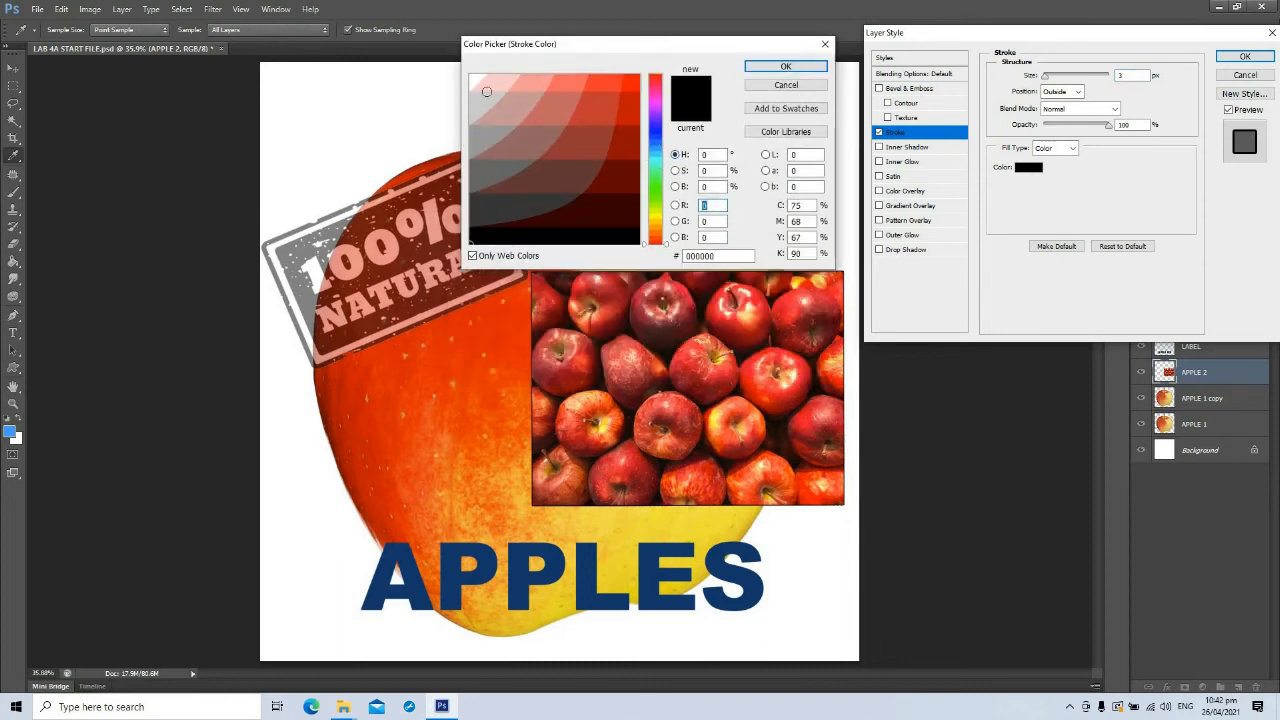
click(476, 84)
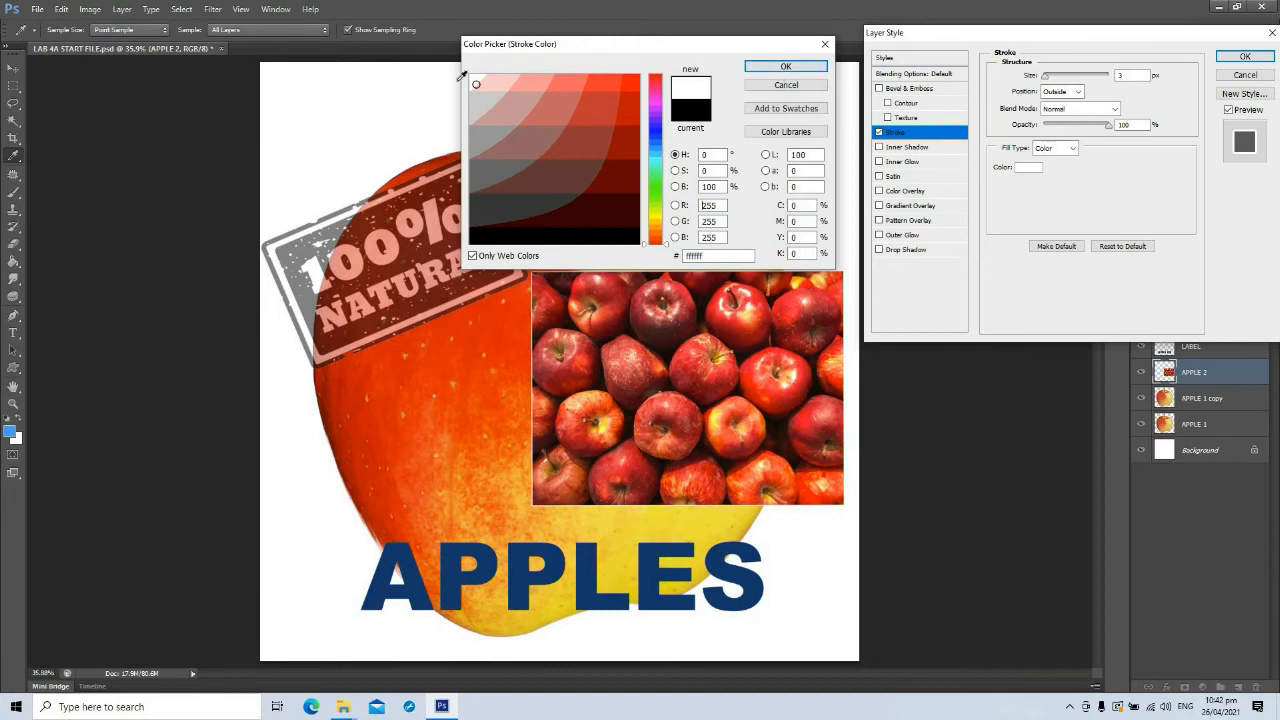
click(795, 87)
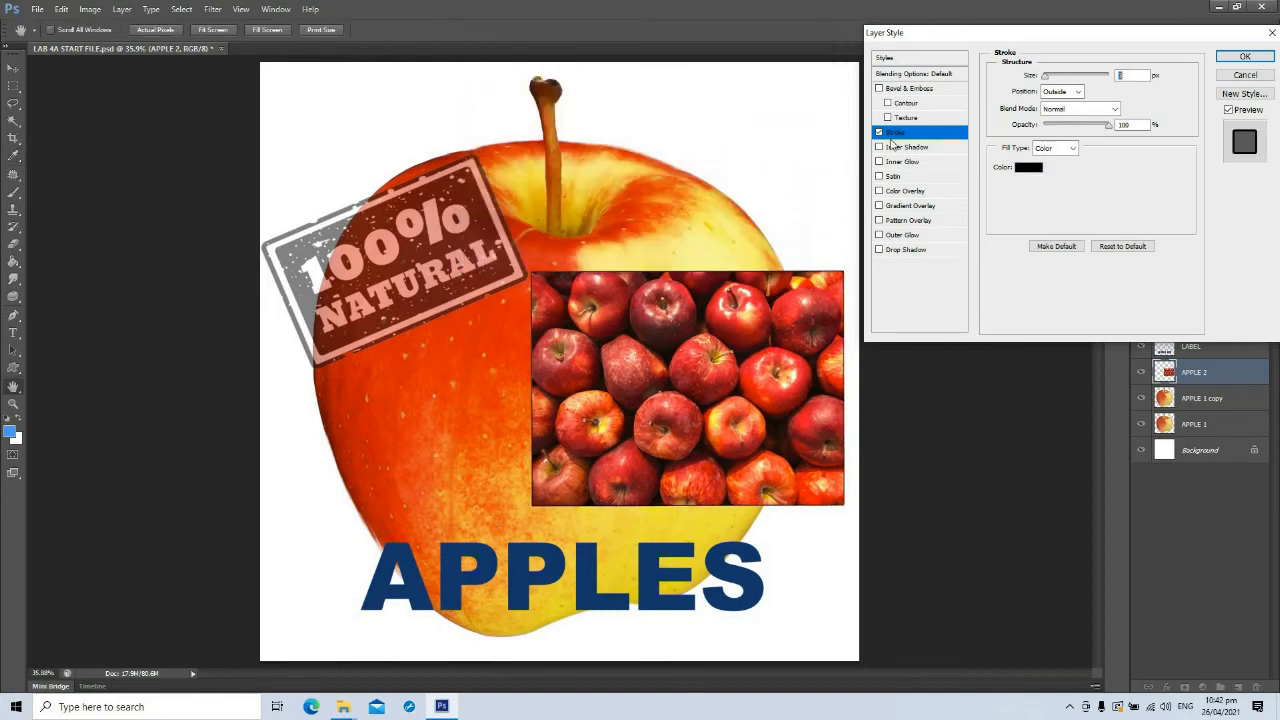
click(880, 146)
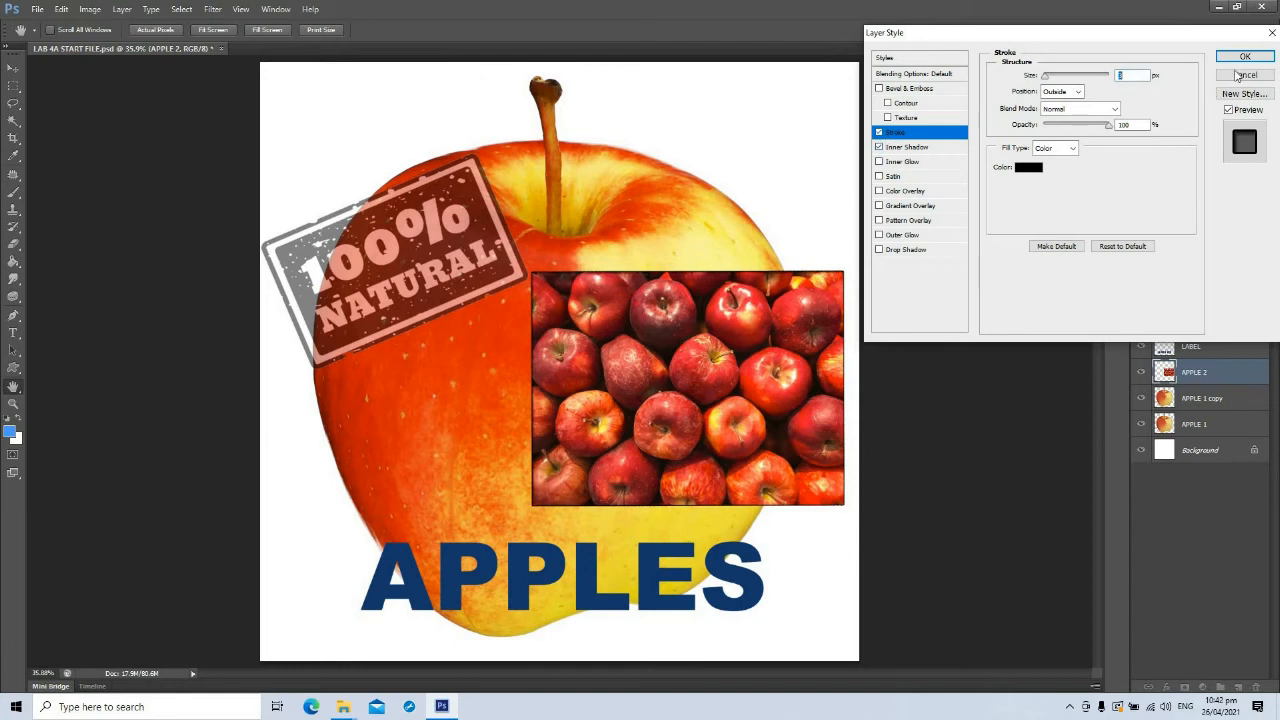
click(1240, 76)
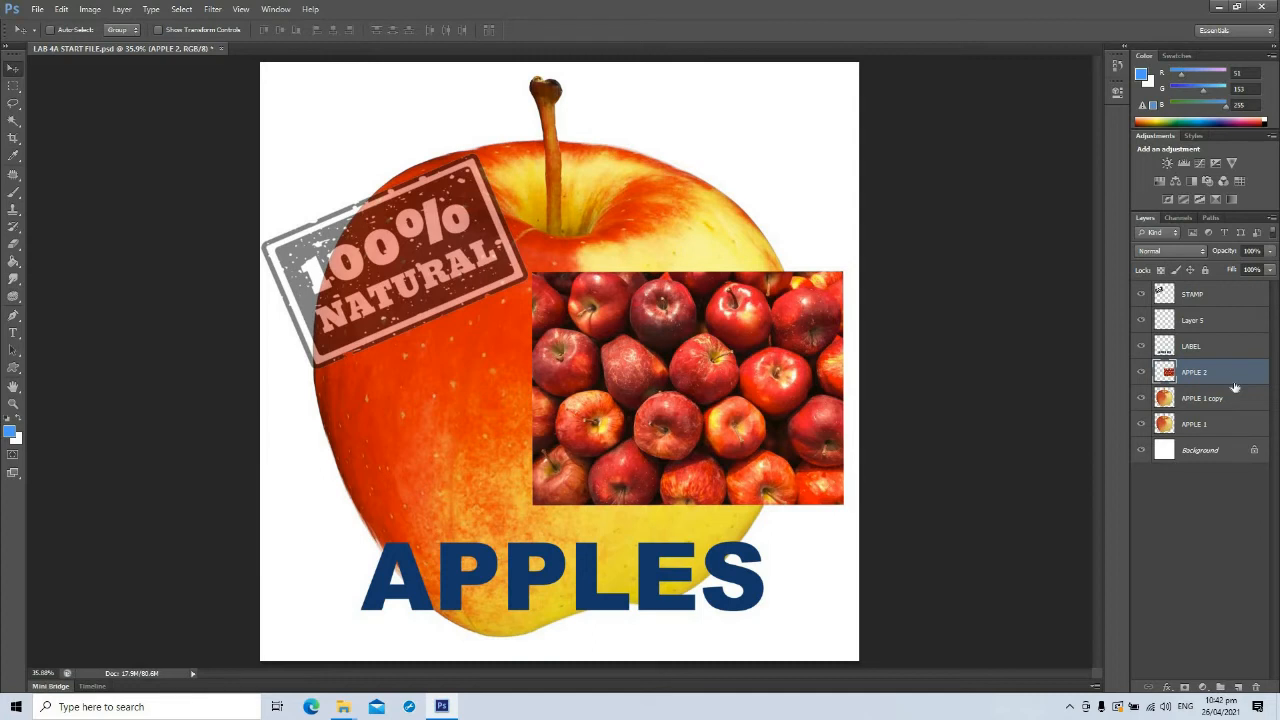
- Add a white Stroke effect to the APPLE 2 layer, about 49 px in size
right_click(1199, 378)
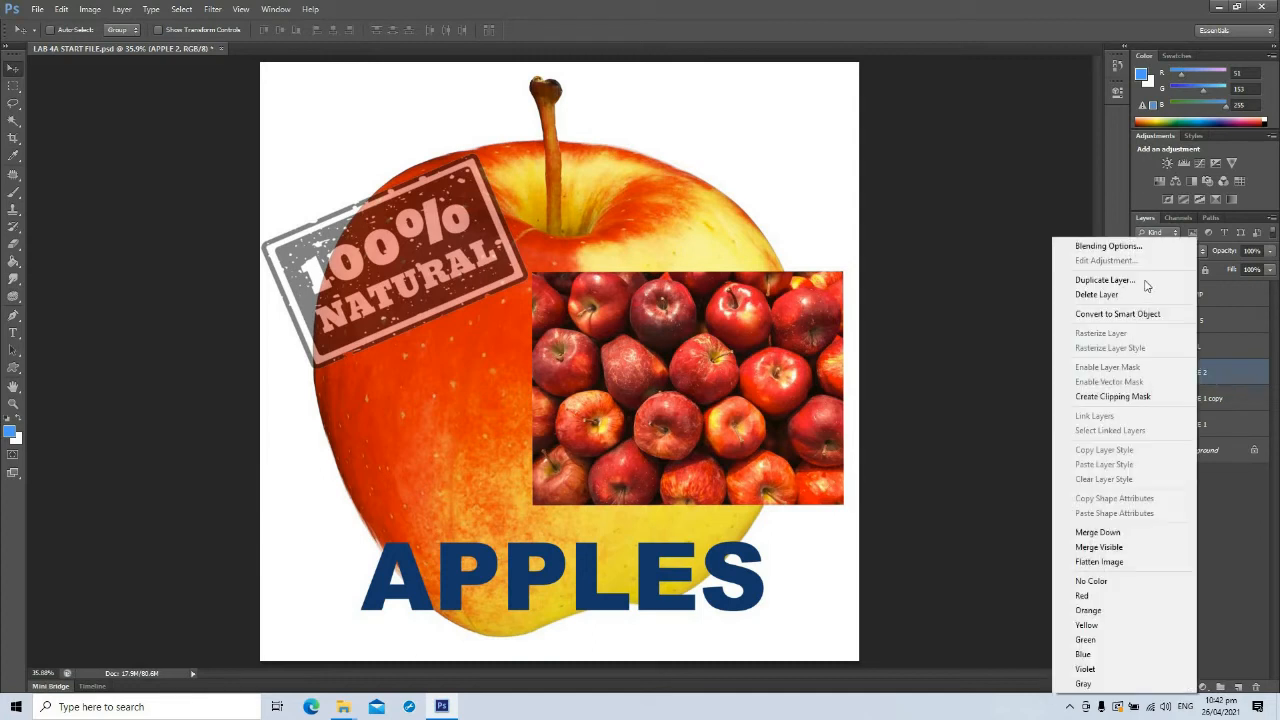
click(1128, 246)
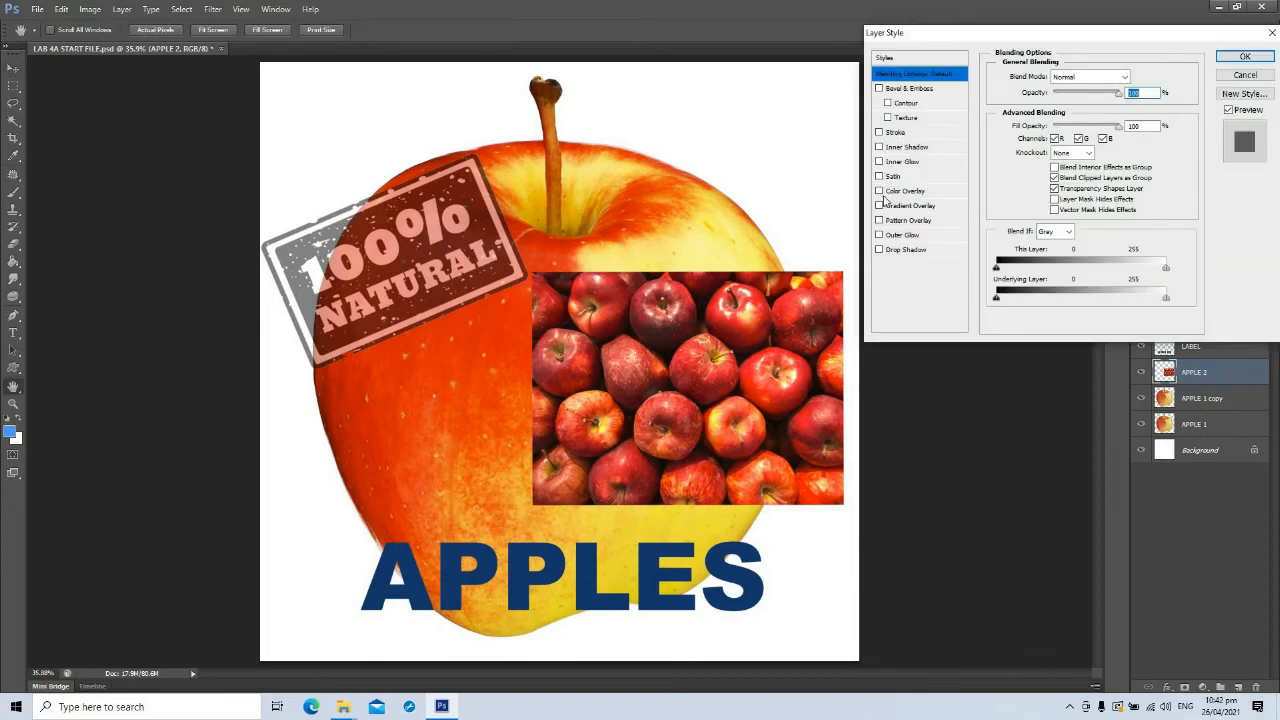
click(879, 133)
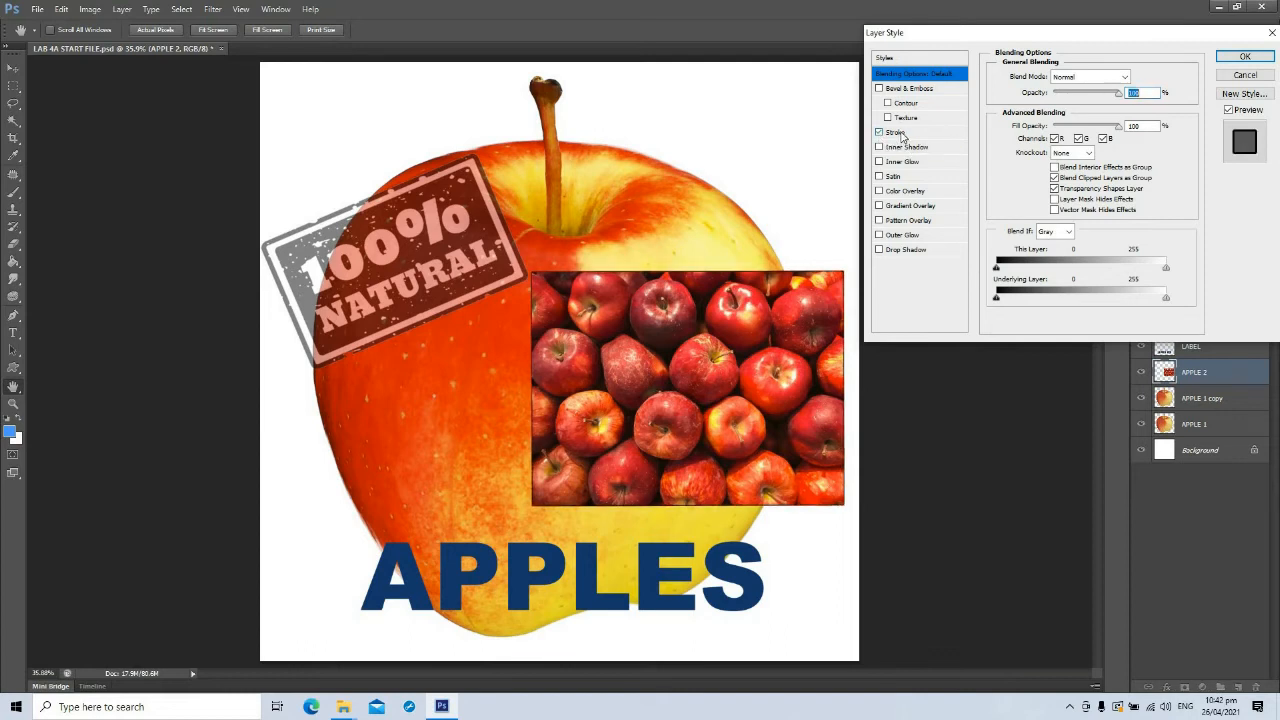
click(898, 133)
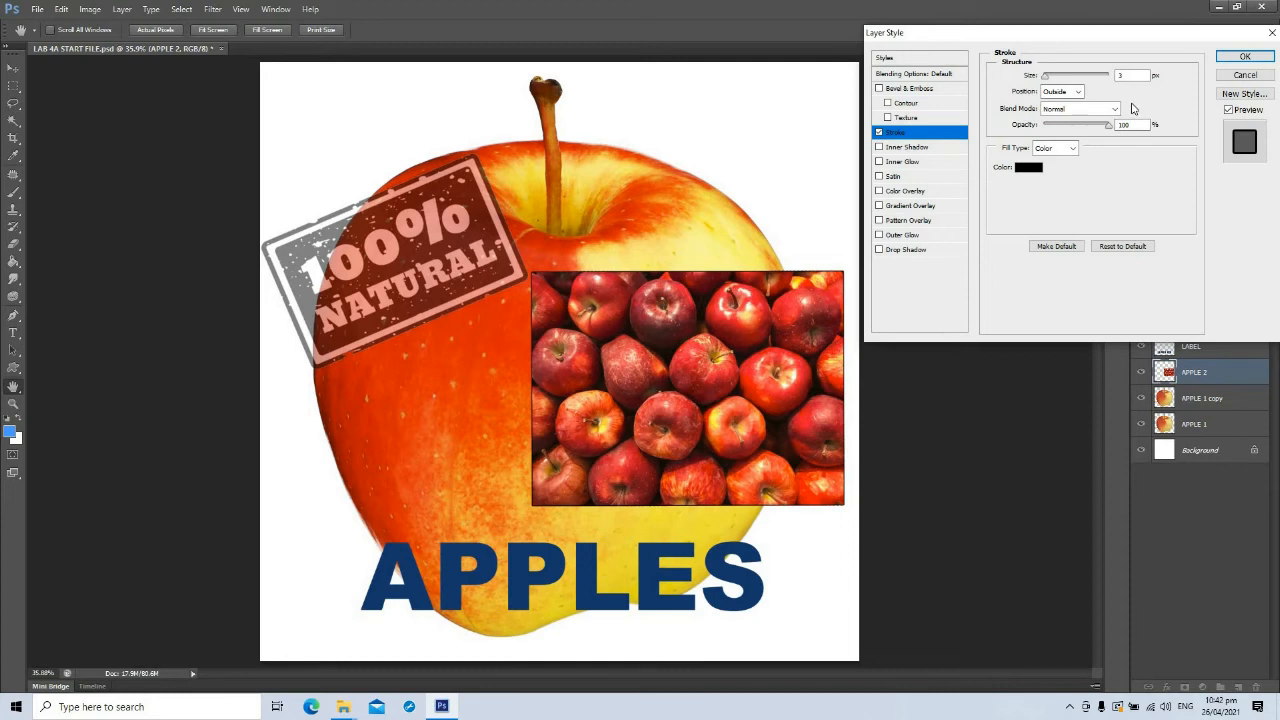
click(1029, 168)
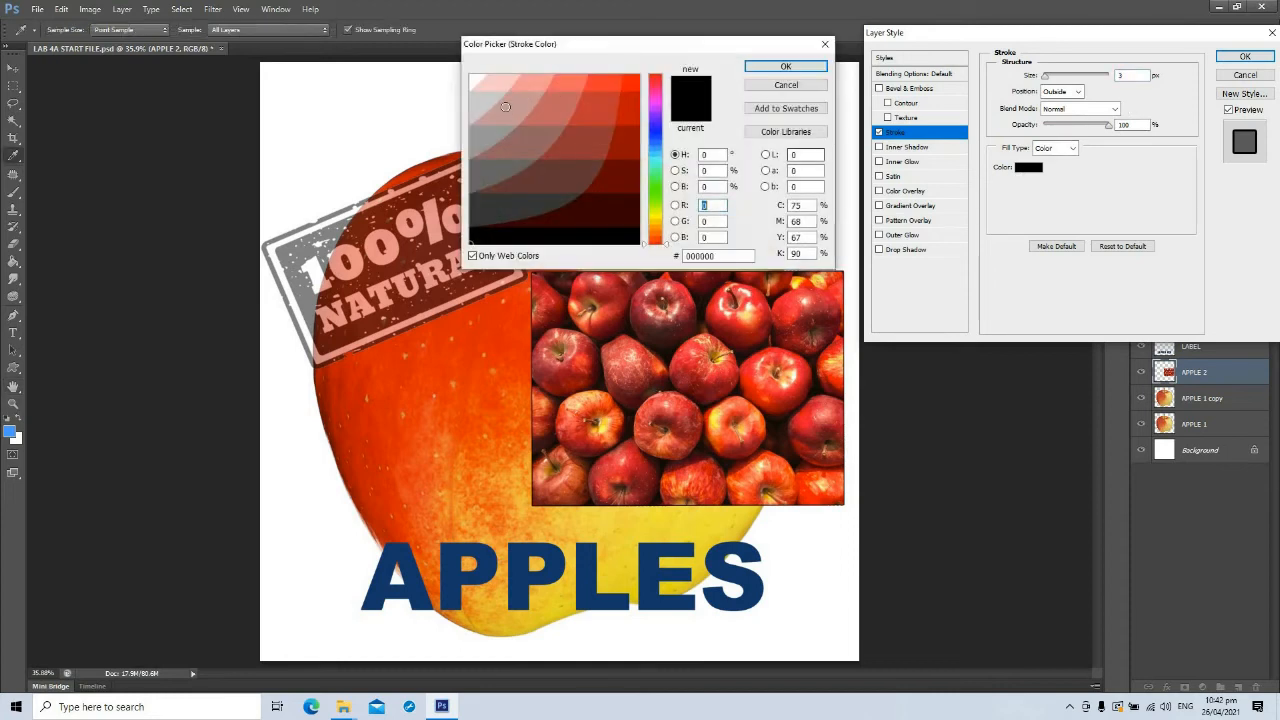
click(474, 83)
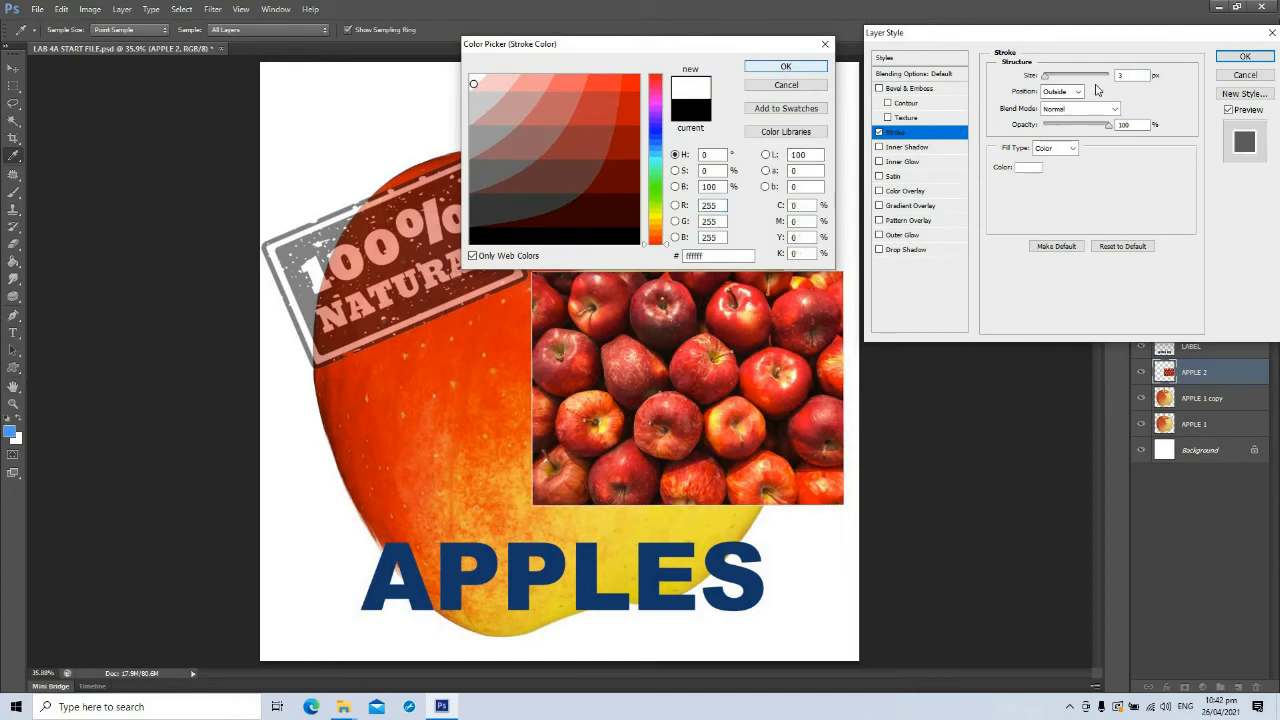
key(Return)
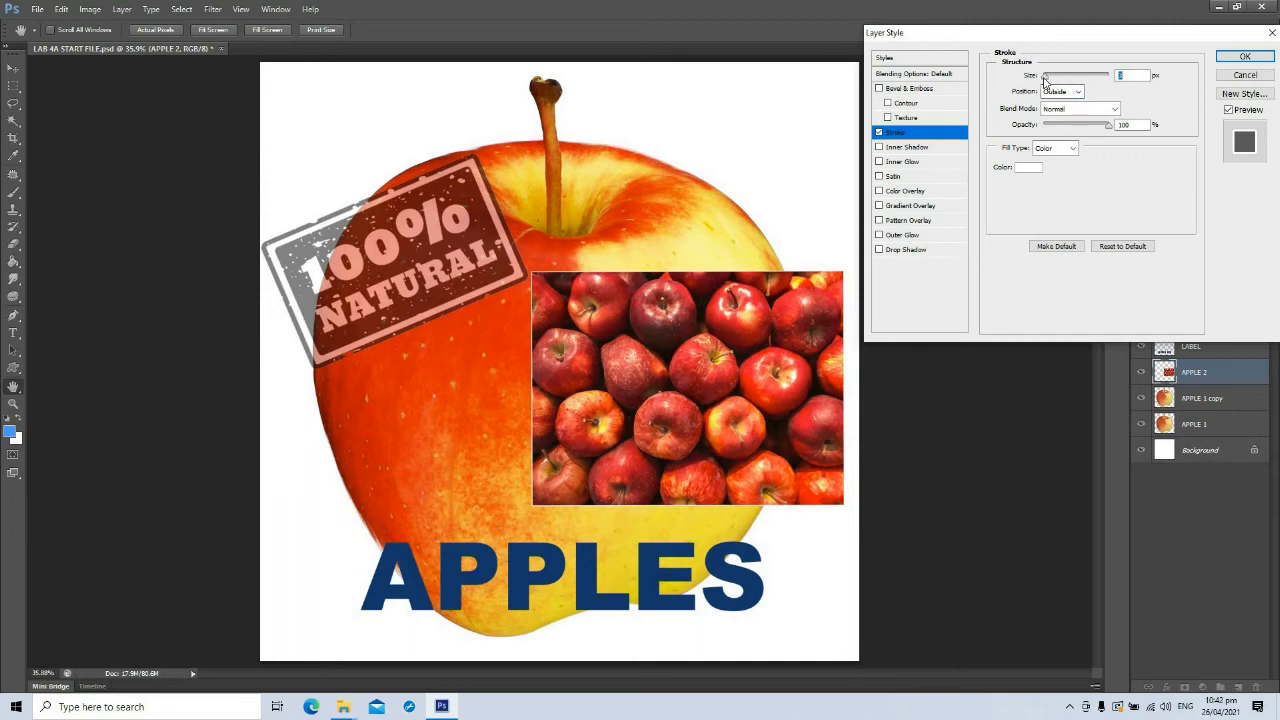
mouse_move(1046, 80)
mouse_down()
mouse_move(1075, 92)
mouse_move(1061, 90)
mouse_up()
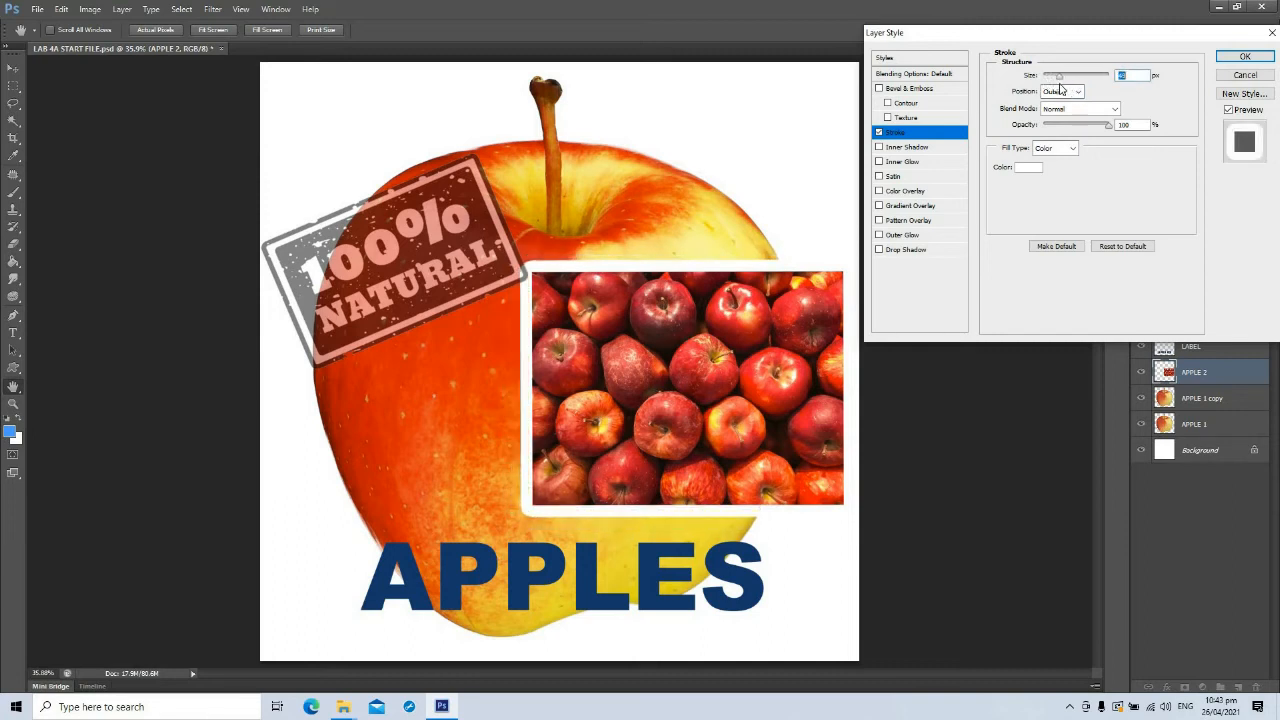
- Change the APPLE 2 stroke color to black (000000) and reduce its size to about 25 px
click(1036, 169)
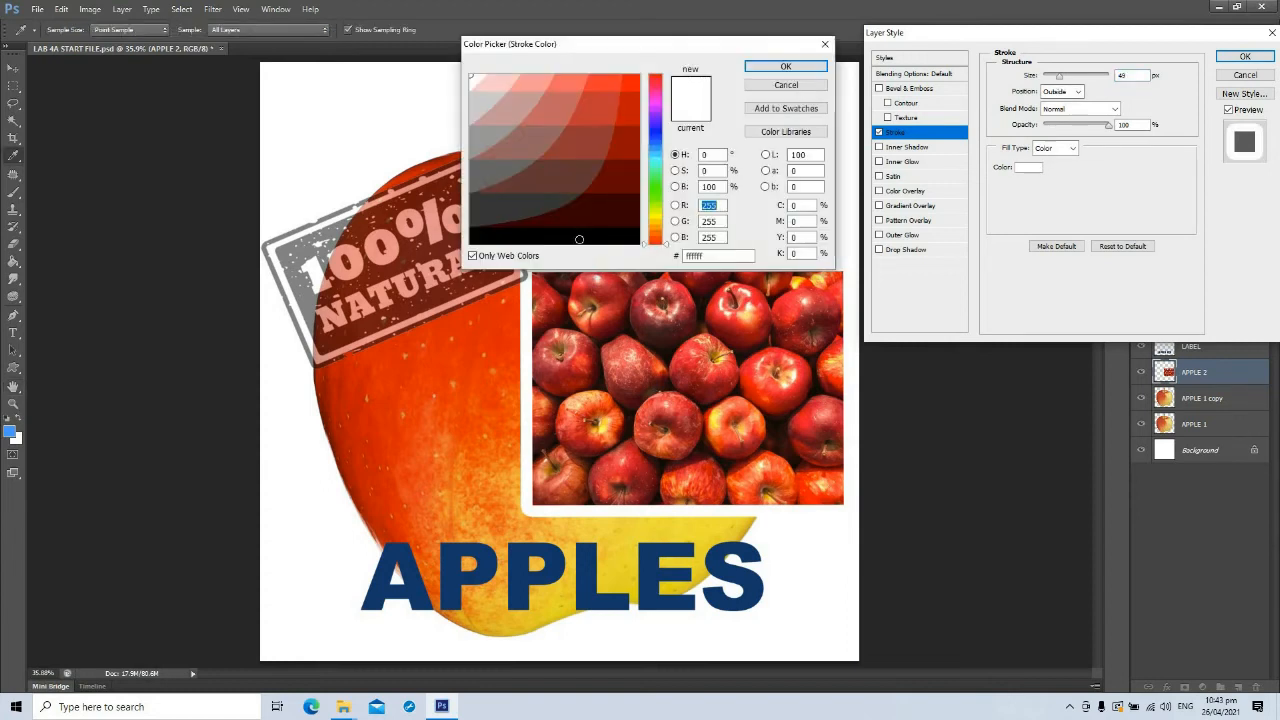
click(579, 239)
click(786, 66)
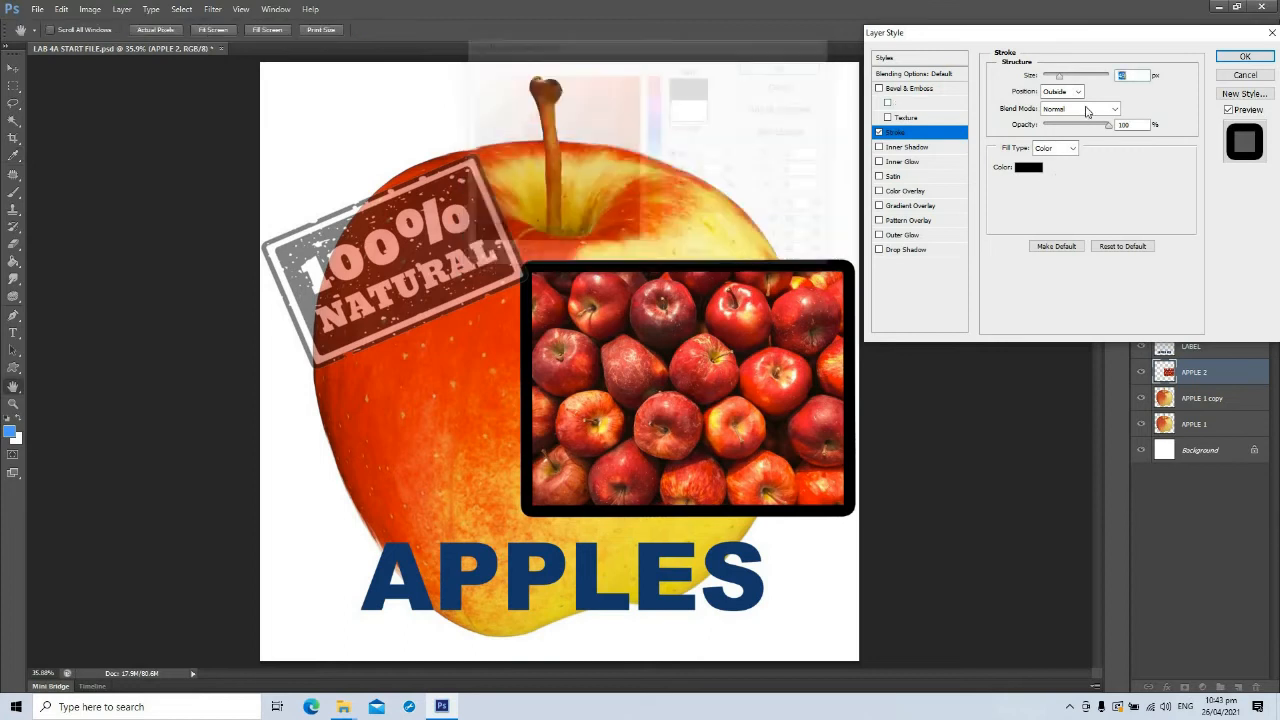
drag(1059, 77, 1053, 78)
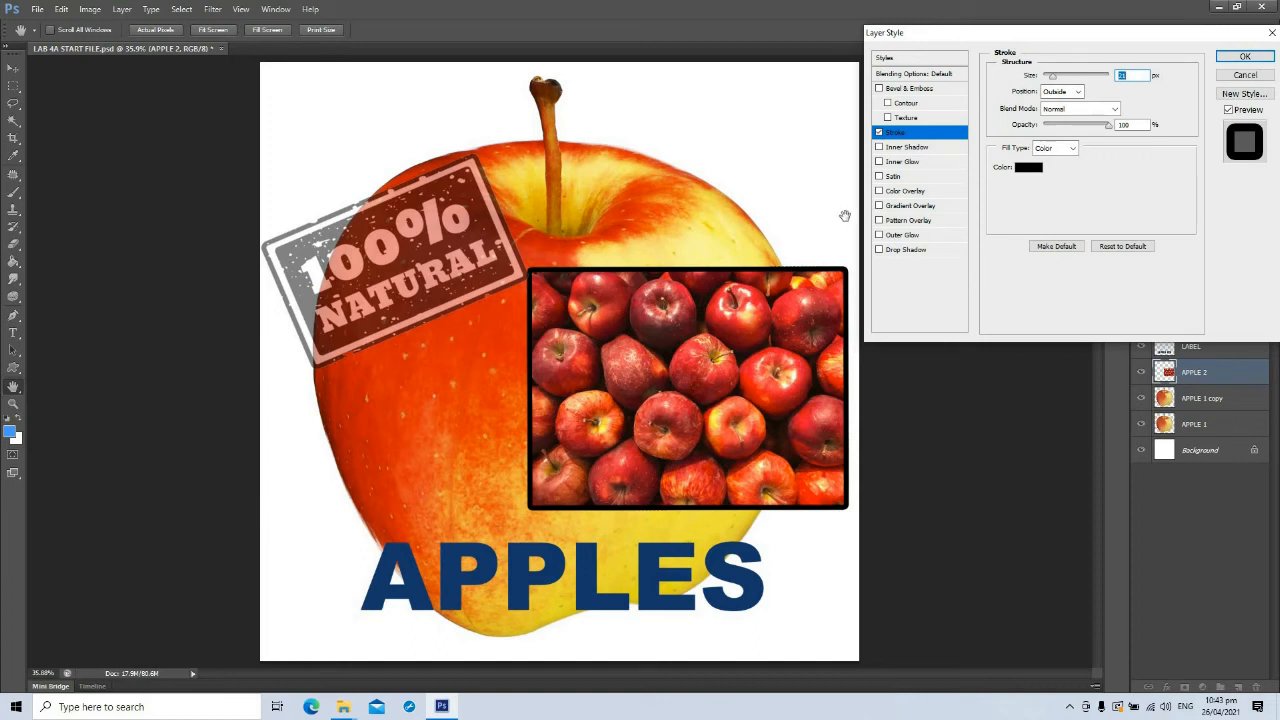
- Try a Color Overlay effect on the APPLE 2 layer and switch it off
click(879, 191)
click(895, 191)
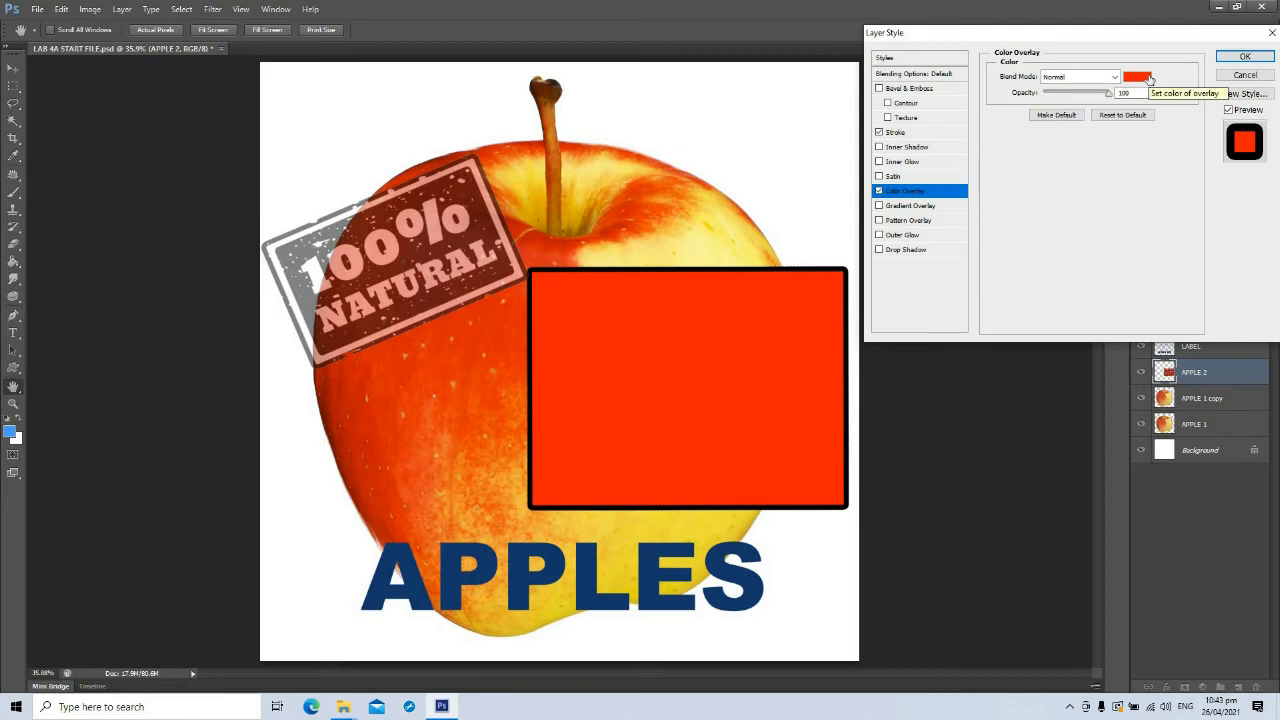
click(879, 193)
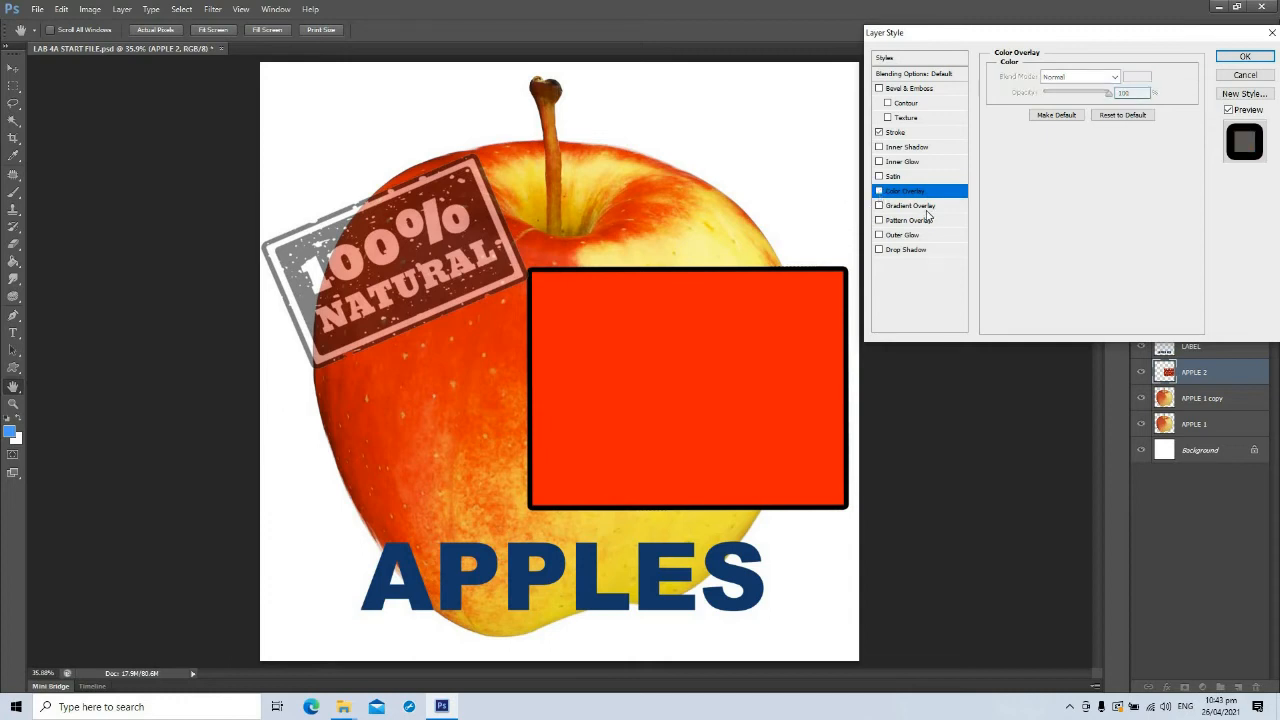
- Enable a Drop Shadow on the APPLE 2 layer with Normal blend mode and a gray shadow color
click(880, 251)
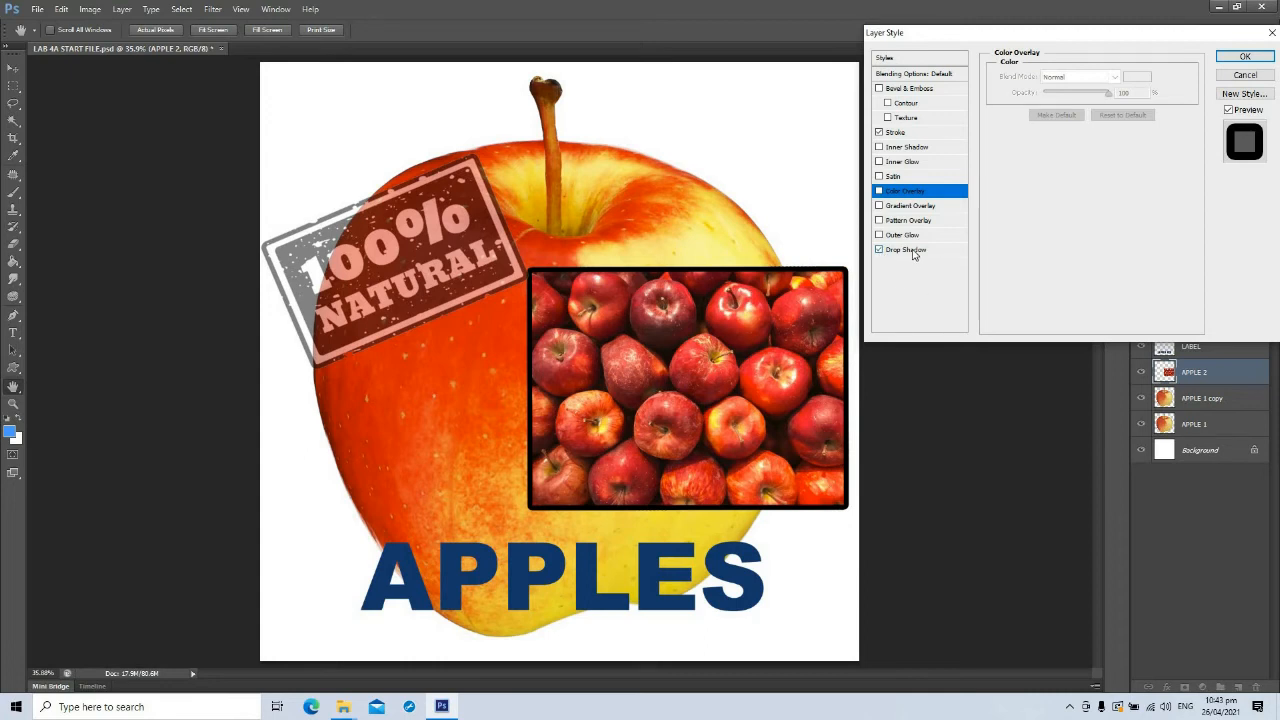
click(910, 251)
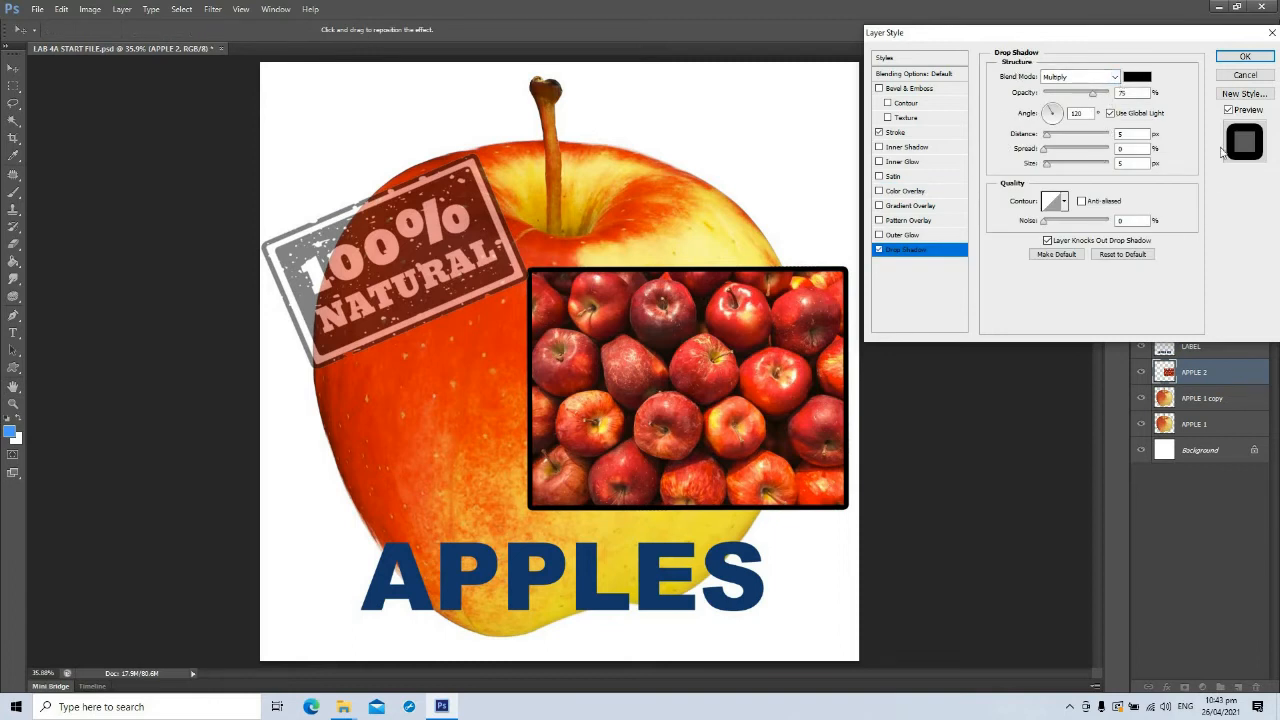
click(1116, 78)
click(1092, 91)
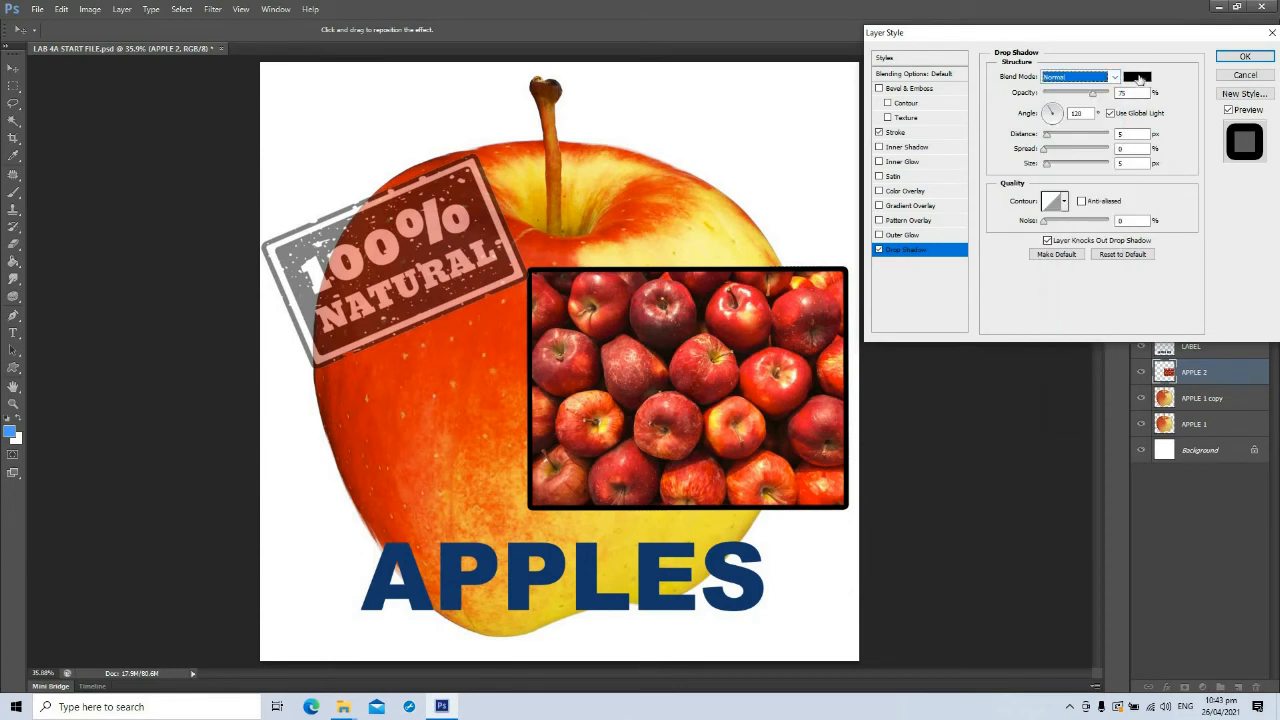
click(1139, 78)
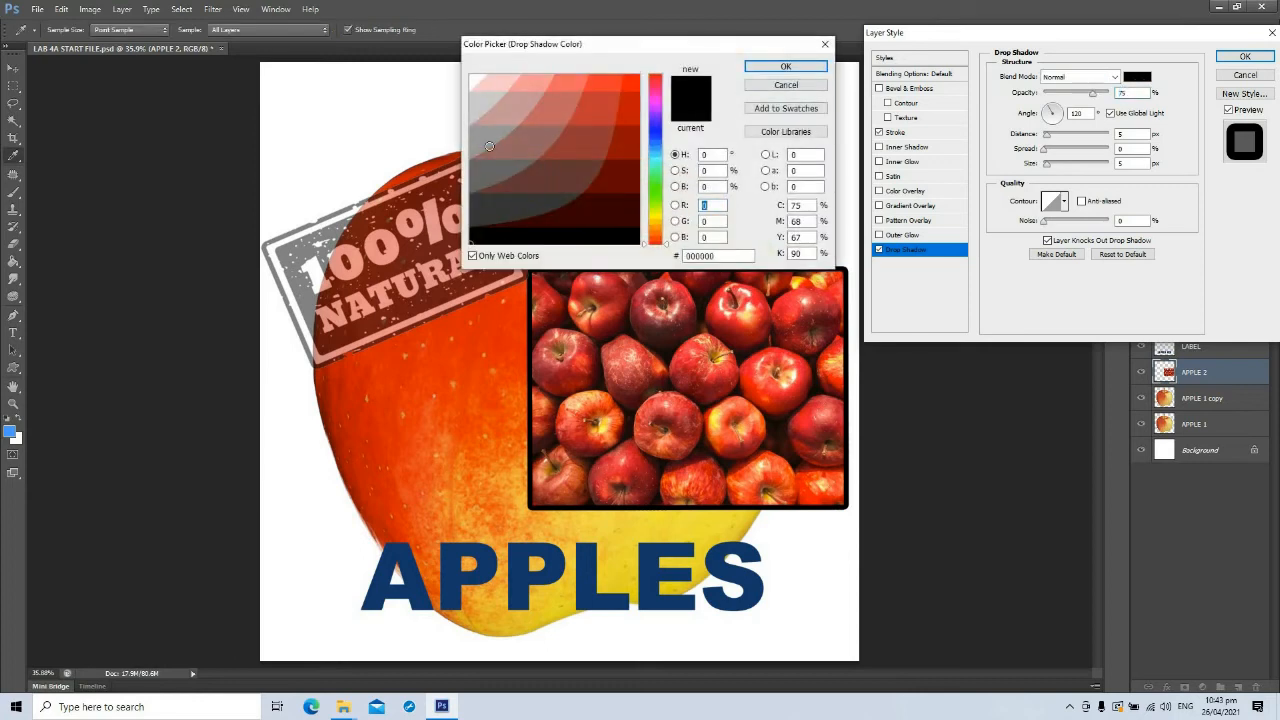
click(786, 66)
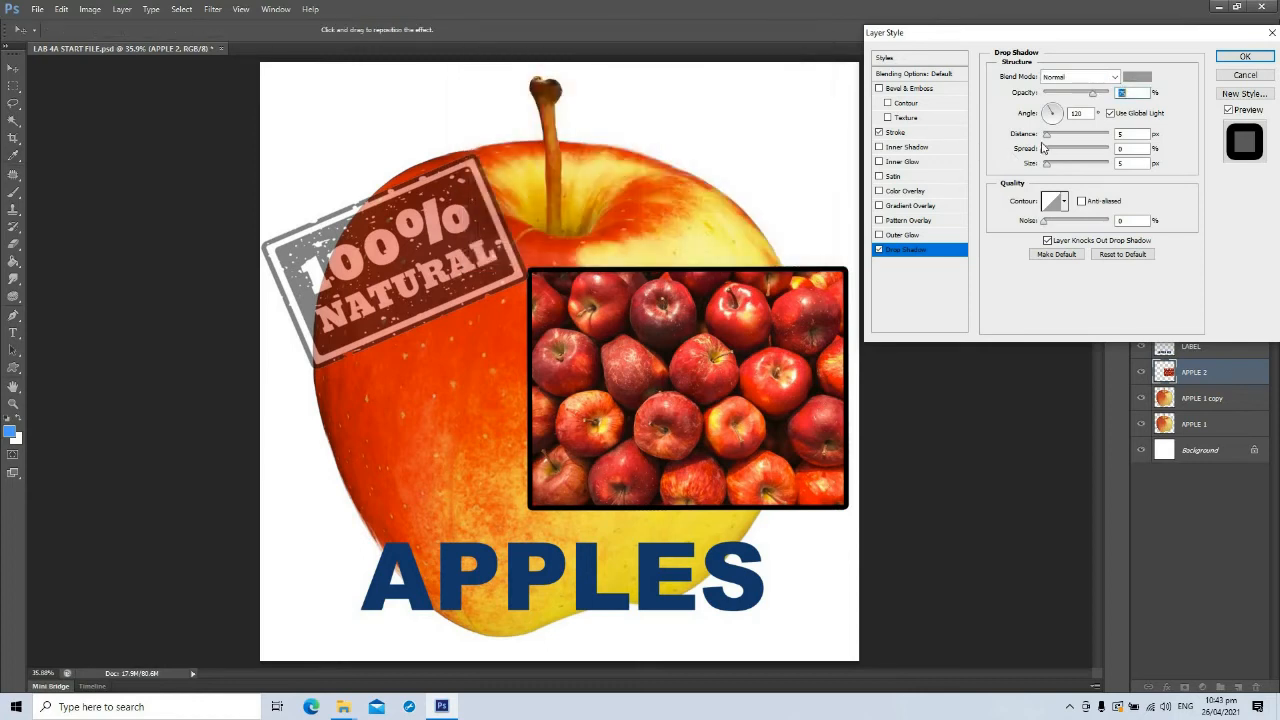
- Set the drop shadow's distance to about 34 px and spread to about 53%, enlarge its size, and apply the layer style
drag(1048, 140, 1067, 140)
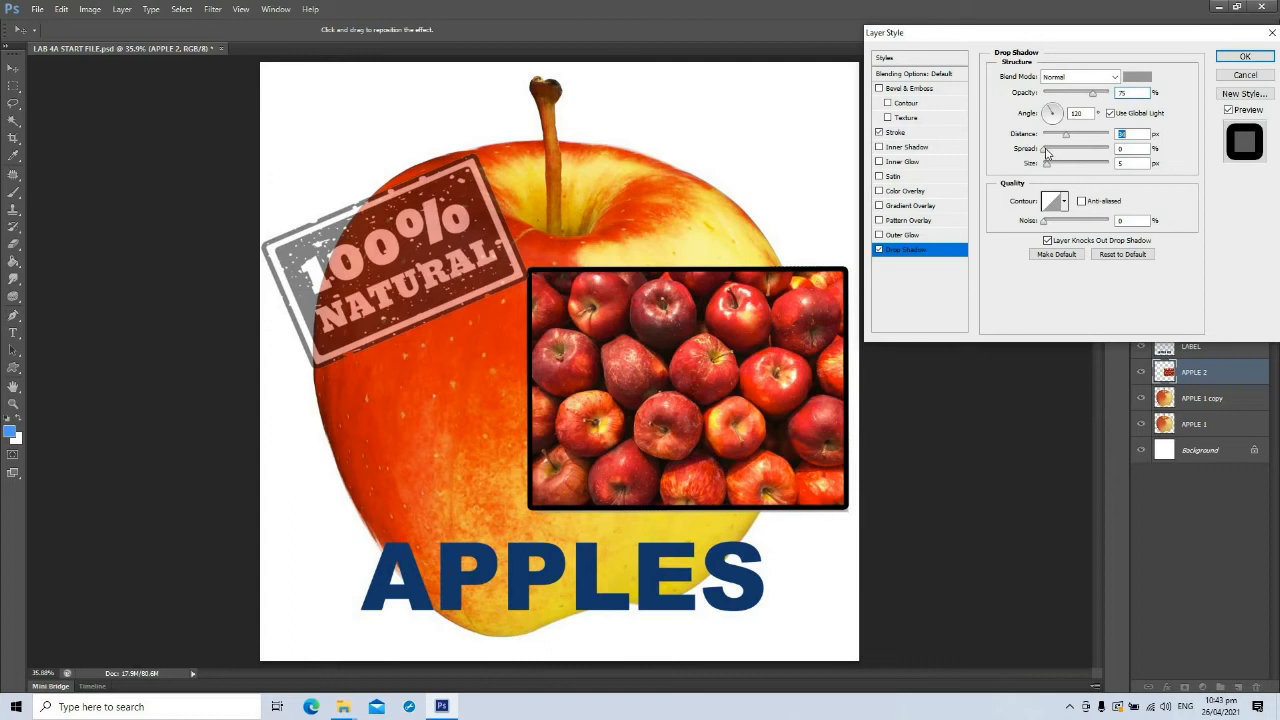
click(1078, 150)
drag(1047, 164, 1068, 201)
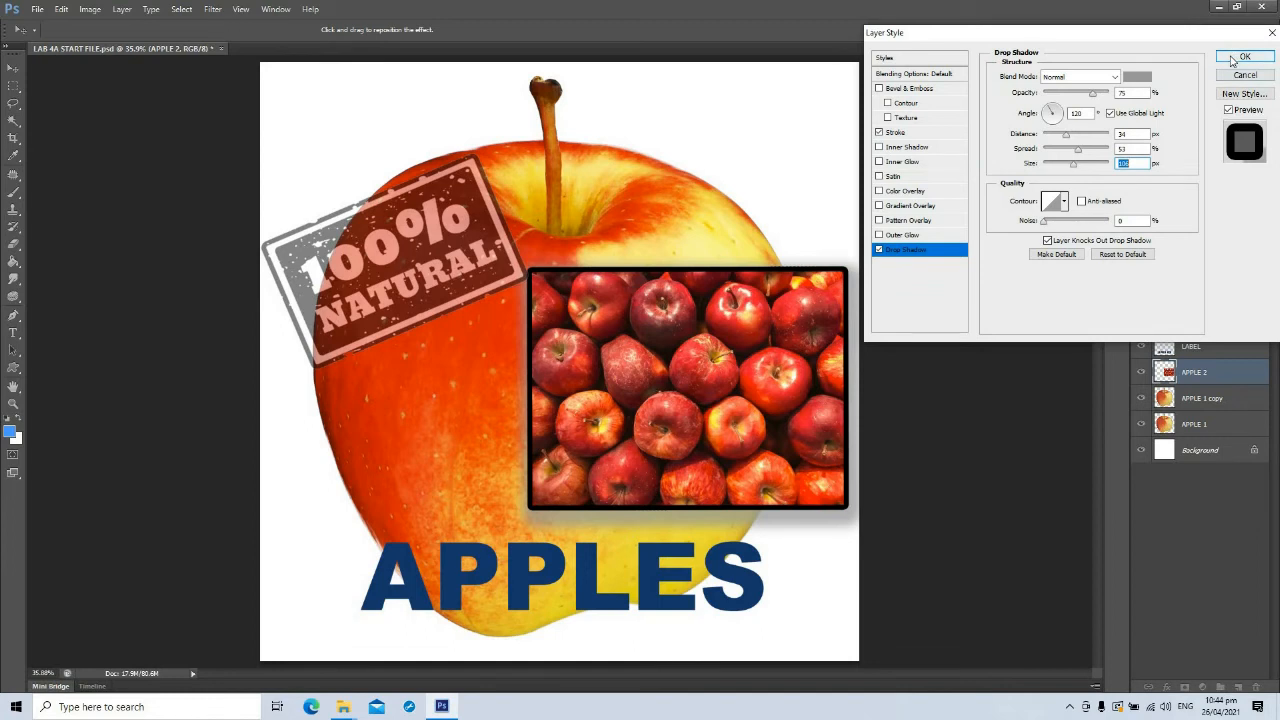
key(Return)
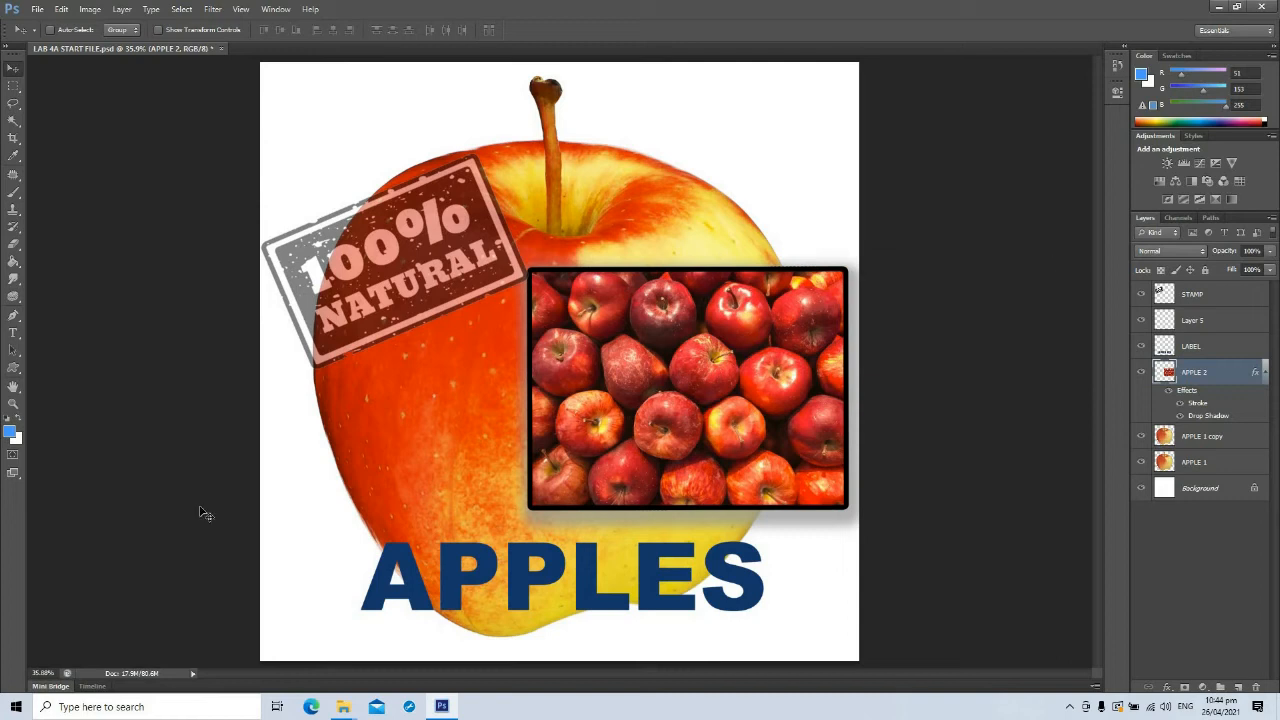
- Draw a blue rectangle about 3091 by 566 px across the poster behind APPLES, directly above the Background layer
click(13, 349)
click(1198, 465)
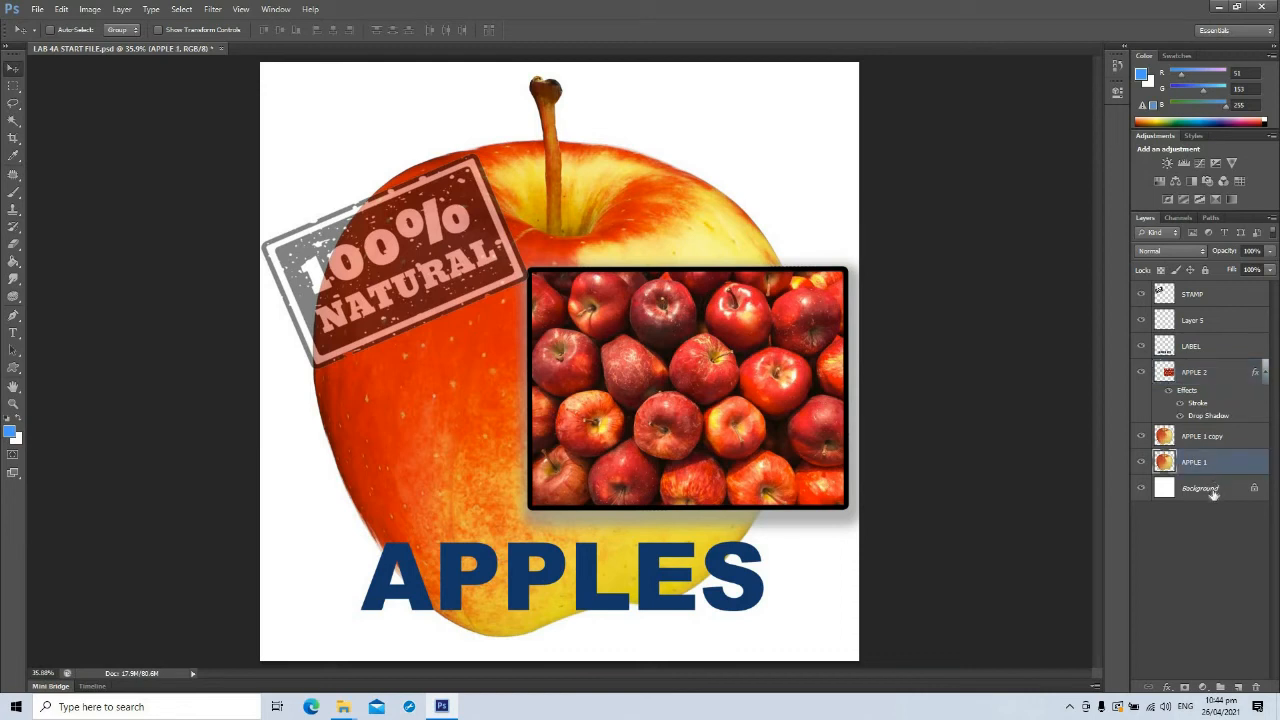
click(1216, 489)
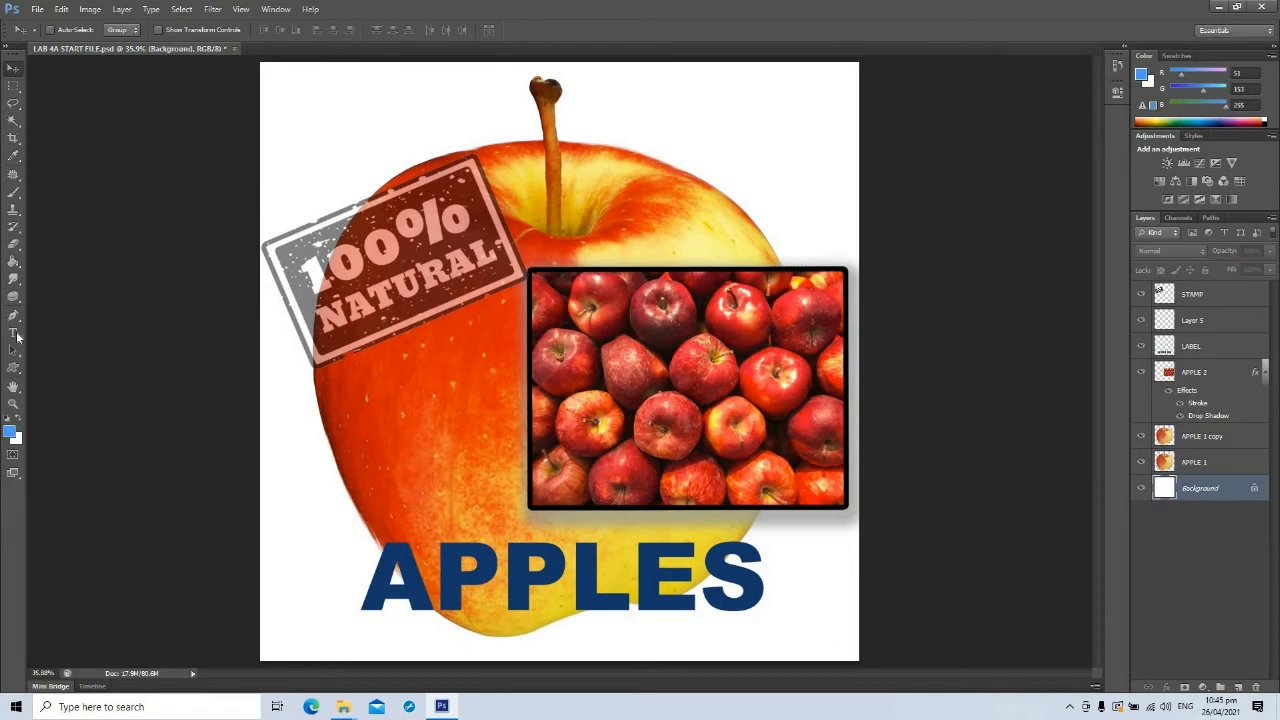
drag(13, 367, 87, 370)
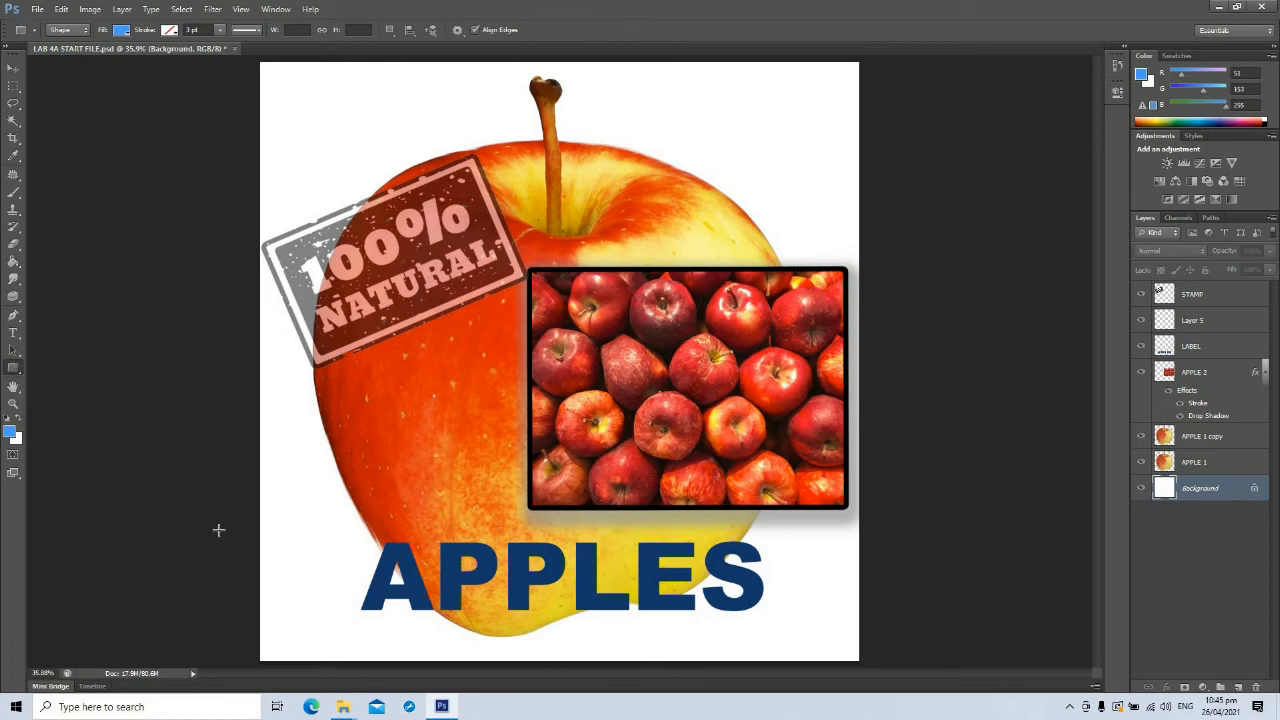
drag(212, 511, 952, 648)
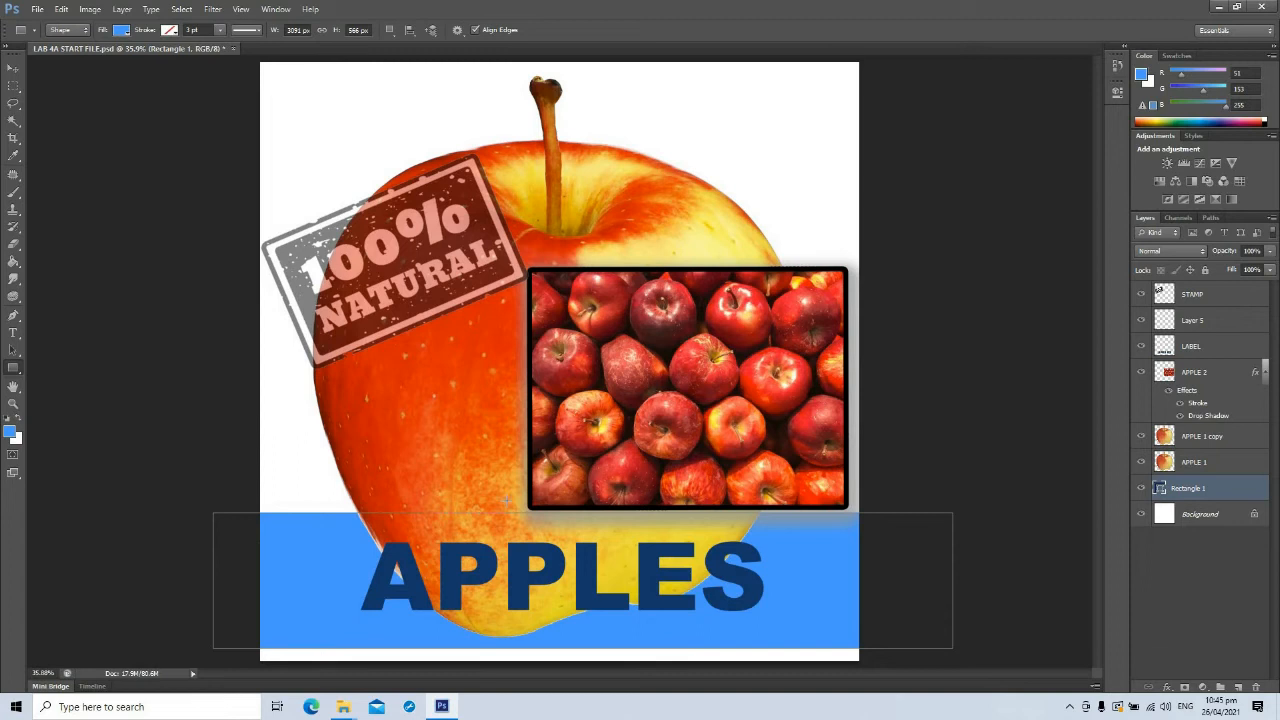
- Try several fill colors on the rectangle, including green, bright blue and pale yellow, and finish with dark blue
click(120, 31)
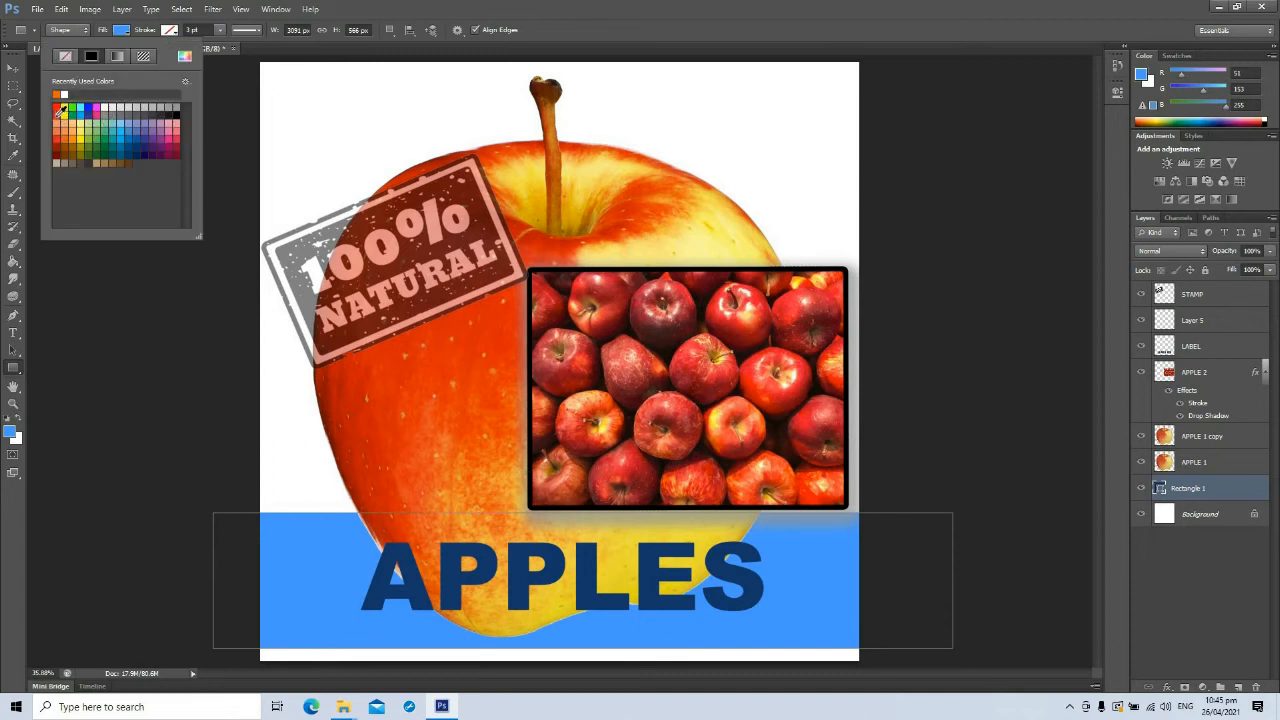
click(62, 109)
click(84, 117)
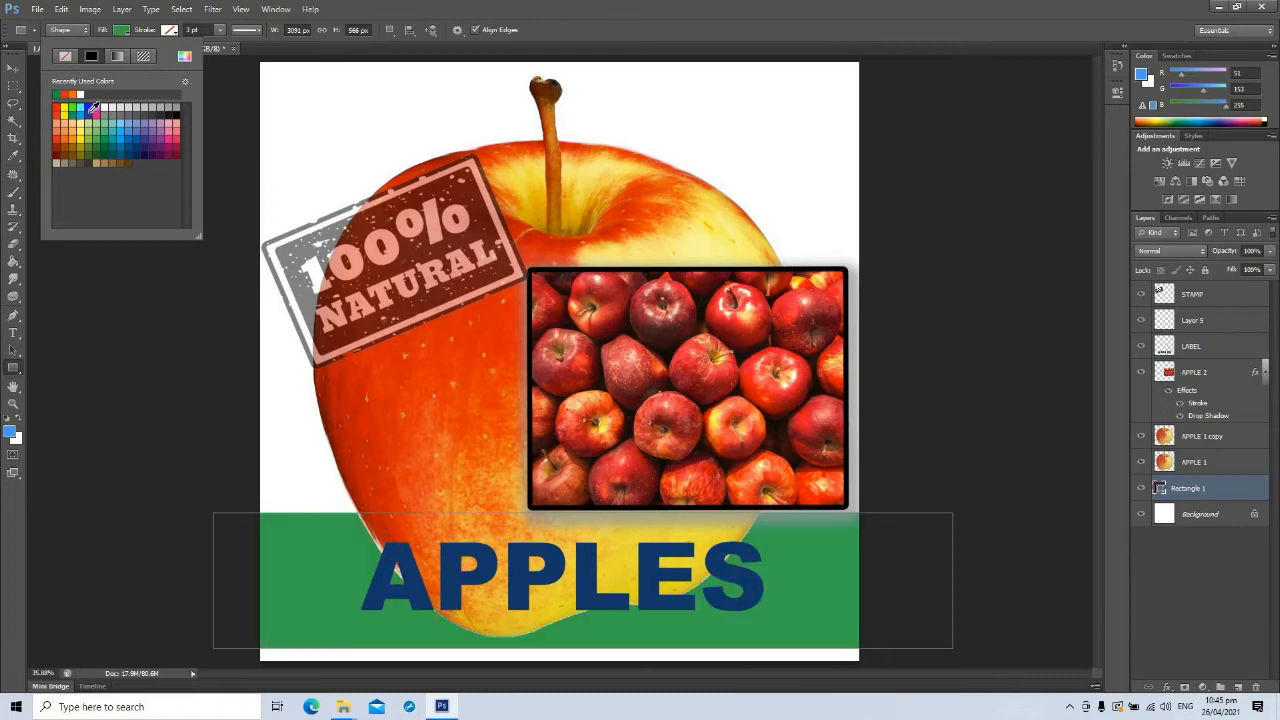
click(87, 108)
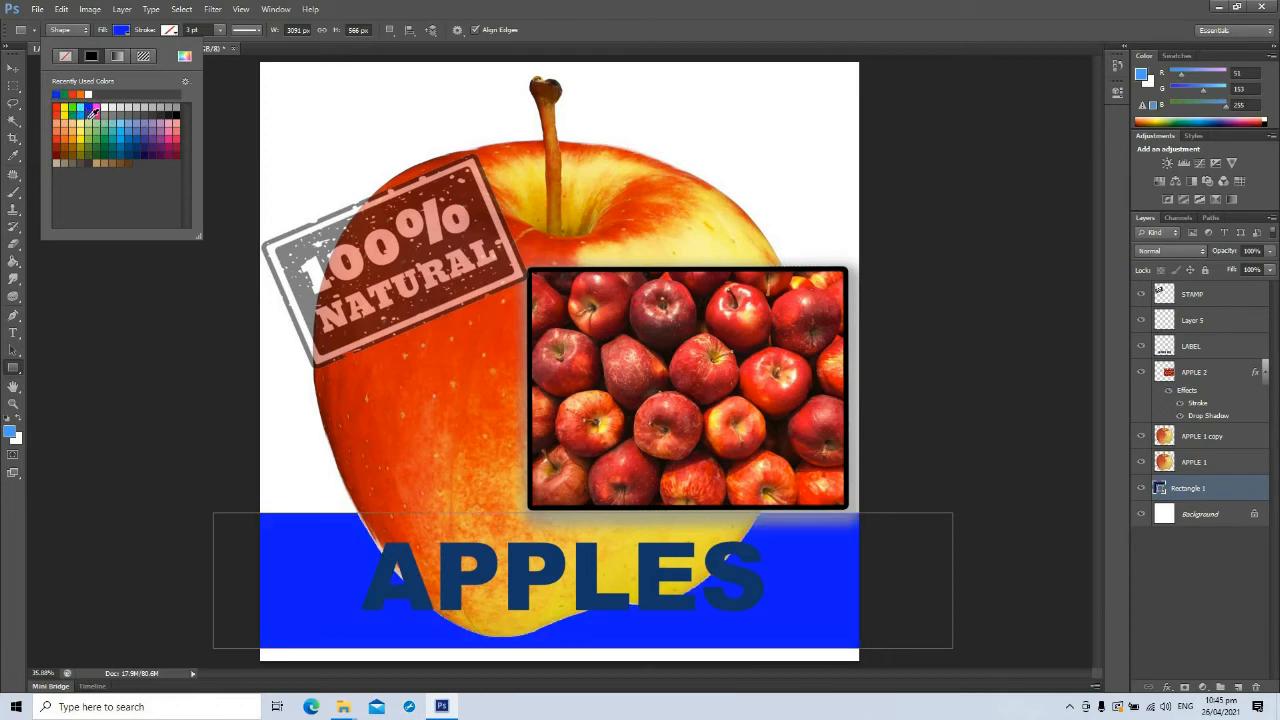
click(81, 107)
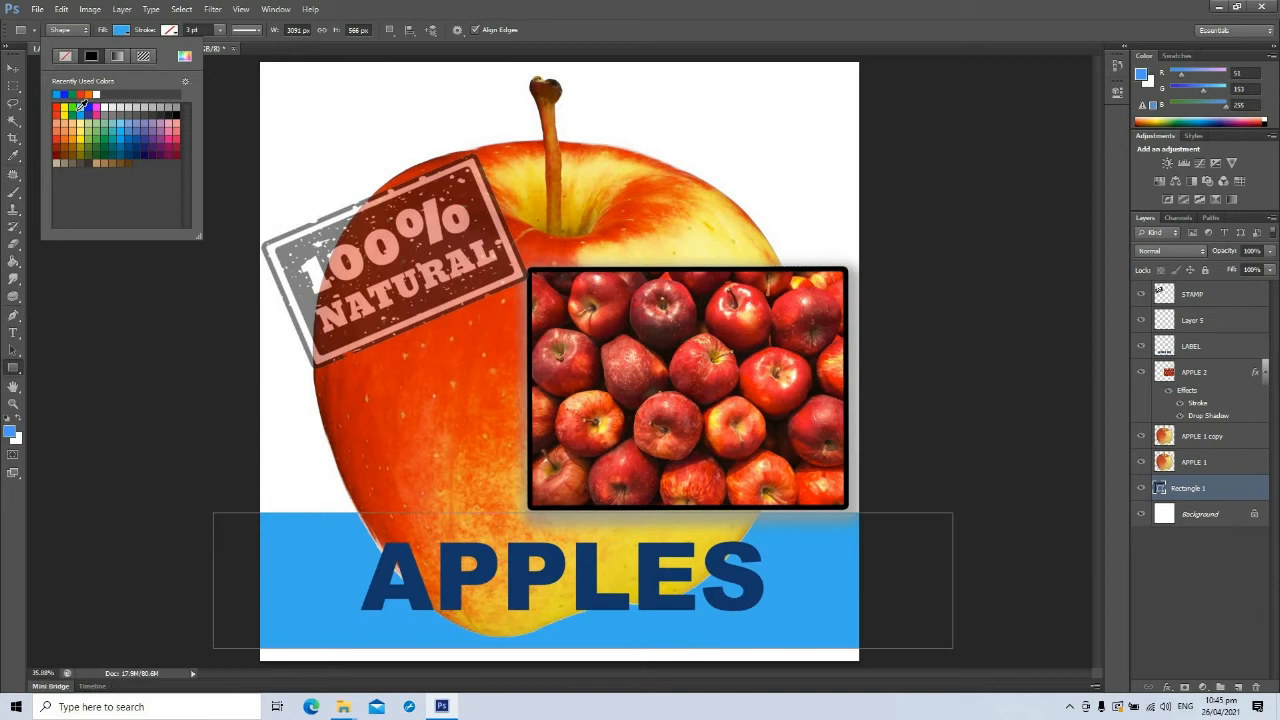
click(78, 134)
click(124, 120)
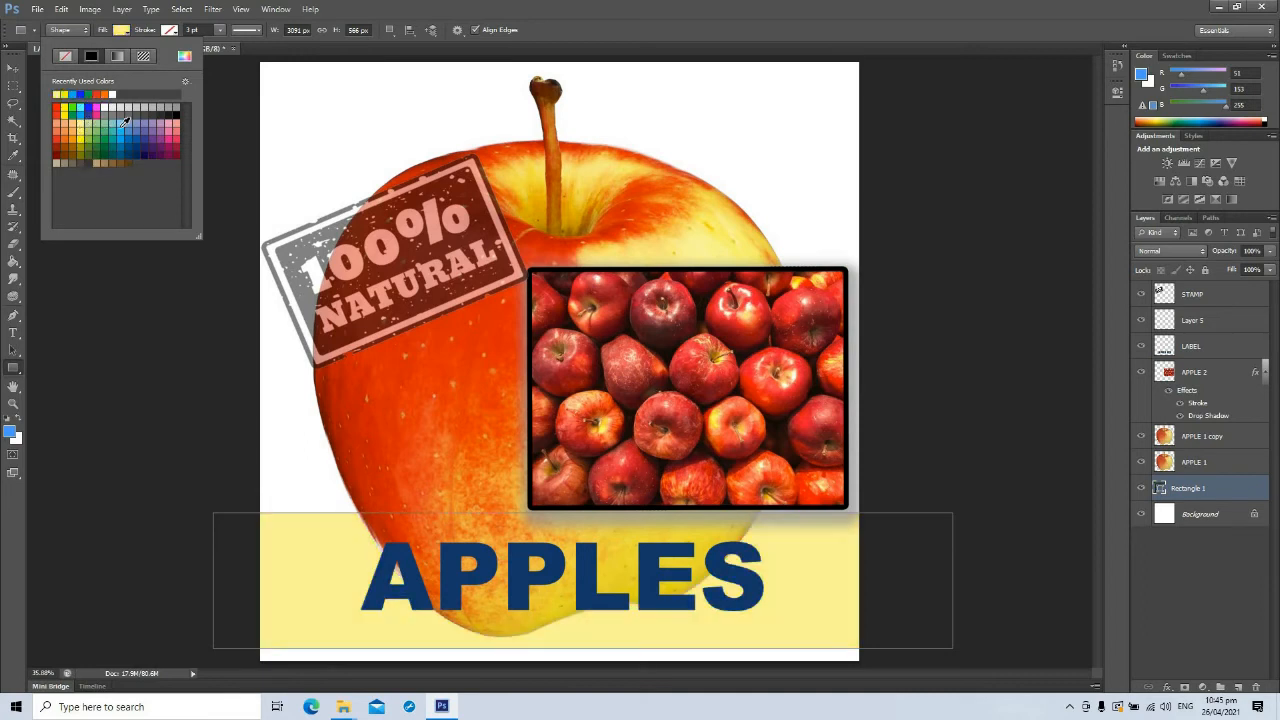
click(122, 130)
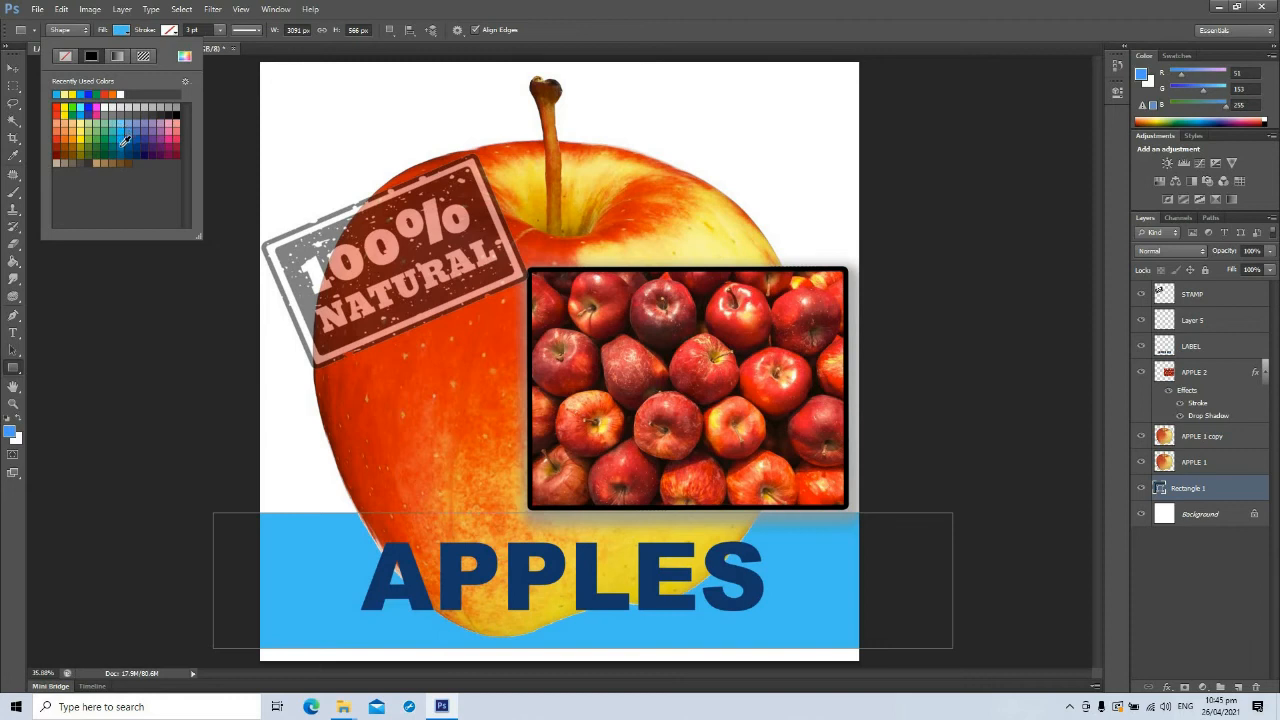
click(127, 148)
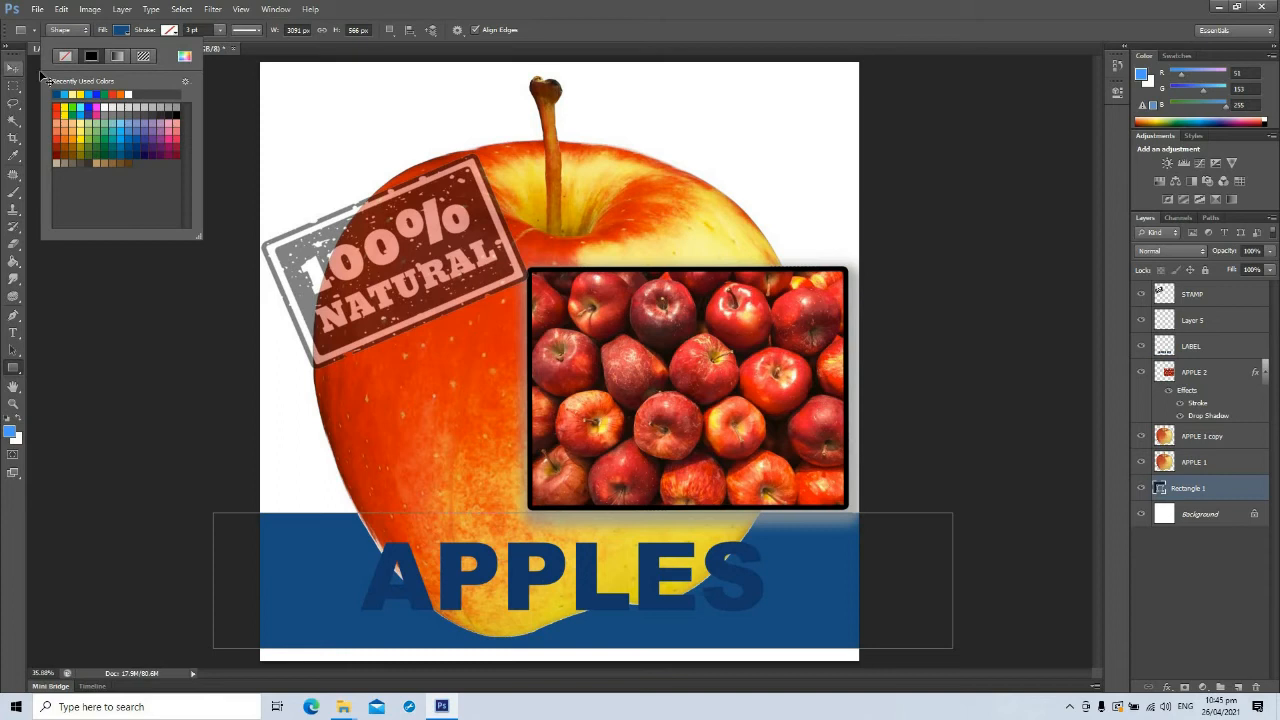
- Try nudging the rectangle slightly up and to the left, and undo back to before the rectangle was drawn
key(v)
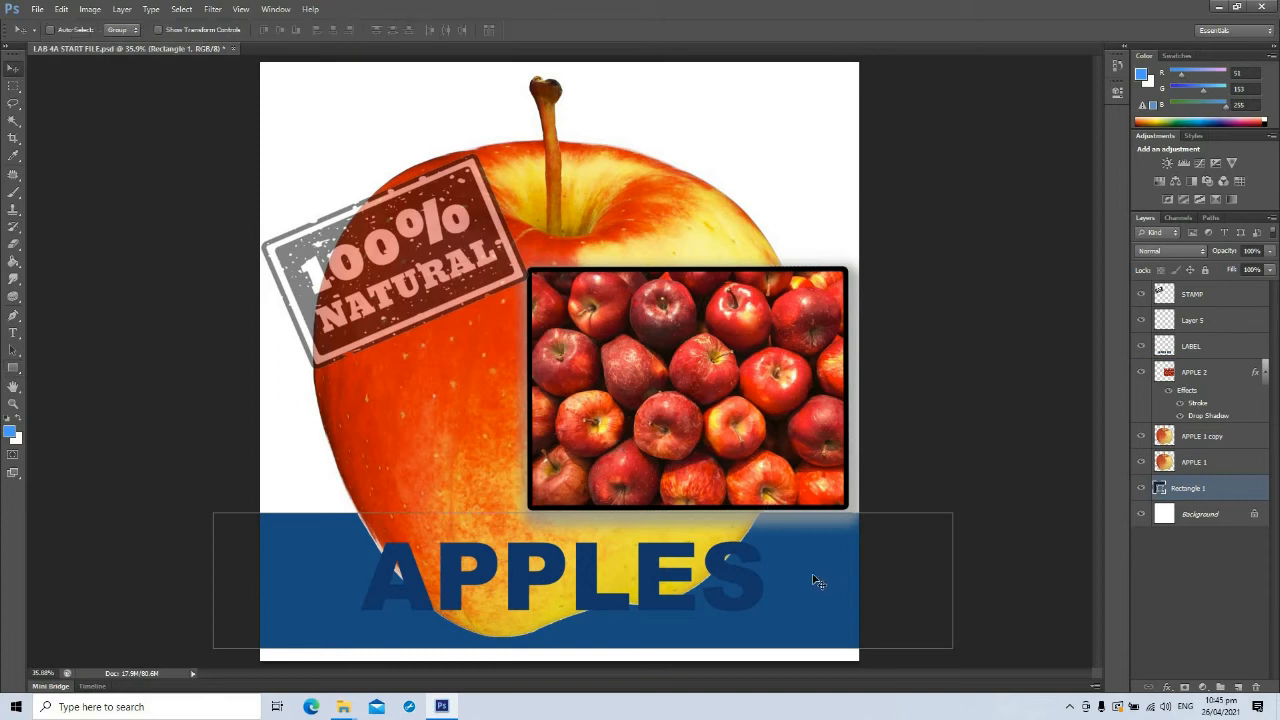
drag(846, 575, 835, 571)
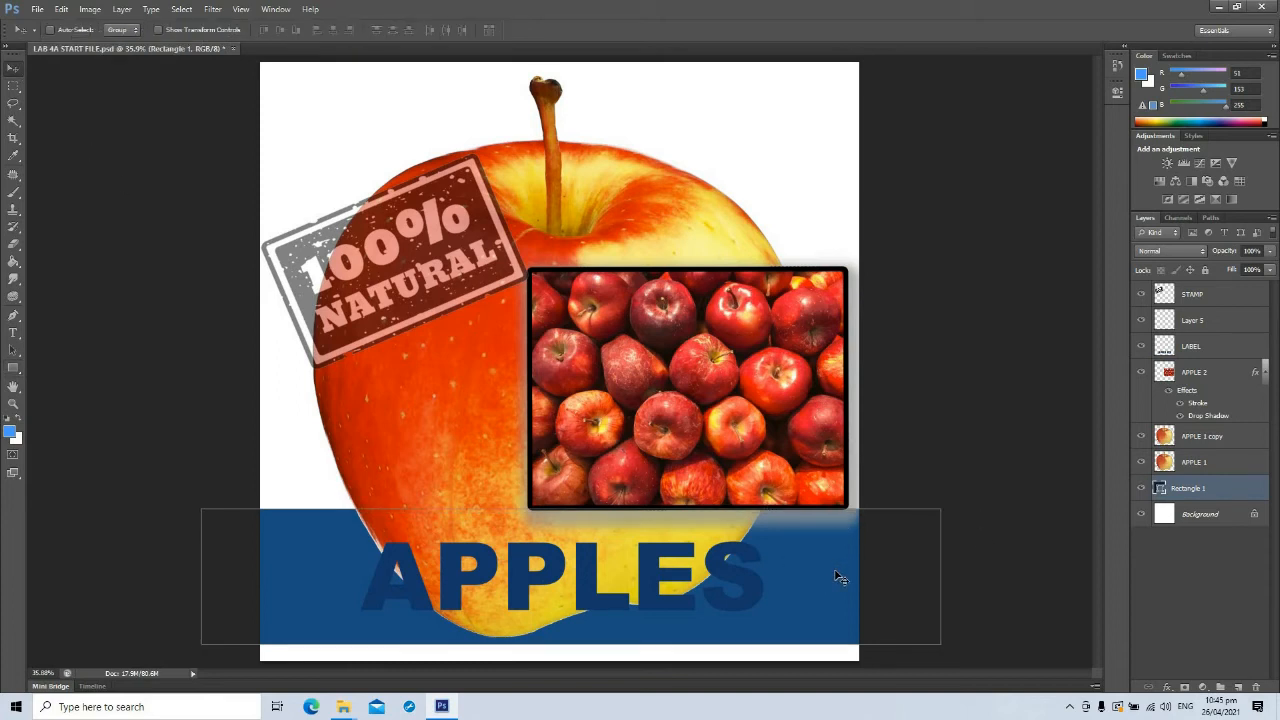
key(ctrl+z)
key(ctrl+alt+z)
key(ctrl+alt+z)
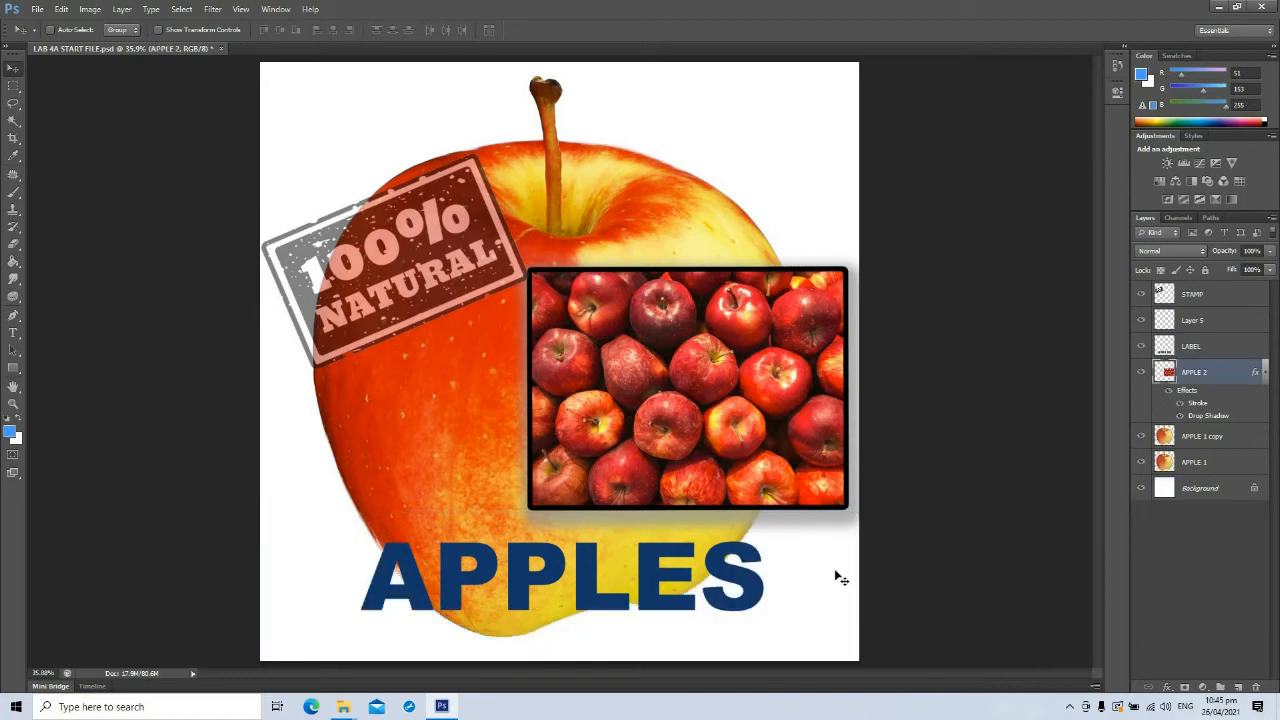
- Set the foreground color to dark blue (RGB 0, 51, 102) and draw a rectangle about 2938 by 574 px across the poster's lower part
click(11, 432)
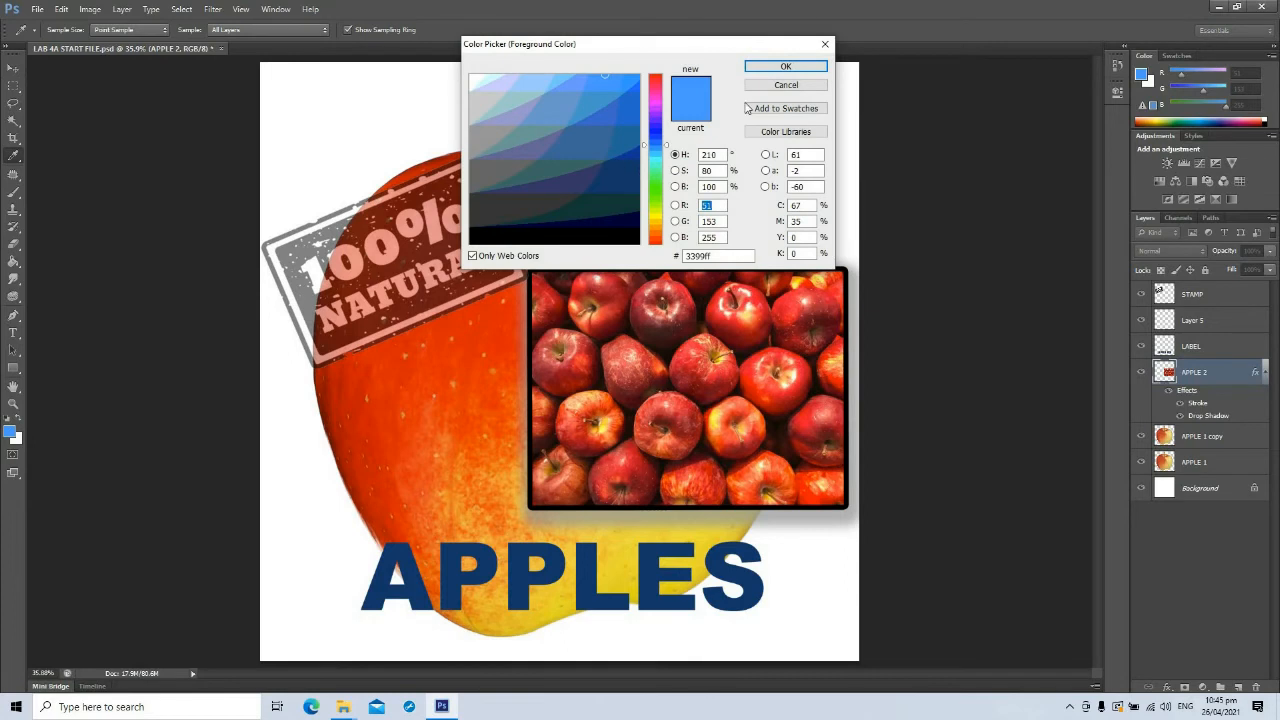
click(786, 84)
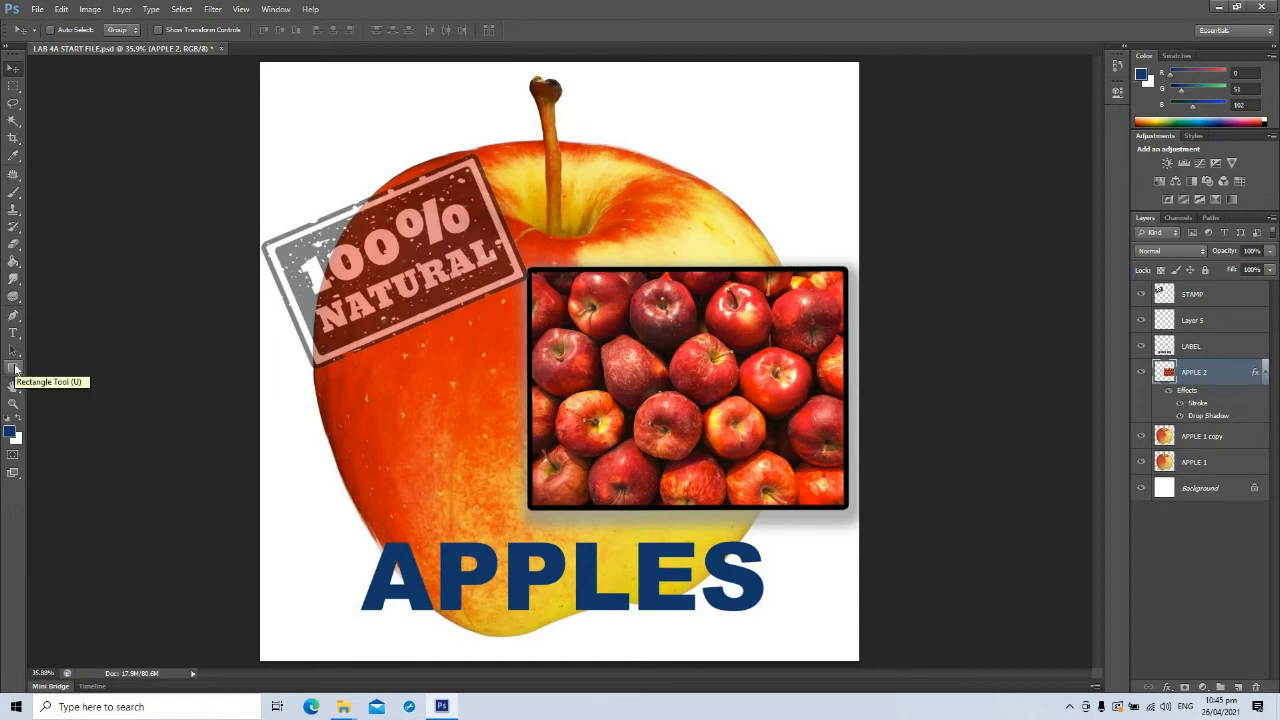
click(14, 368)
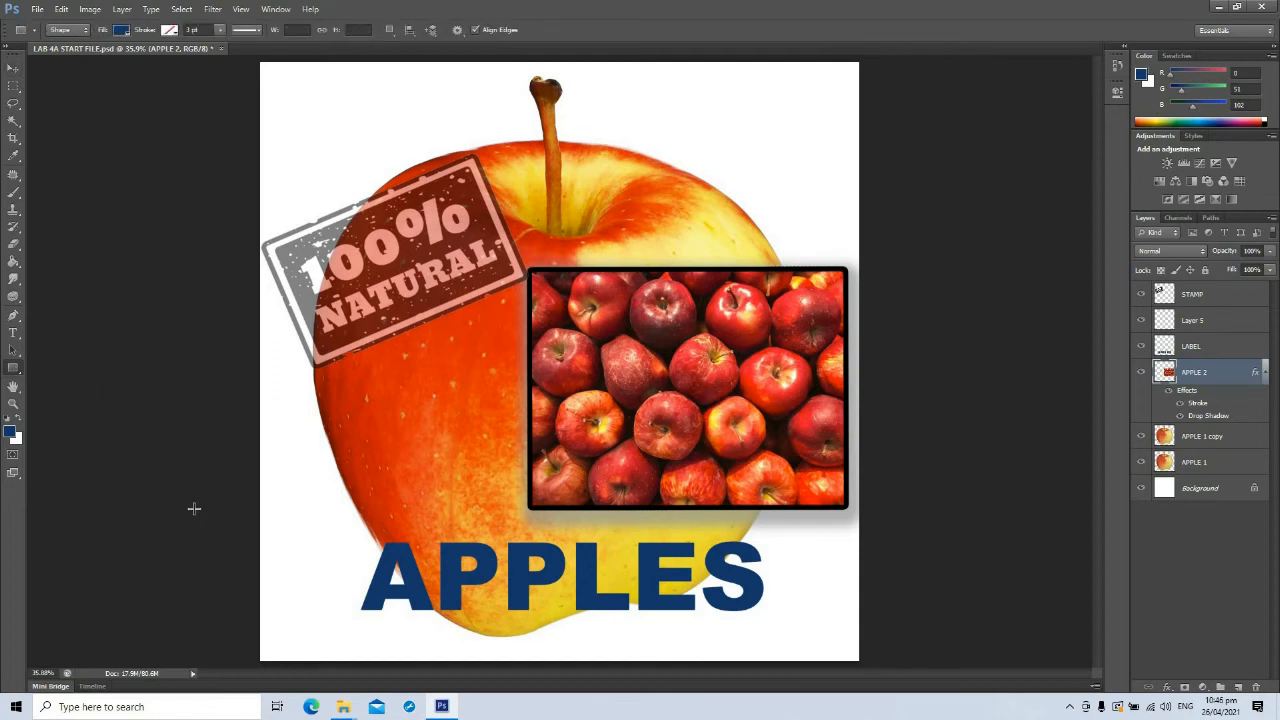
drag(193, 509, 897, 646)
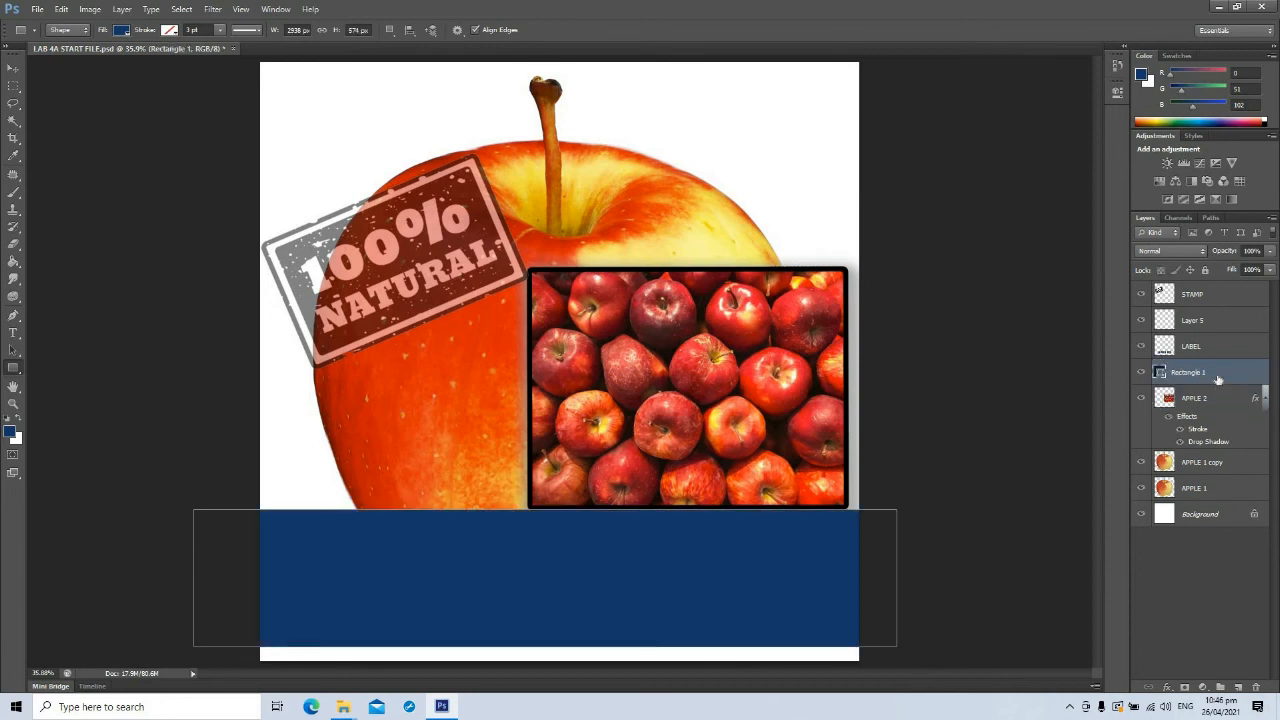
- Place the rectangle layer directly above Background and change its fill to a lighter medium blue that contrasts with the APPLES text
drag(1219, 375, 1225, 491)
drag(1250, 557, 1262, 570)
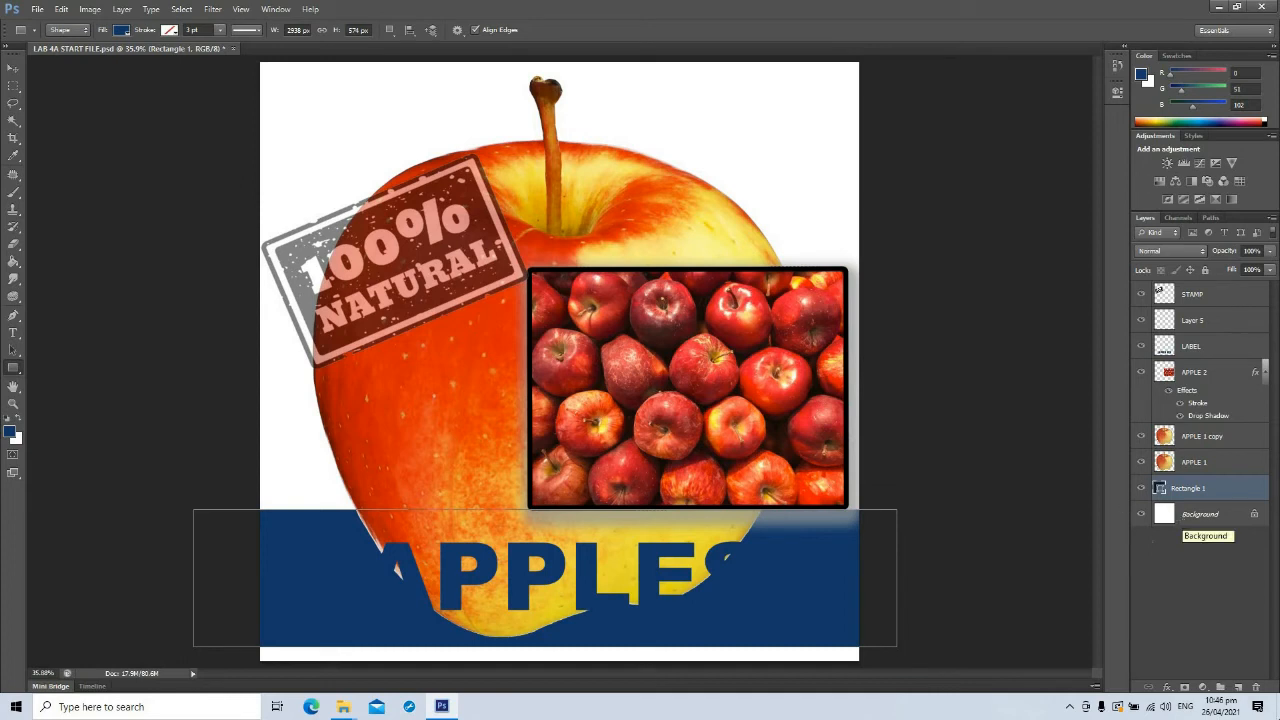
click(121, 31)
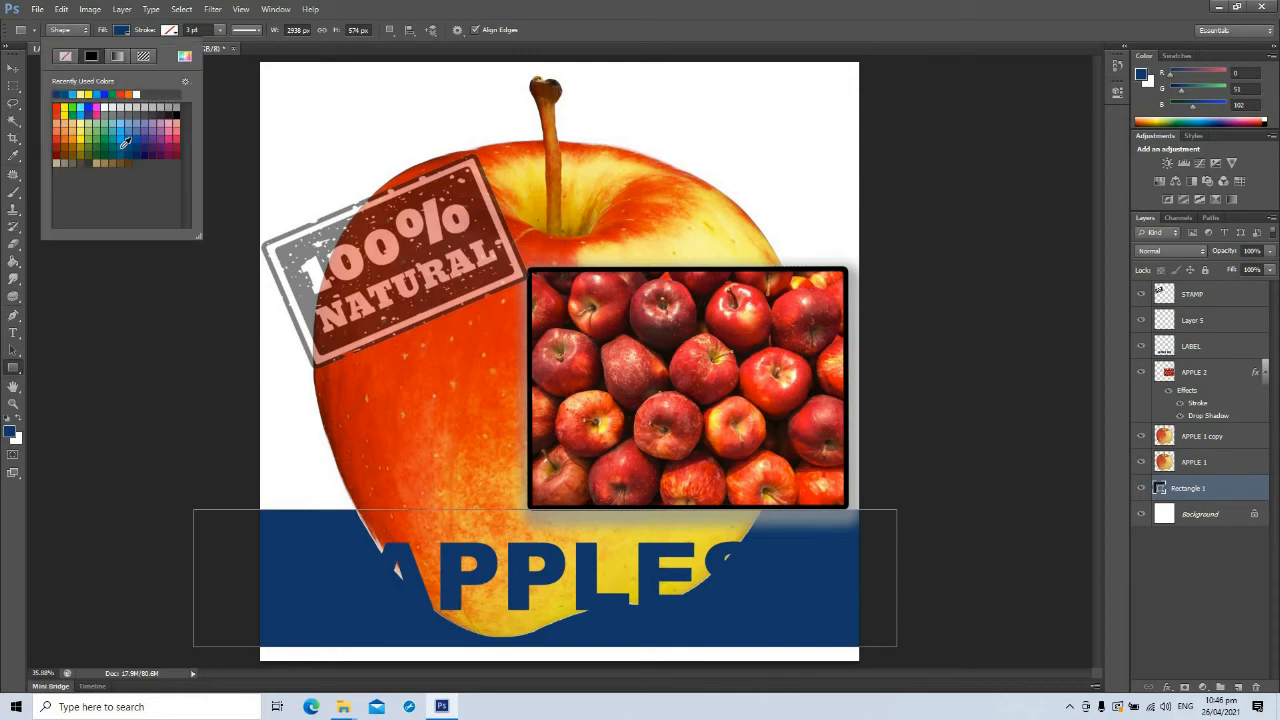
click(139, 134)
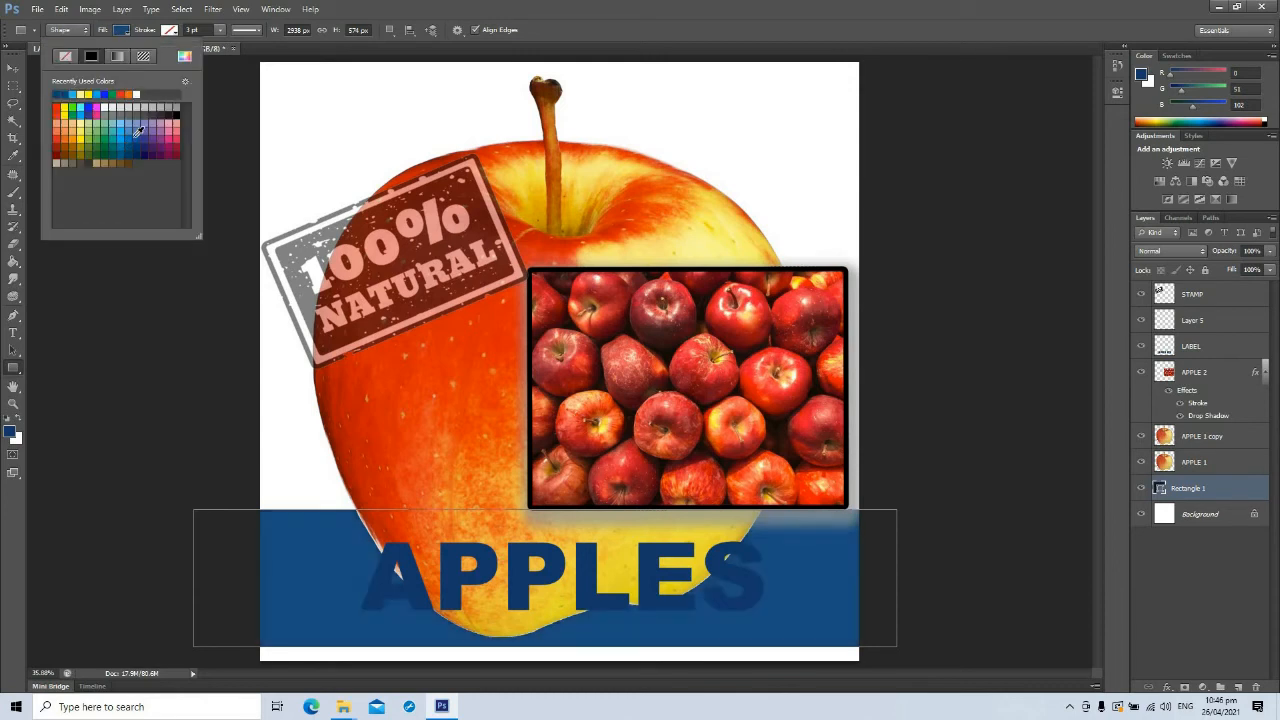
click(141, 134)
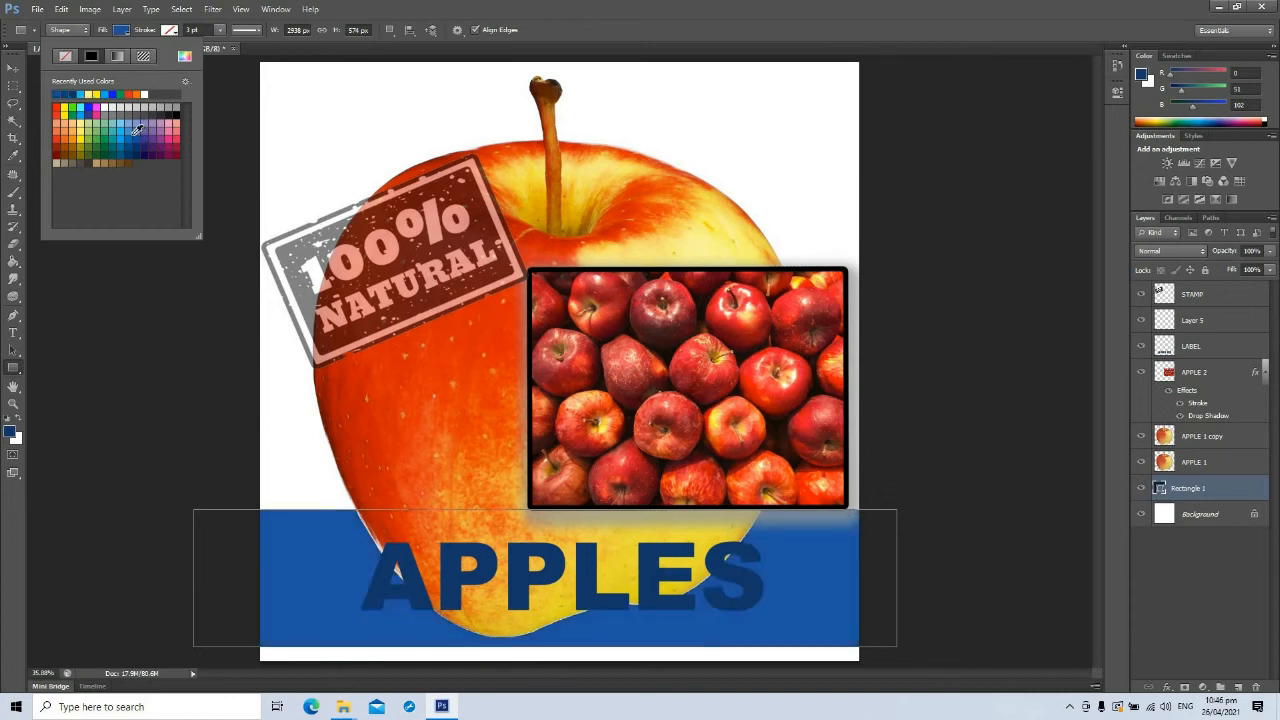
click(132, 131)
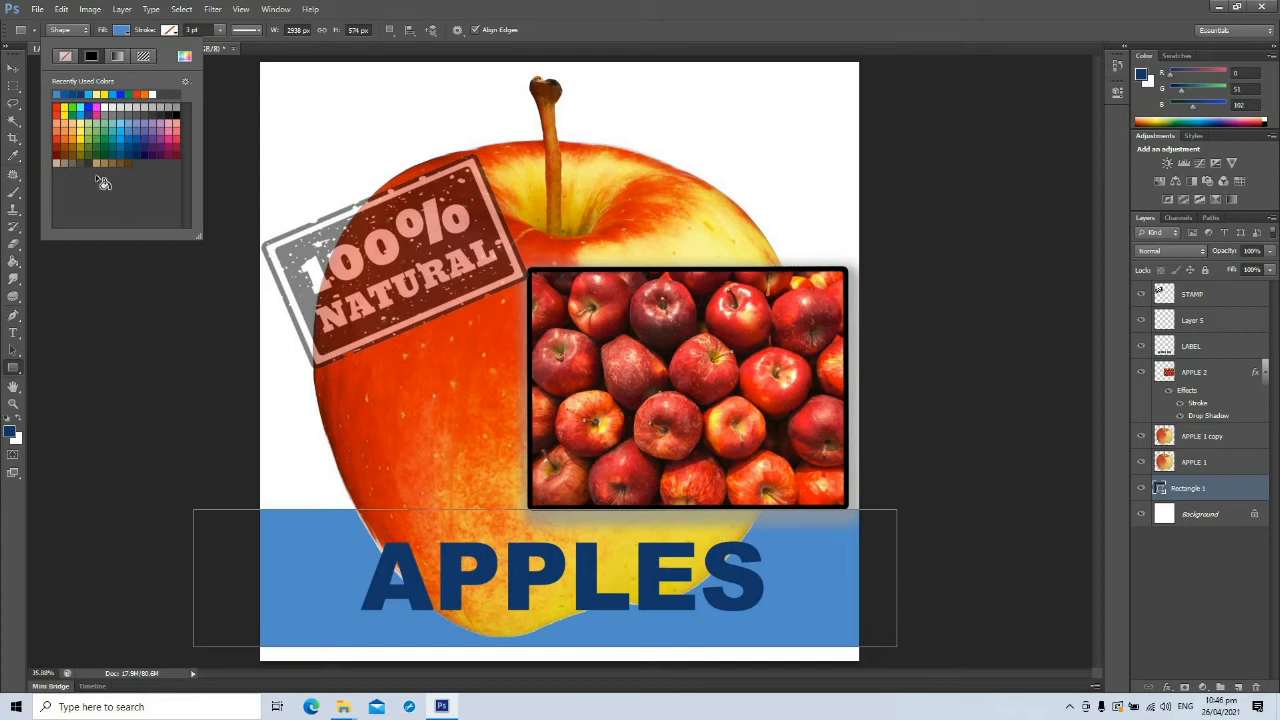
click(14, 70)
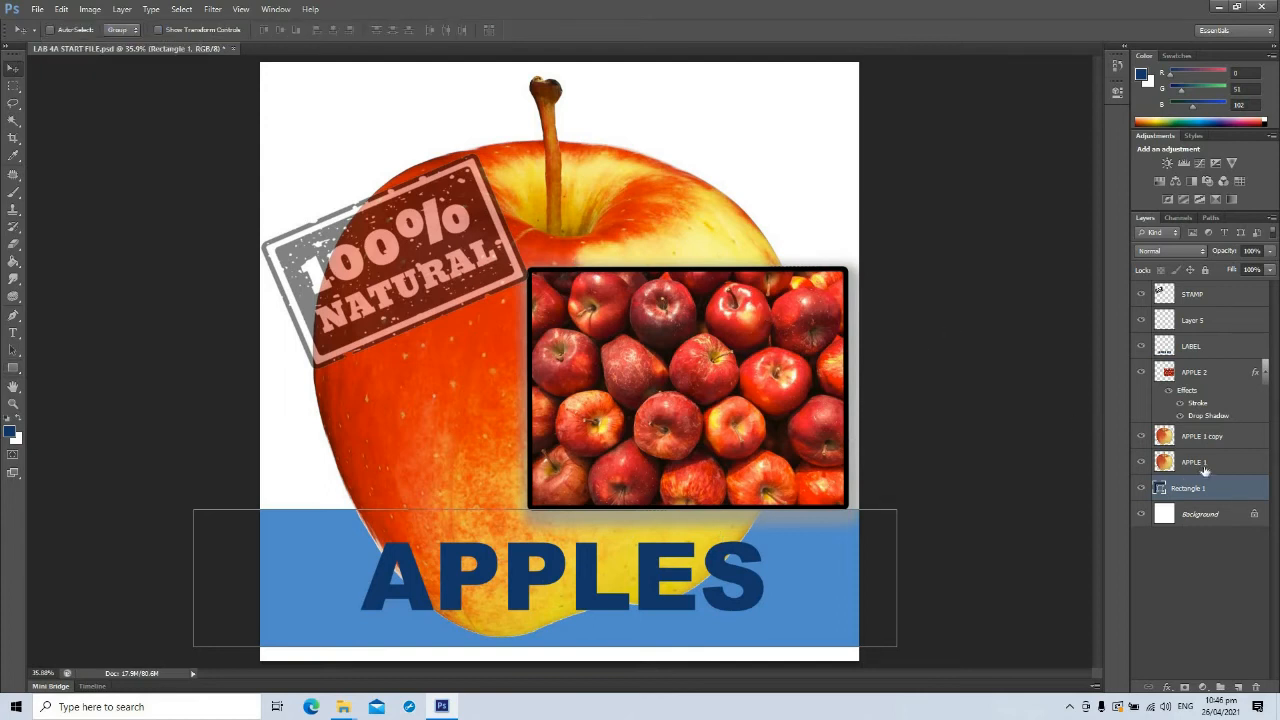
- Hide and show the LABEL layer to check the APPLES text against the blue band, and select the LABEL layer
click(1203, 464)
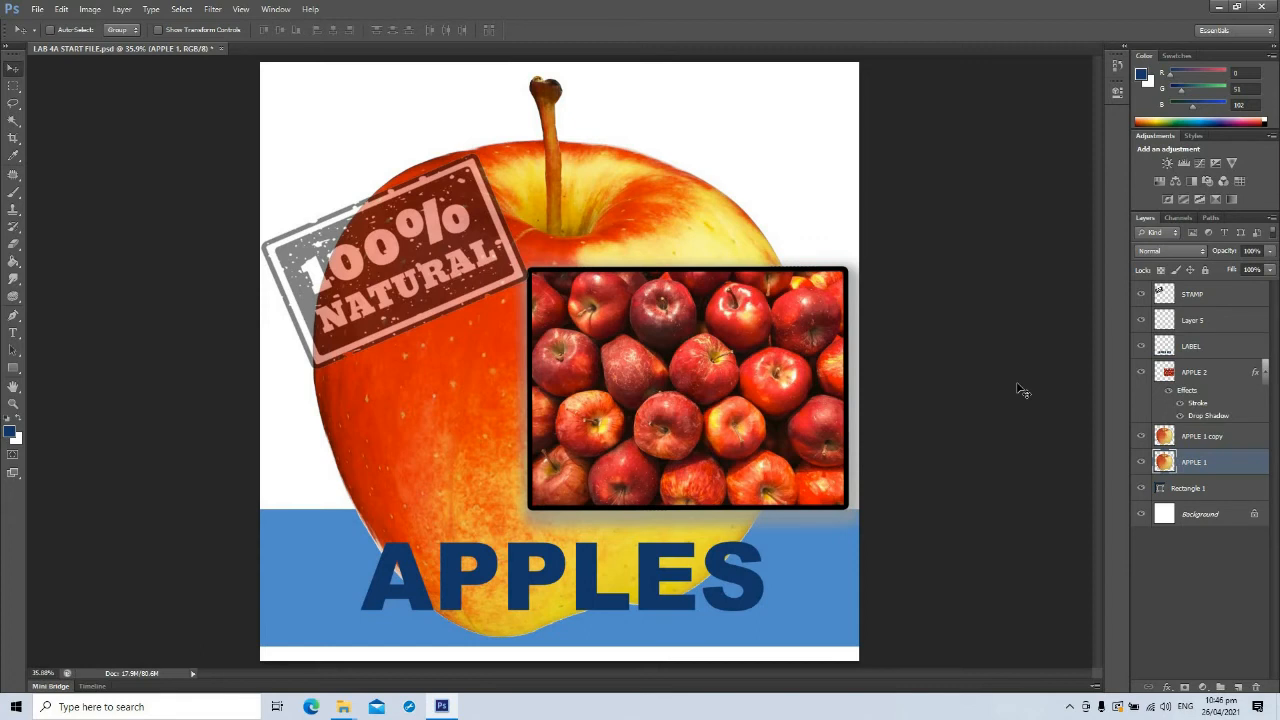
click(1141, 347)
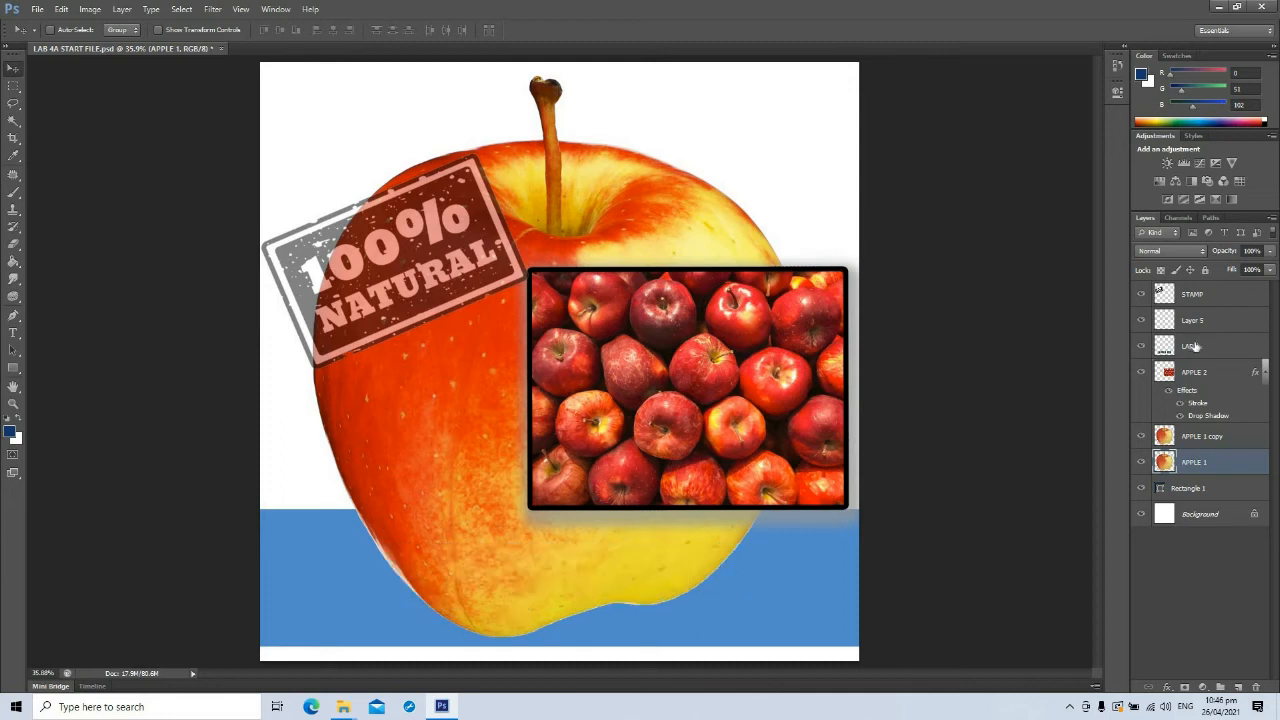
click(1141, 347)
click(1160, 351)
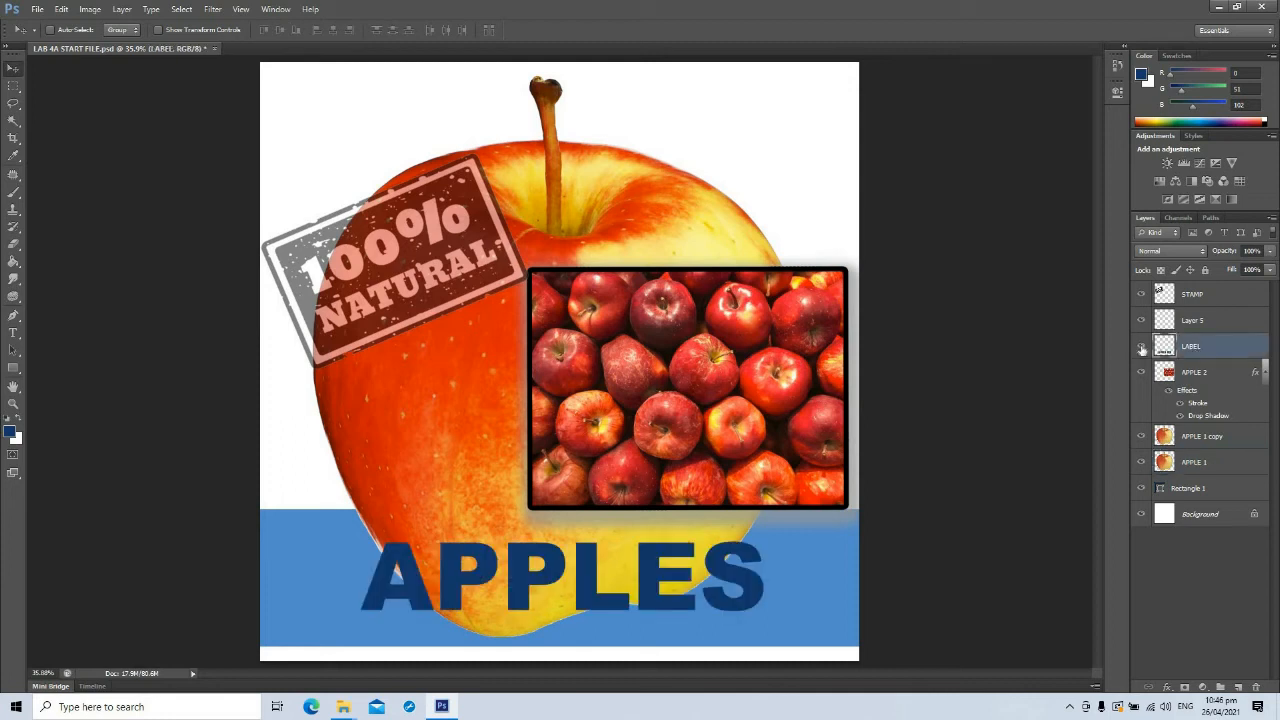
- Hide and show the LABEL layer once more, and make the empty Layer 5 the active layer
click(1141, 347)
click(1141, 347)
click(1195, 320)
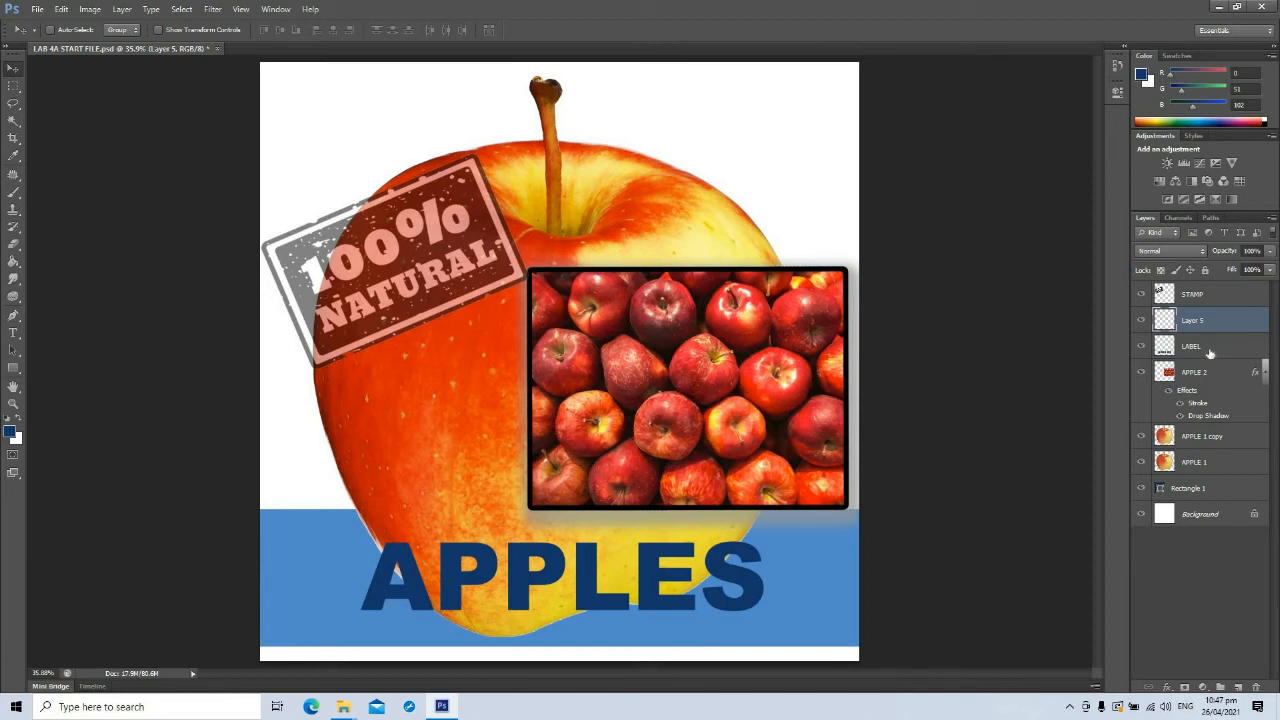
click(1212, 347)
click(1216, 328)
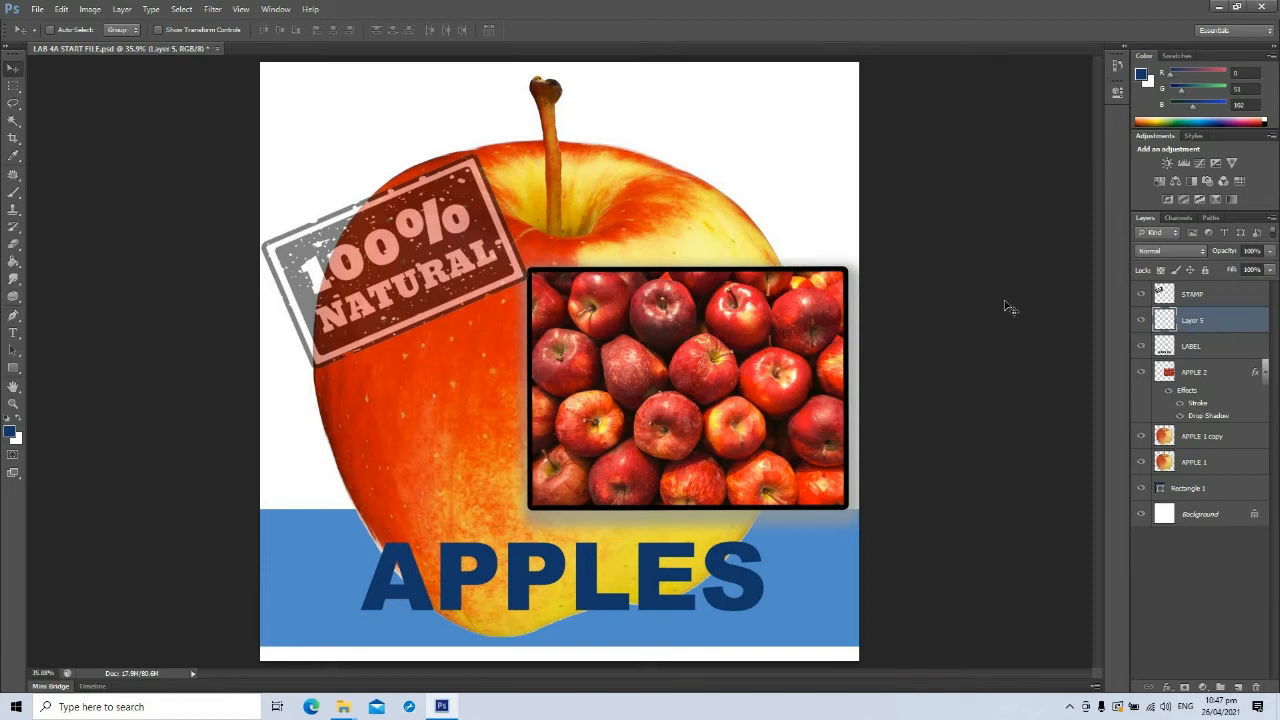
- Paint six soft dark blue dots on Layer 5 around the apple with the 250 px Brush
click(15, 195)
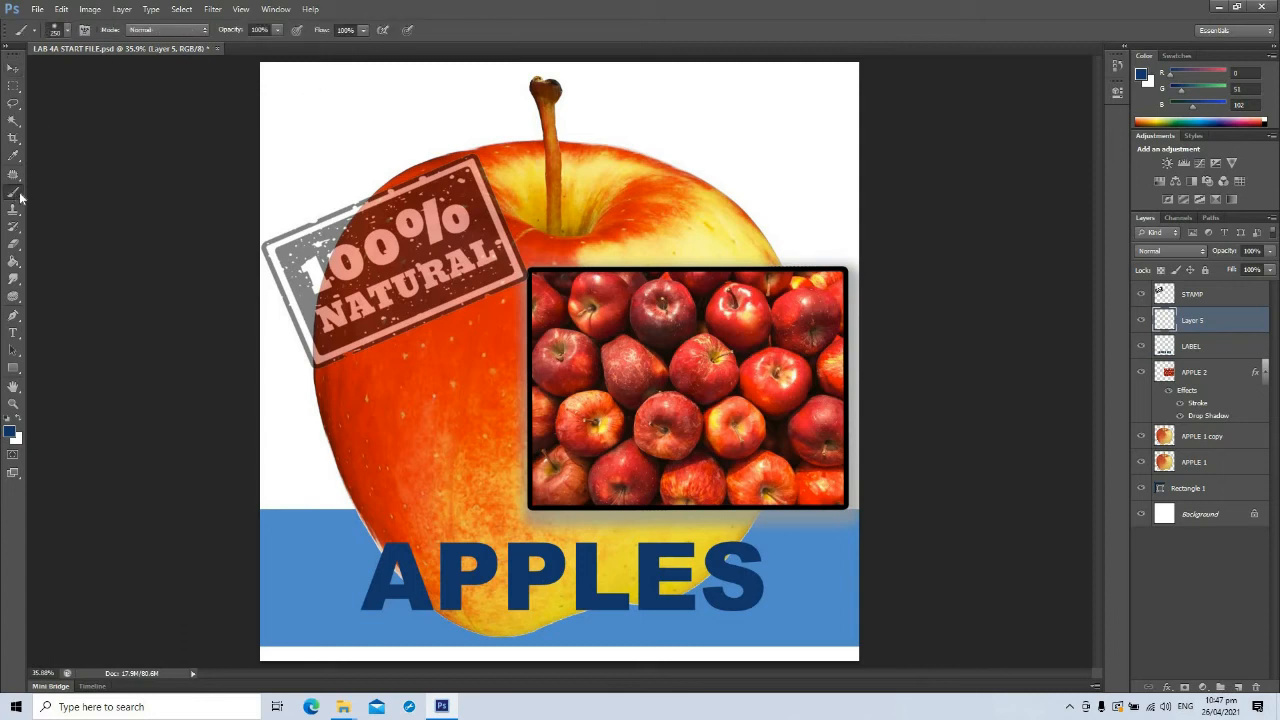
click(325, 121)
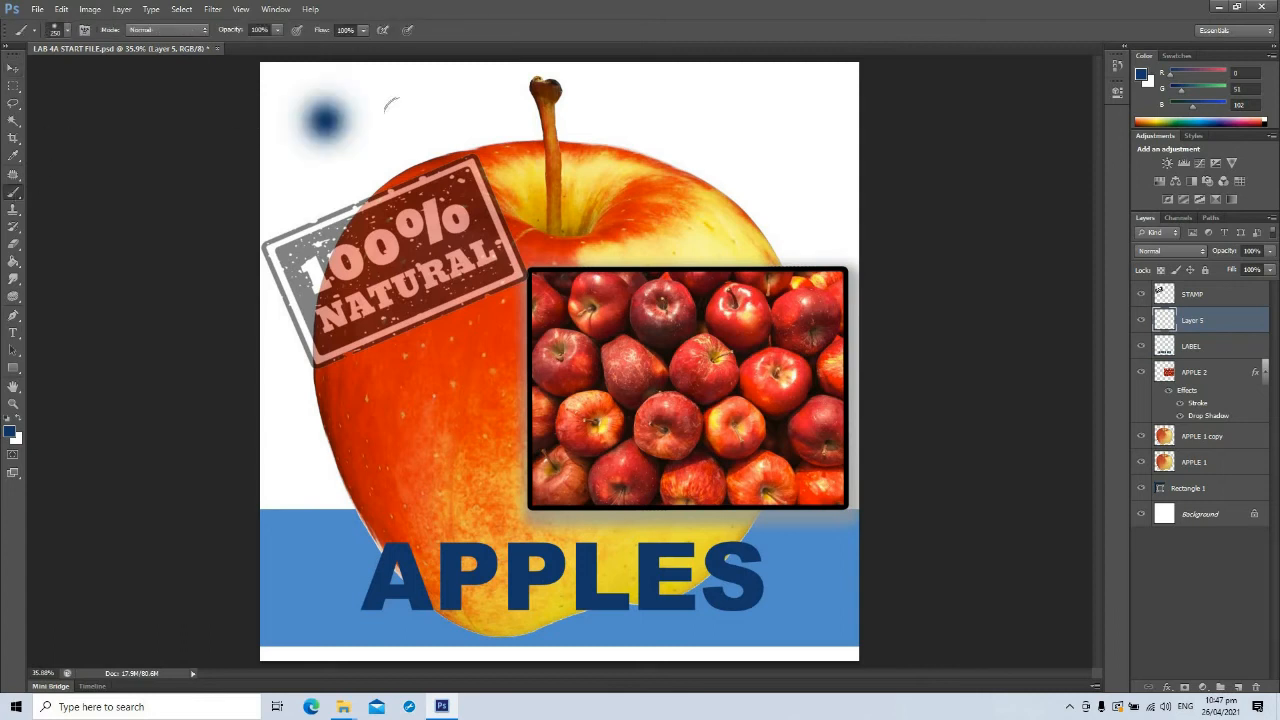
click(405, 119)
click(639, 108)
click(782, 168)
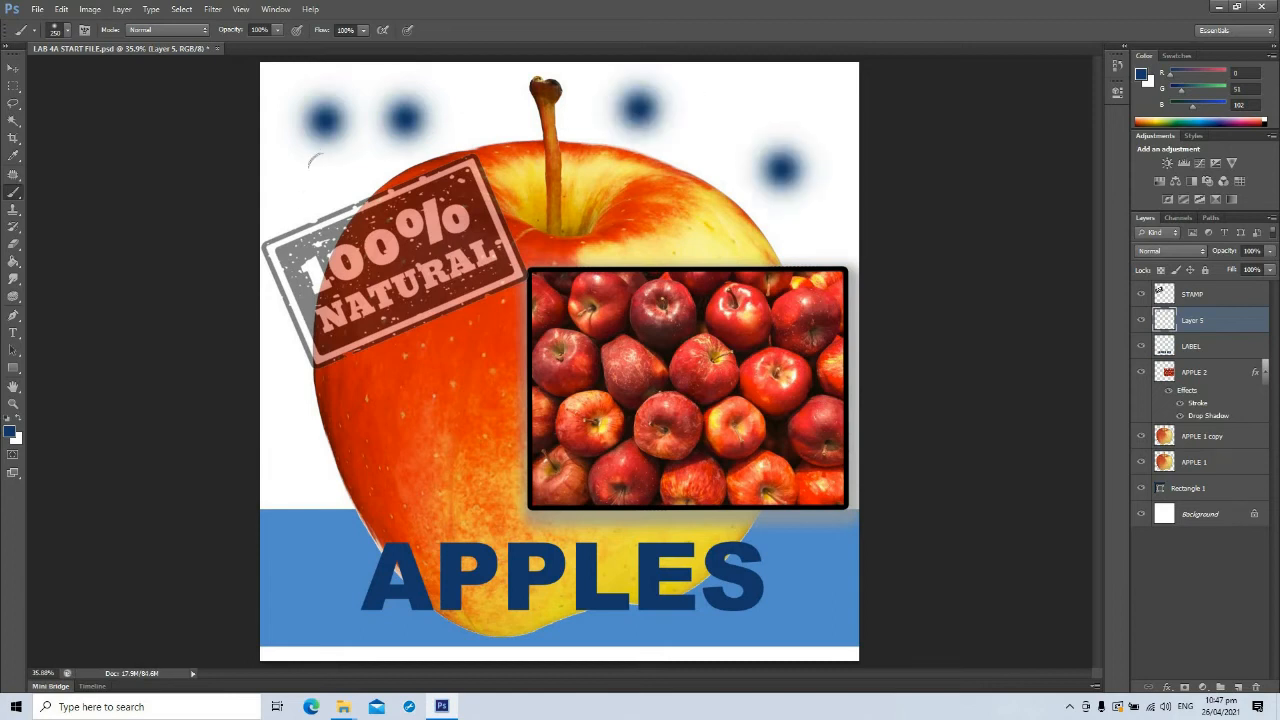
click(330, 170)
click(295, 362)
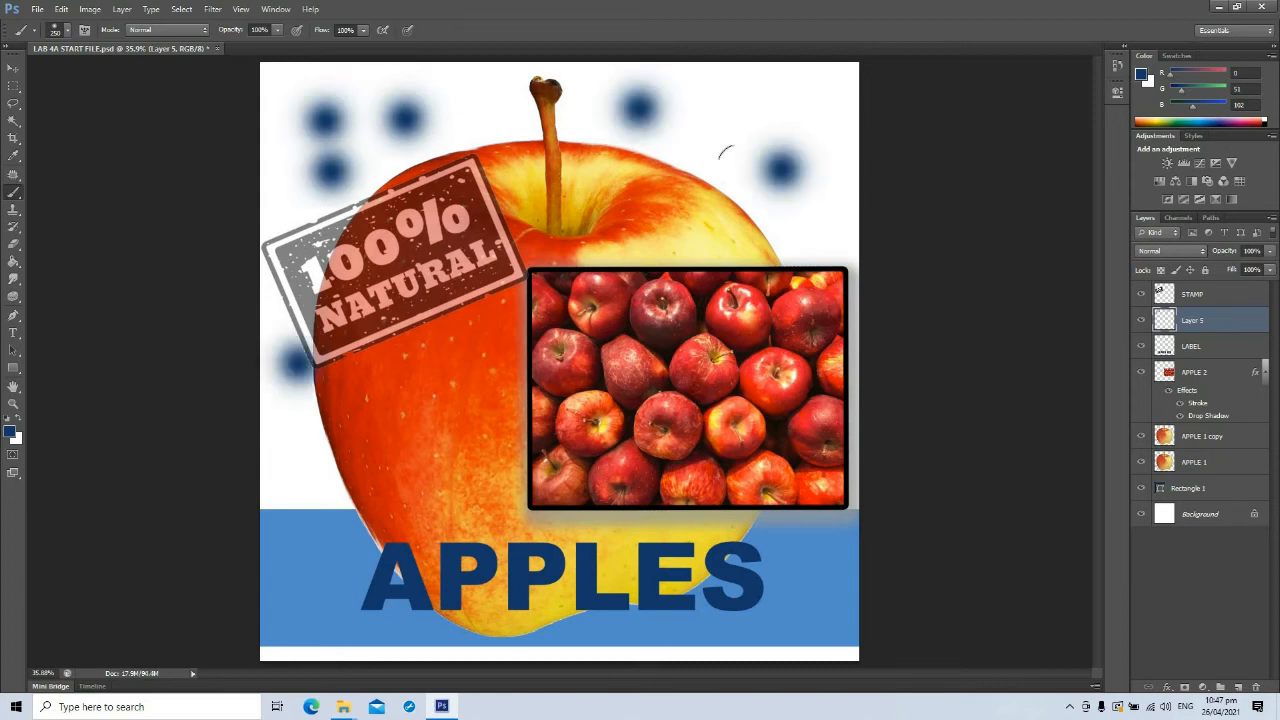
- Hide all layers except Layer 5 and Background to isolate the painted dots on white
click(1141, 294)
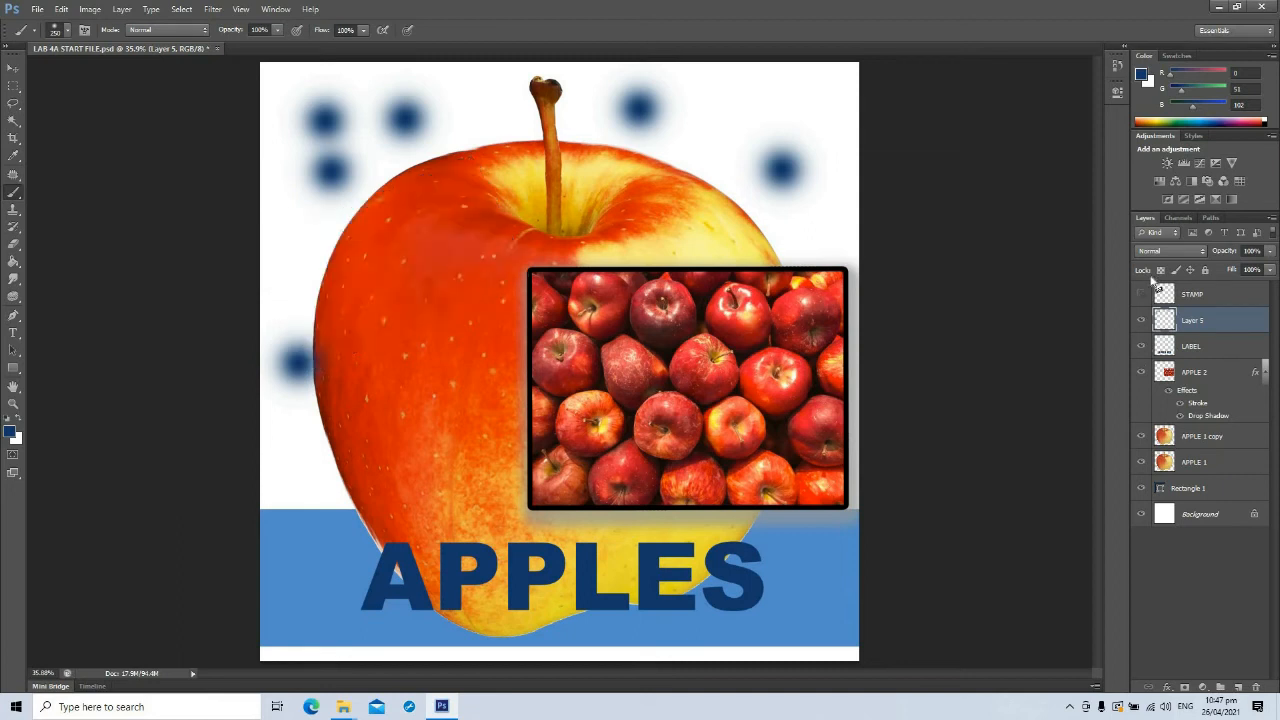
click(1141, 346)
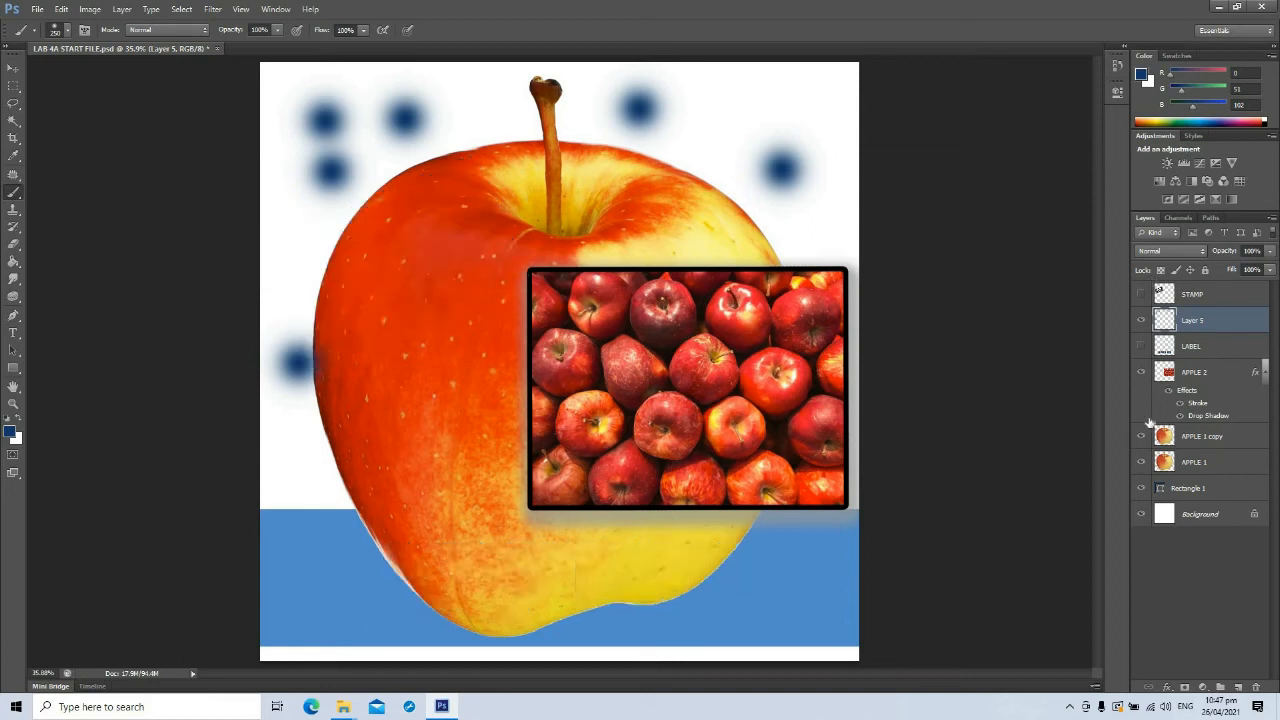
click(1141, 372)
click(1141, 438)
click(1141, 466)
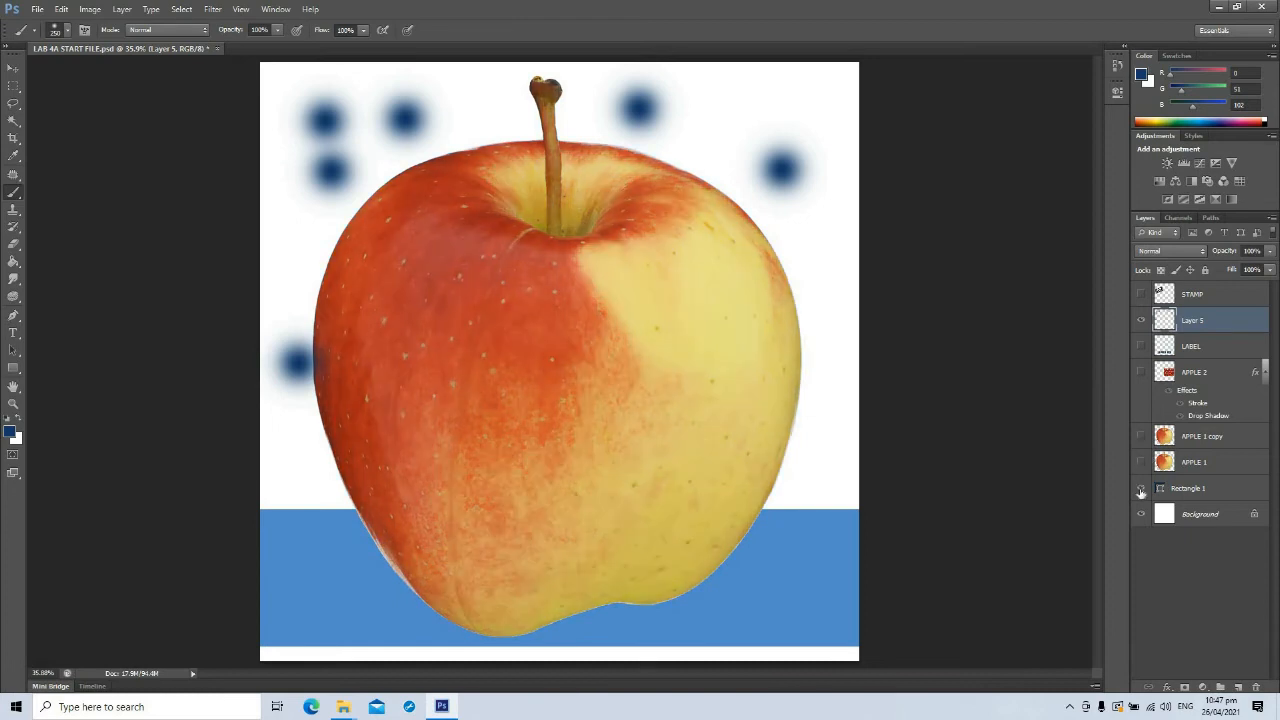
click(1141, 488)
click(1141, 514)
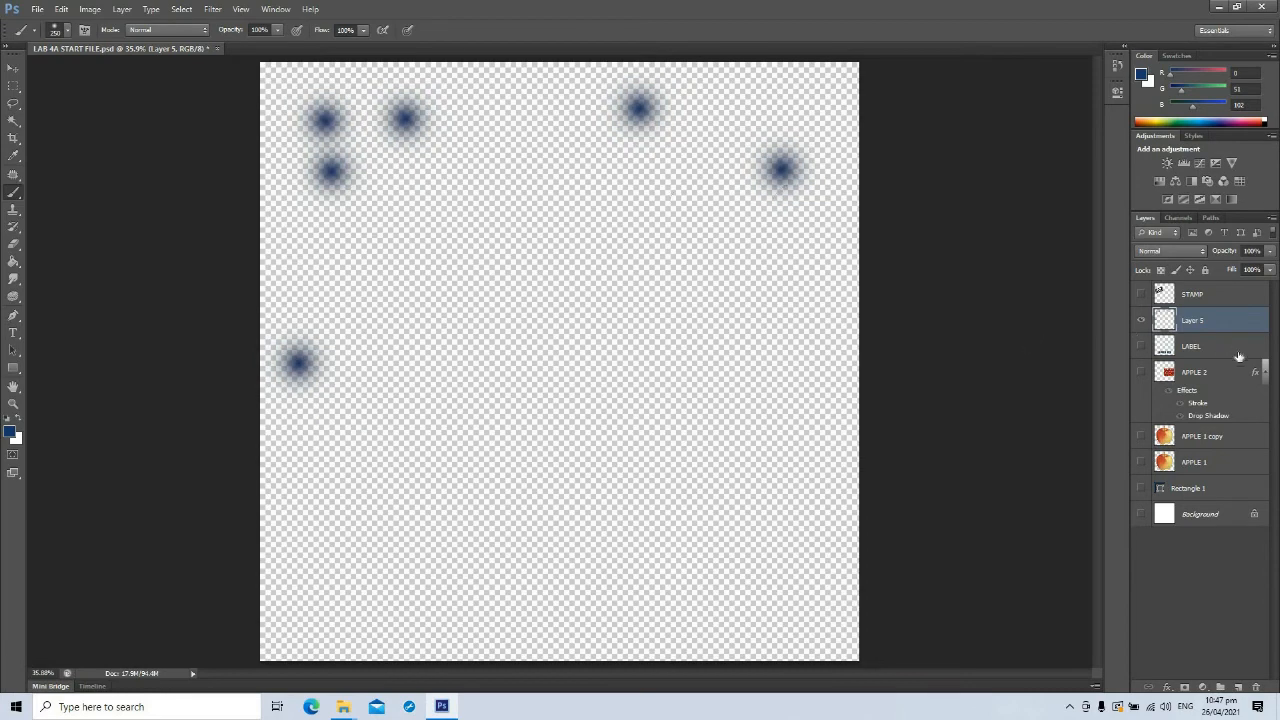
click(1141, 514)
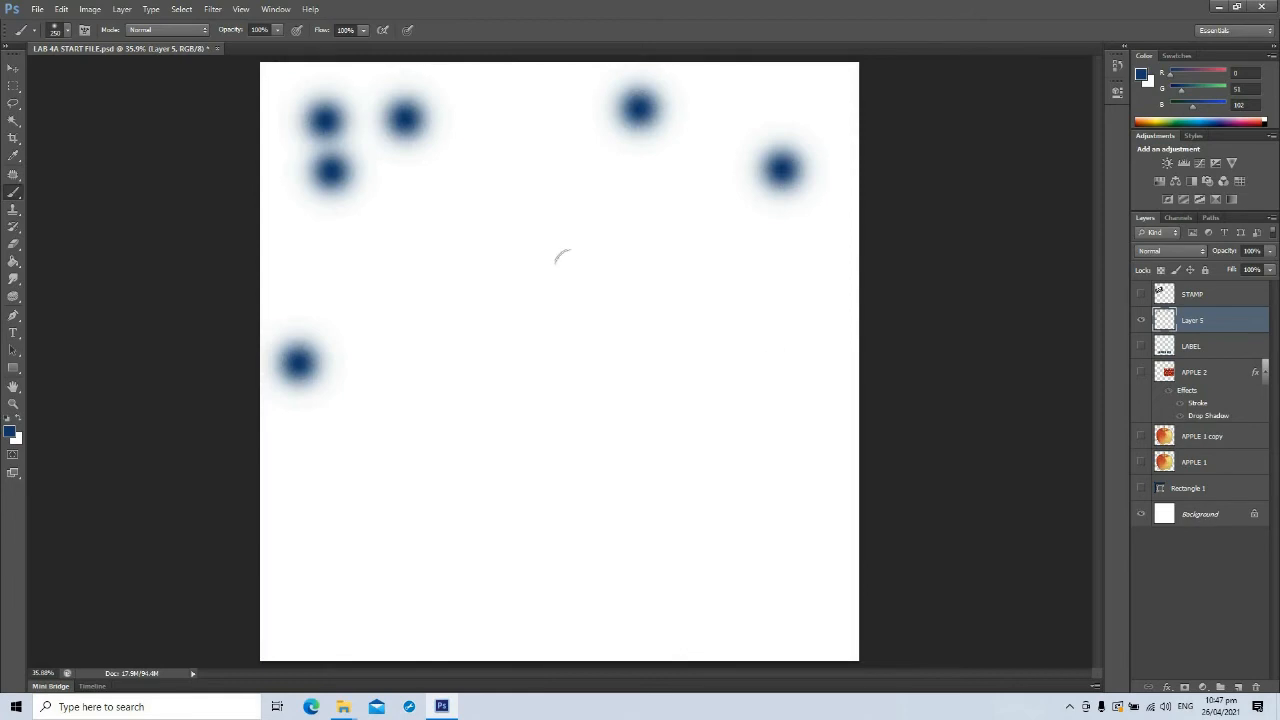
- Paint ten more soft dark blue dots on Layer 5, scattered over the middle and lower part of the canvas
click(494, 238)
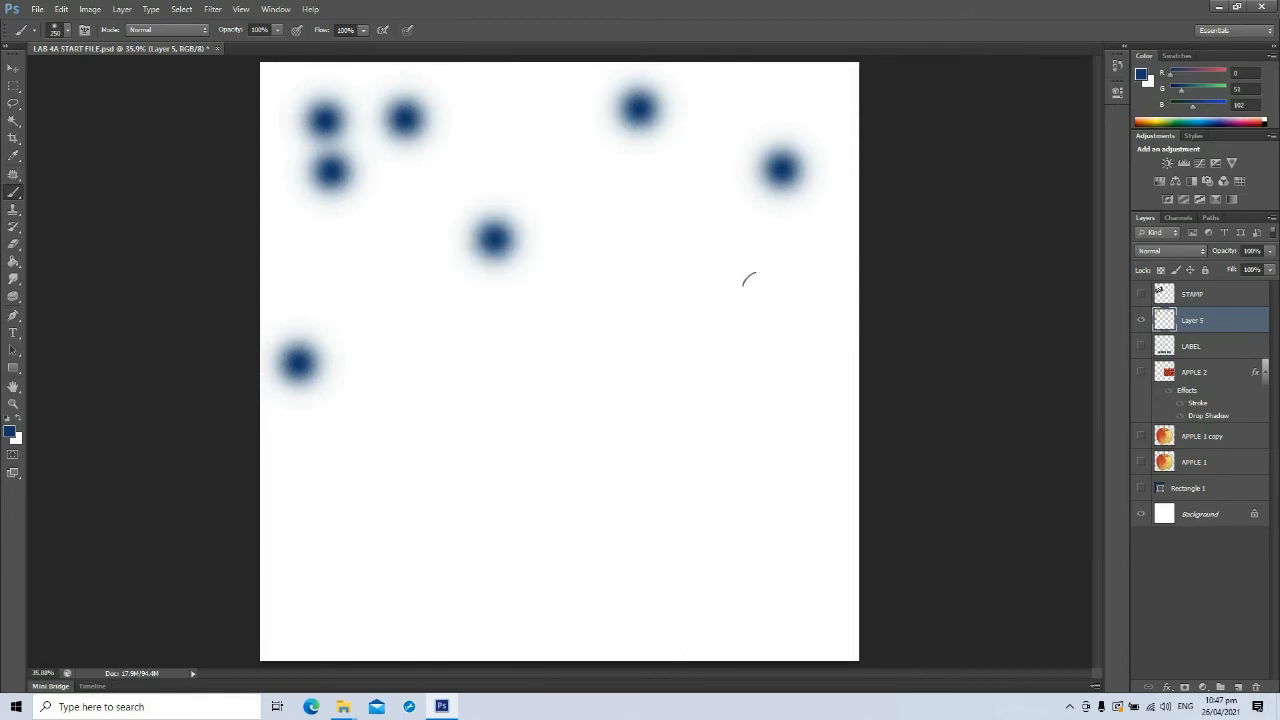
click(661, 282)
click(695, 382)
click(492, 380)
click(412, 318)
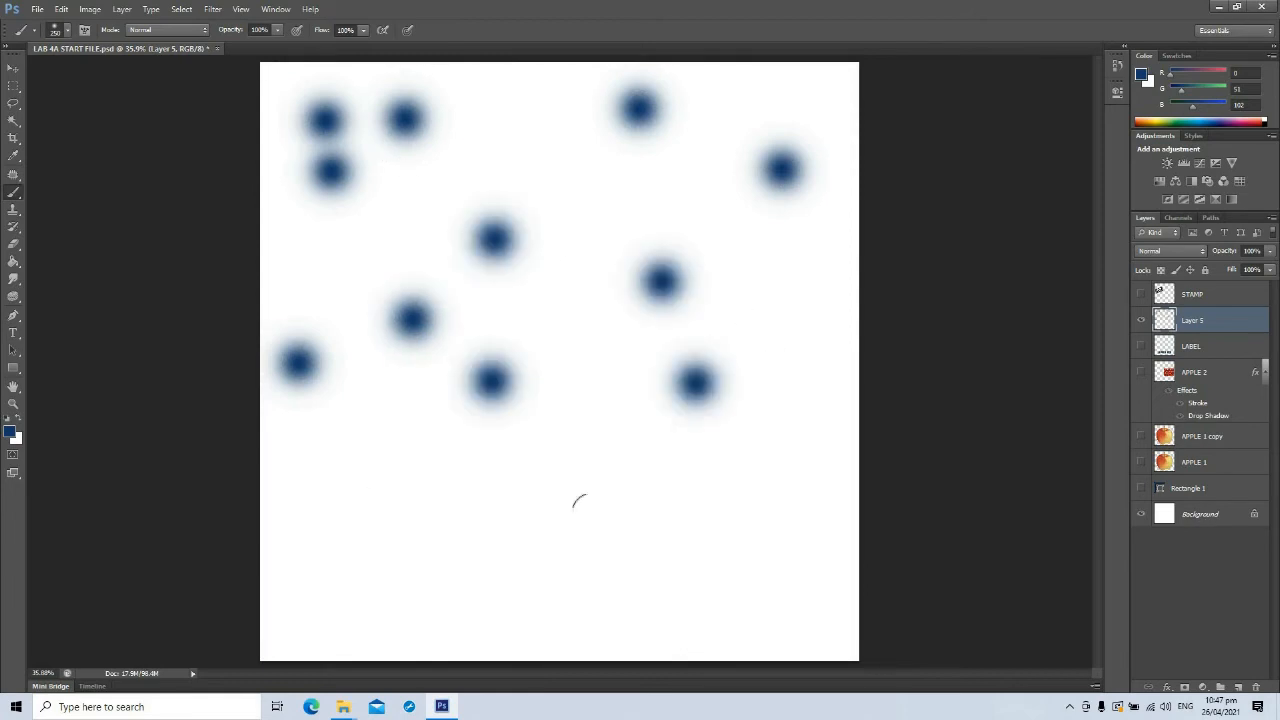
click(392, 495)
click(670, 516)
click(804, 376)
click(540, 501)
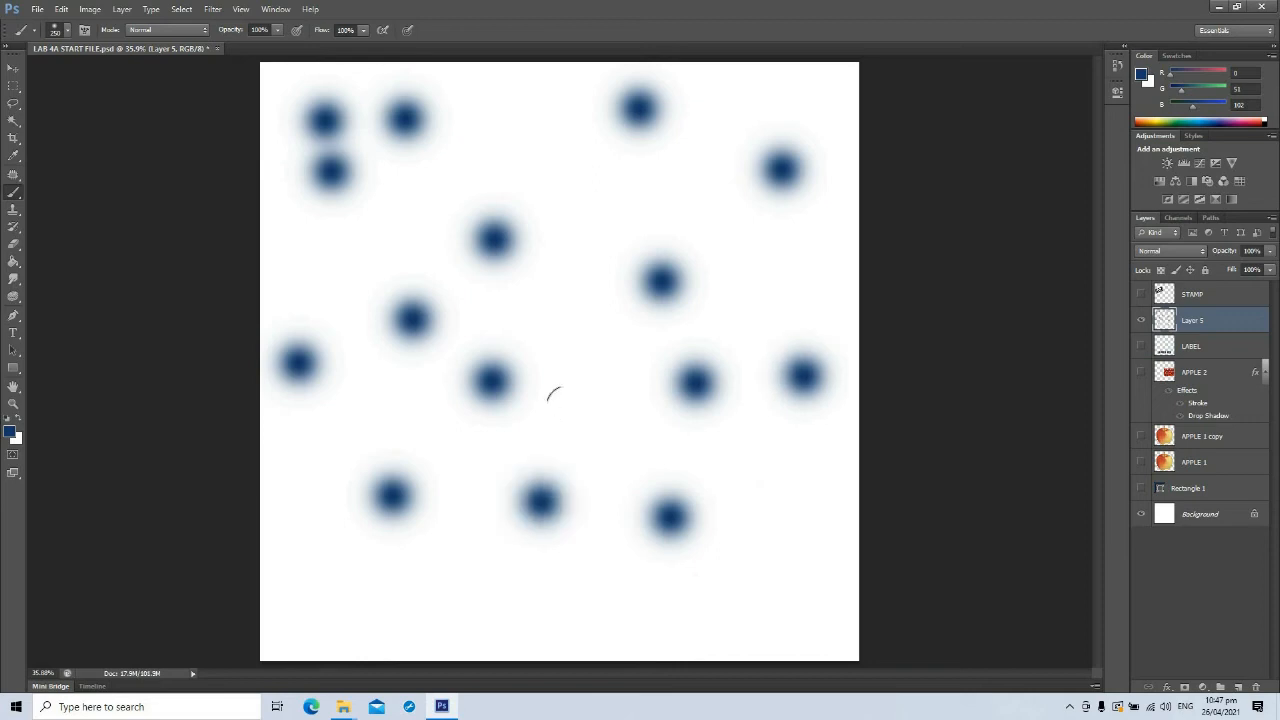
click(567, 406)
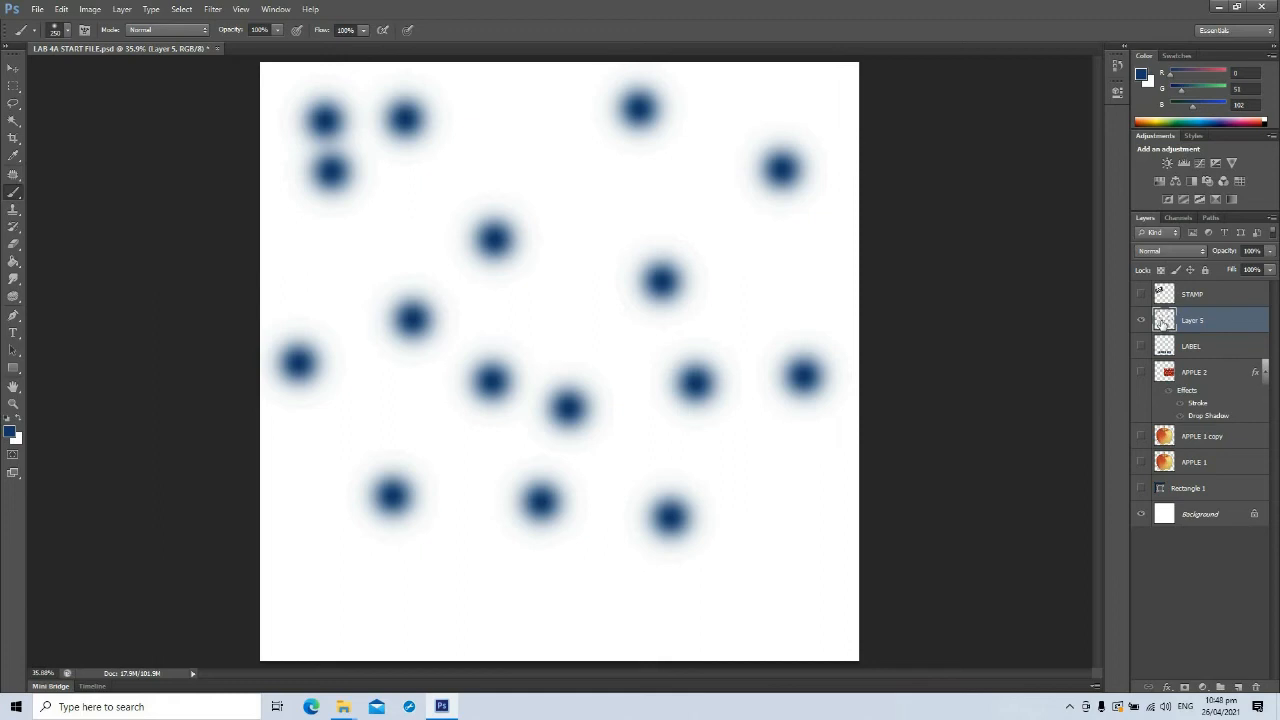
- Select all pixels of Layer 5, move the dots slightly down and to the right, and deselect
right_click(1163, 325)
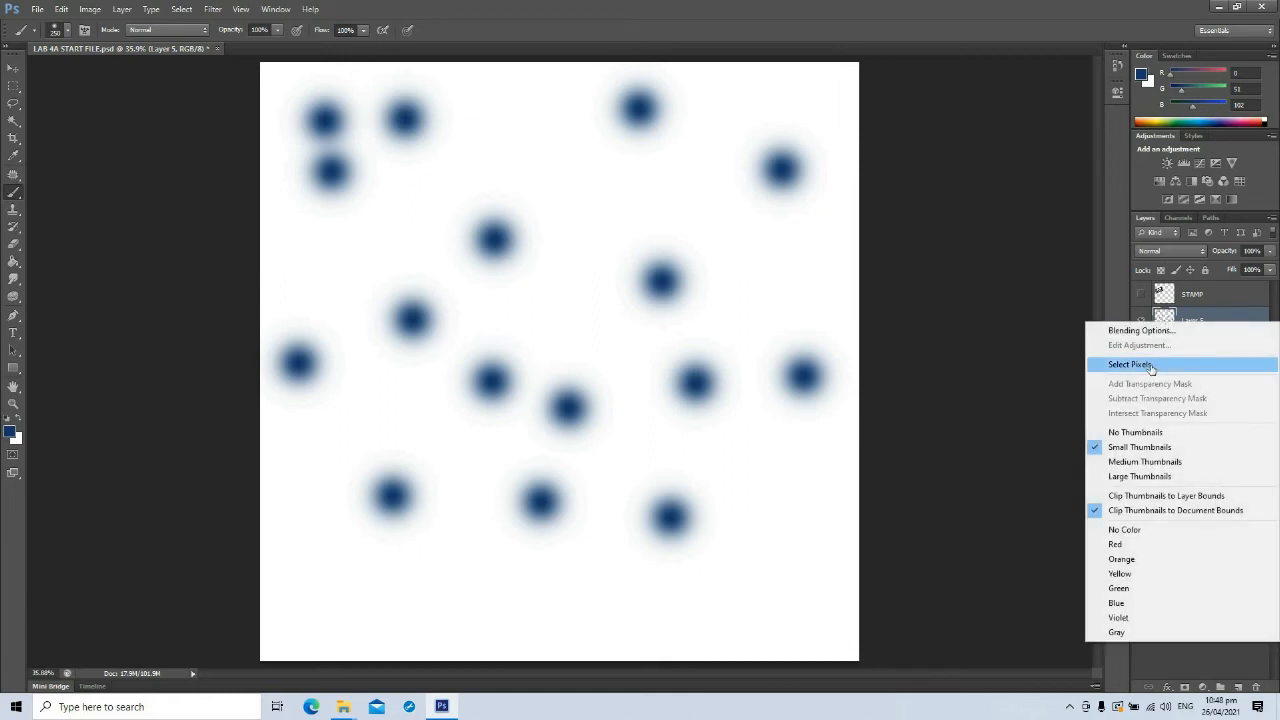
click(1152, 366)
click(14, 70)
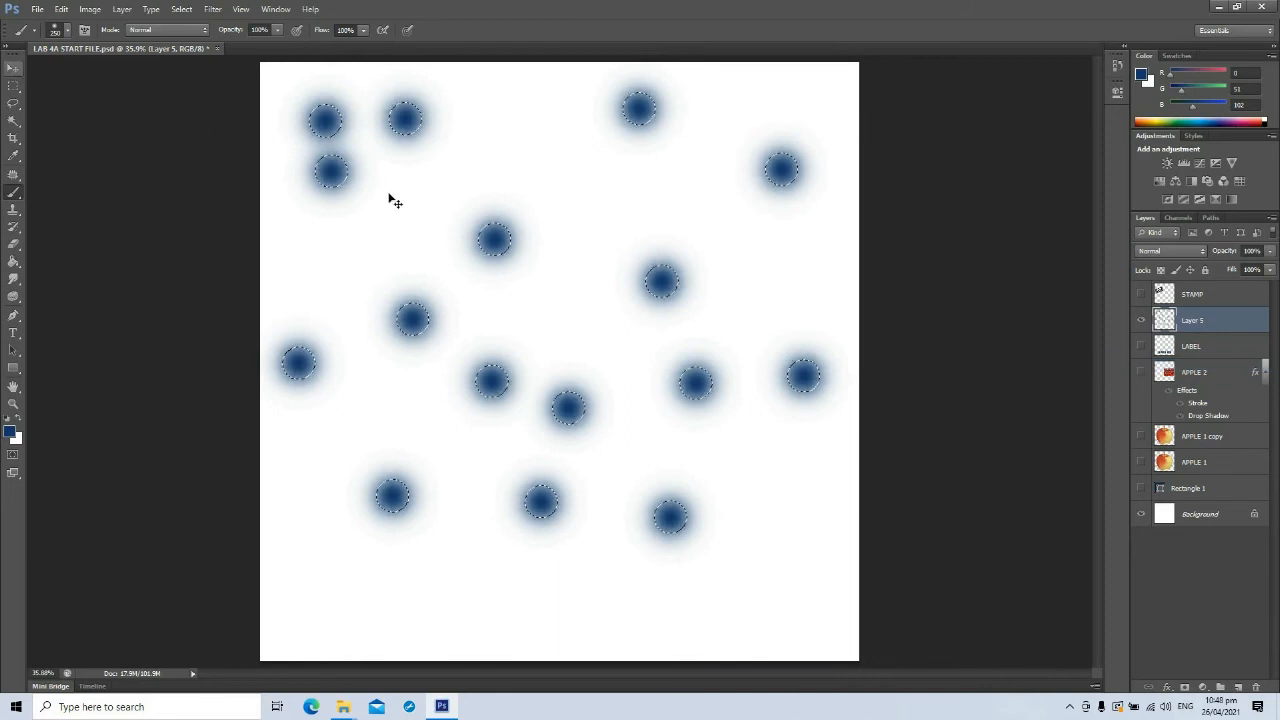
drag(400, 251, 367, 198)
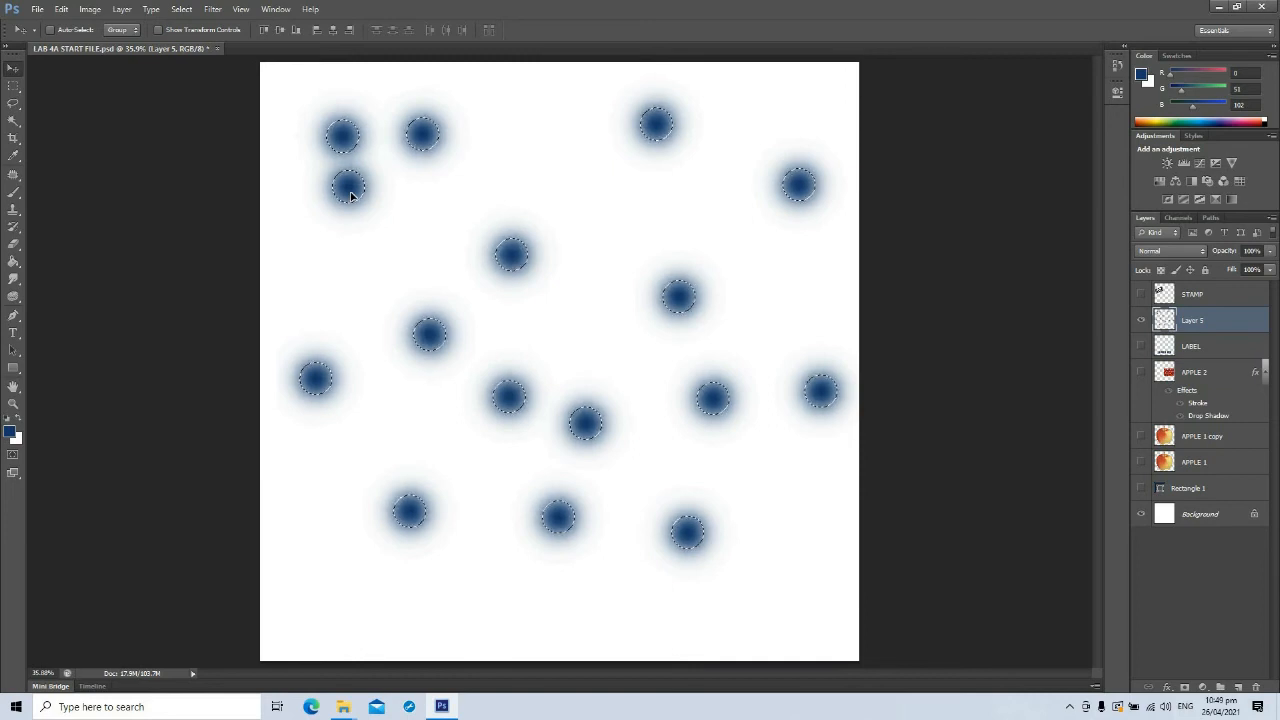
drag(420, 194, 480, 171)
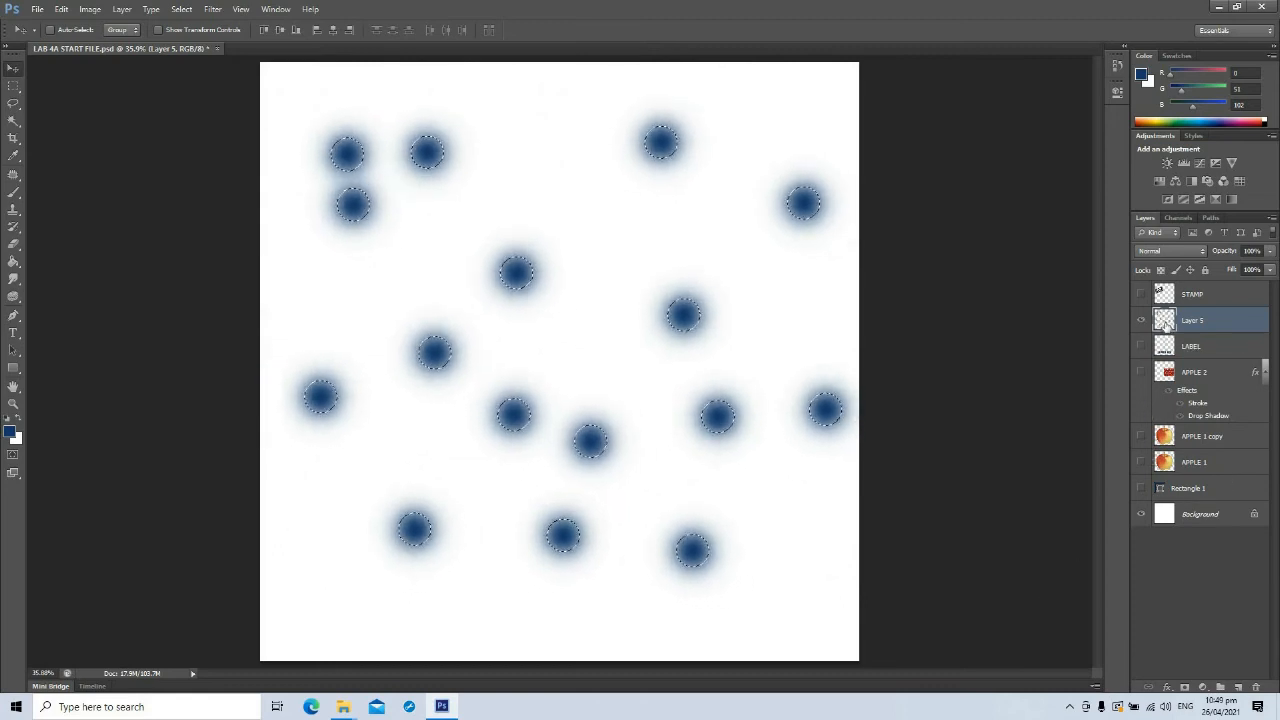
key(ctrl+d)
- Try selecting the dots one by one with the Magic Wand in Add to selection mode, and deselect
click(14, 121)
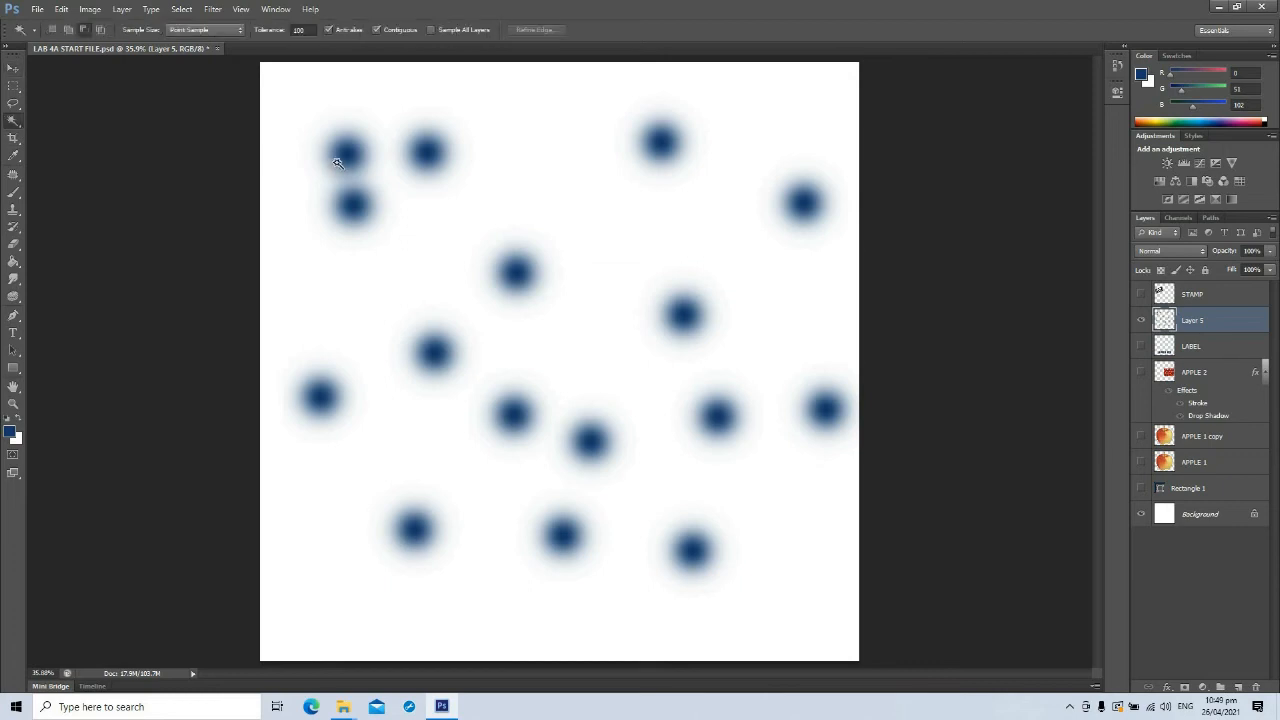
click(436, 185)
click(69, 29)
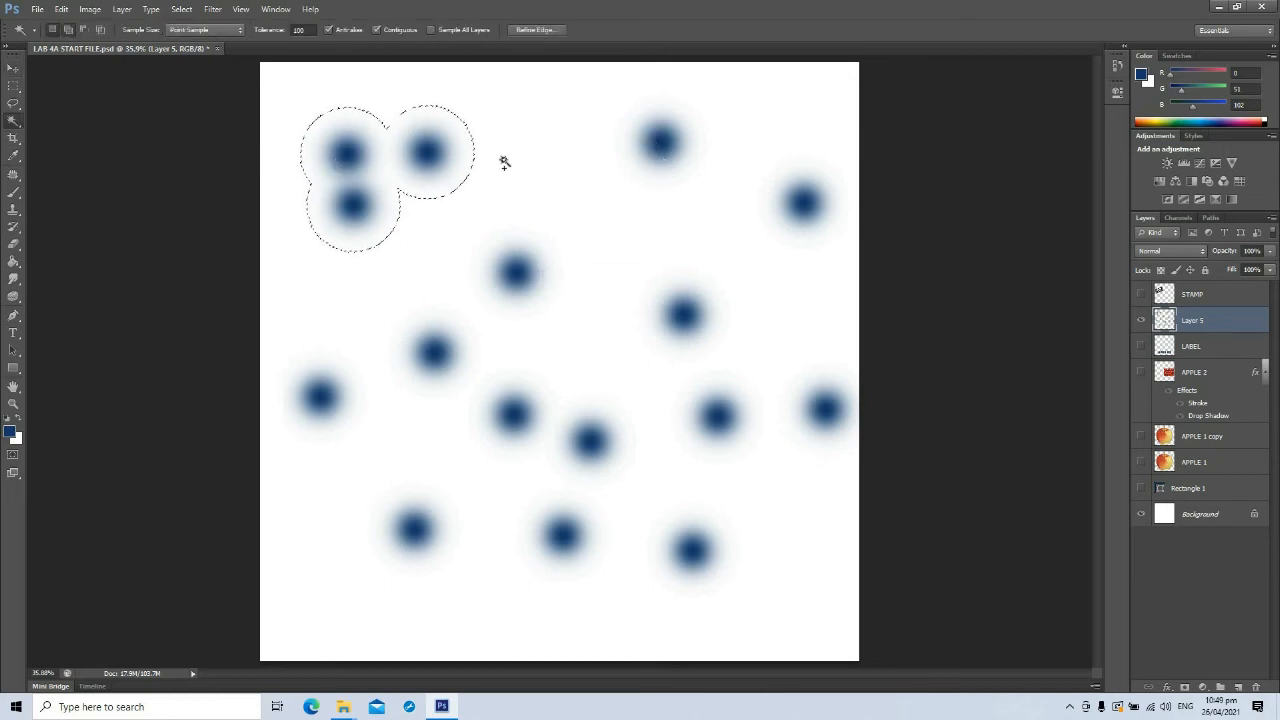
click(797, 207)
click(697, 325)
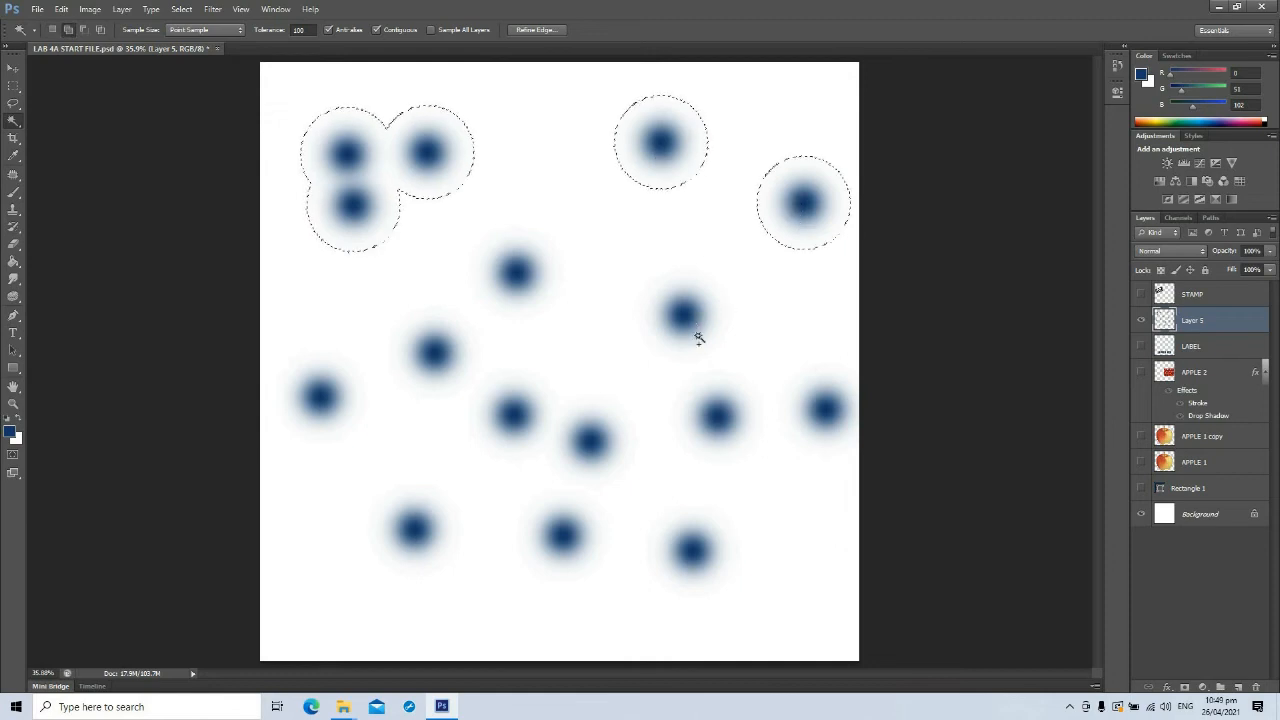
click(832, 421)
click(717, 418)
click(705, 558)
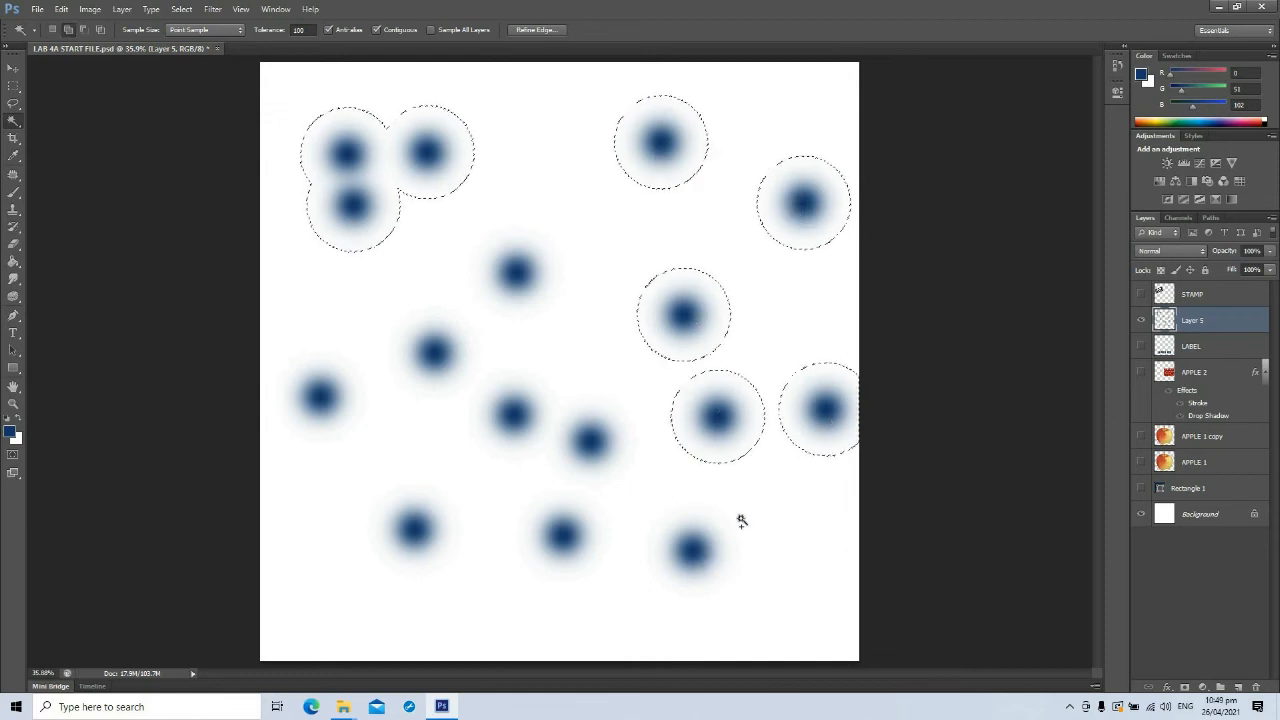
key(ctrl+d)
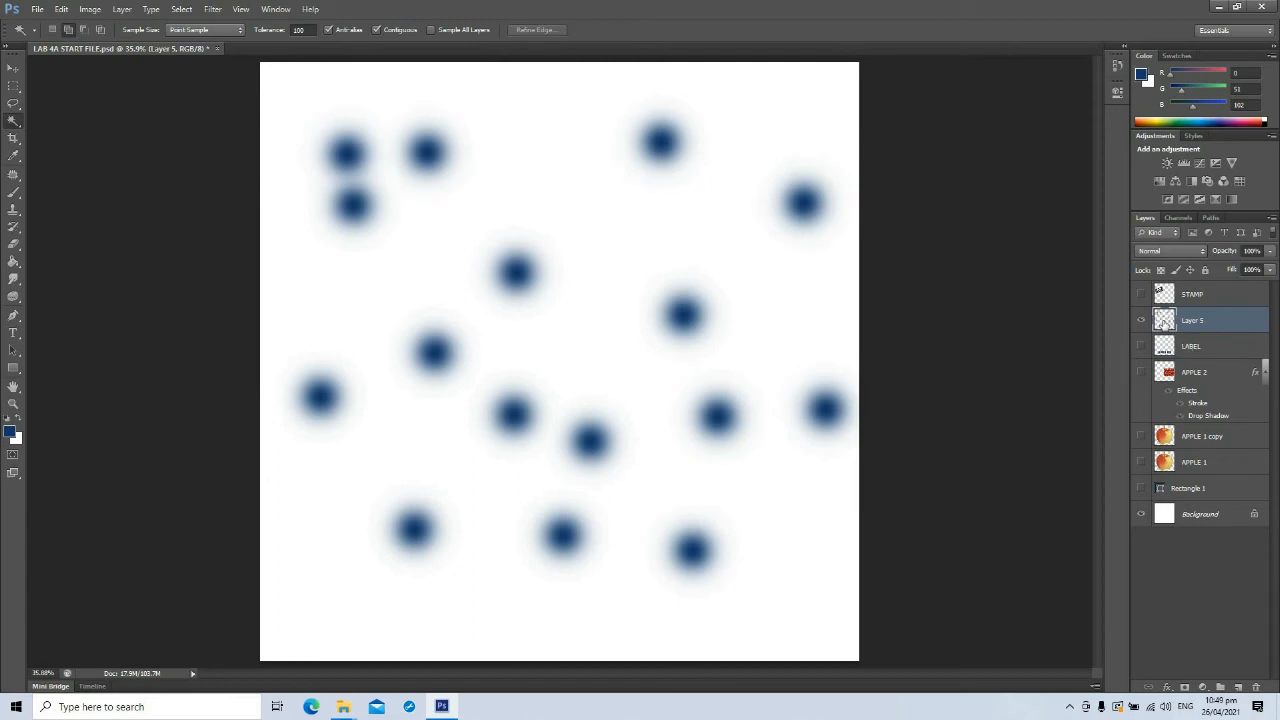
- Load all pixels of Layer 5 as a selection, and clear the selection
right_click(1165, 322)
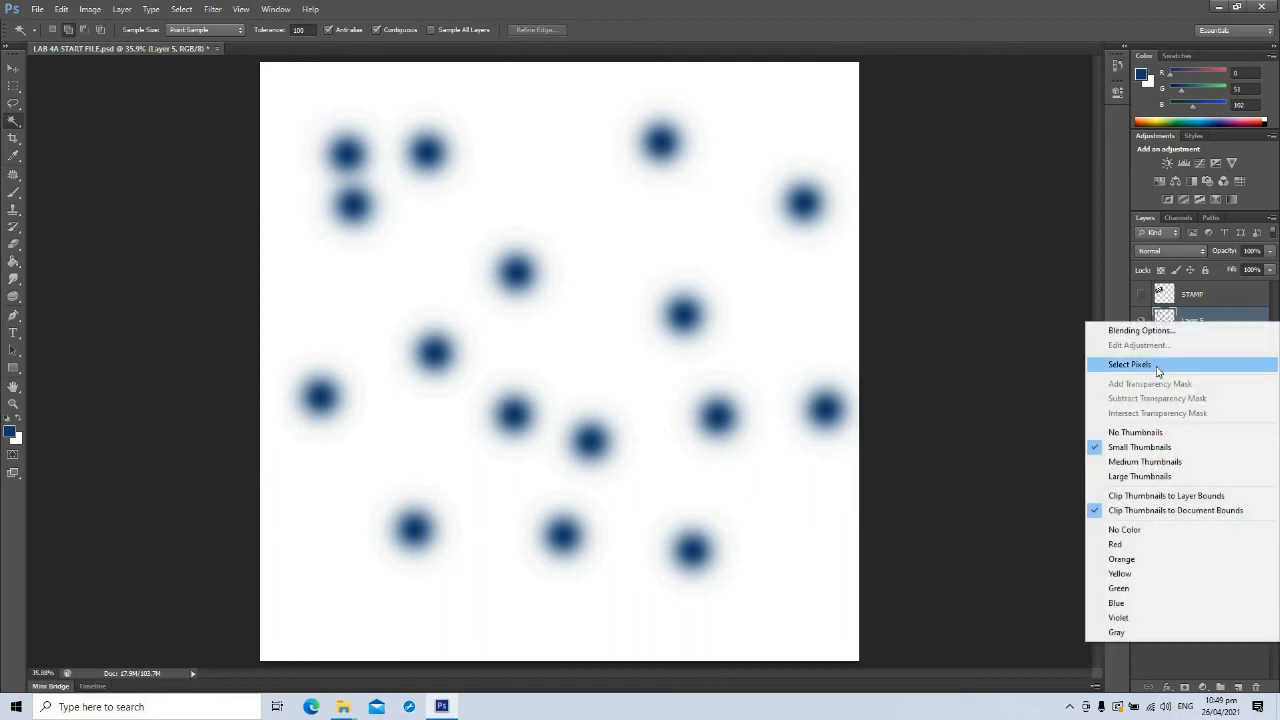
click(1157, 366)
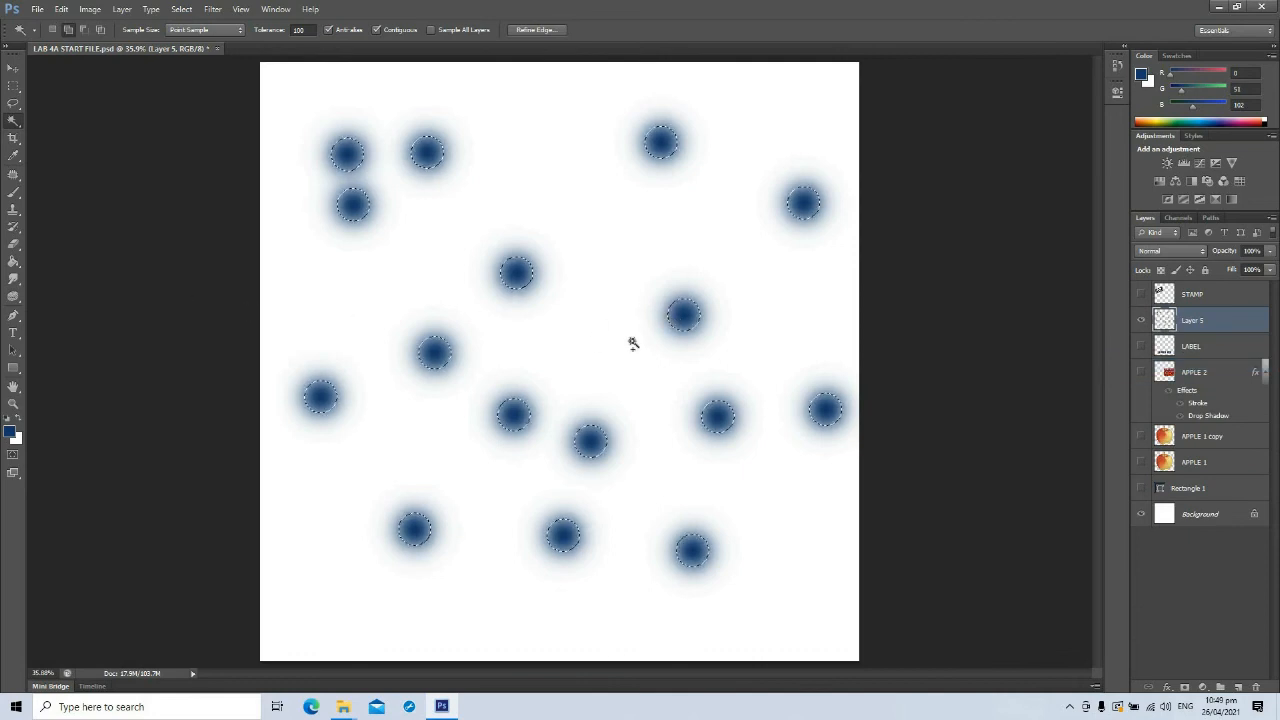
shift+click(729, 323)
key(ctrl+d)
- Select the pixels of Layer 5 again, move all the dots slightly to the right, and deselect
right_click(1162, 322)
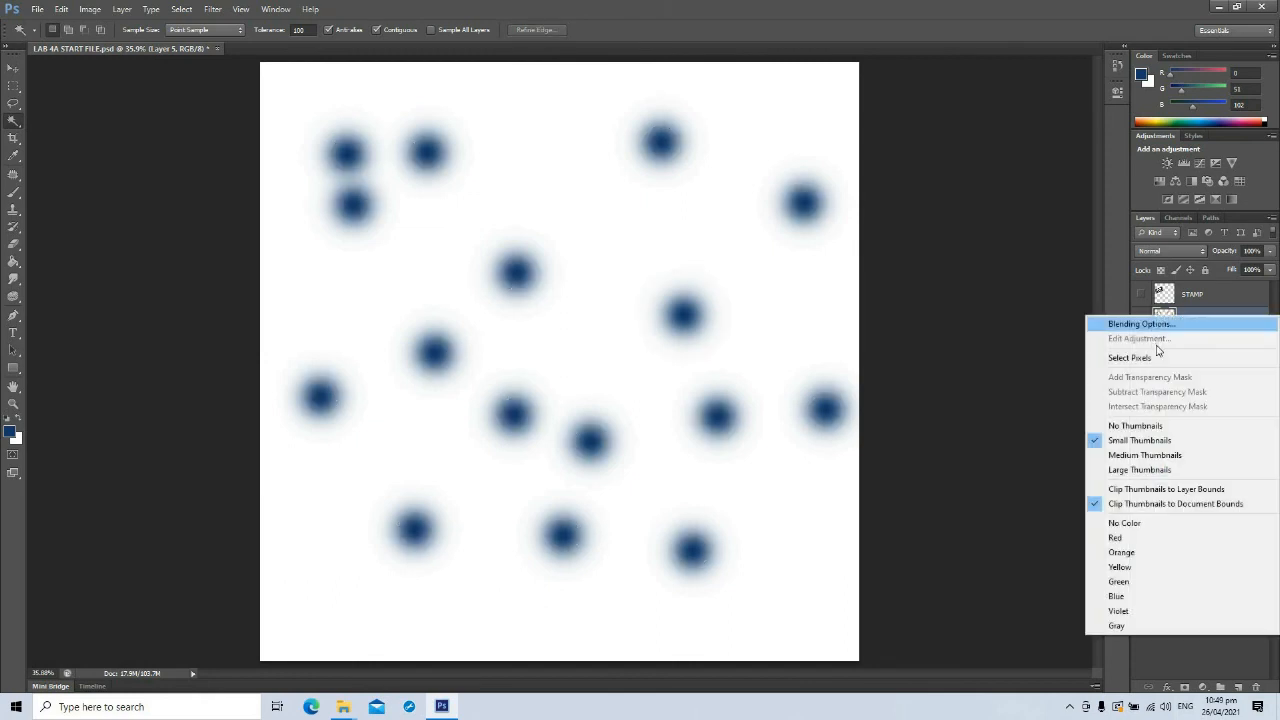
click(1130, 357)
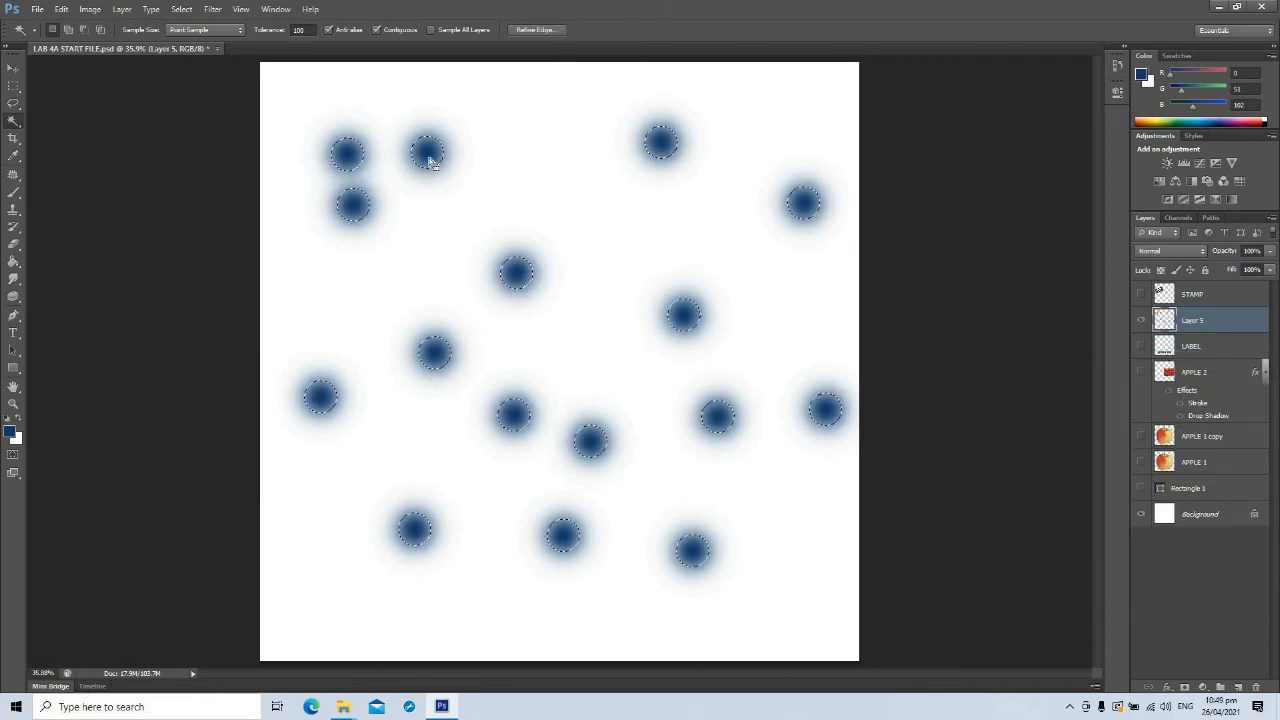
click(13, 68)
drag(443, 157, 603, 211)
drag(271, 185, 1089, 254)
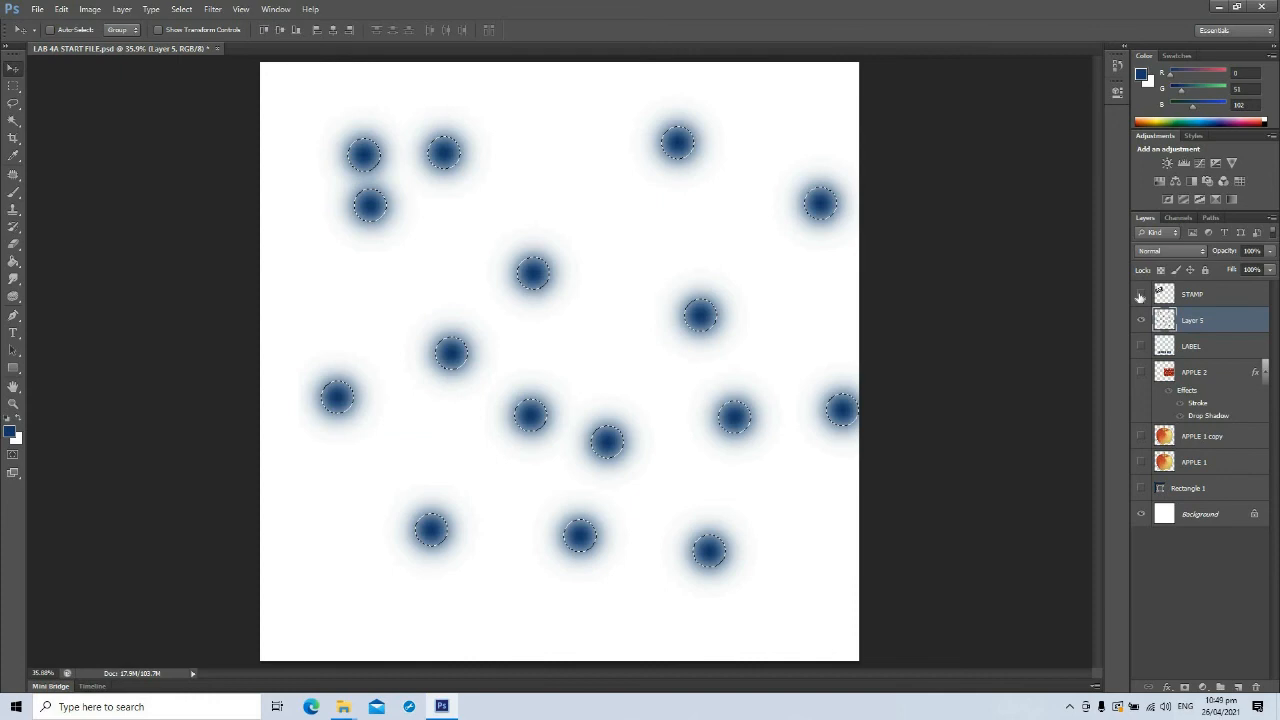
key(ctrl+d)
- Show the STAMP, LABEL, APPLE 2, APPLE 1 copy, APPLE 1 and Rectangle 1 layers again
click(1141, 294)
click(1141, 346)
click(1141, 372)
click(1141, 436)
click(1141, 462)
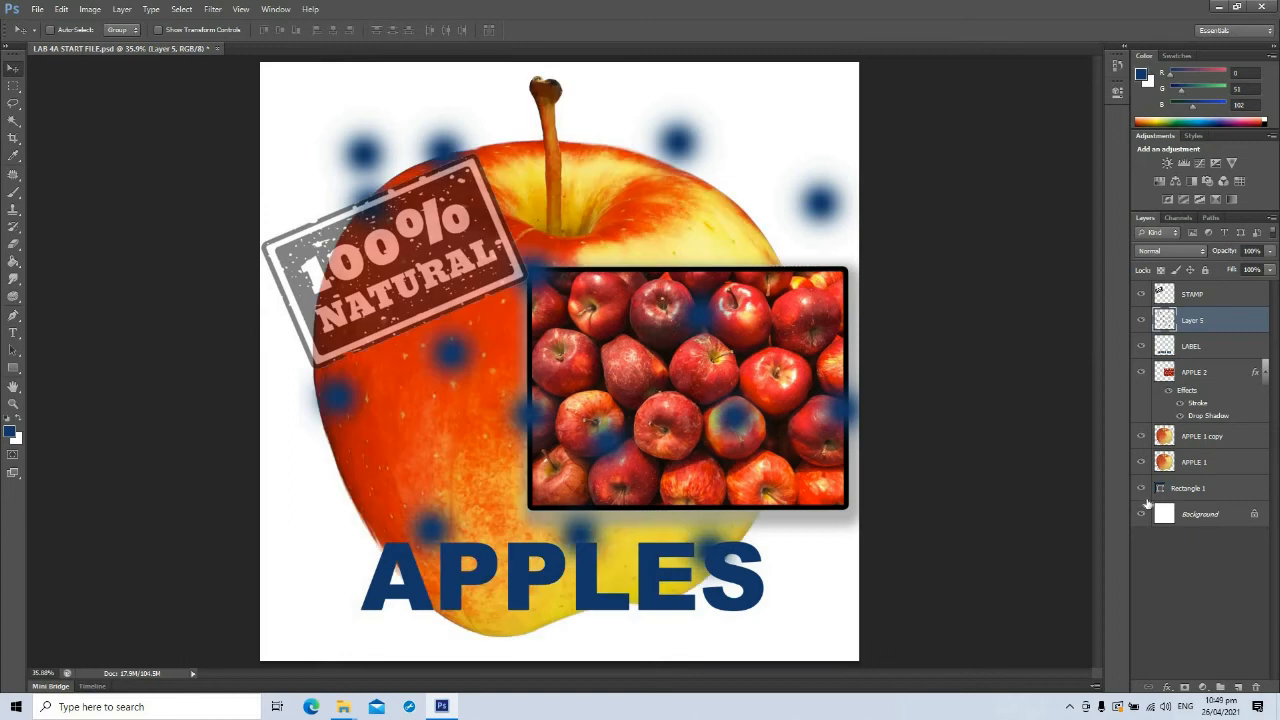
click(1142, 490)
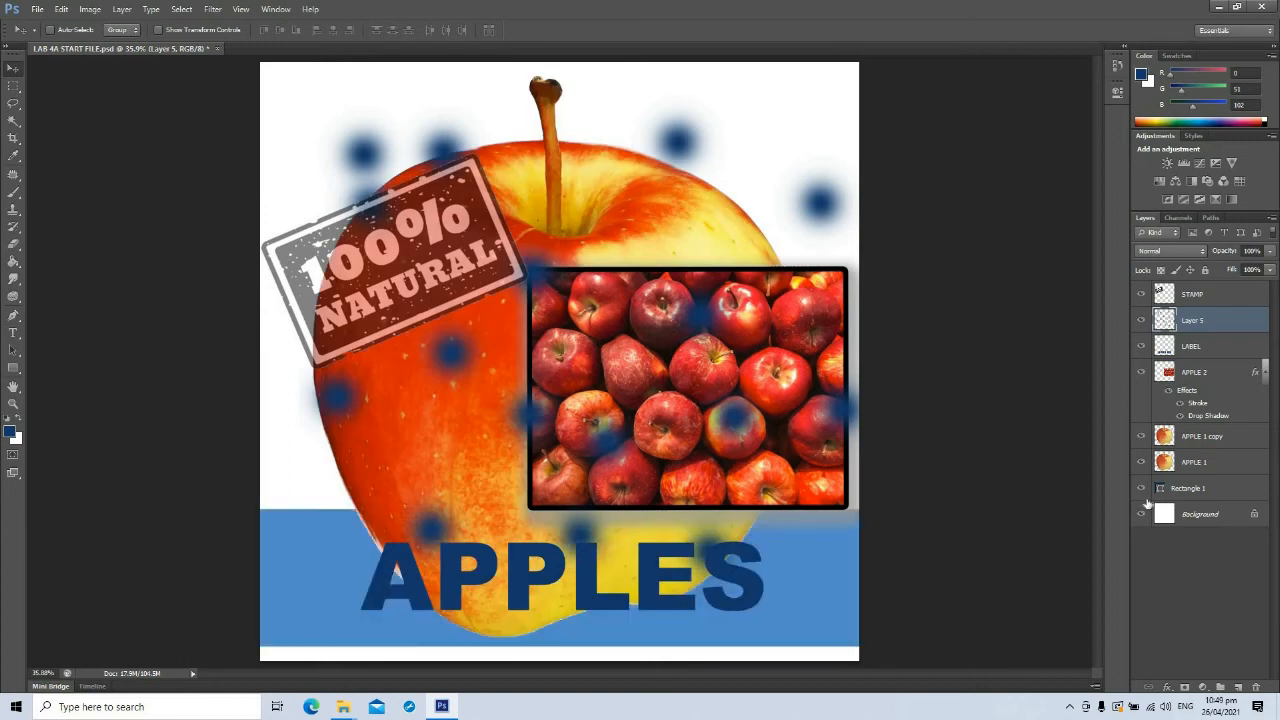
- Delete Layer 5 with the painted blue dots
right_click(1217, 322)
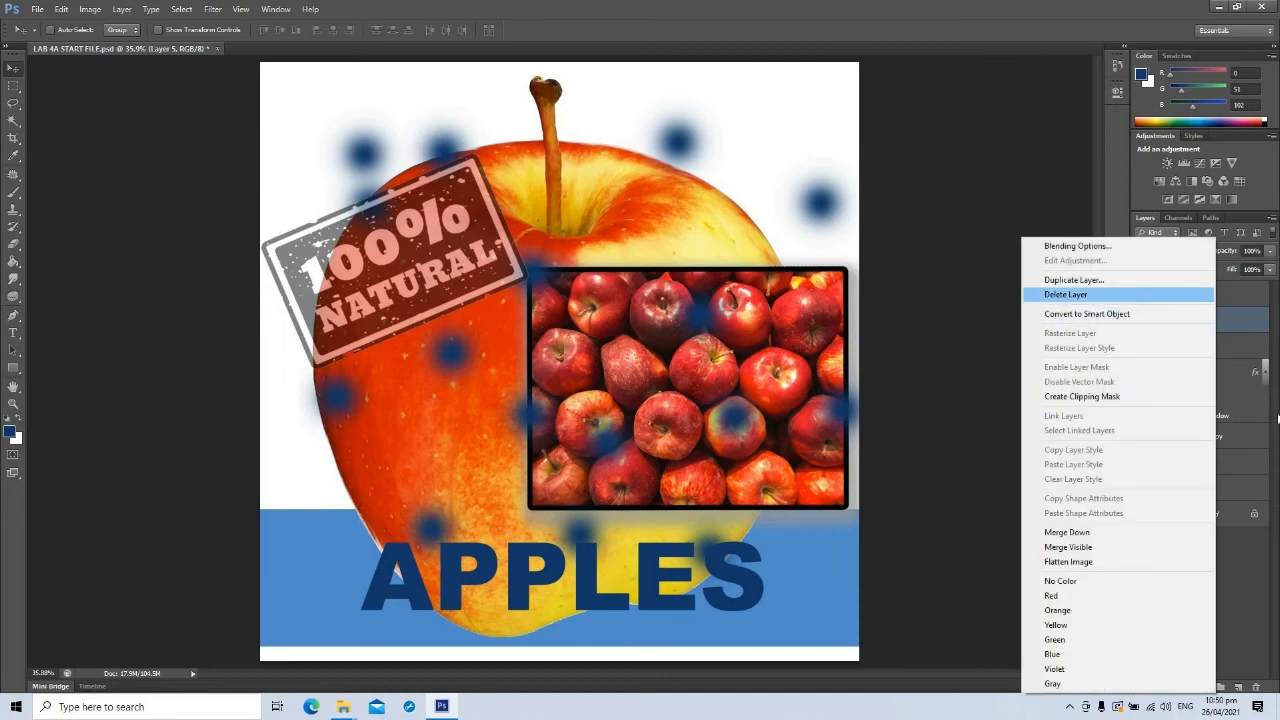
key(Escape)
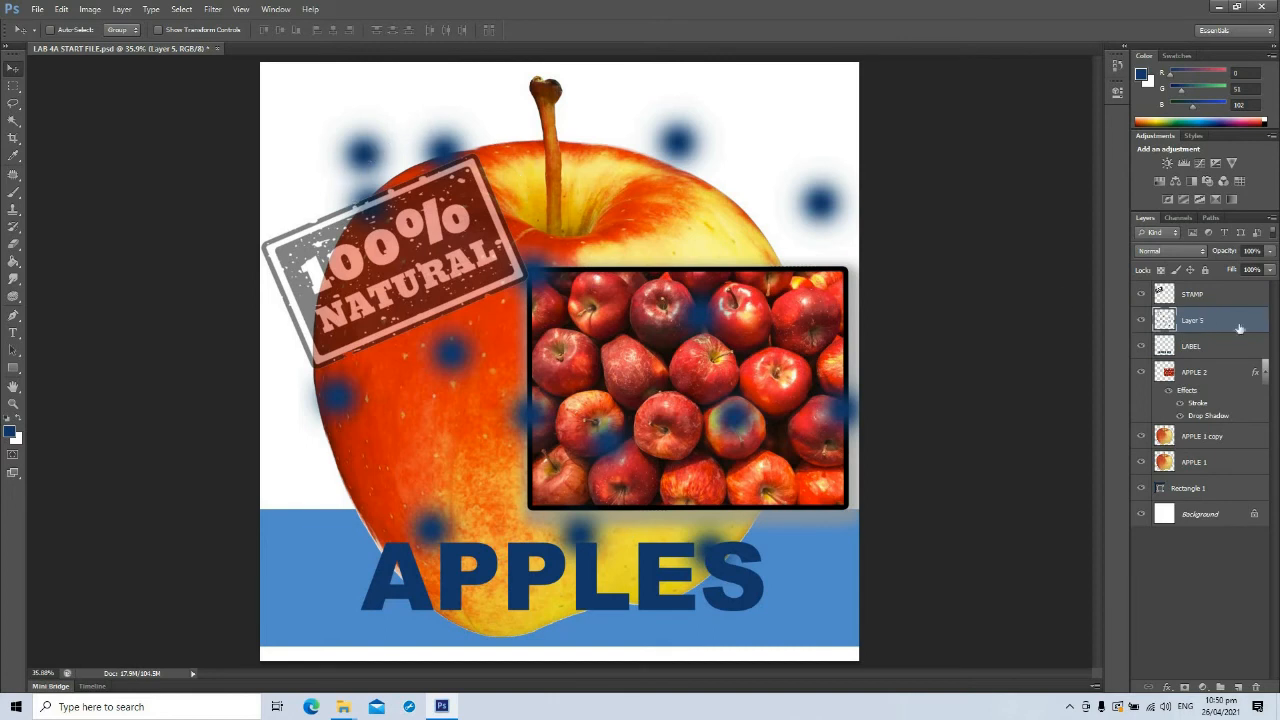
right_click(1206, 326)
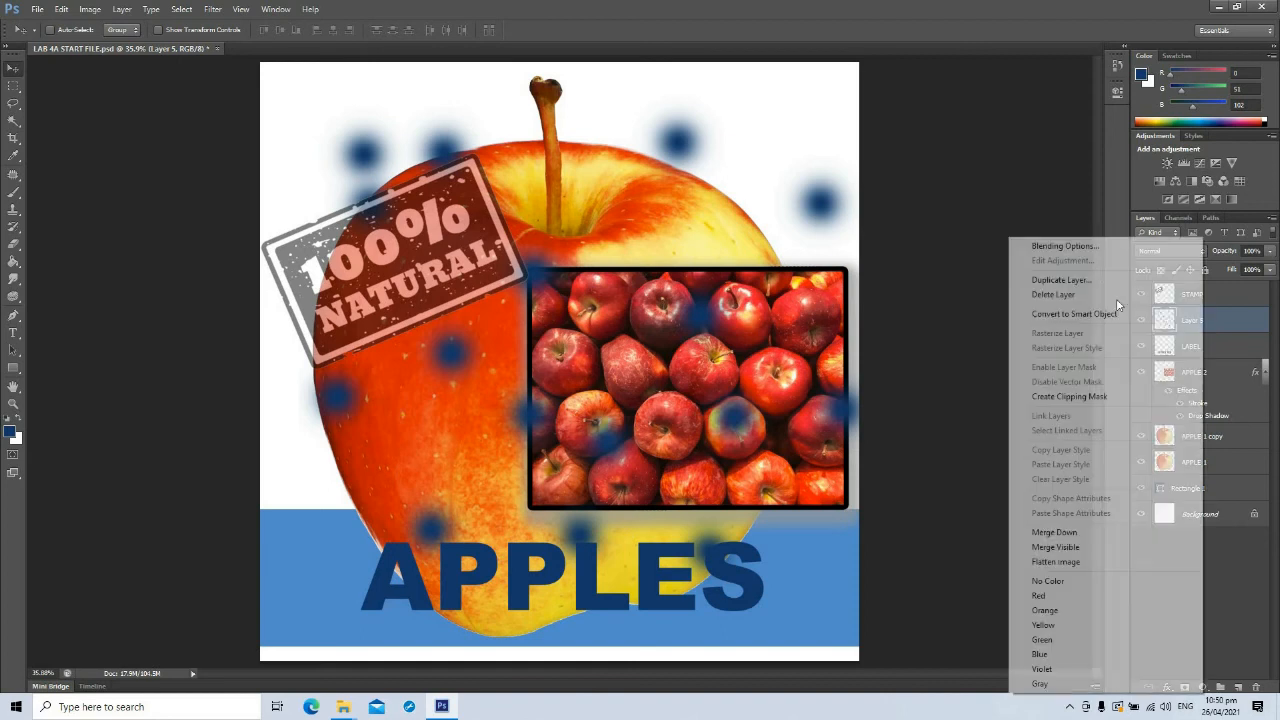
click(1221, 320)
drag(1221, 332, 1260, 688)
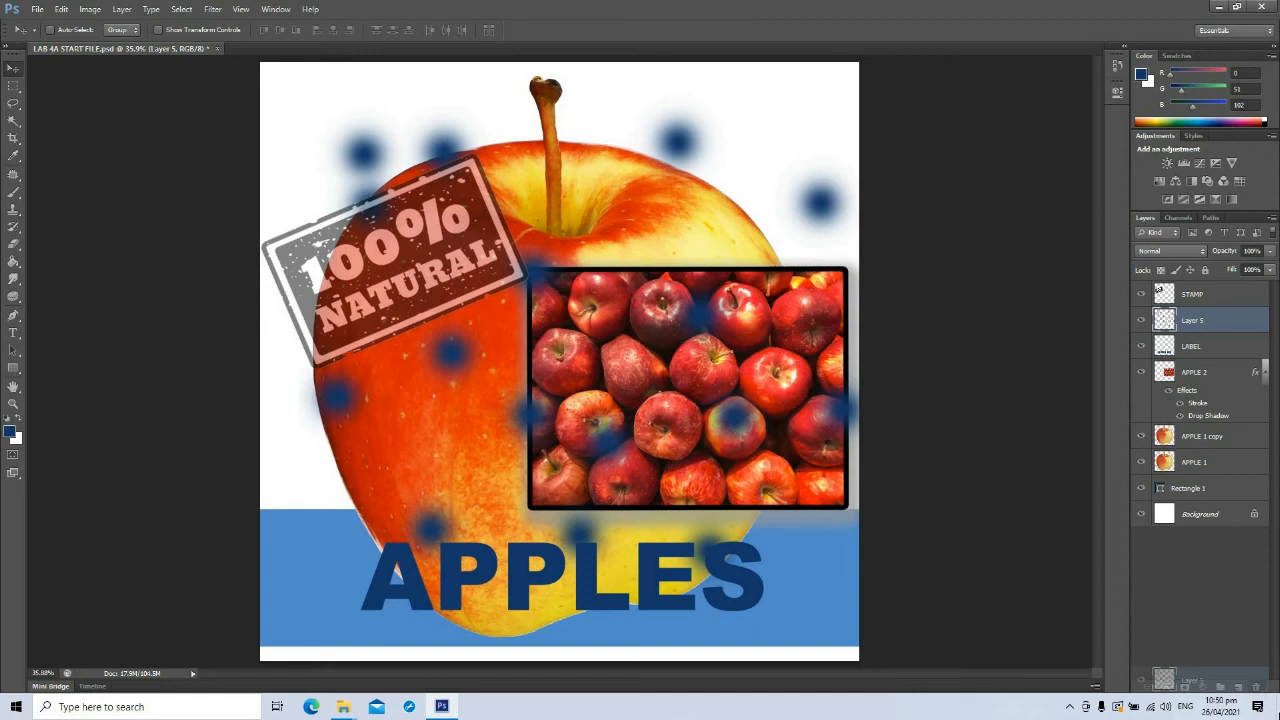
- Remove Layer 5 from the layer stack
drag(1160, 680, 1158, 676)
key(Delete)
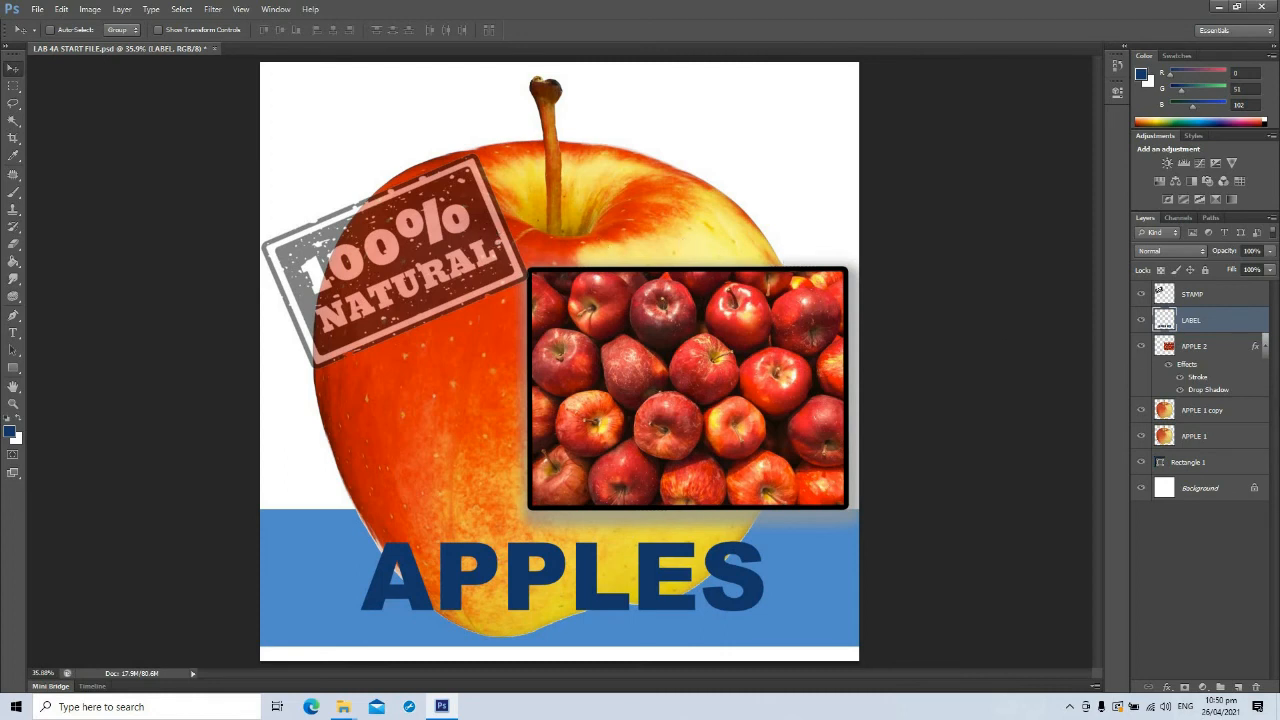
- Toggle the LABEL layer's visibility off and on, and load its APPLES lettering pixels as a selection
click(1144, 321)
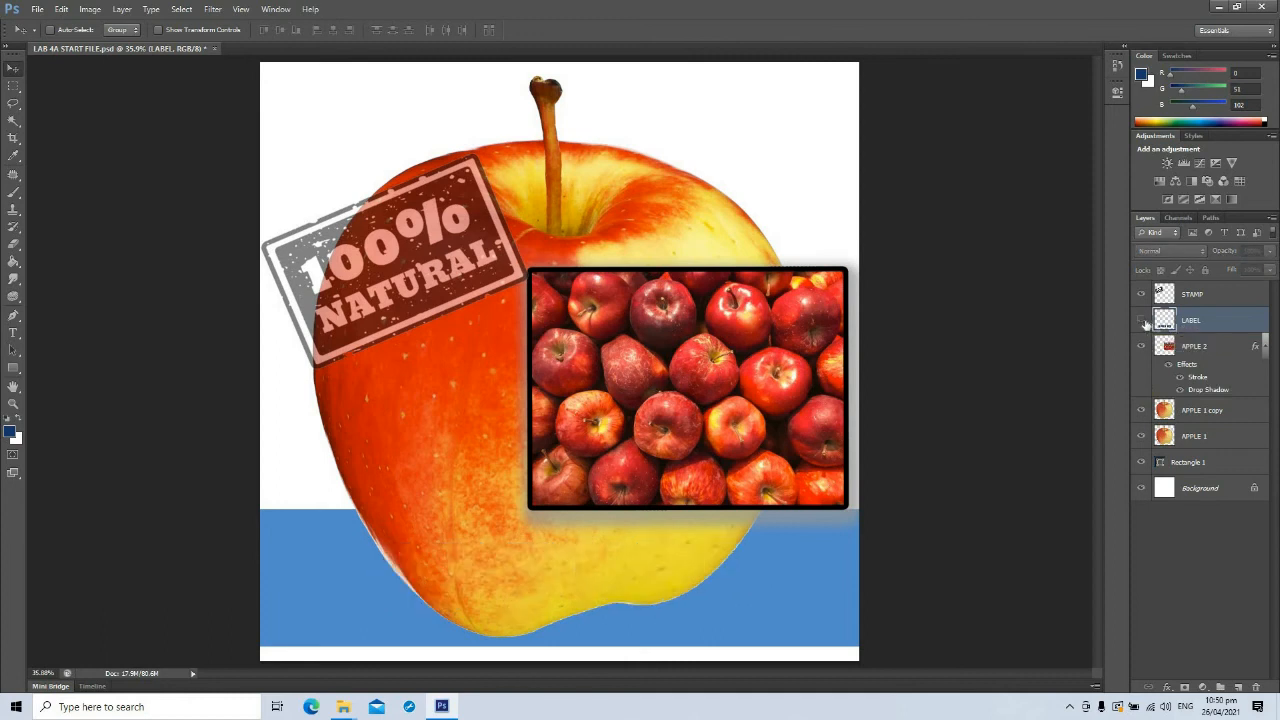
click(1144, 322)
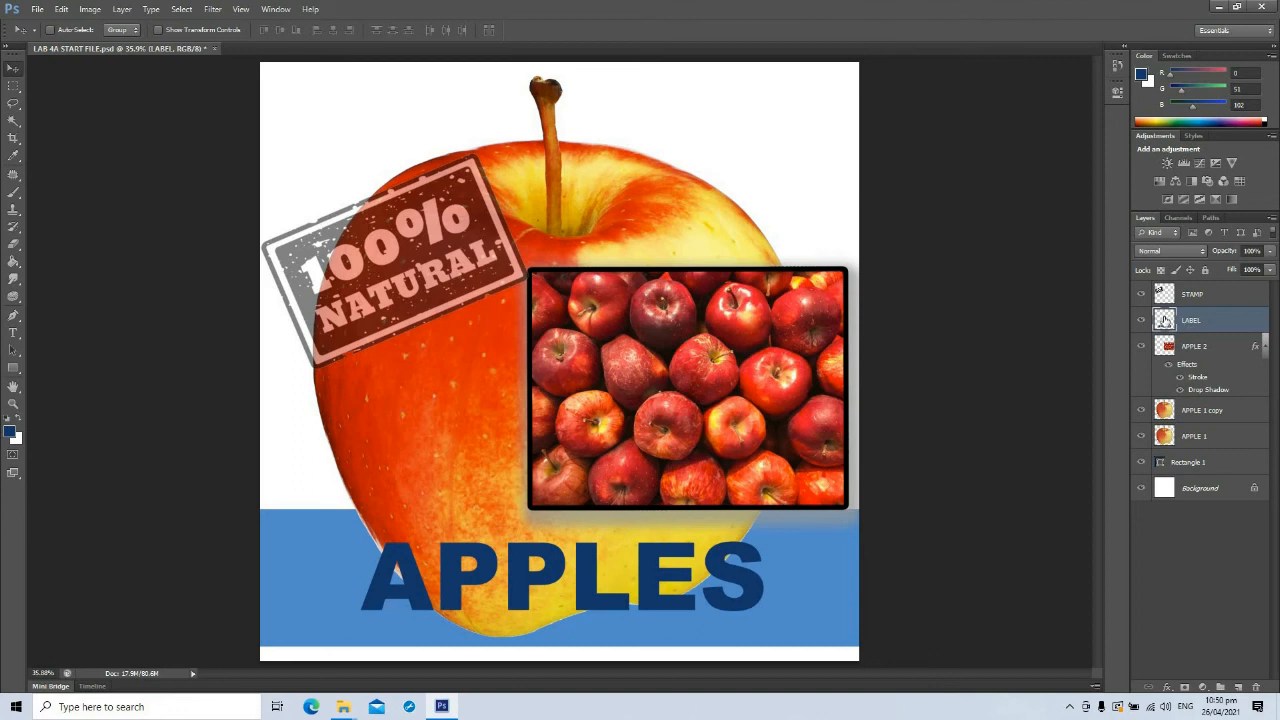
right_click(1164, 320)
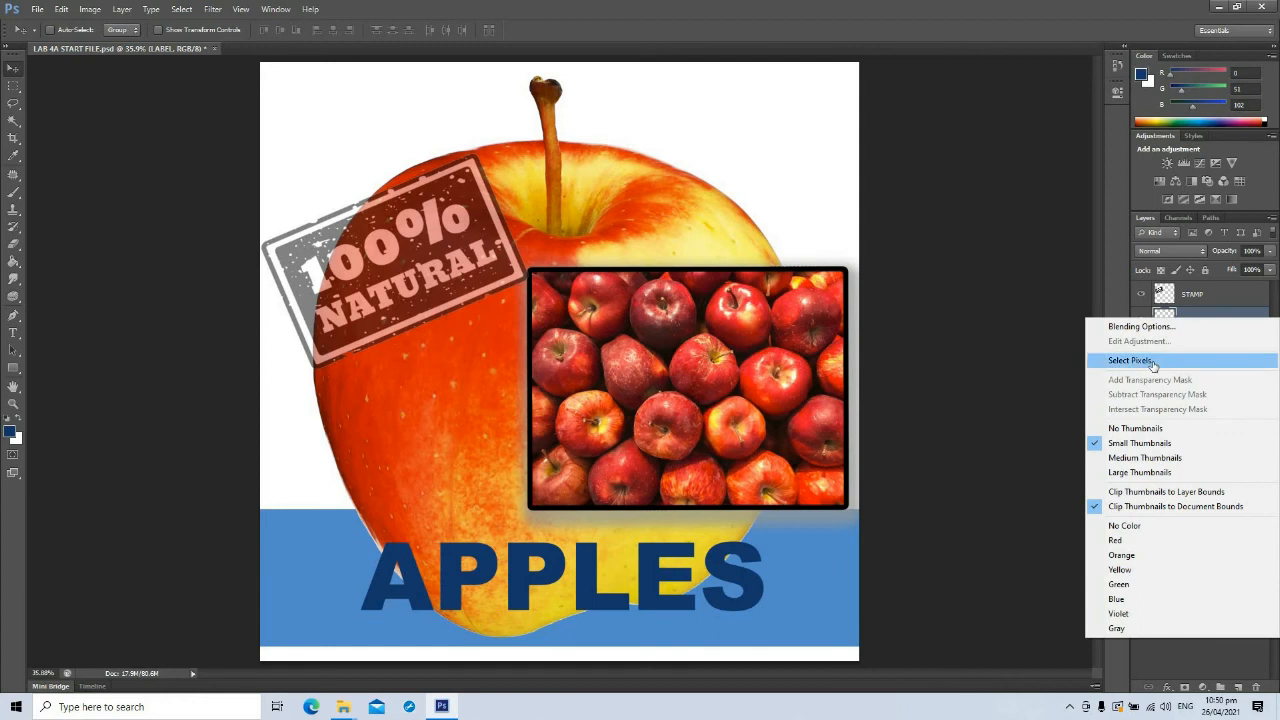
click(1152, 361)
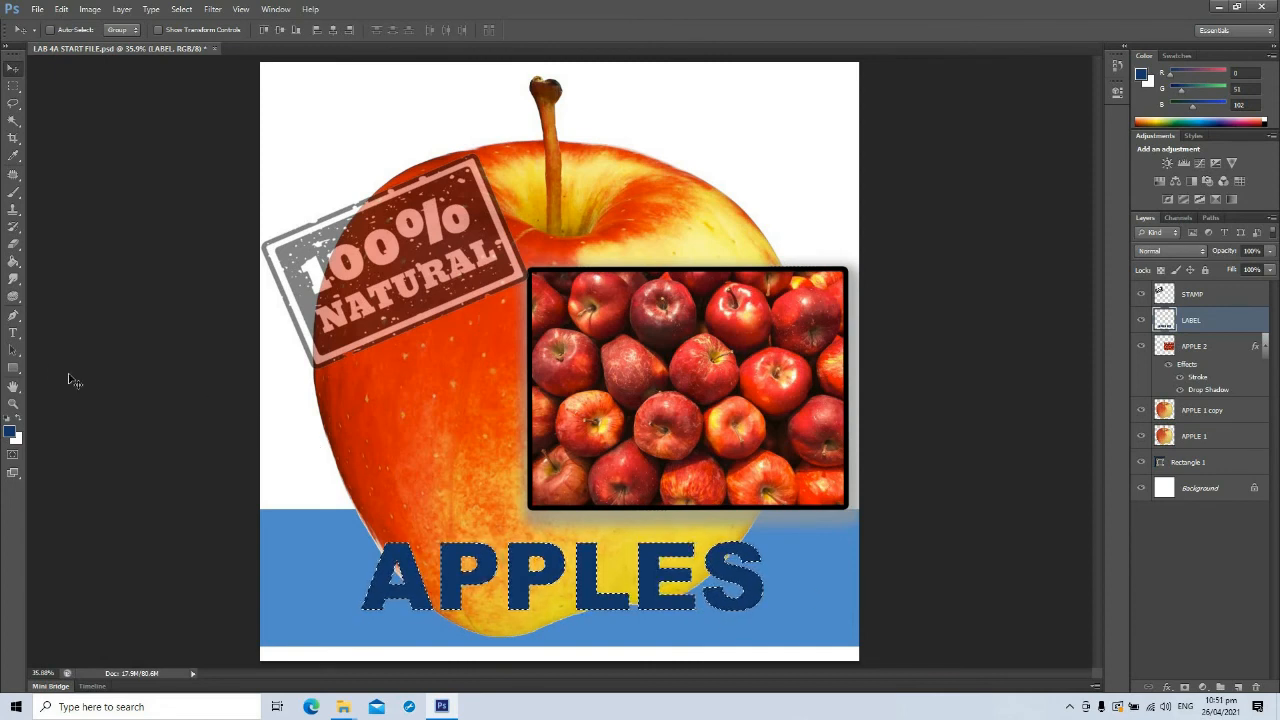
- Fill the selected APPLES lettering vertically with the Orange, Yellow, Orange preset using the Gradient tool
click(20, 371)
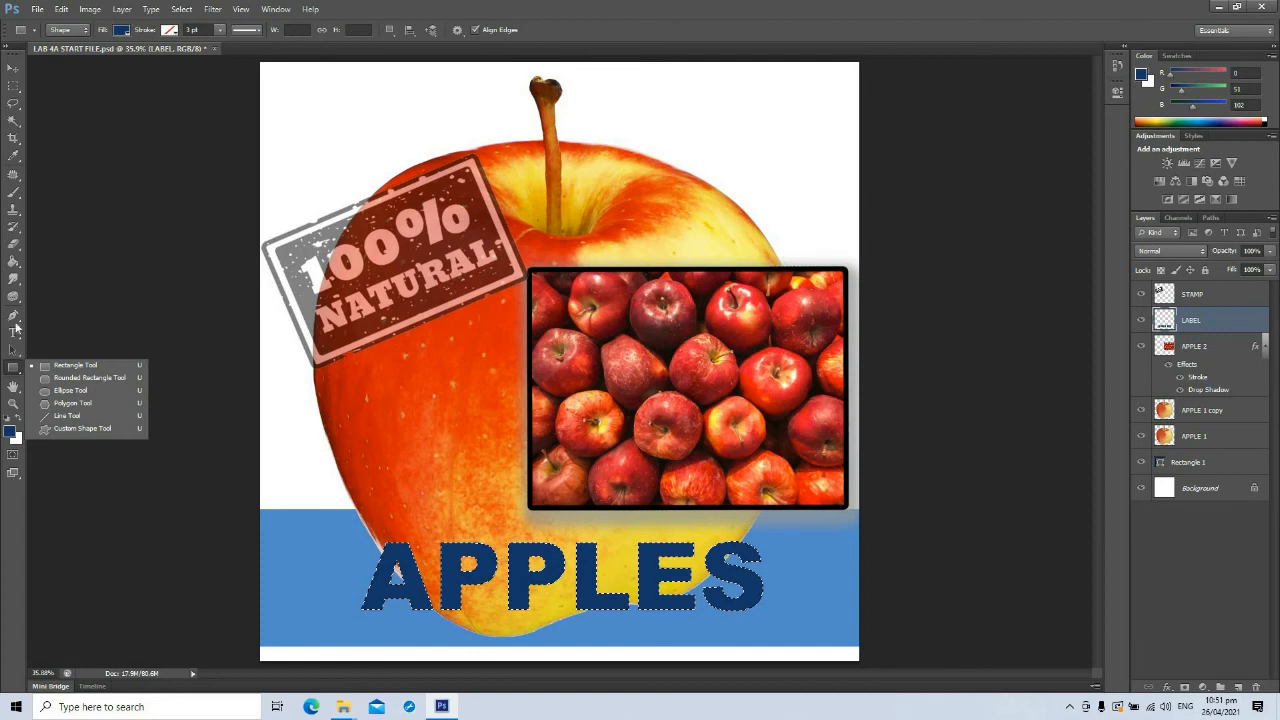
click(14, 263)
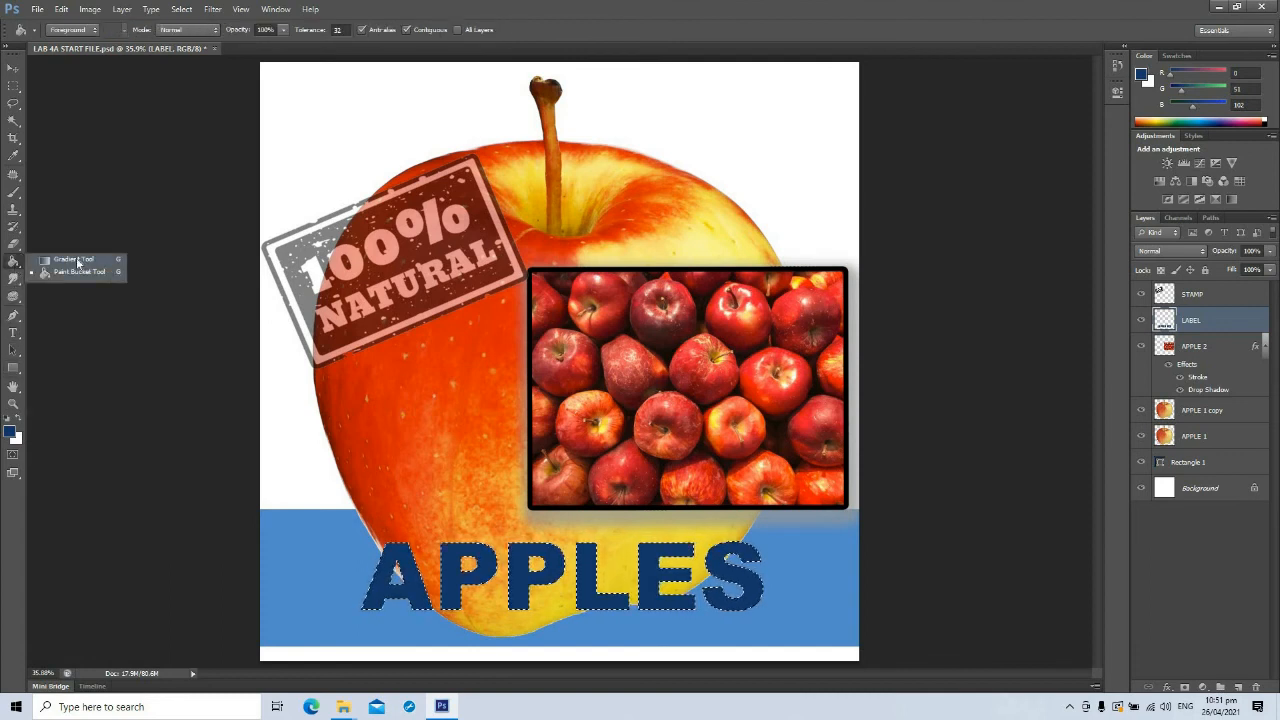
click(17, 262)
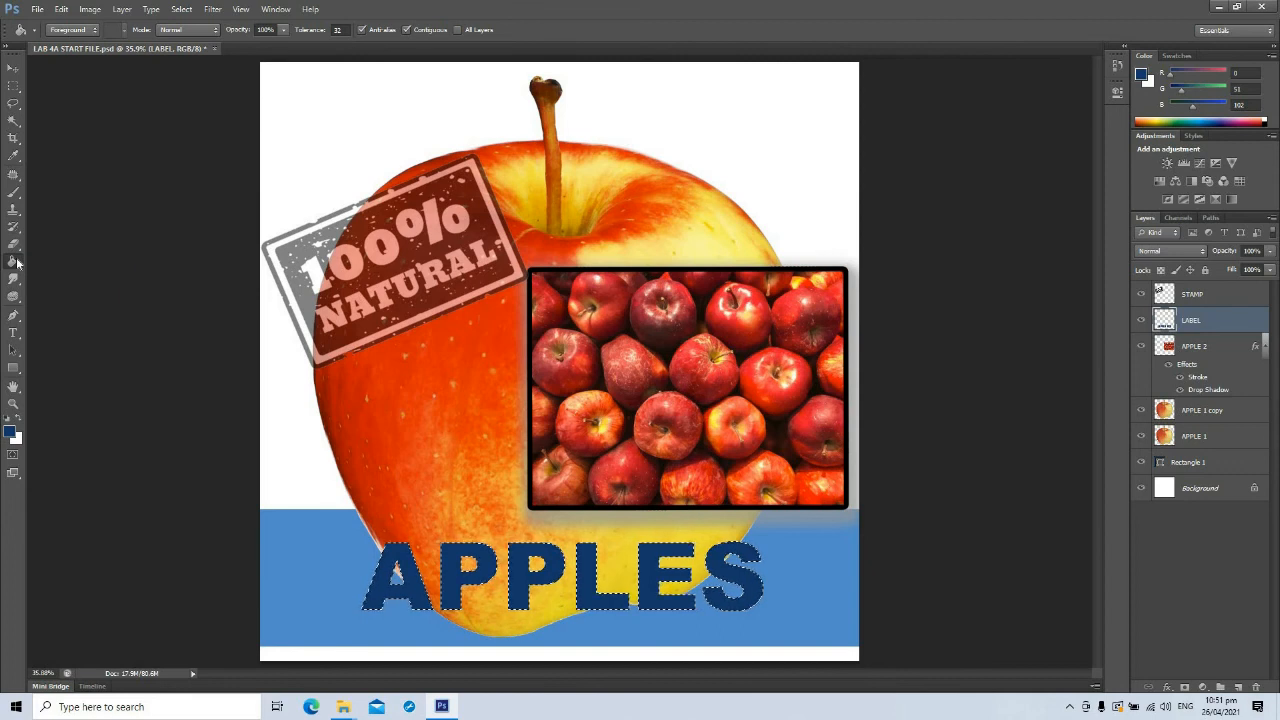
click(17, 262)
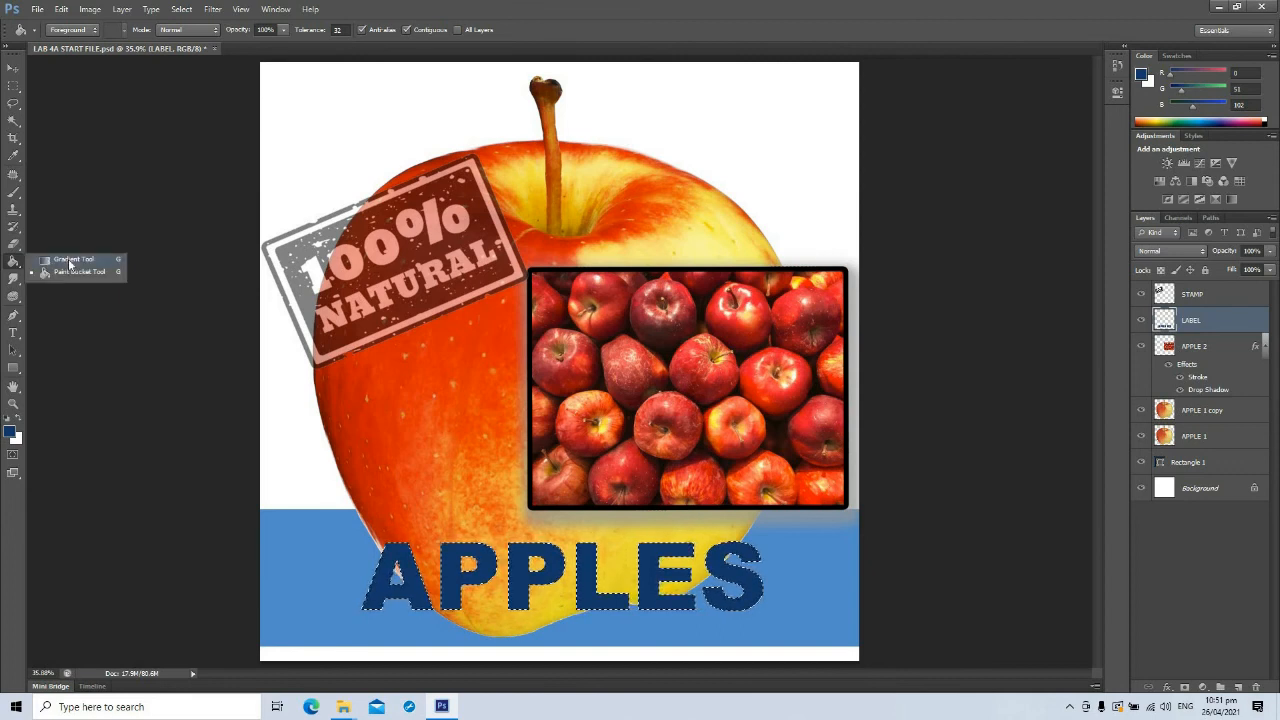
click(70, 261)
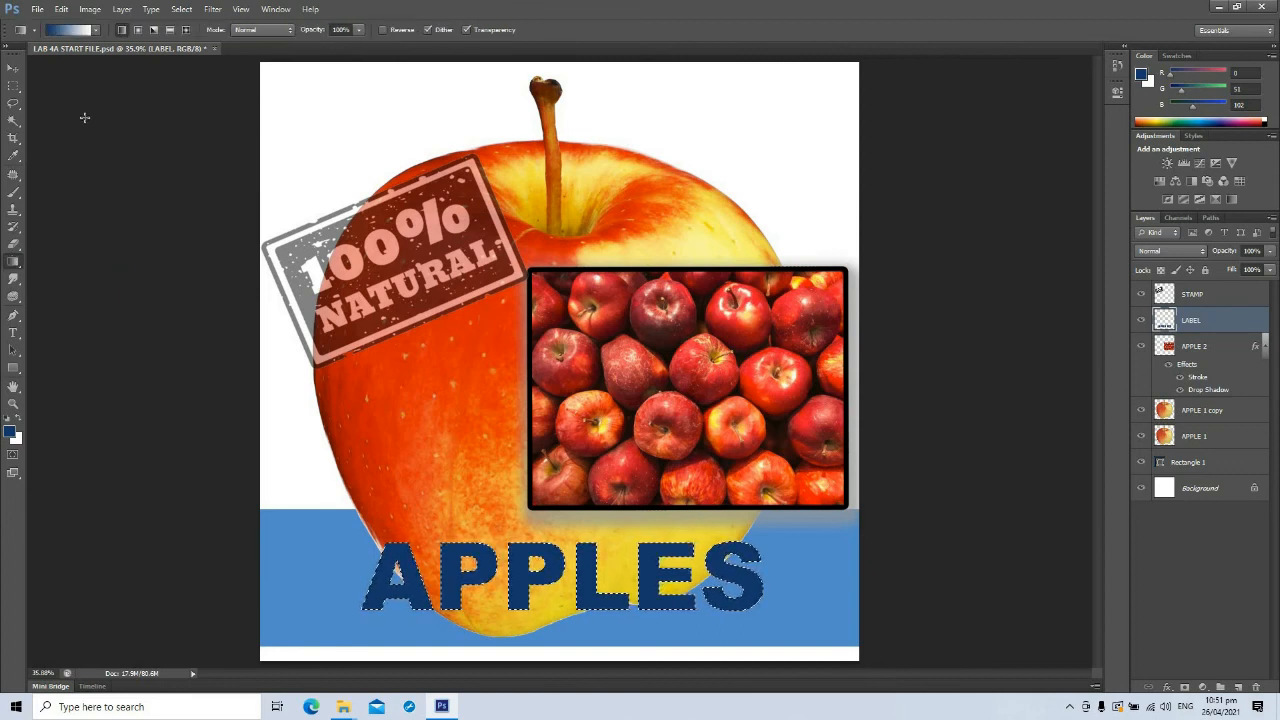
click(75, 33)
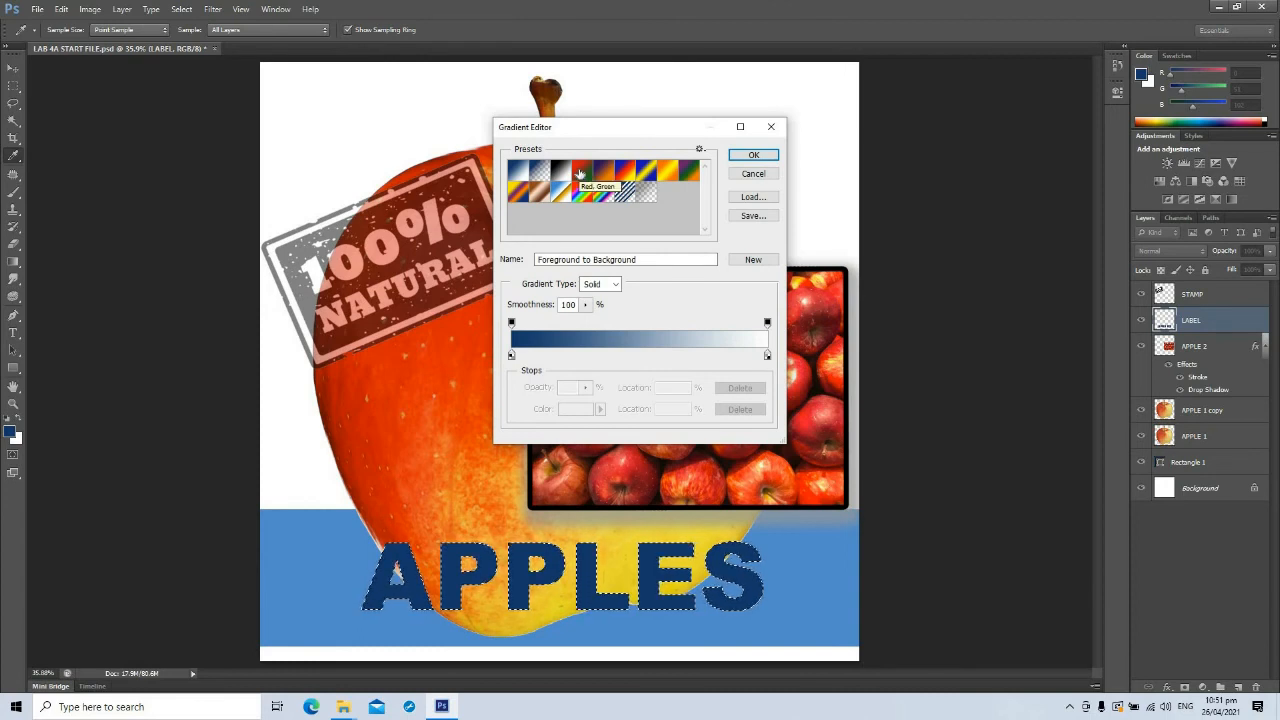
click(668, 171)
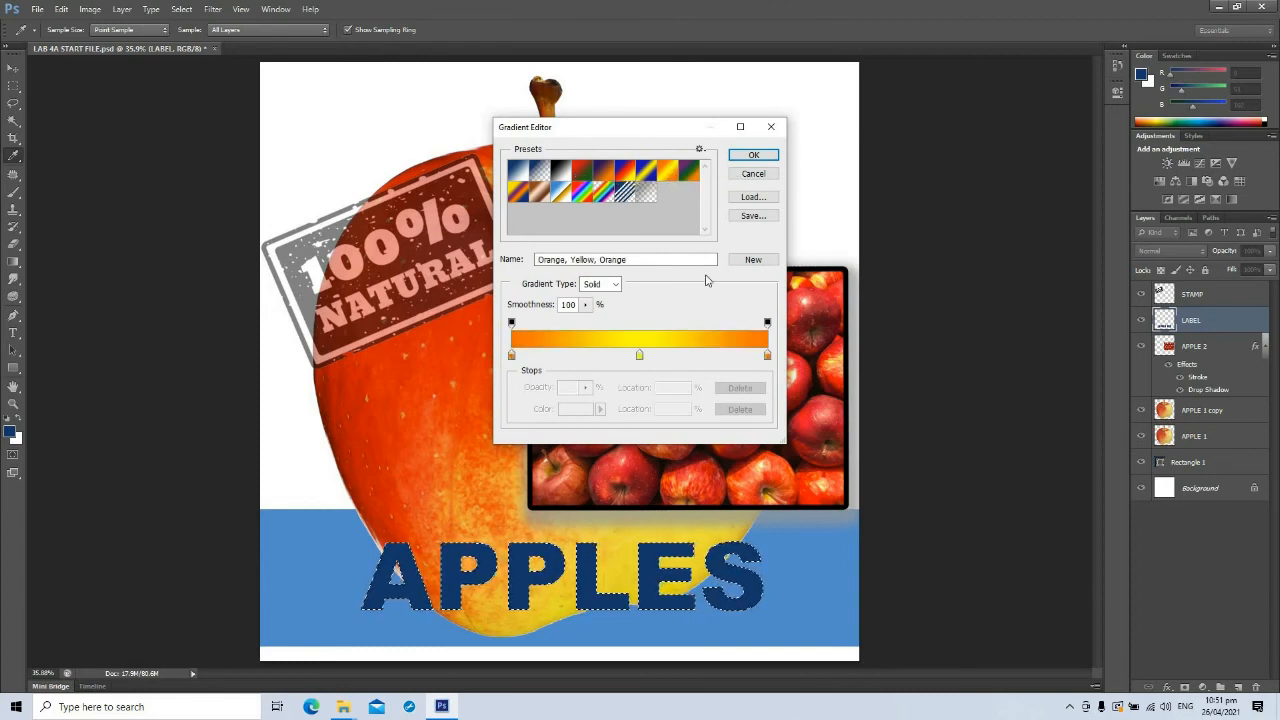
click(754, 155)
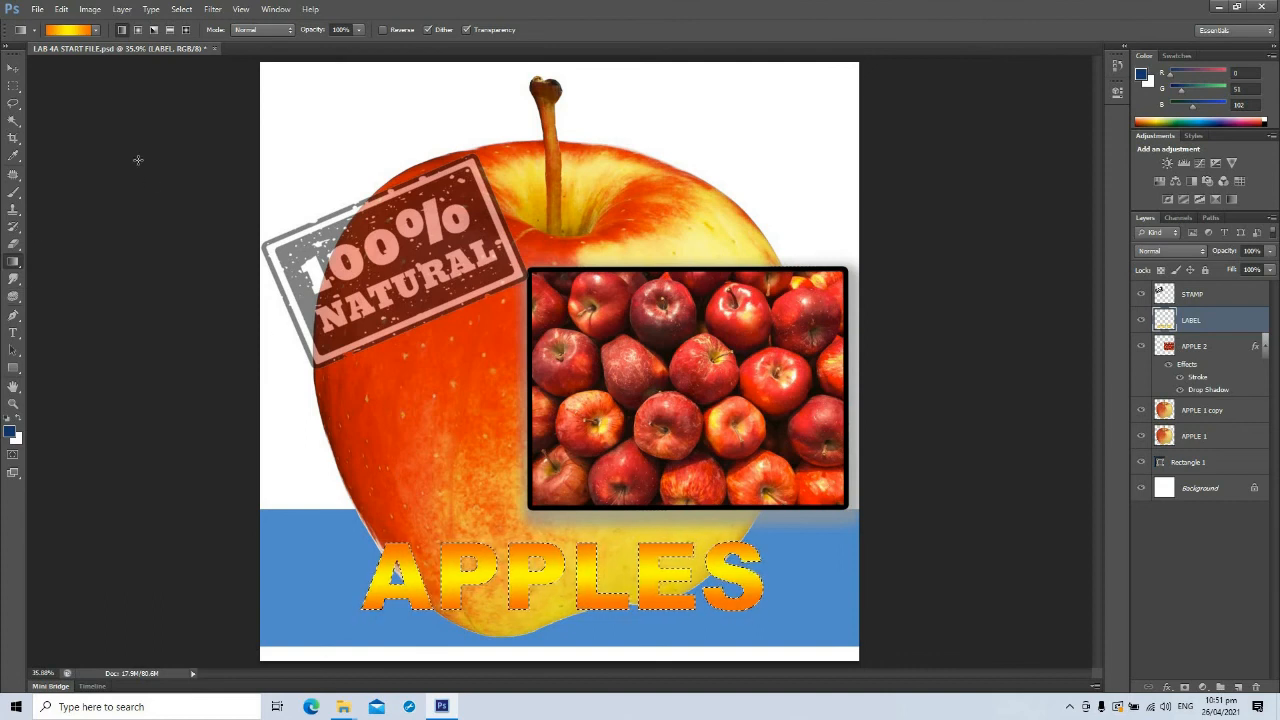
- Change the middle colour stop of the gradient to white (ffffff)
click(74, 33)
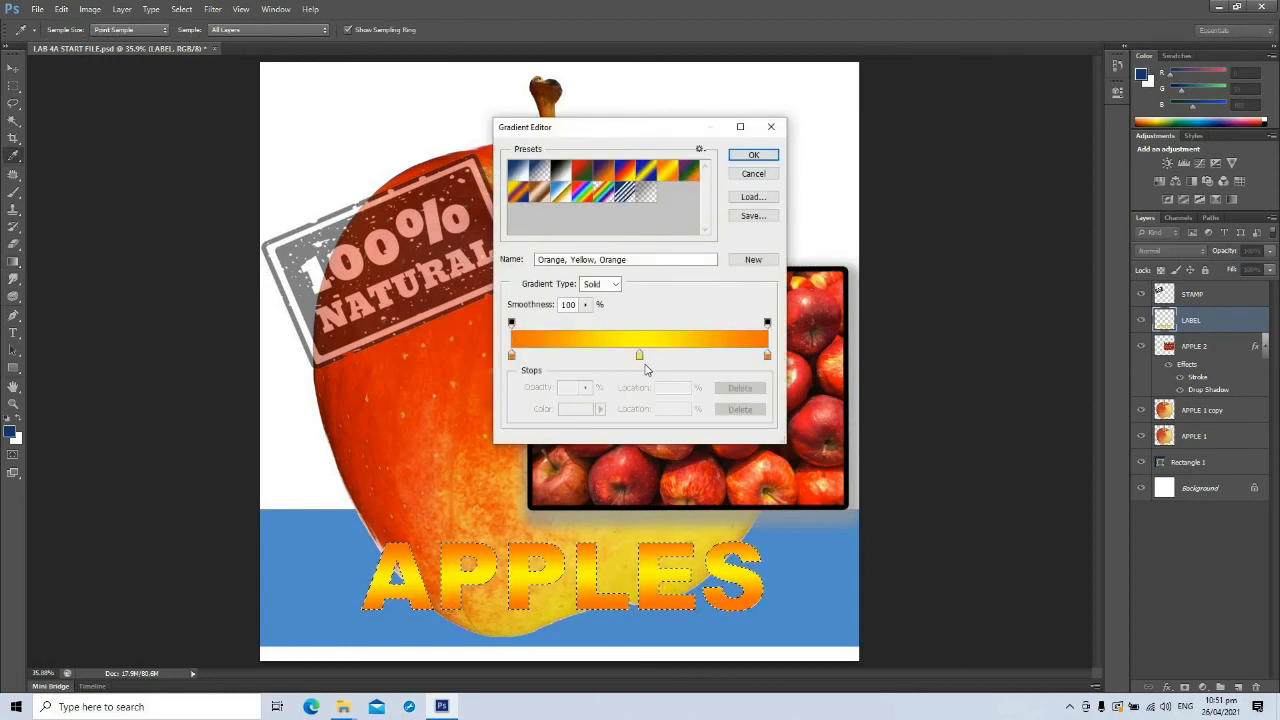
double_click(640, 355)
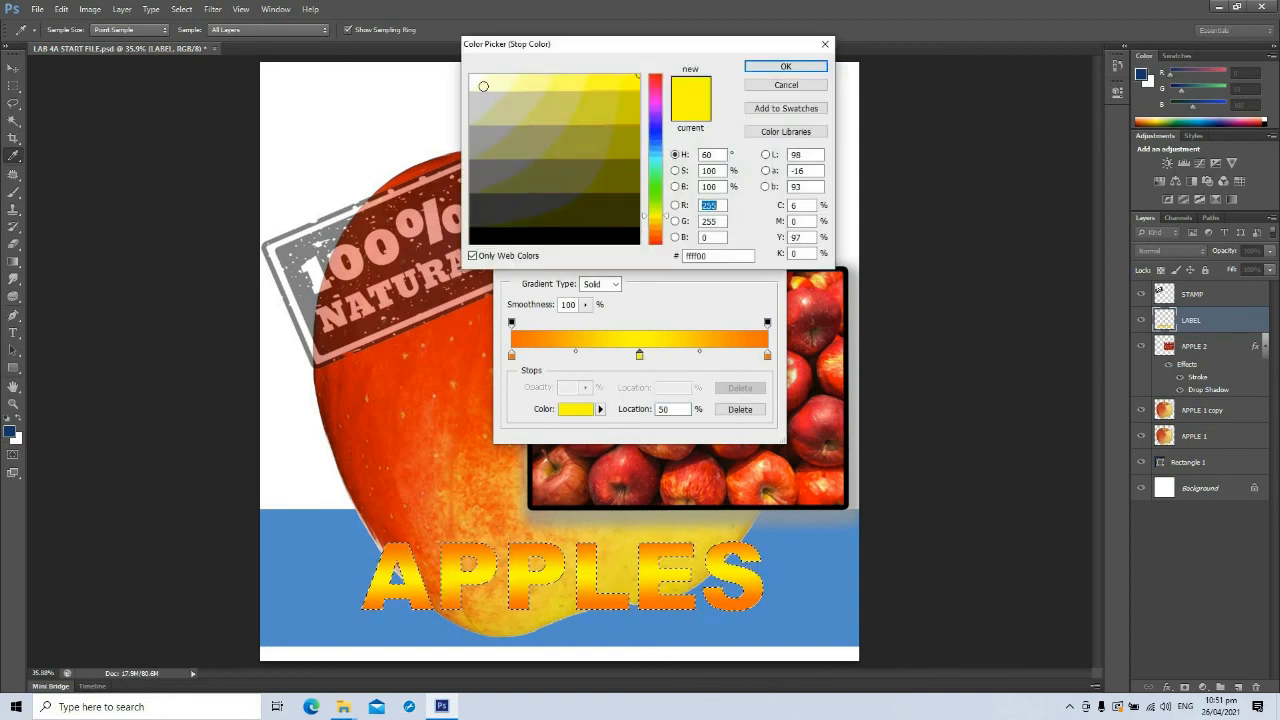
click(478, 81)
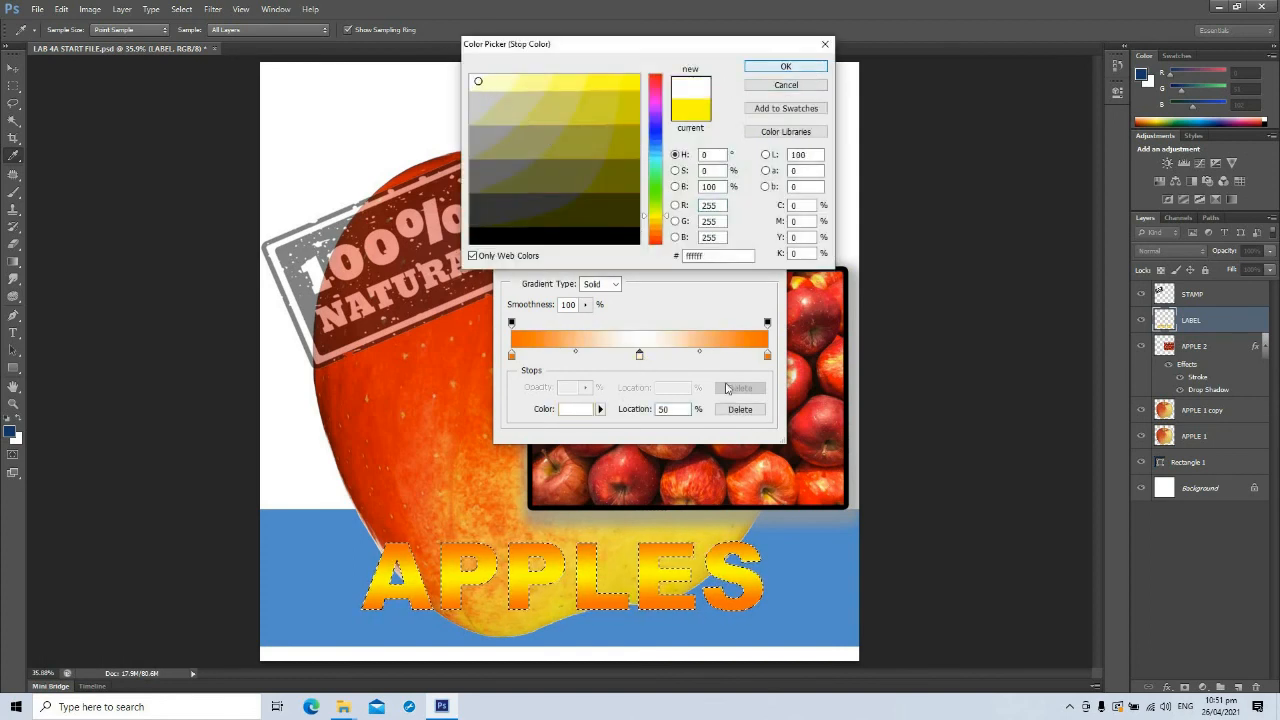
key(Return)
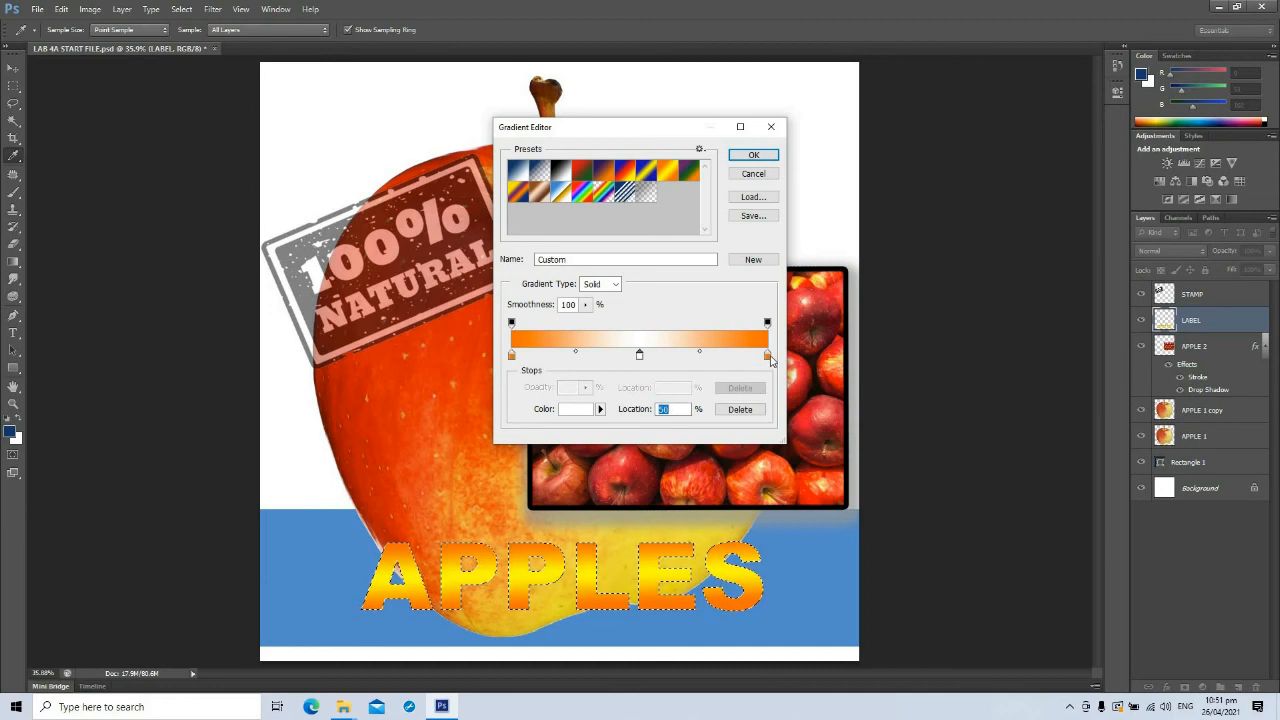
- Set the gradient's end colour stop to dark maroon and apply the gradient across the APPLES lettering from right to left
double_click(767, 355)
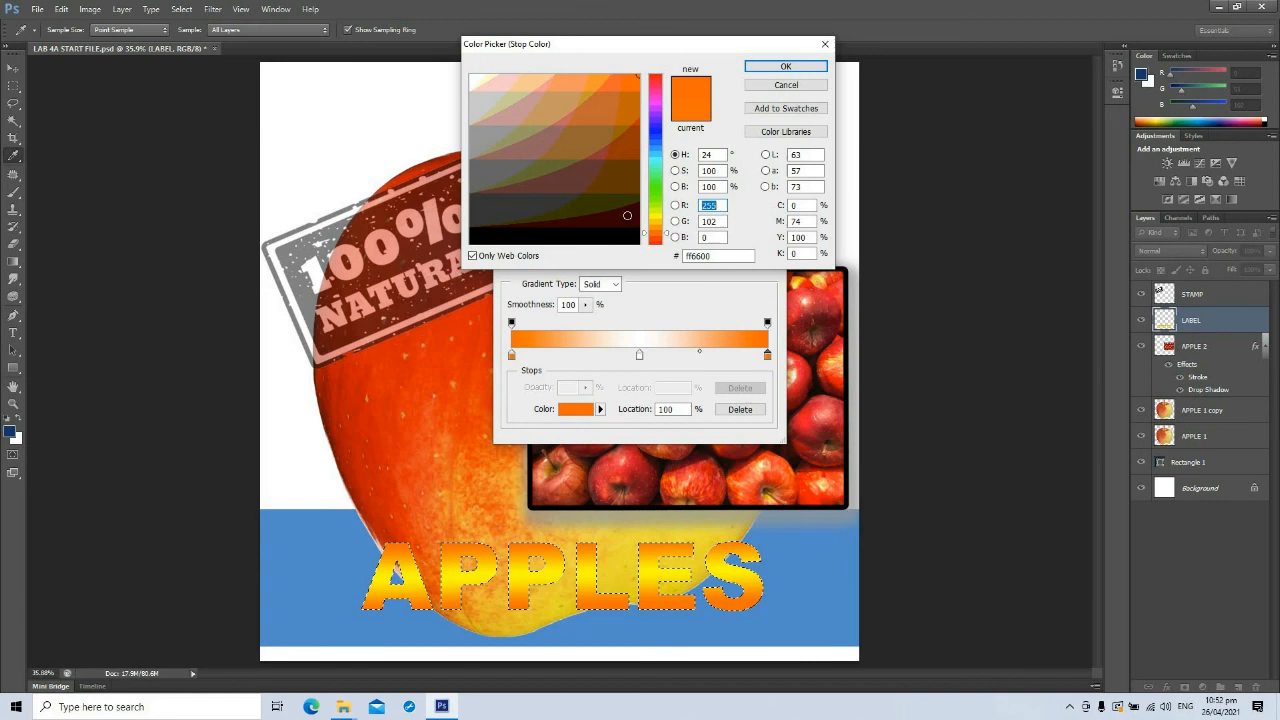
click(627, 215)
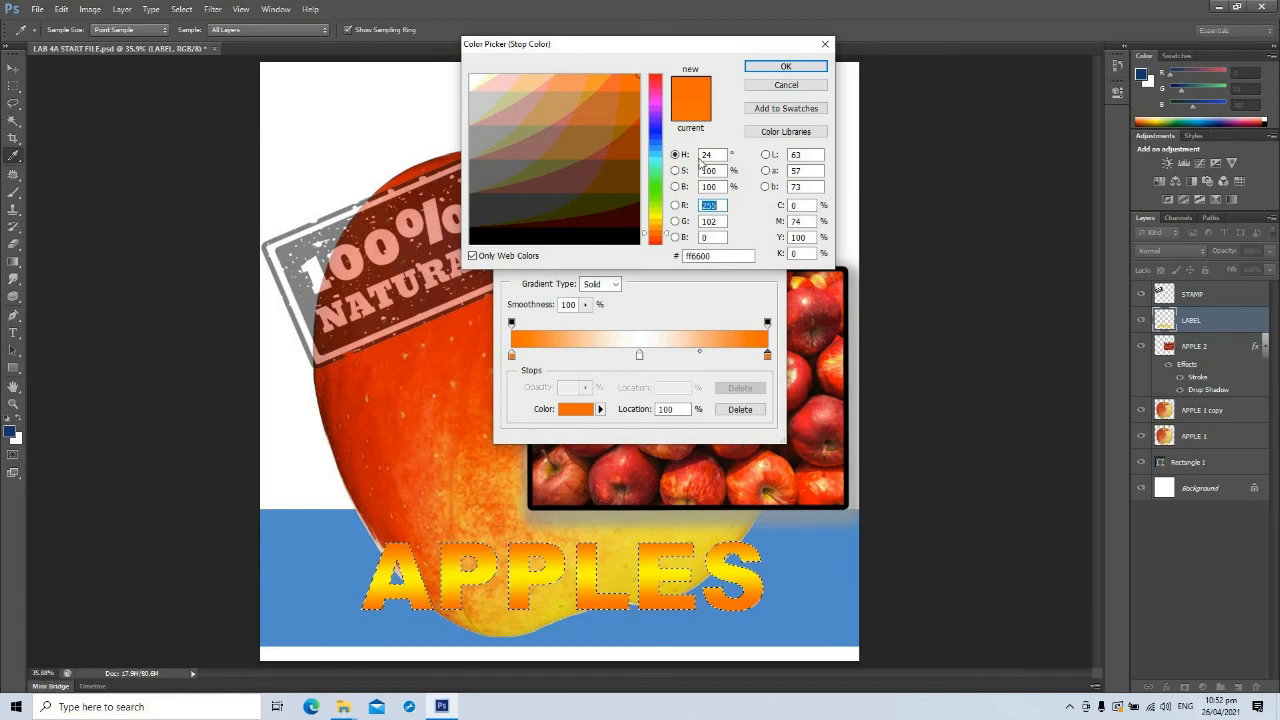
click(774, 68)
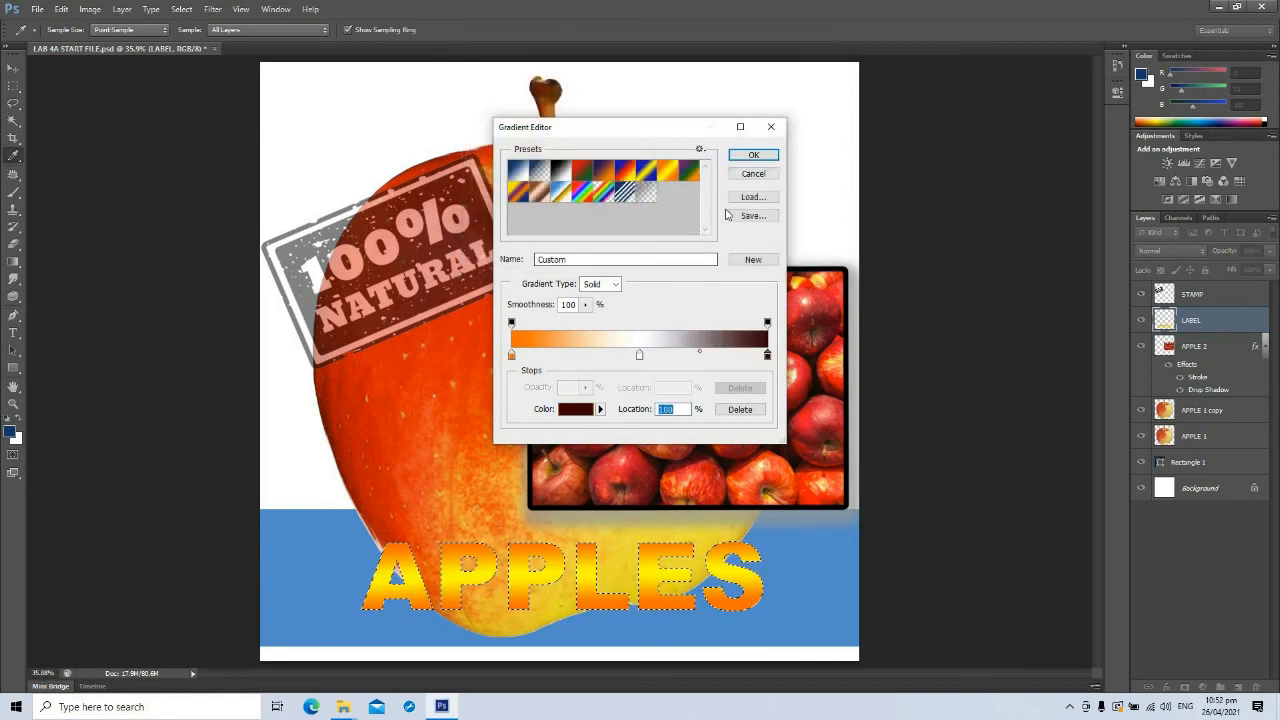
click(754, 157)
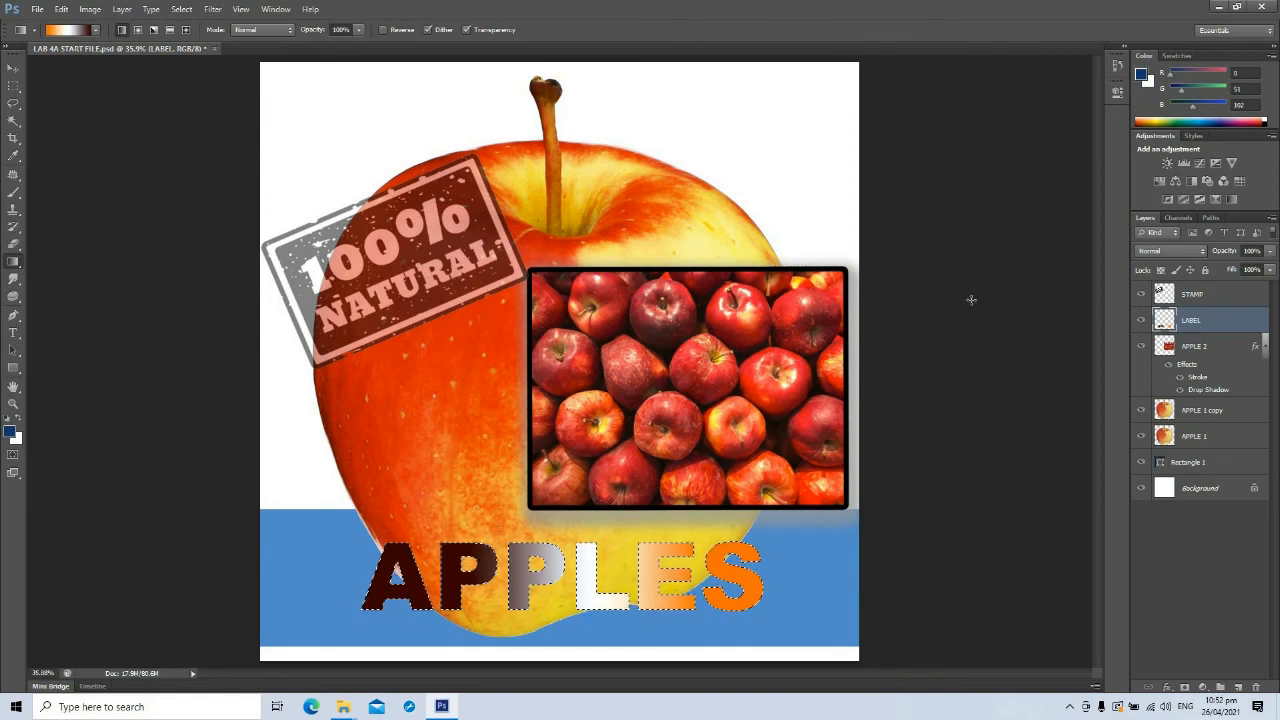
- Enable the Stroke effect in the LABEL layer's blending options and open its settings
click(14, 69)
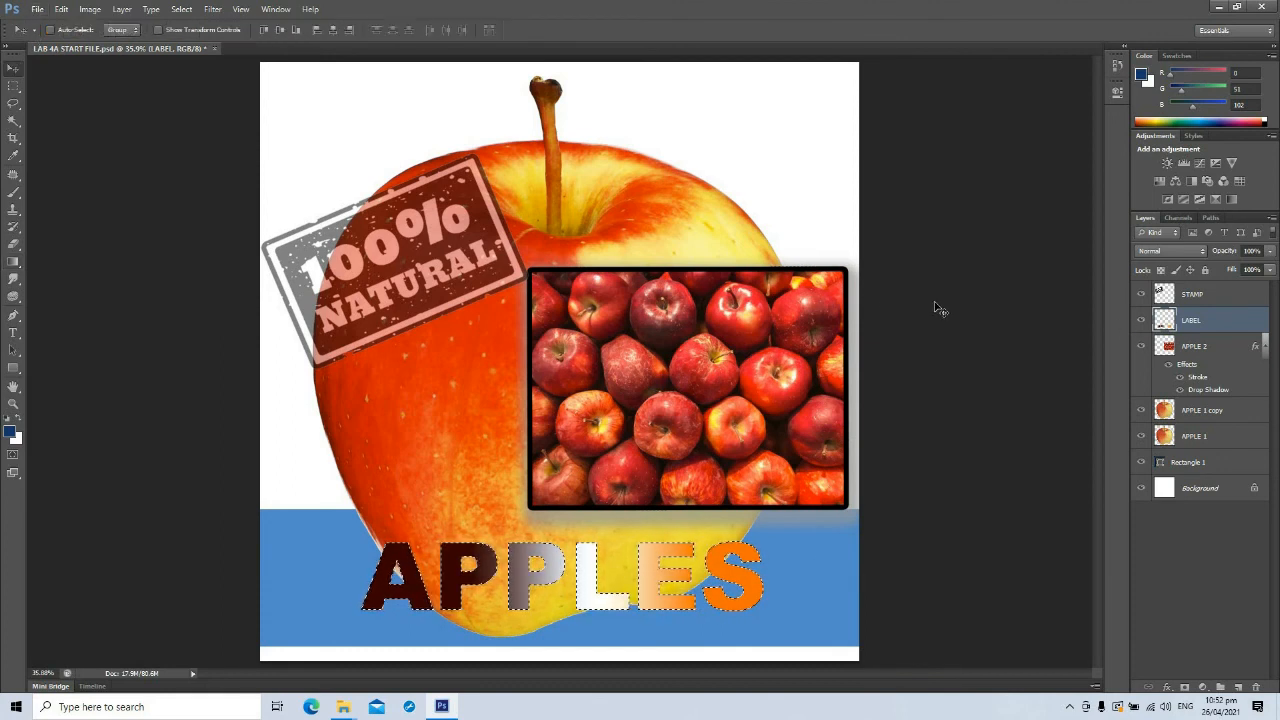
right_click(1164, 325)
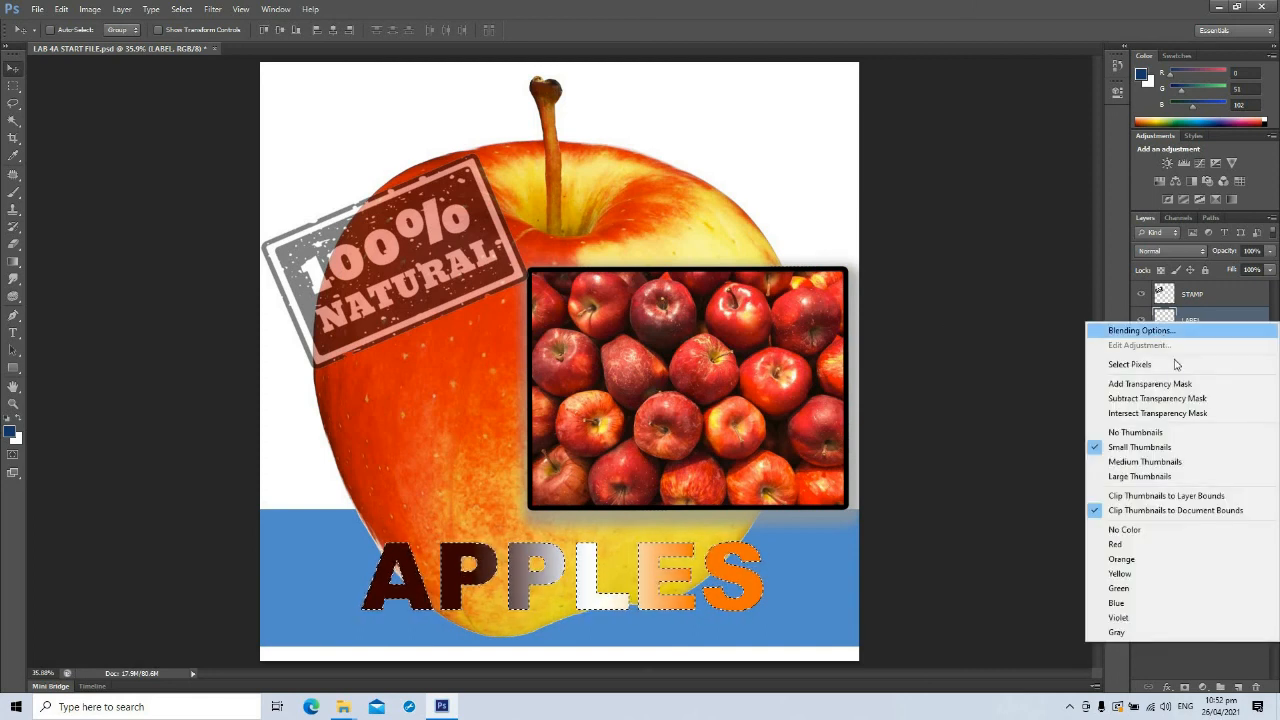
click(1165, 332)
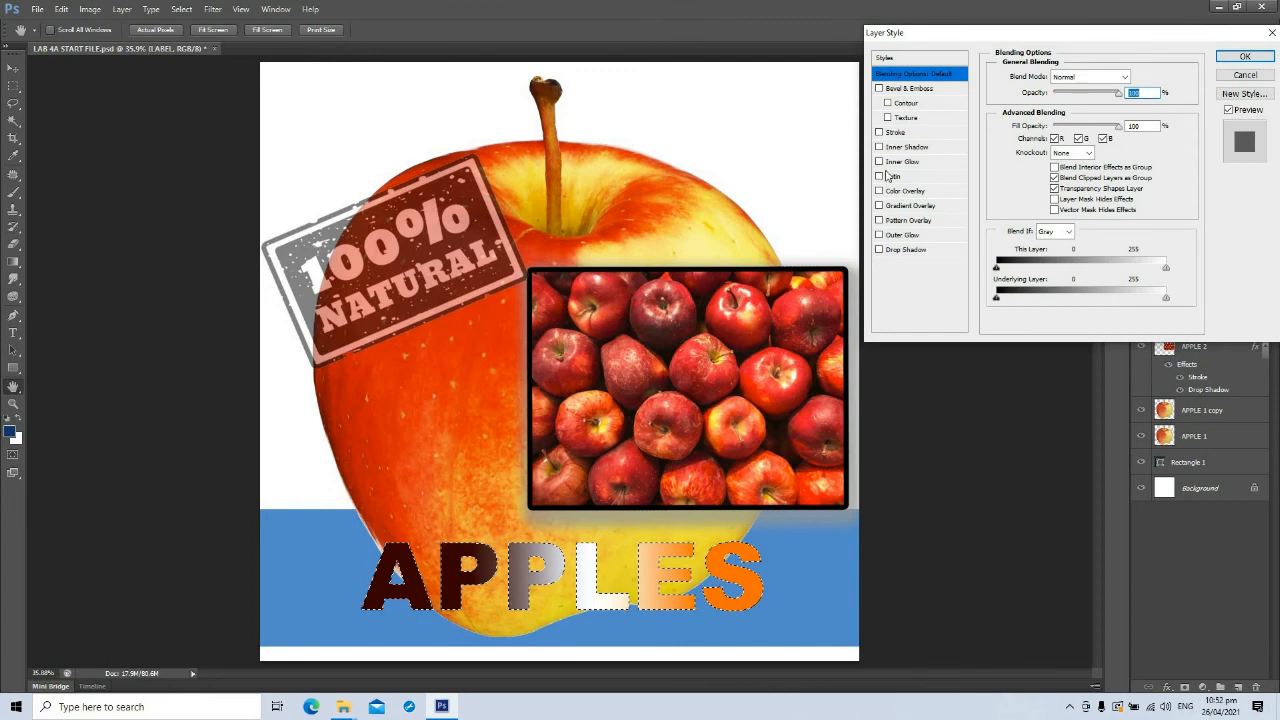
click(879, 133)
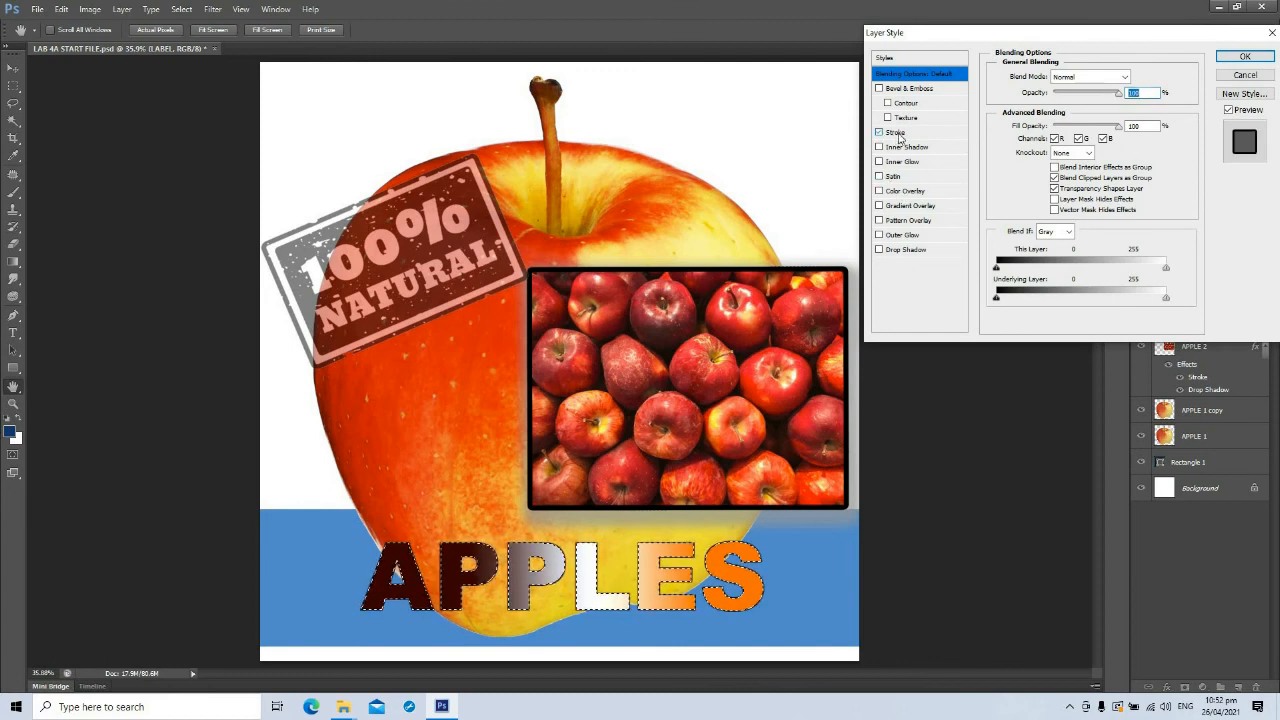
click(912, 137)
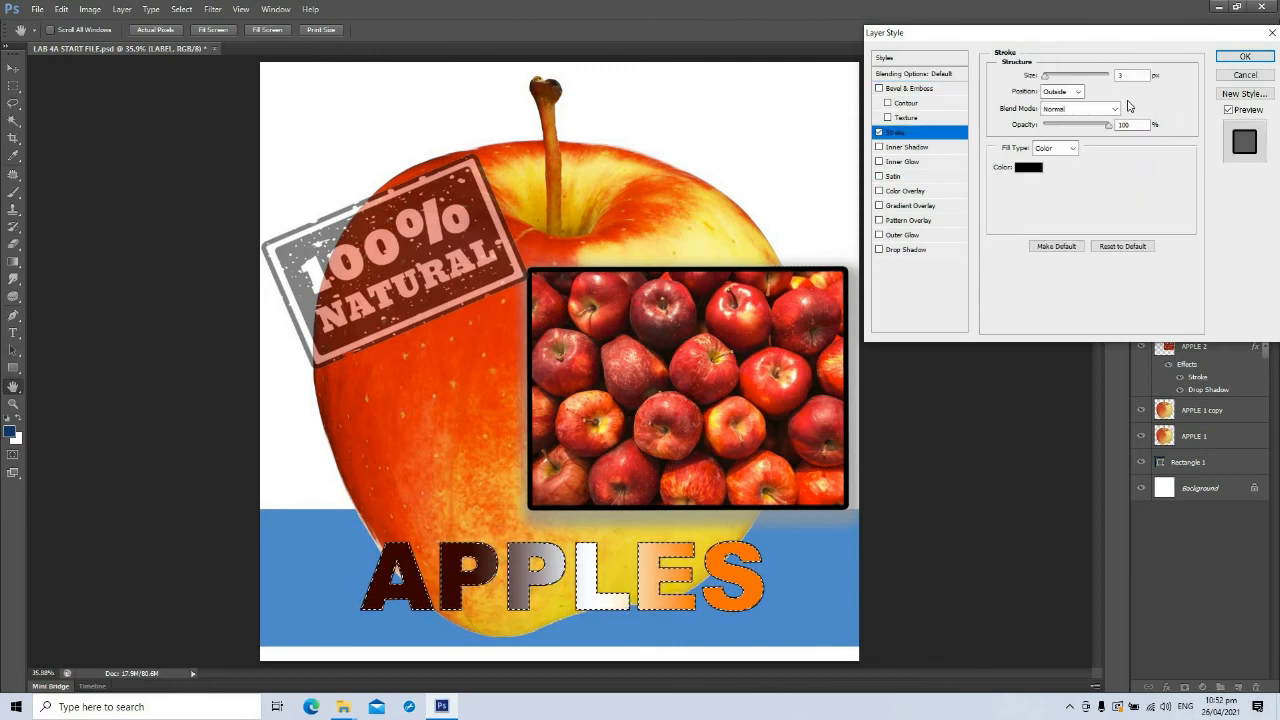
- Set the LABEL stroke colour to white and its size to 13 px
click(1028, 168)
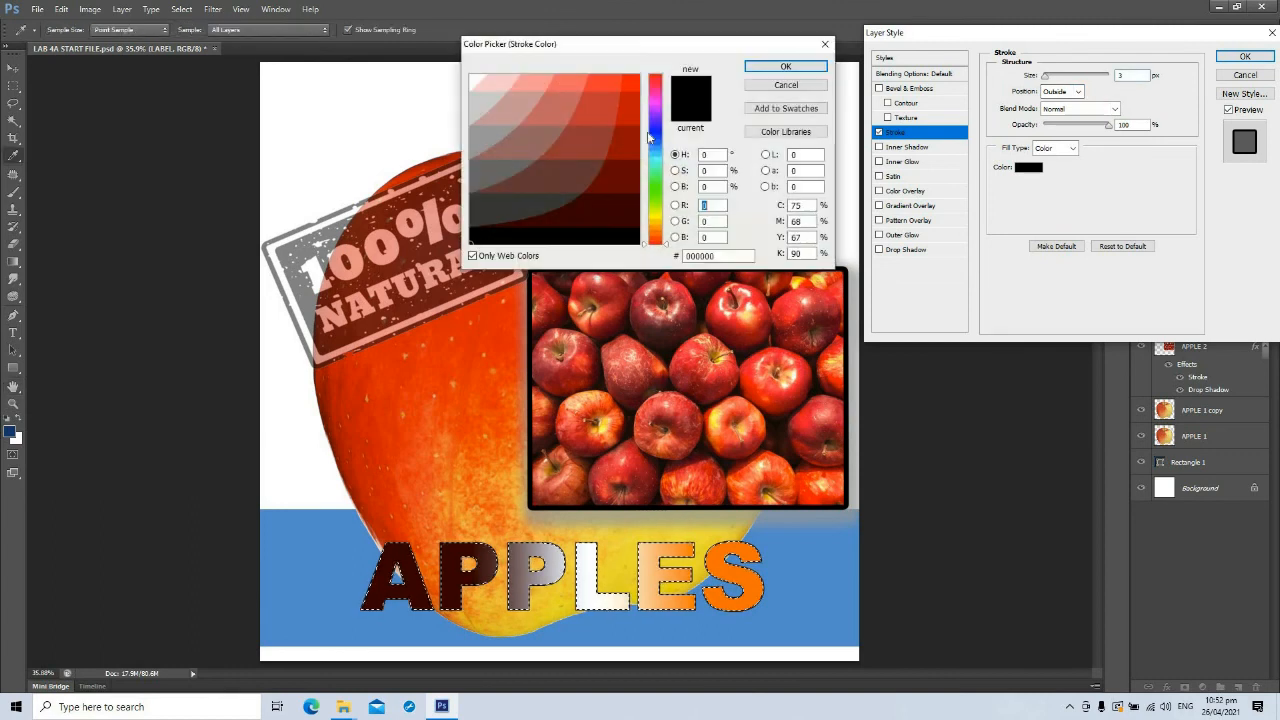
click(480, 80)
click(779, 67)
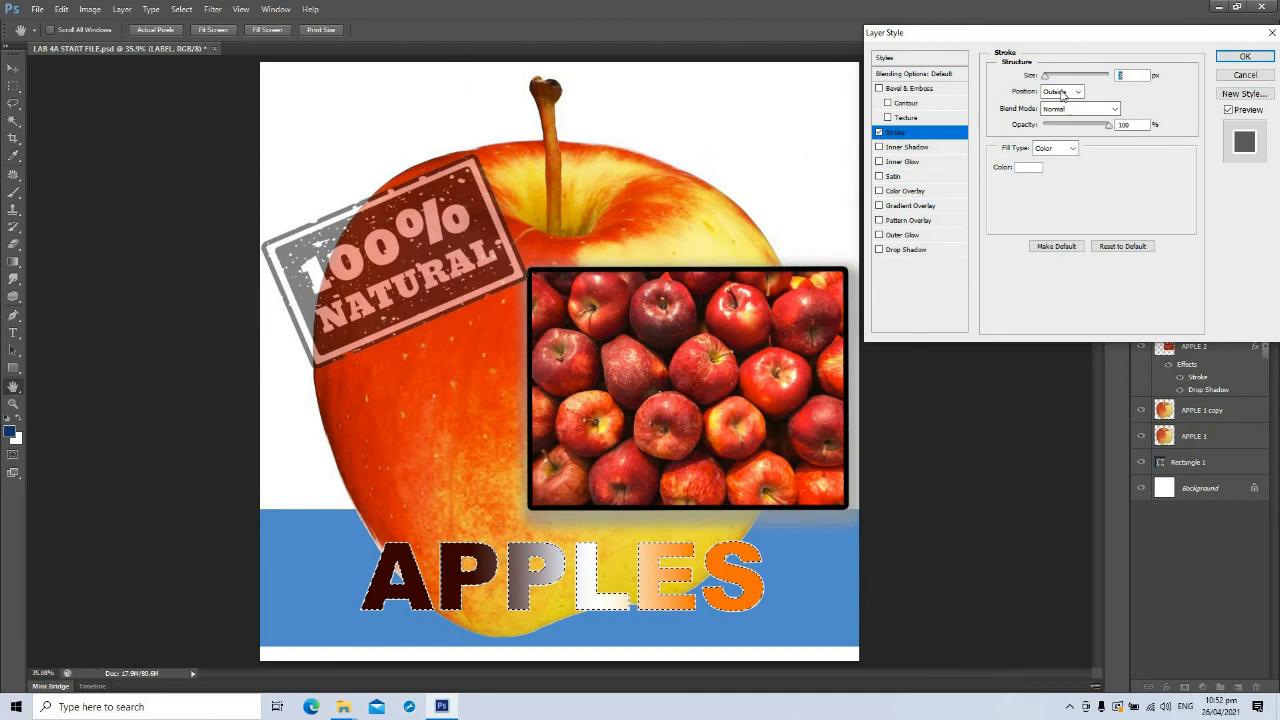
drag(1045, 76, 1052, 80)
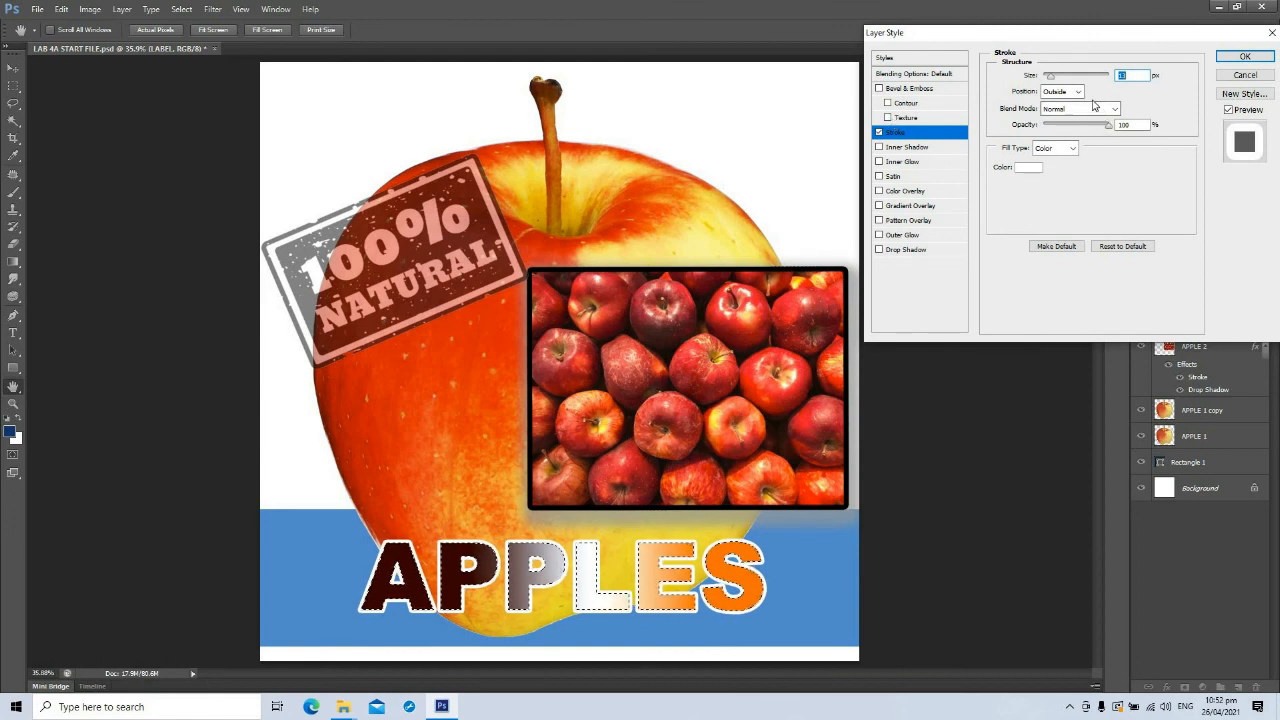
- Try yellowish and olive colours for the LABEL stroke, settle on black with a size of 29 px, and apply the style
click(1030, 169)
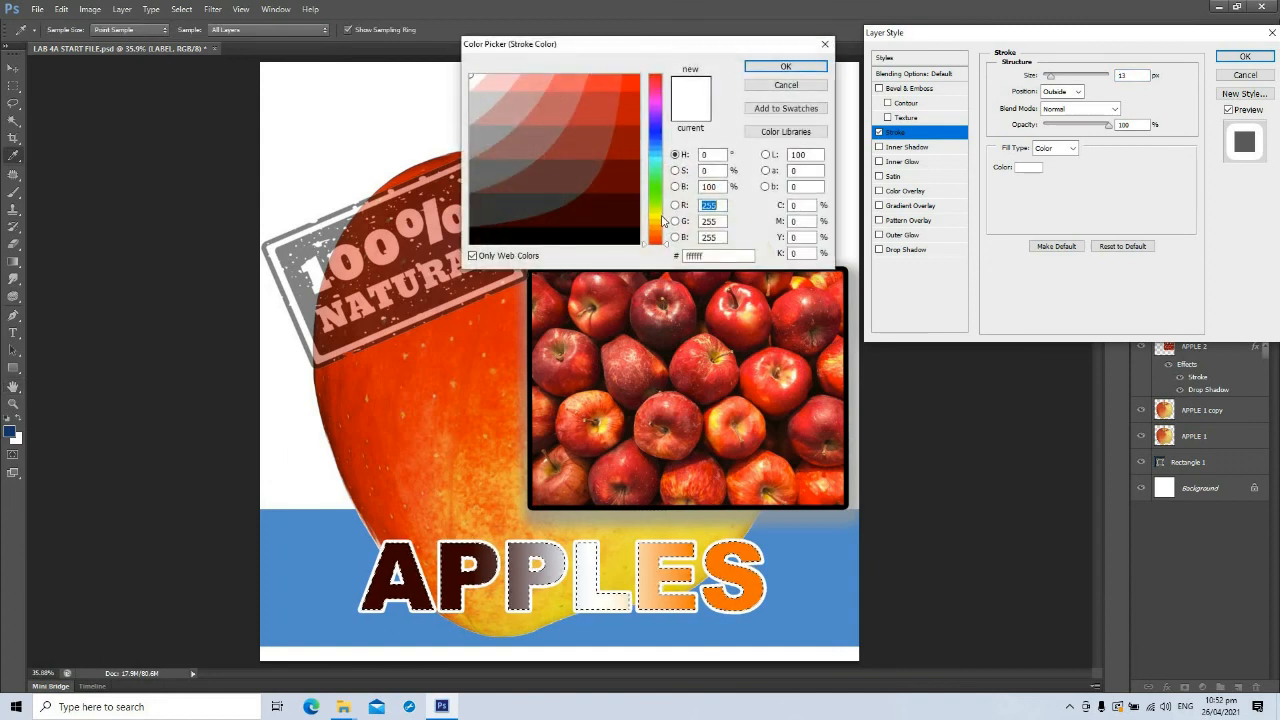
click(661, 215)
click(508, 83)
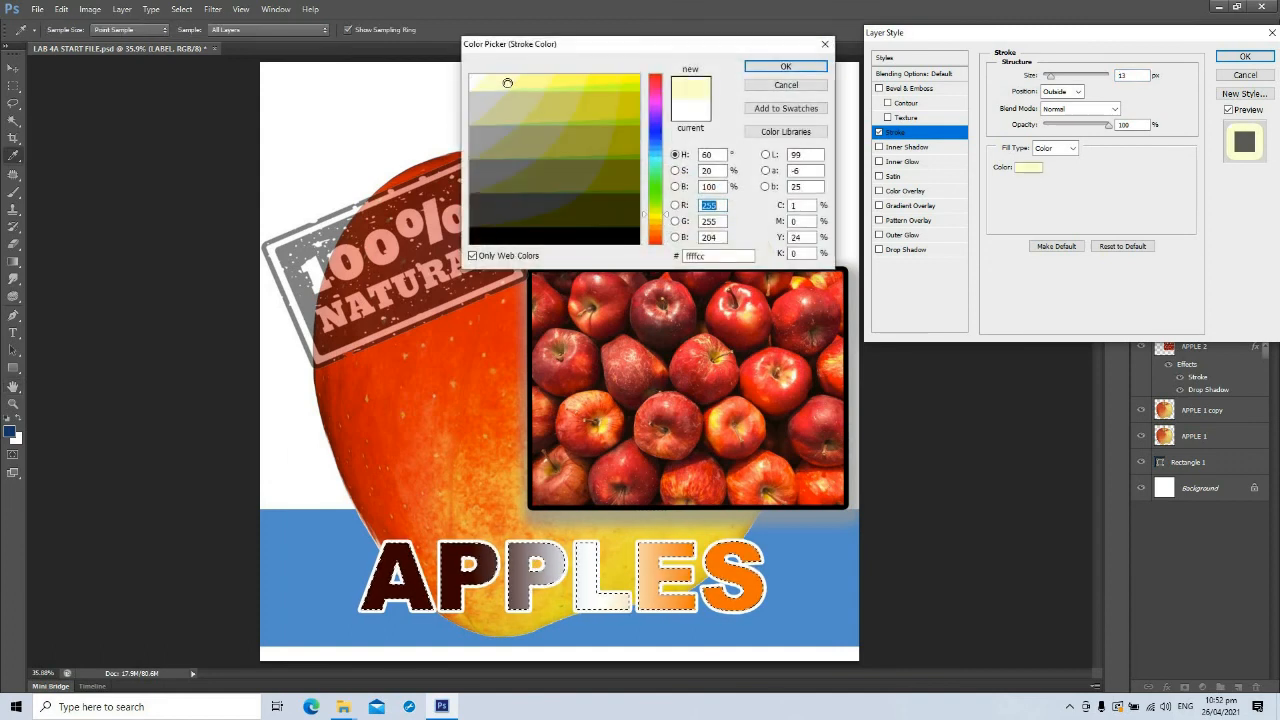
click(546, 129)
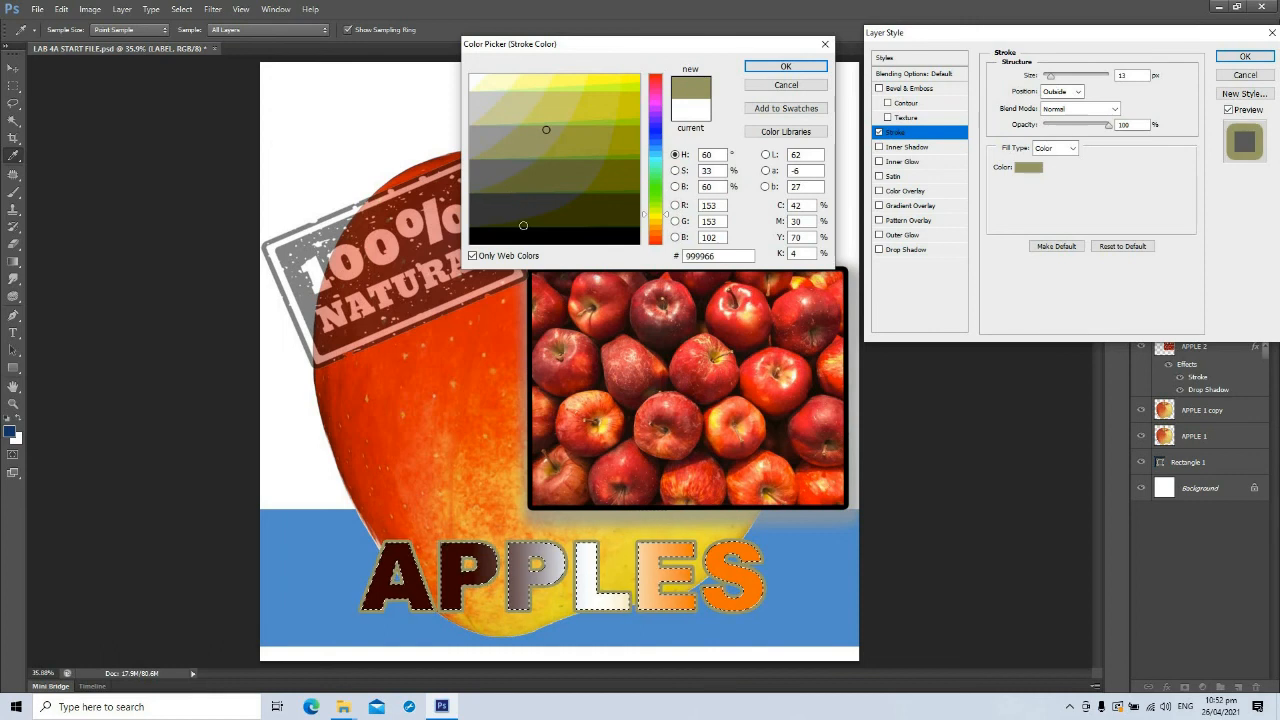
click(509, 185)
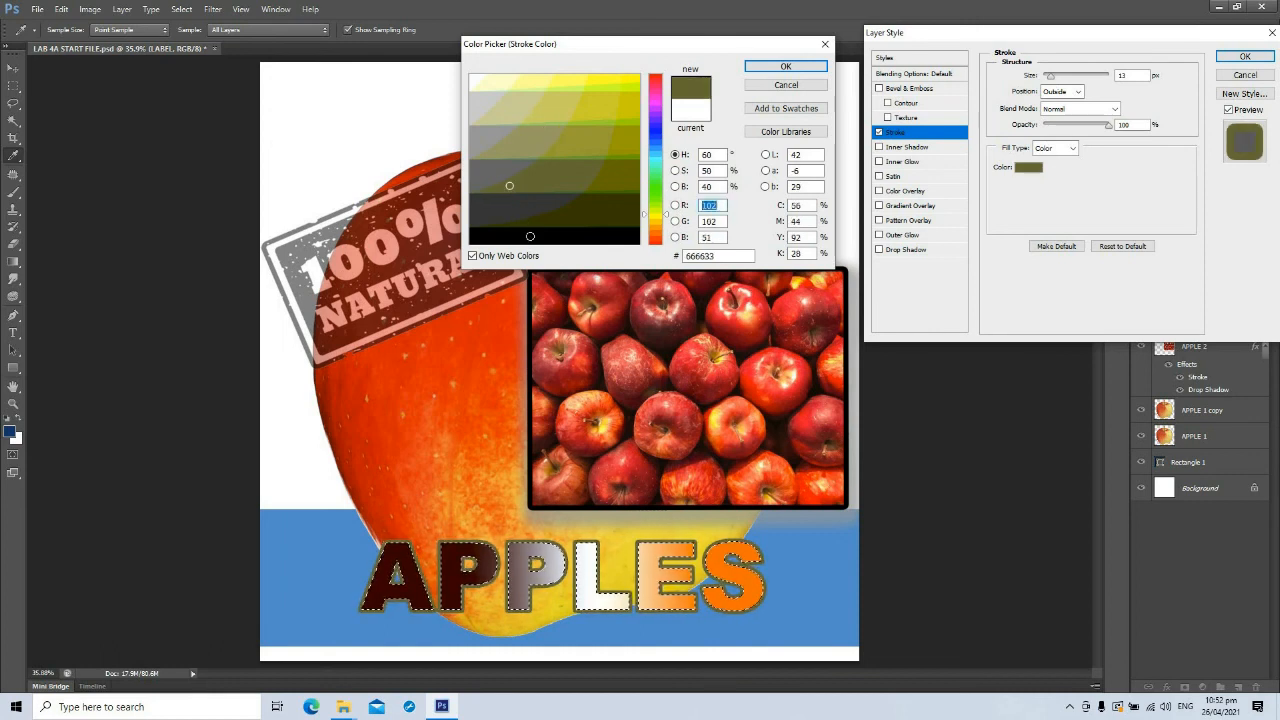
click(530, 236)
click(786, 66)
mouse_move(1049, 77)
mouse_down()
mouse_move(1064, 80)
mouse_move(1054, 83)
mouse_up()
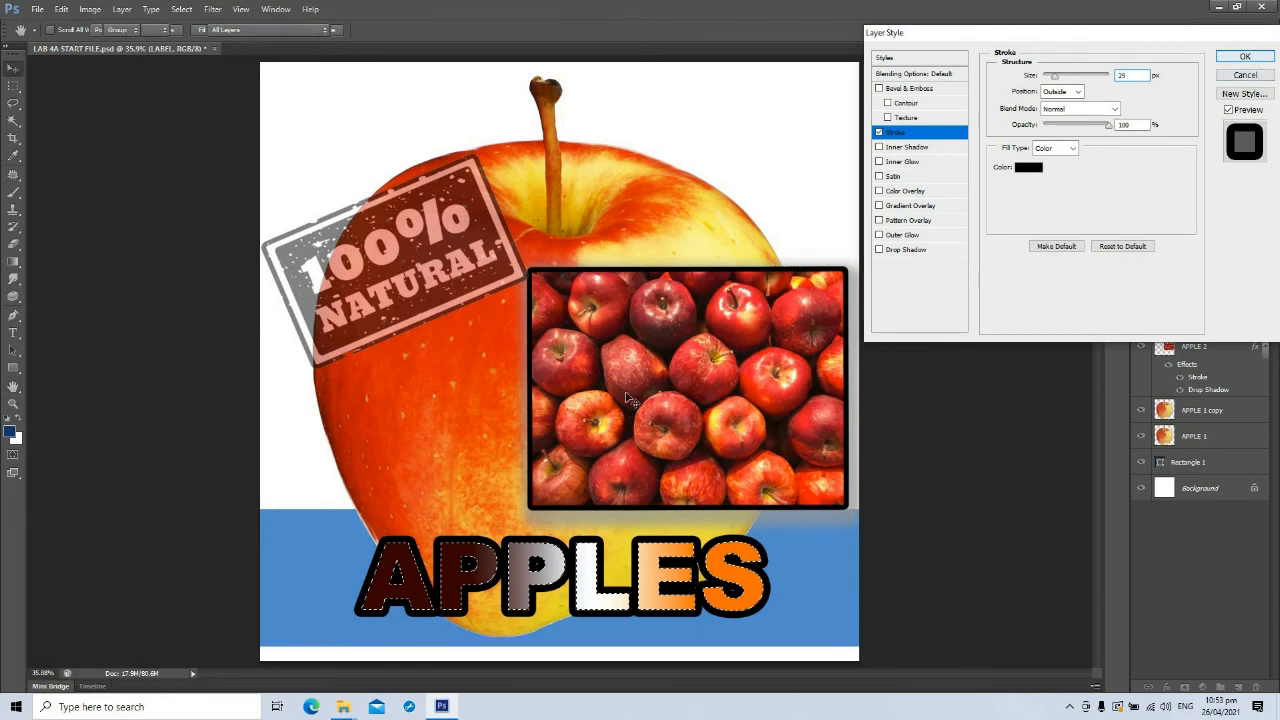
click(1245, 56)
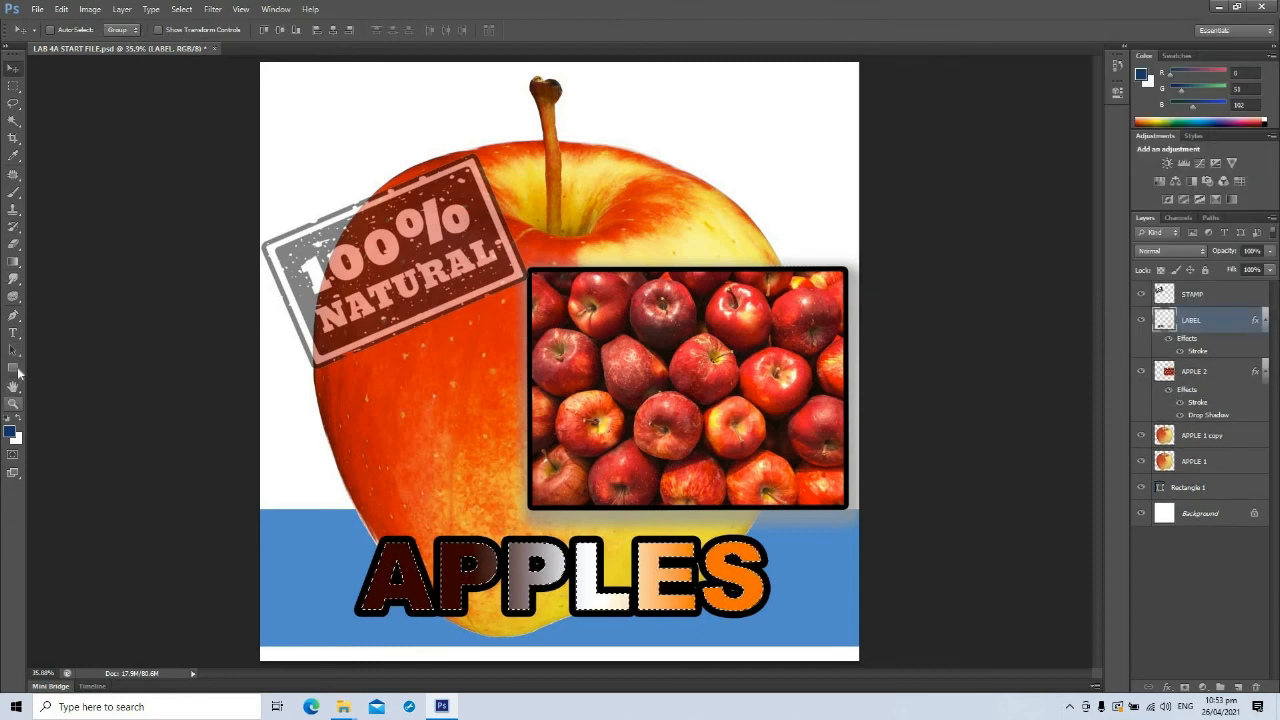
- Change the gradient's end colour stop from maroon to orange ff9933 and refill the APPLES lettering with the orange-to-white gradient
click(13, 261)
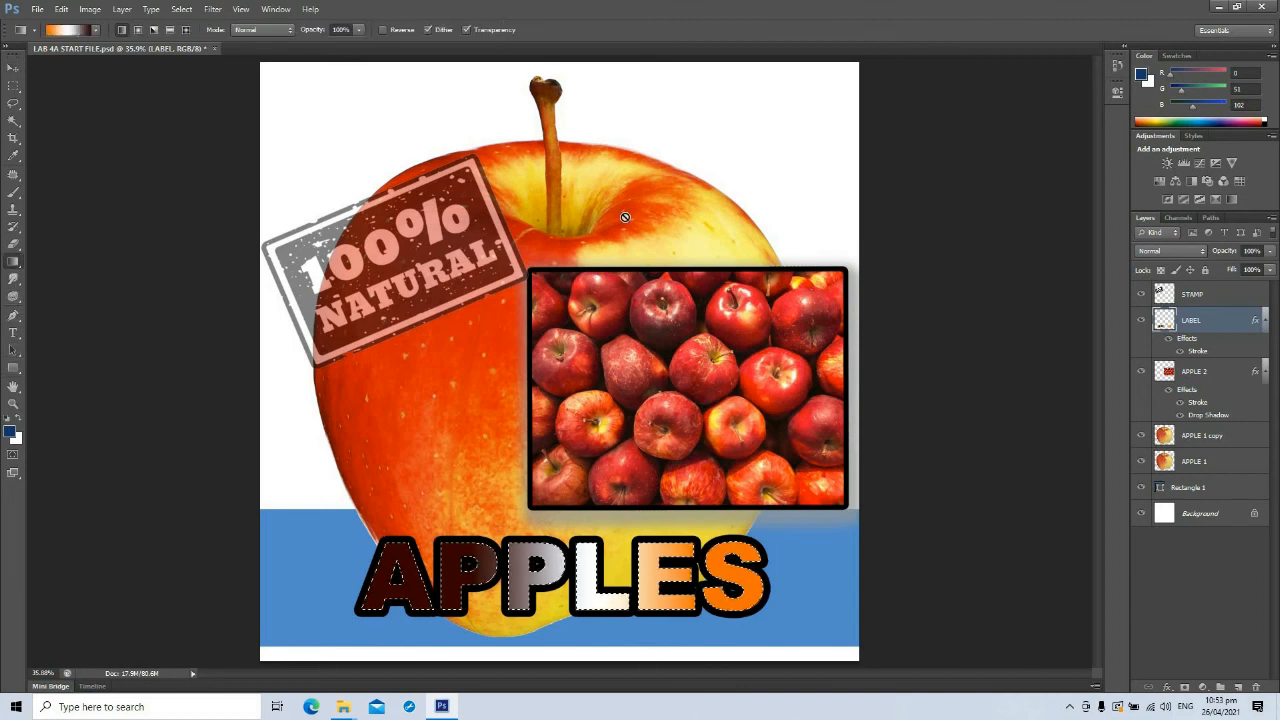
click(72, 29)
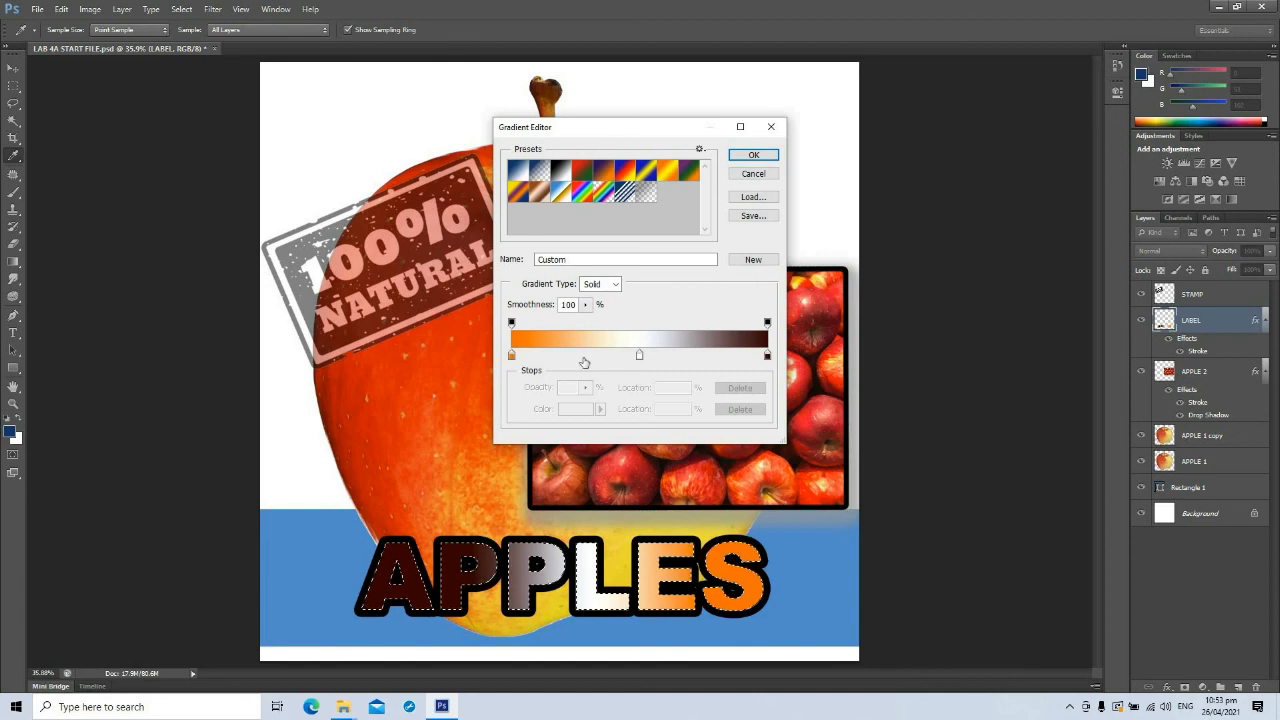
click(767, 356)
double_click(767, 356)
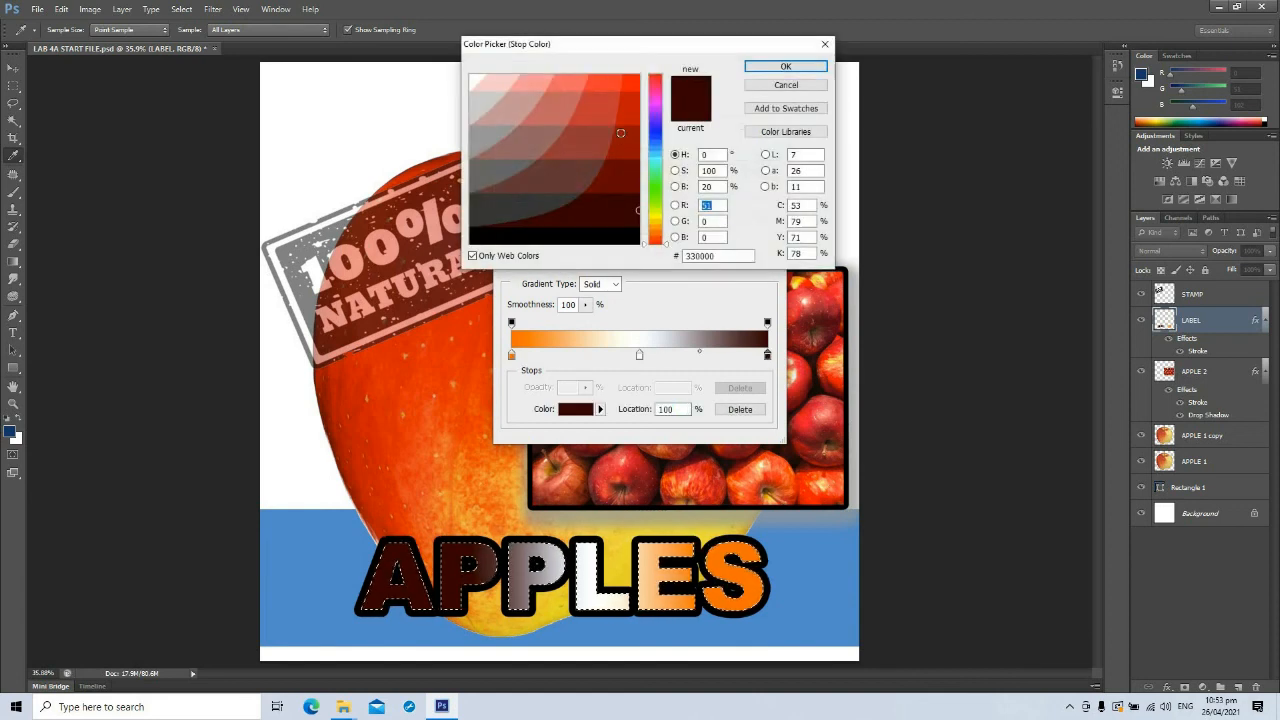
click(656, 222)
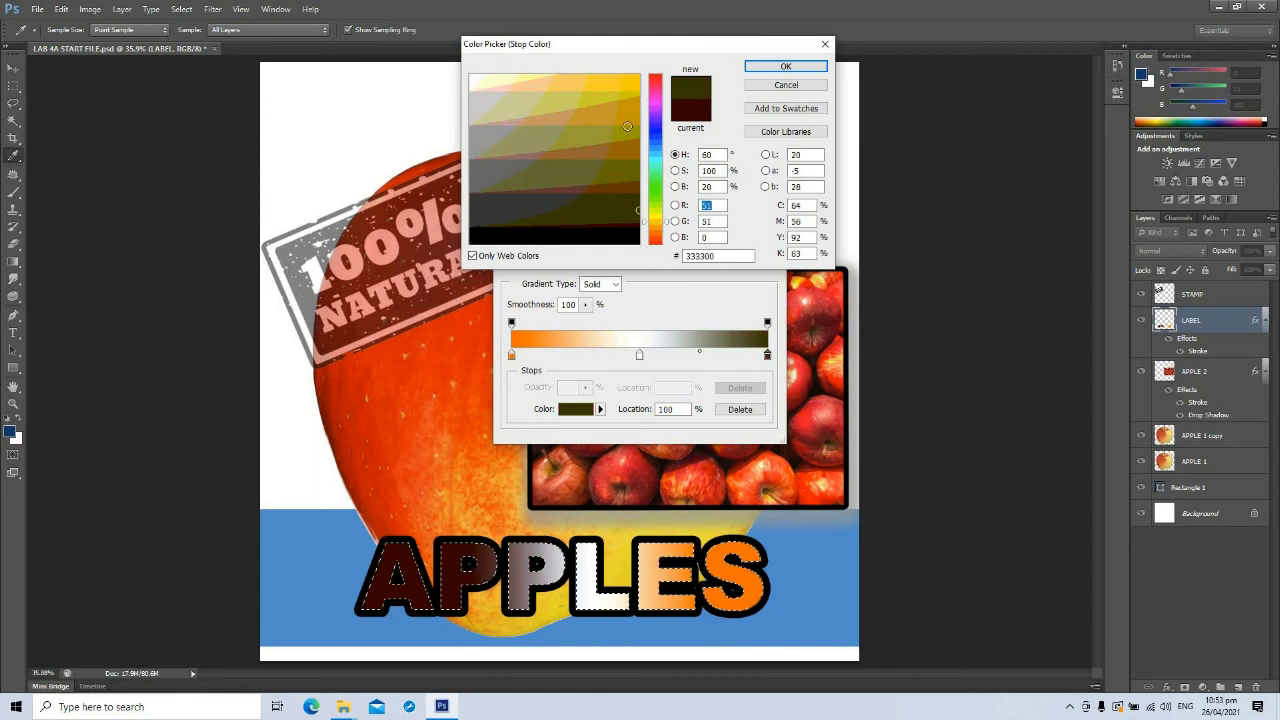
click(630, 109)
click(625, 143)
click(628, 104)
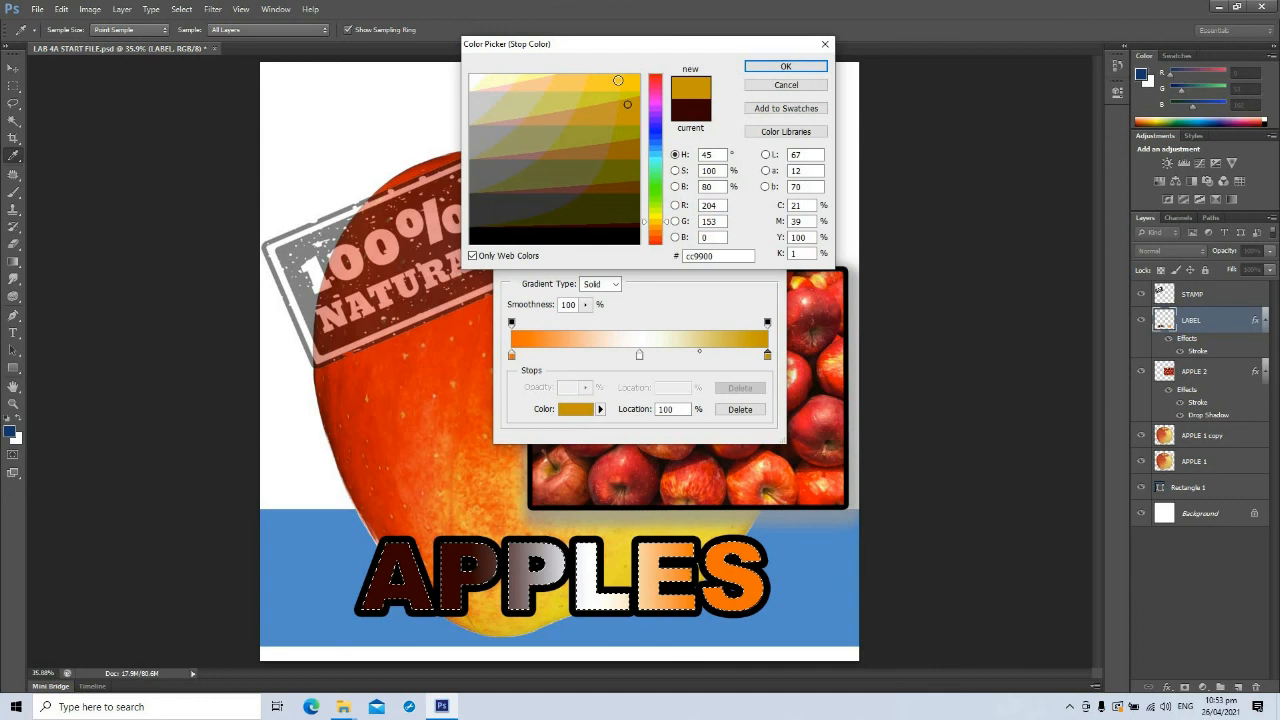
click(618, 80)
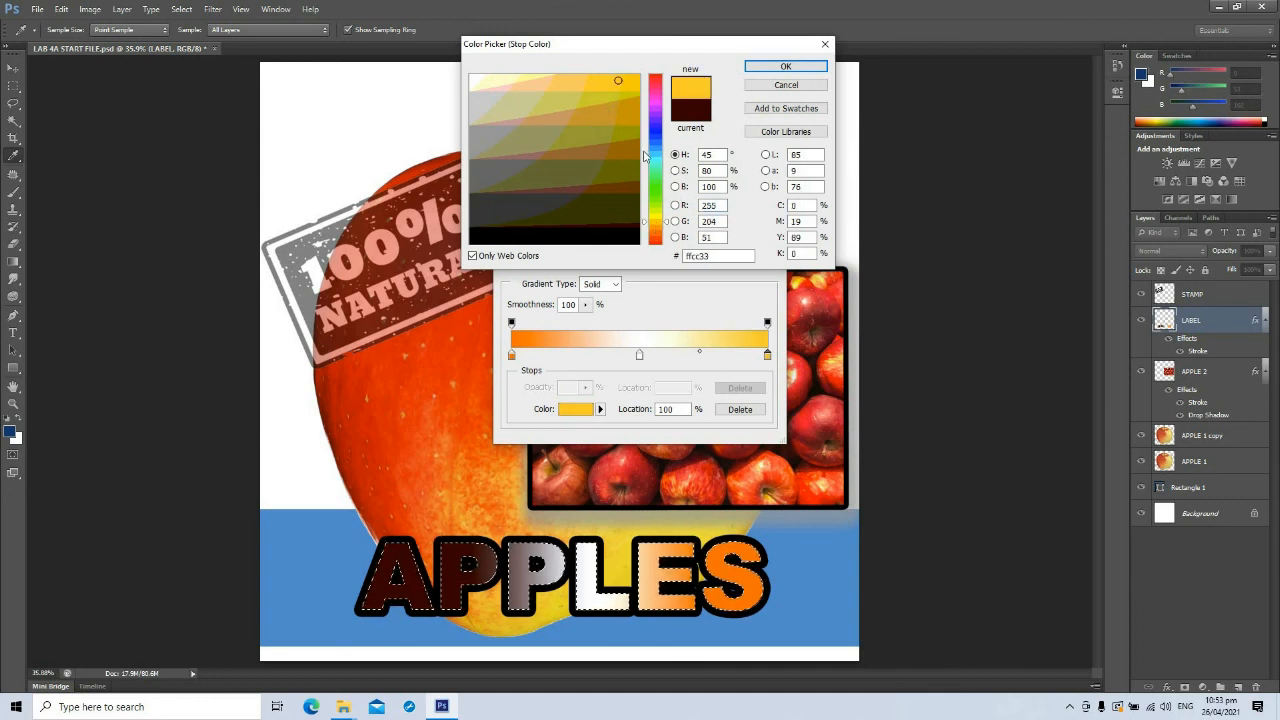
drag(657, 233, 657, 229)
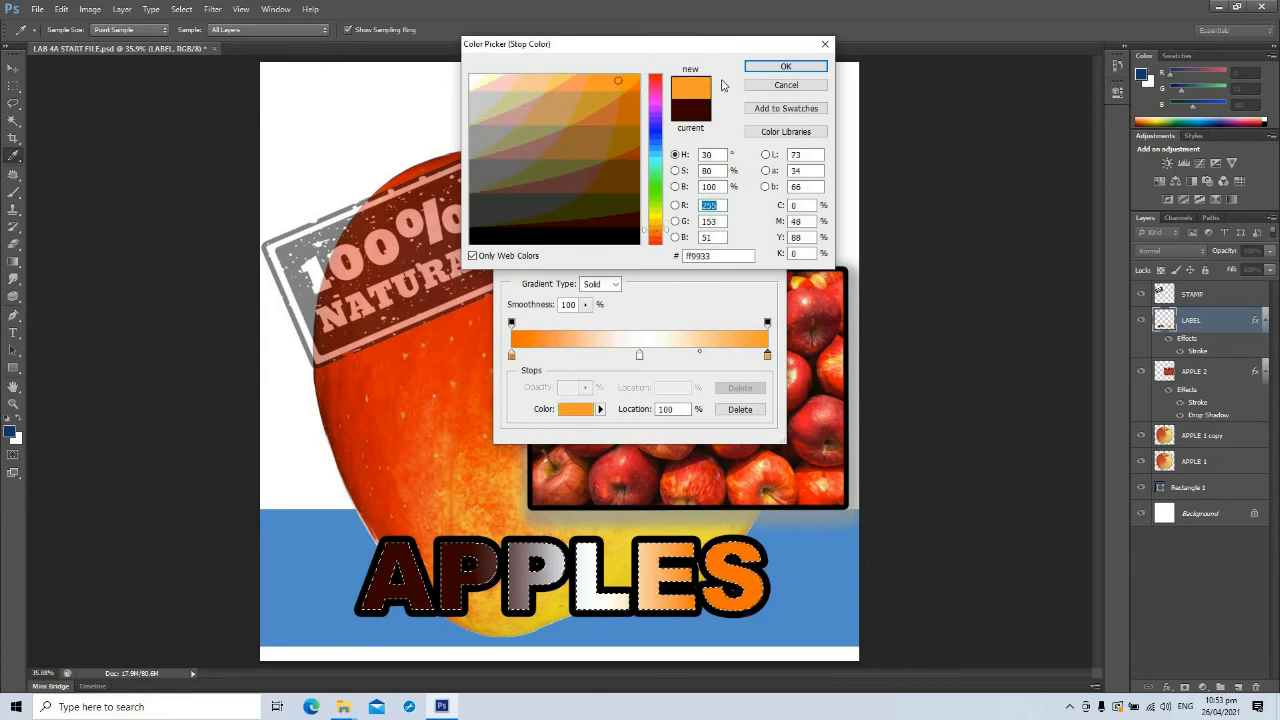
click(786, 66)
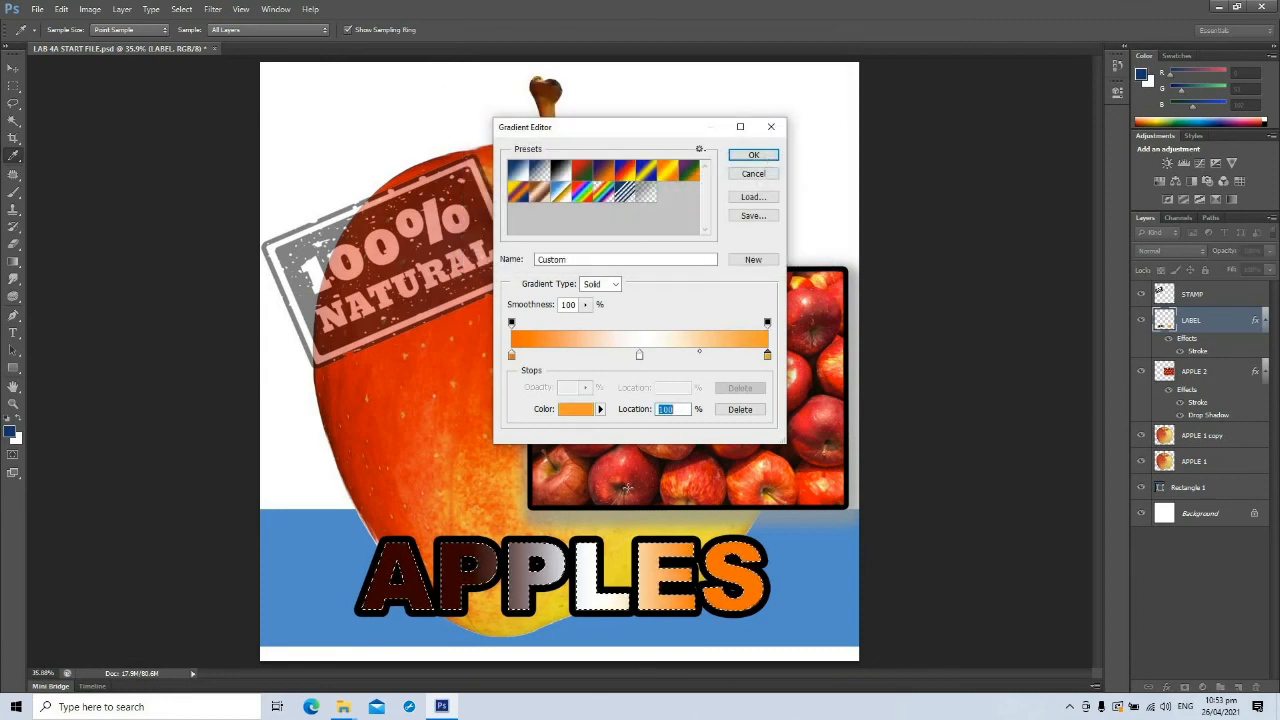
click(753, 155)
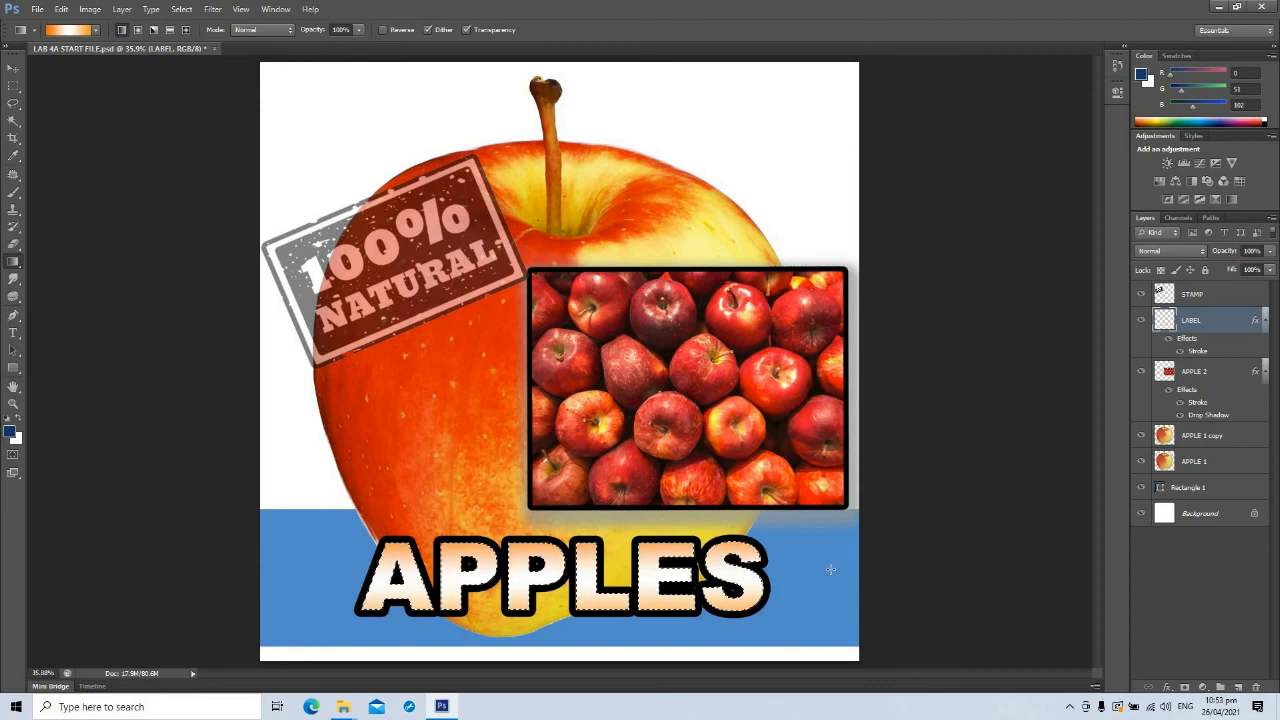
click(13, 68)
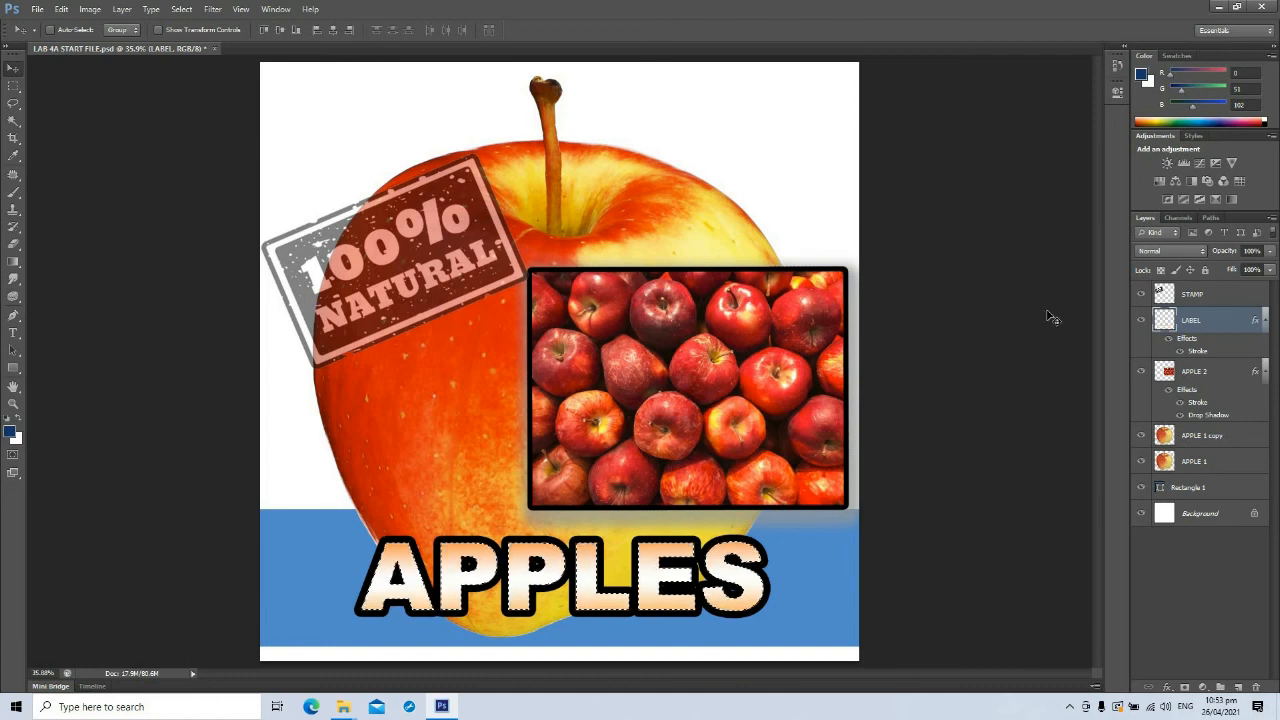
- Set the foreground colour to light blue 66ccff with a white background colour, and render Clouds on the Background layer
click(1200, 513)
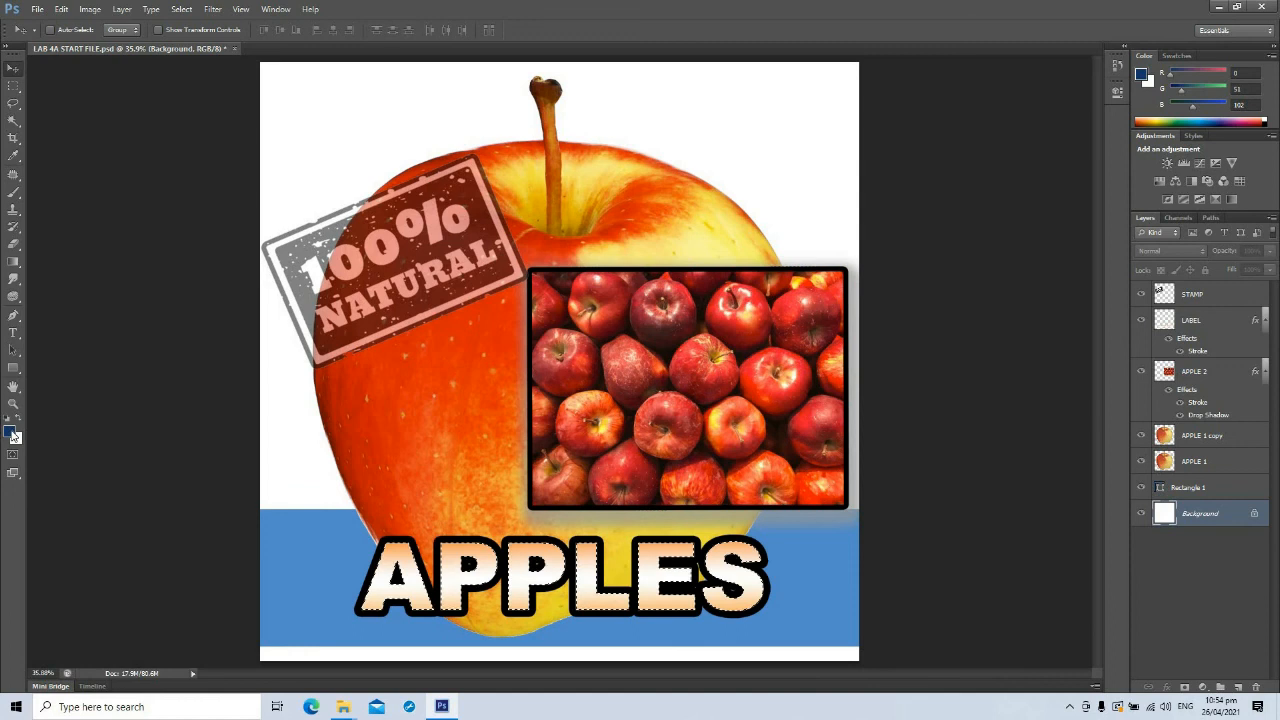
click(11, 433)
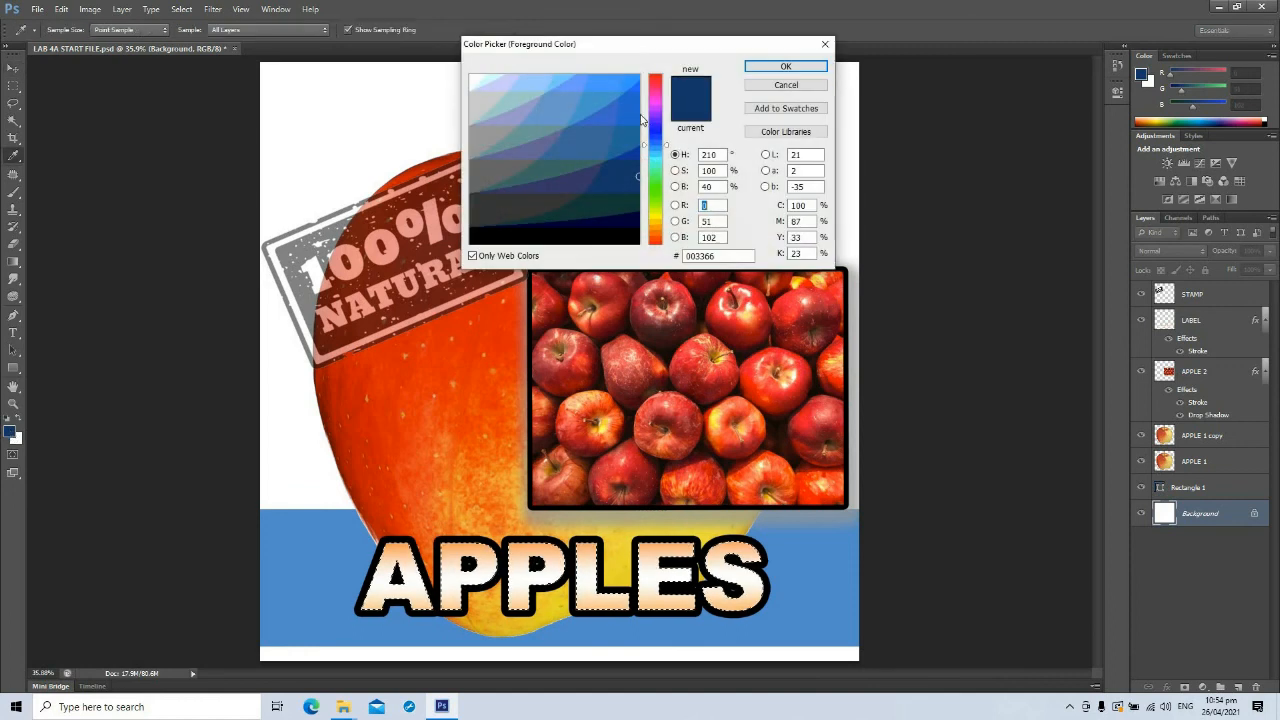
click(565, 78)
click(785, 68)
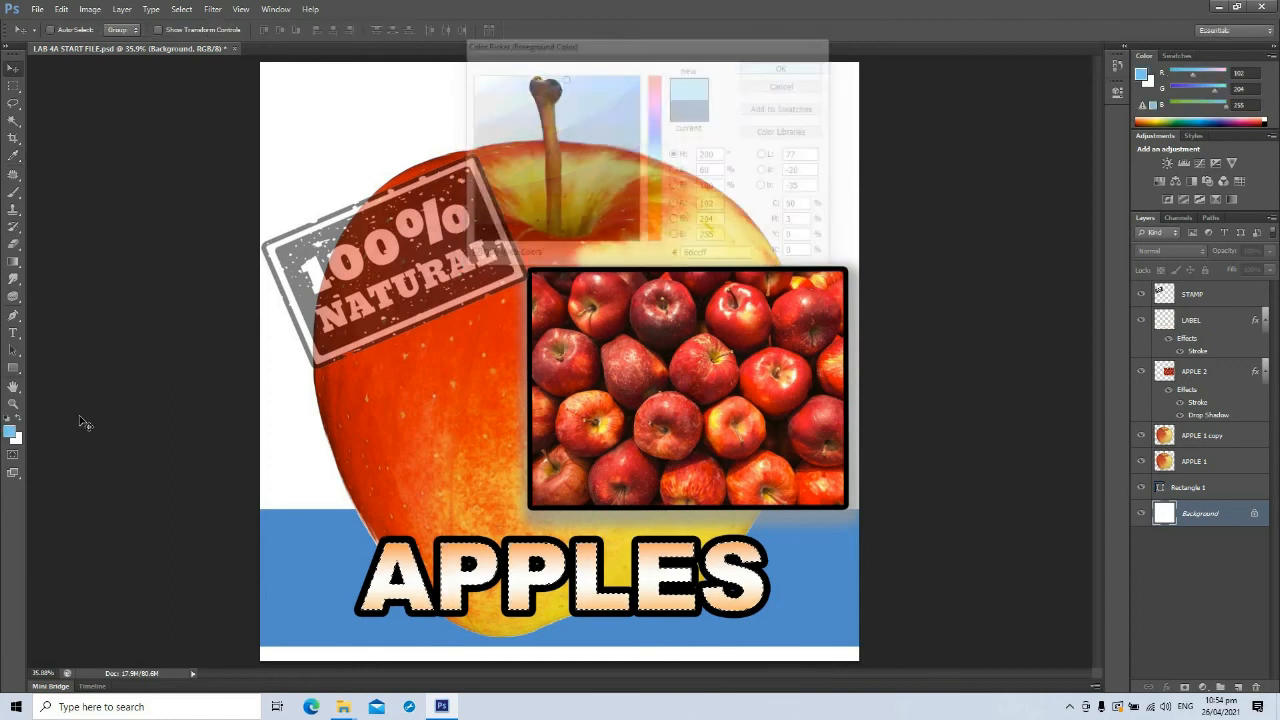
click(18, 440)
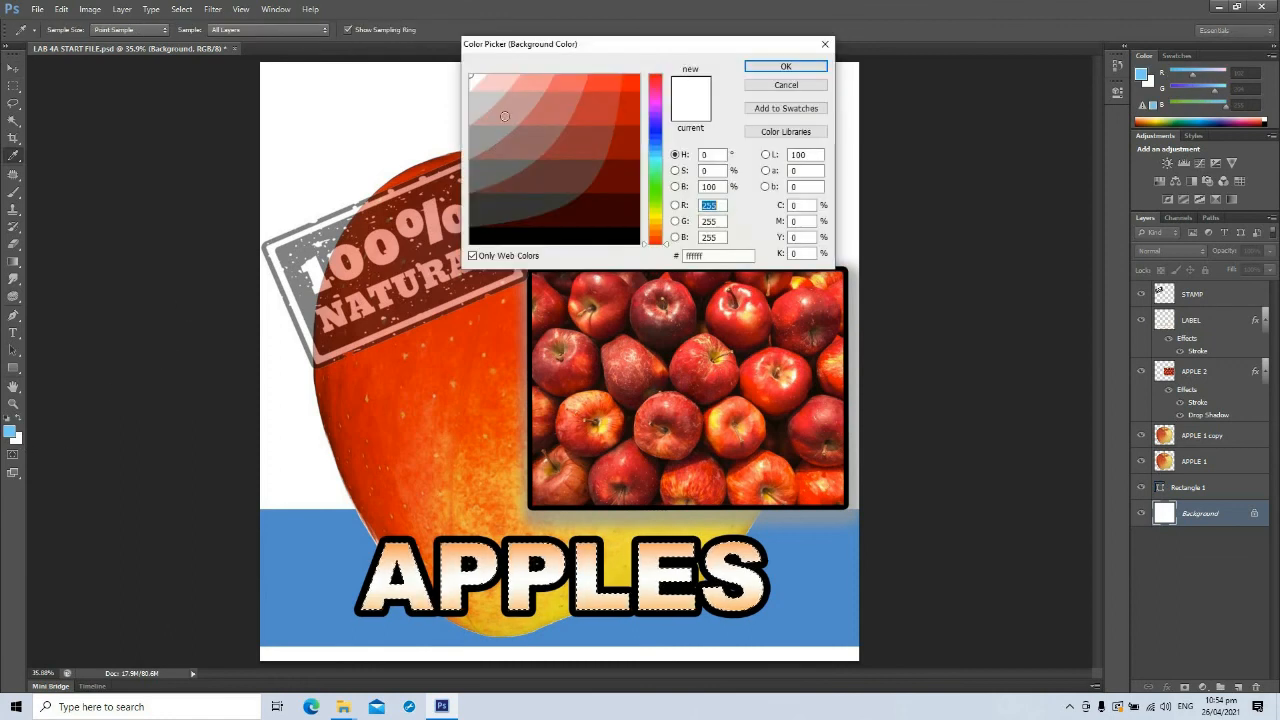
click(805, 72)
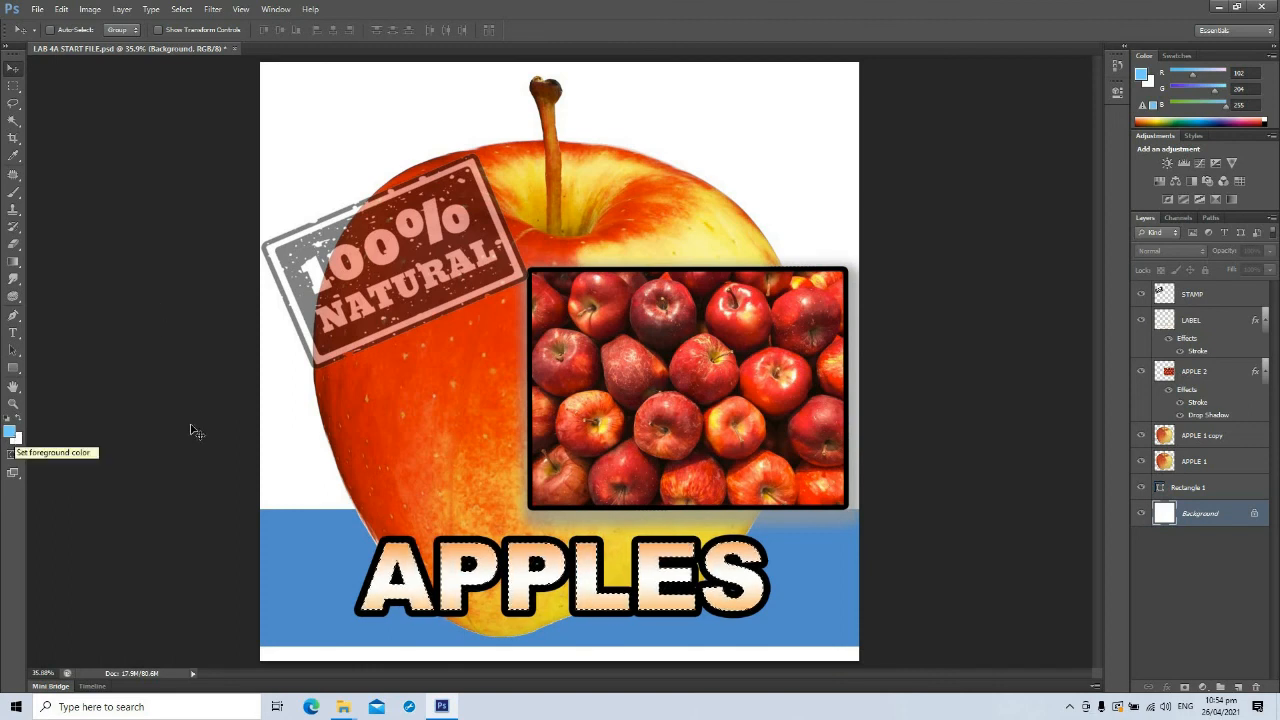
click(210, 10)
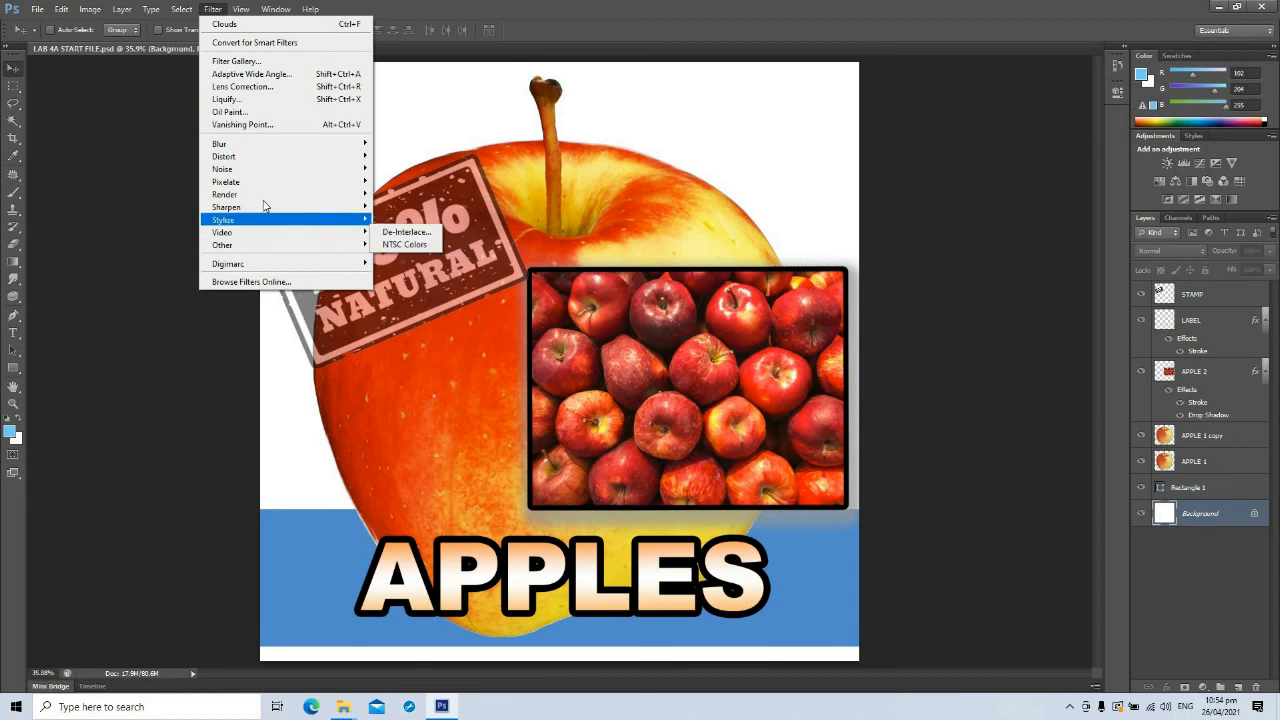
mouse_move(280, 199)
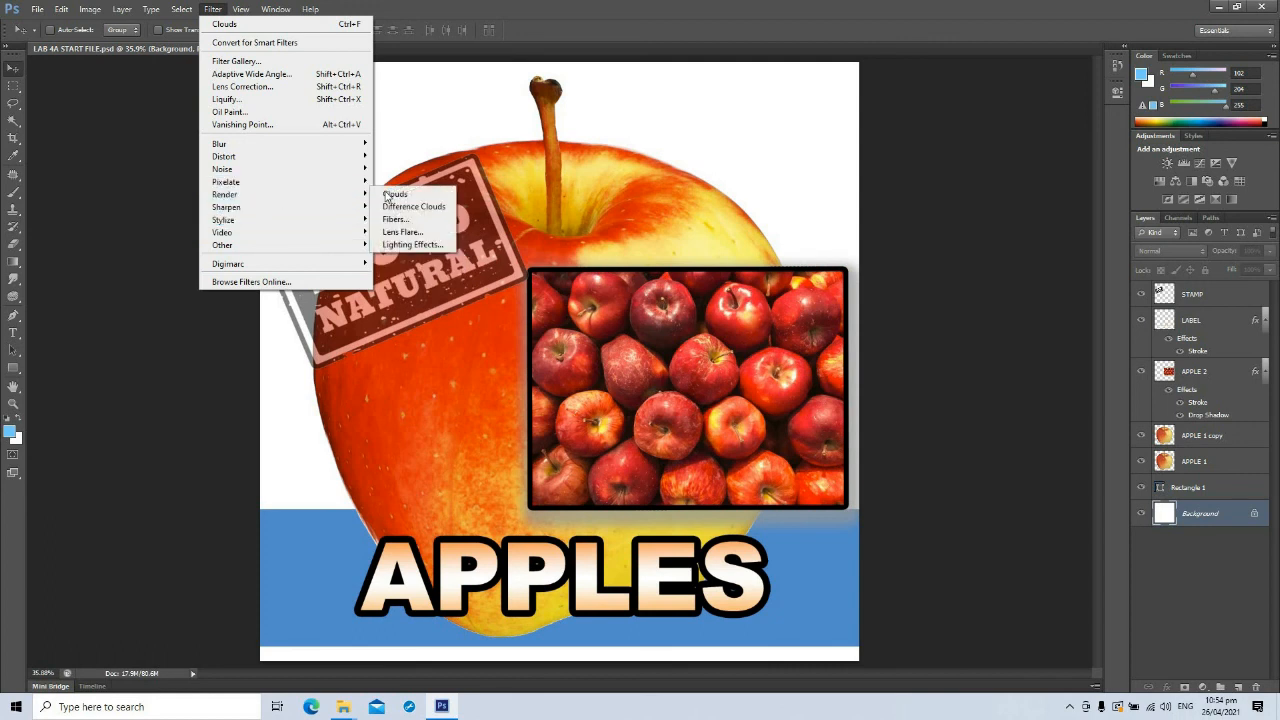
key(Return)
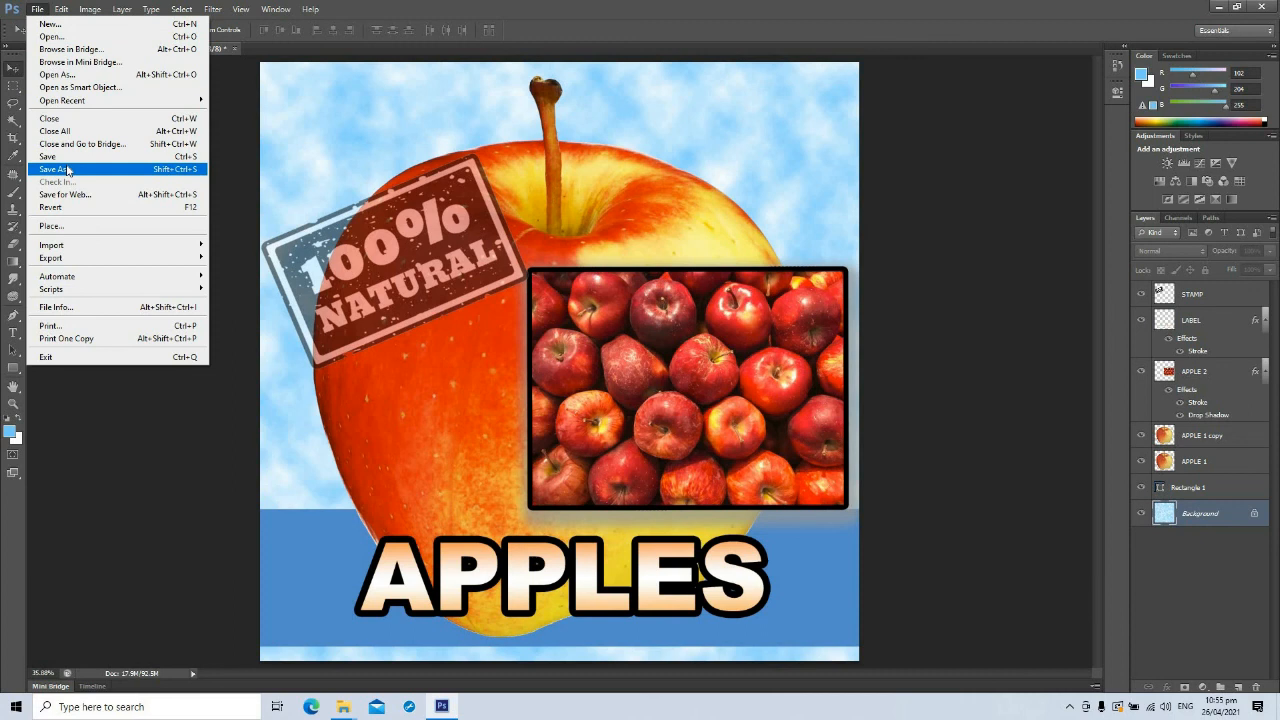
- Save the poster as a new Photoshop file named LAB 4A END FILE in the LABORATORY 4 folder, with Maximize Compatibility on
key(Return)
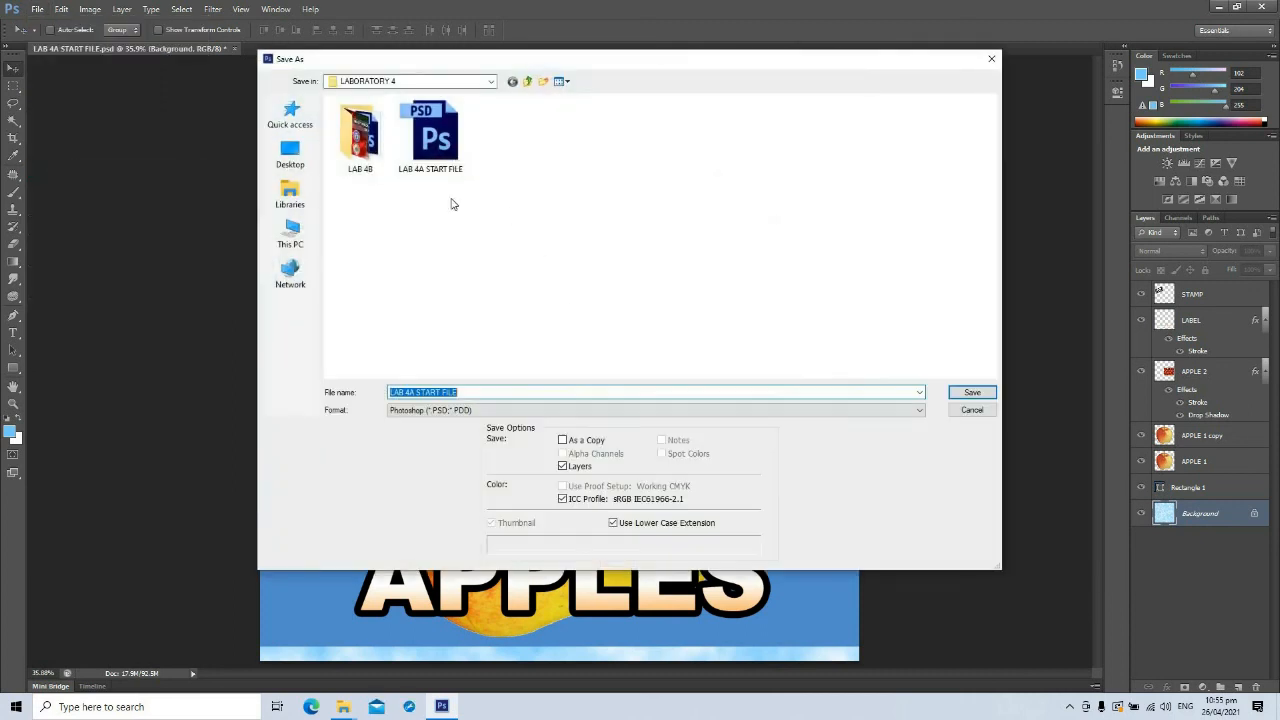
click(479, 393)
click(426, 393)
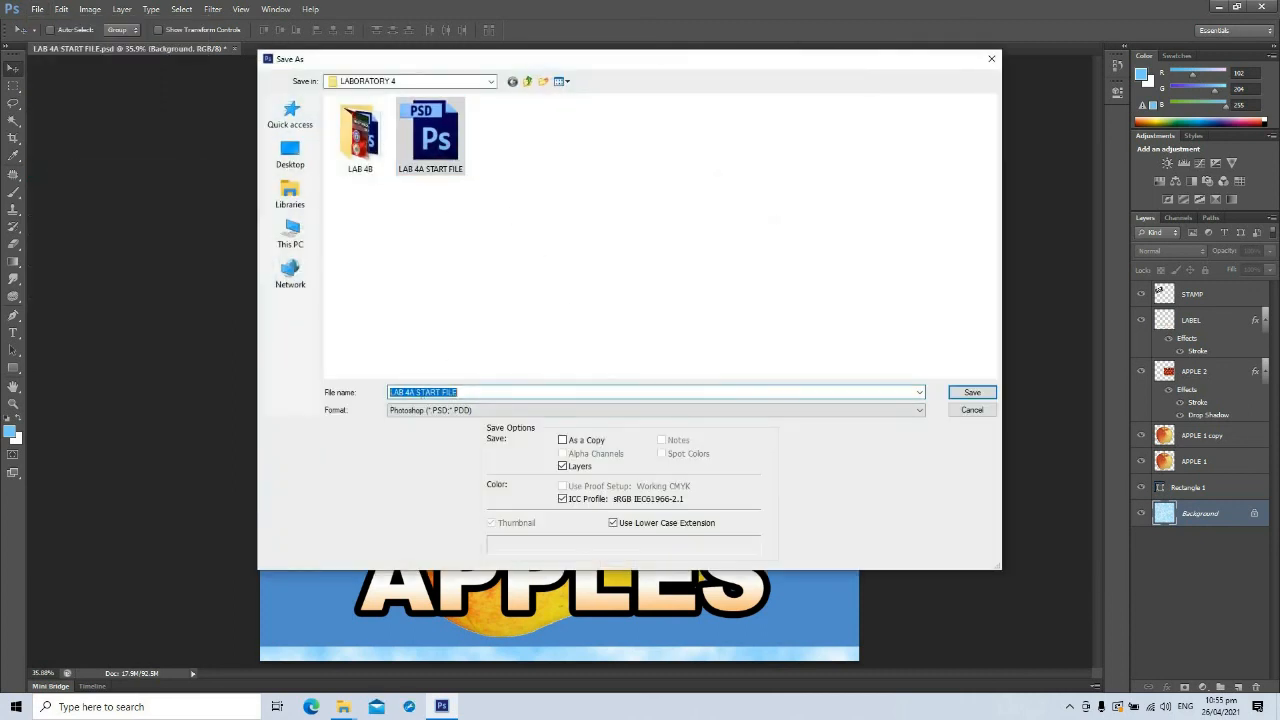
click(418, 392)
shift+click(541, 391)
text(EN)
key(Return)
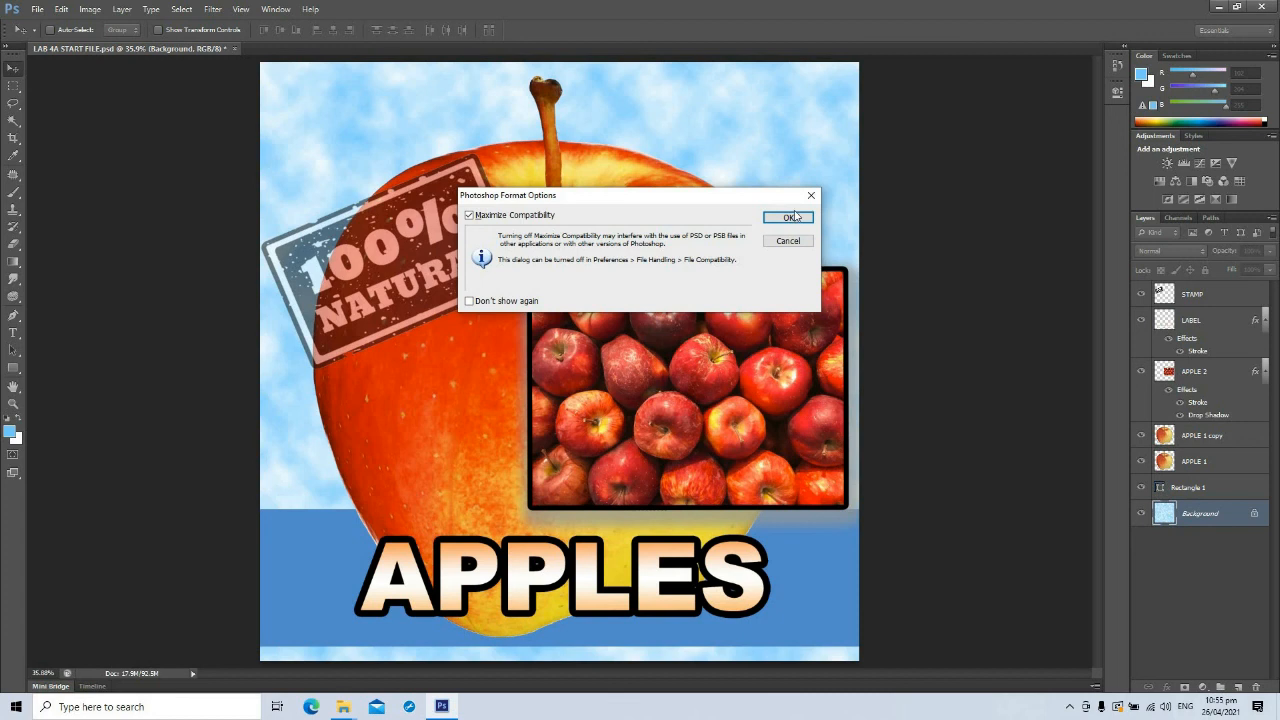
click(785, 218)
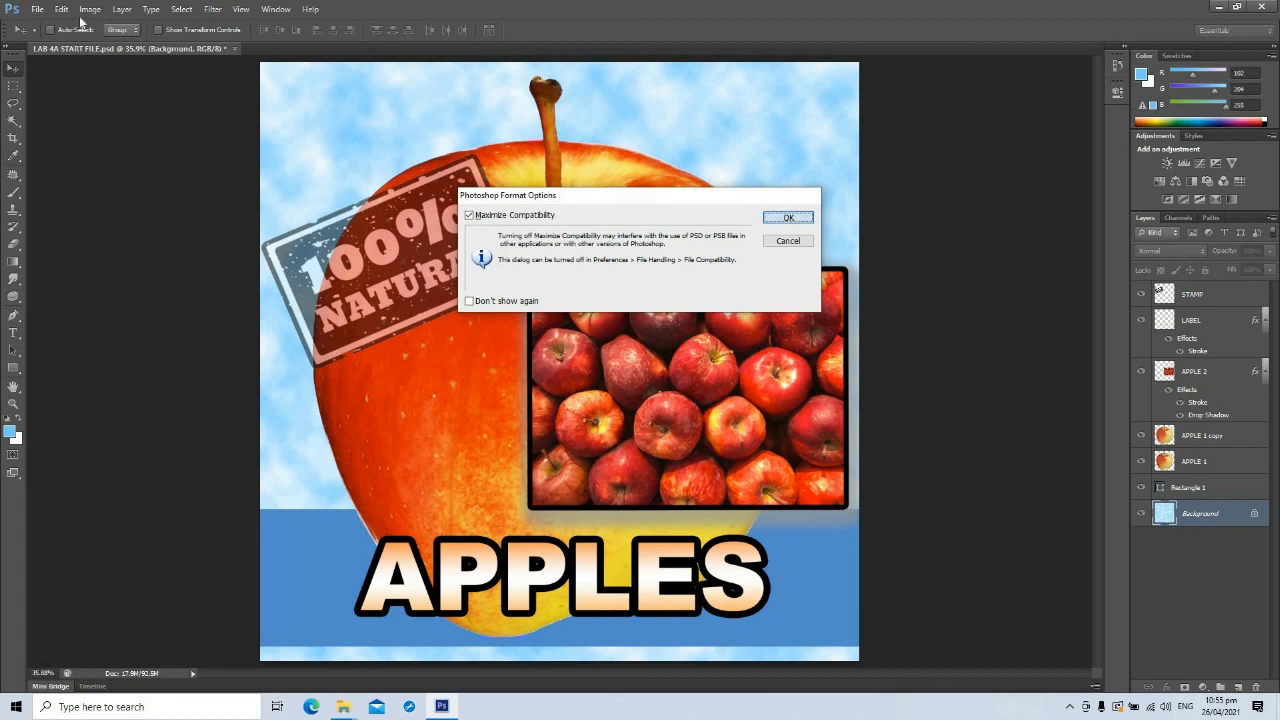
- Save a JPEG copy of LAB 4A END FILE in the LABORATORY 4 folder at maximum quality 12 with the Baseline ("Standard") format
click(37, 9)
click(66, 172)
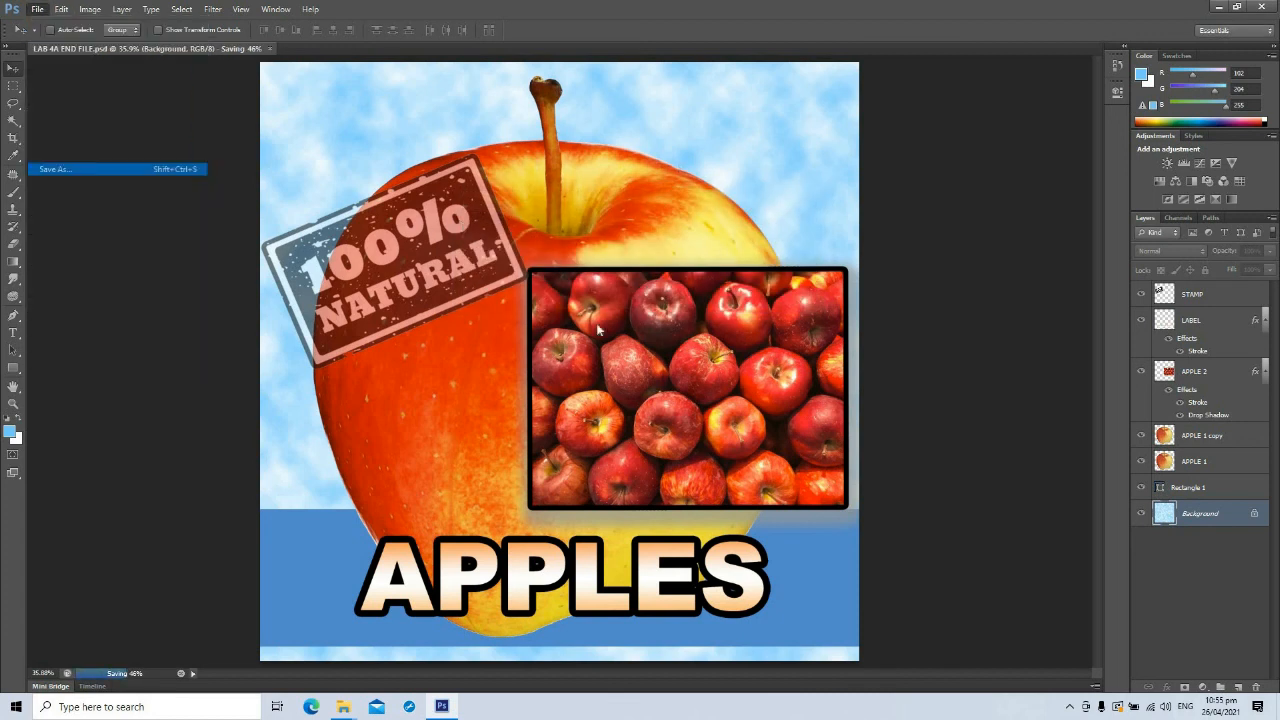
key(Return)
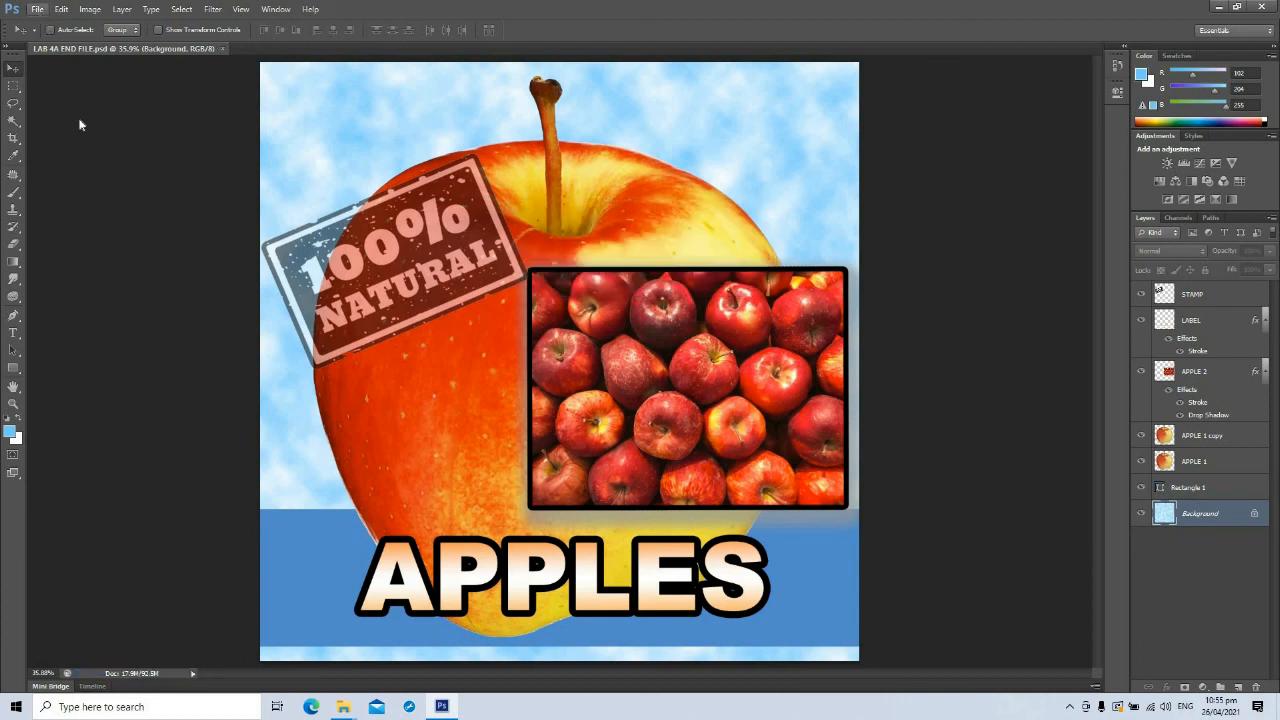
click(37, 9)
click(150, 172)
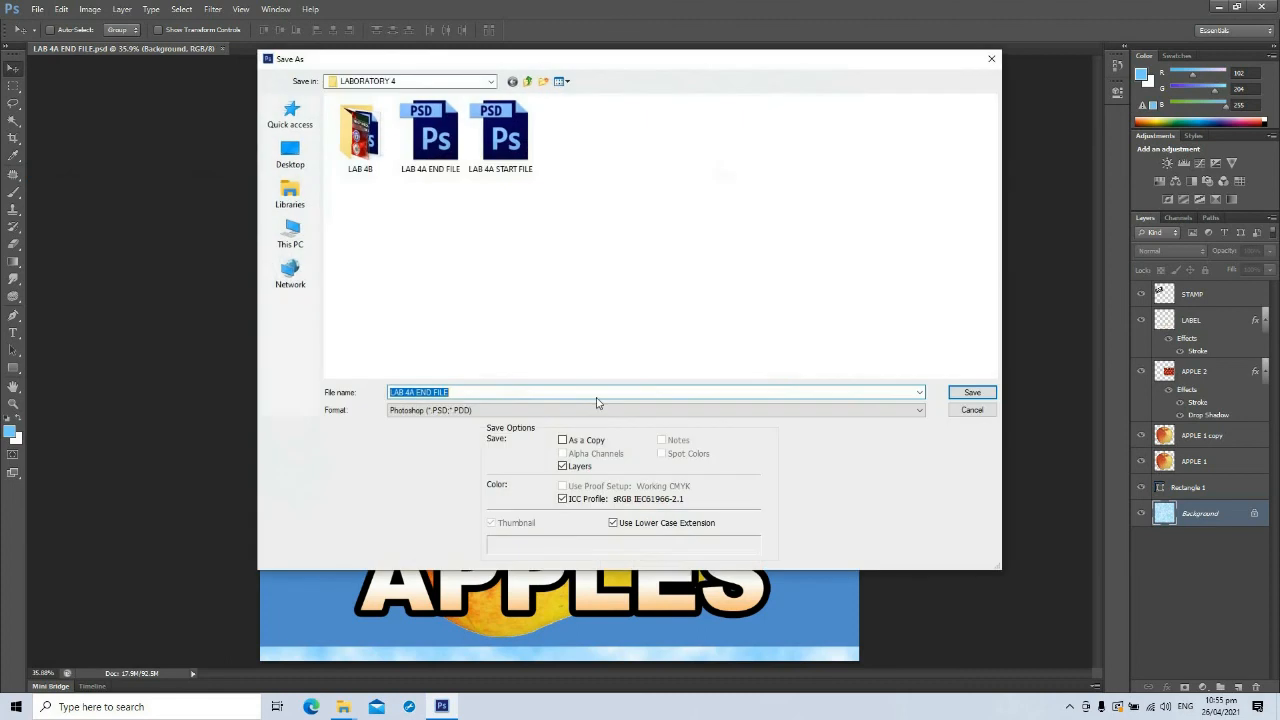
click(570, 411)
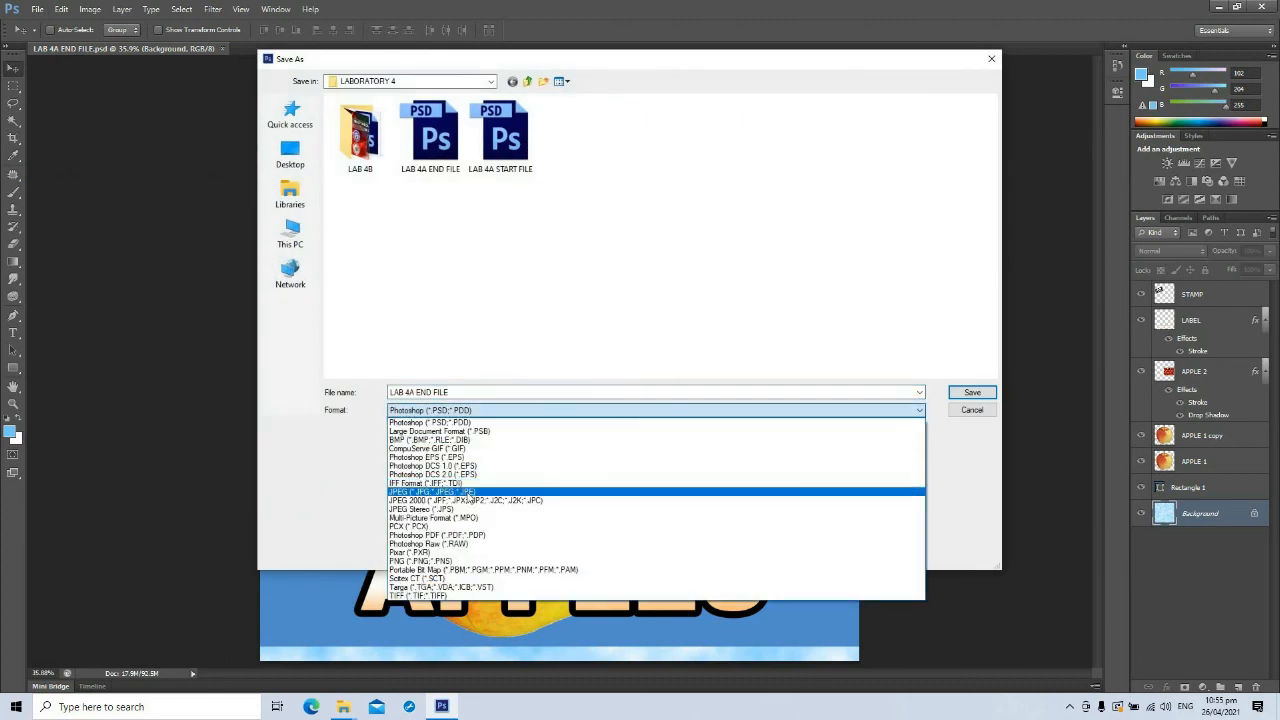
click(1031, 395)
click(974, 393)
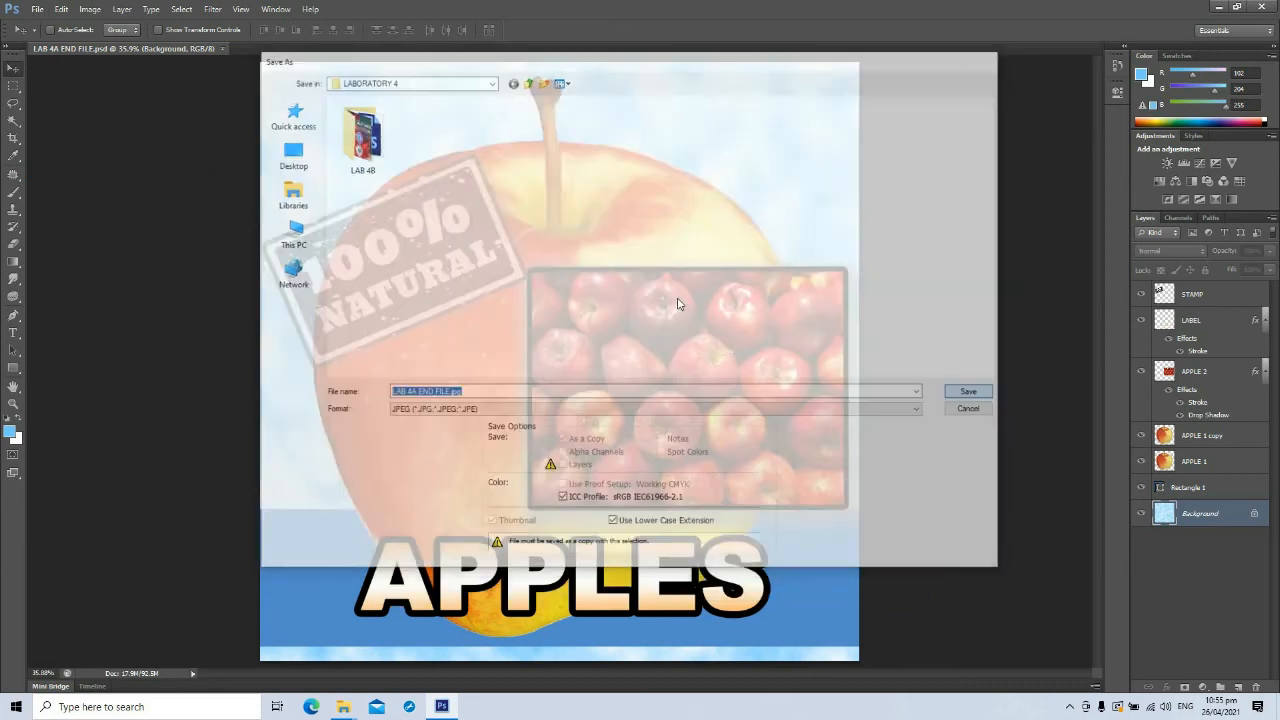
click(730, 194)
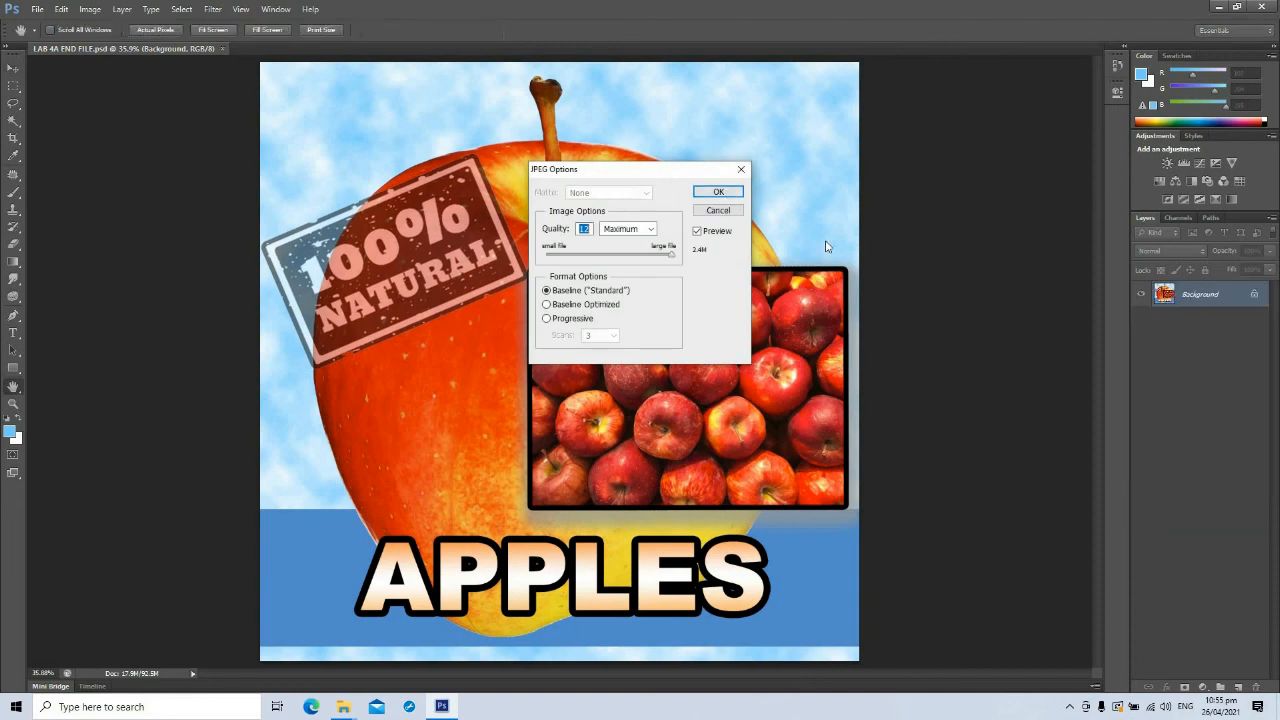